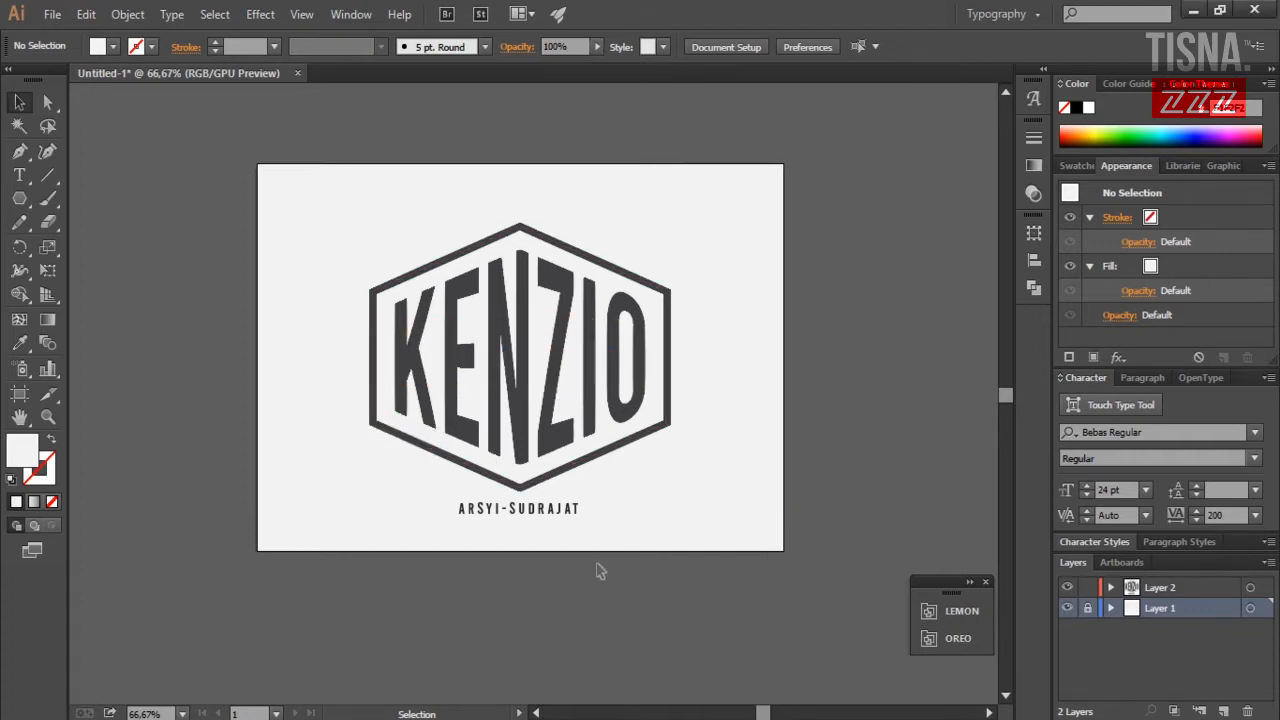
Alt-drag a copy of the KENZIO logo off the artboard and delete the original.
{"action": "key", "text": "alt+s"}
{"action": "key", "text": "Escape"}
{"action": "left_click_drag", "start_coordinate": [582, 578], "coordinate": [337, 214]}
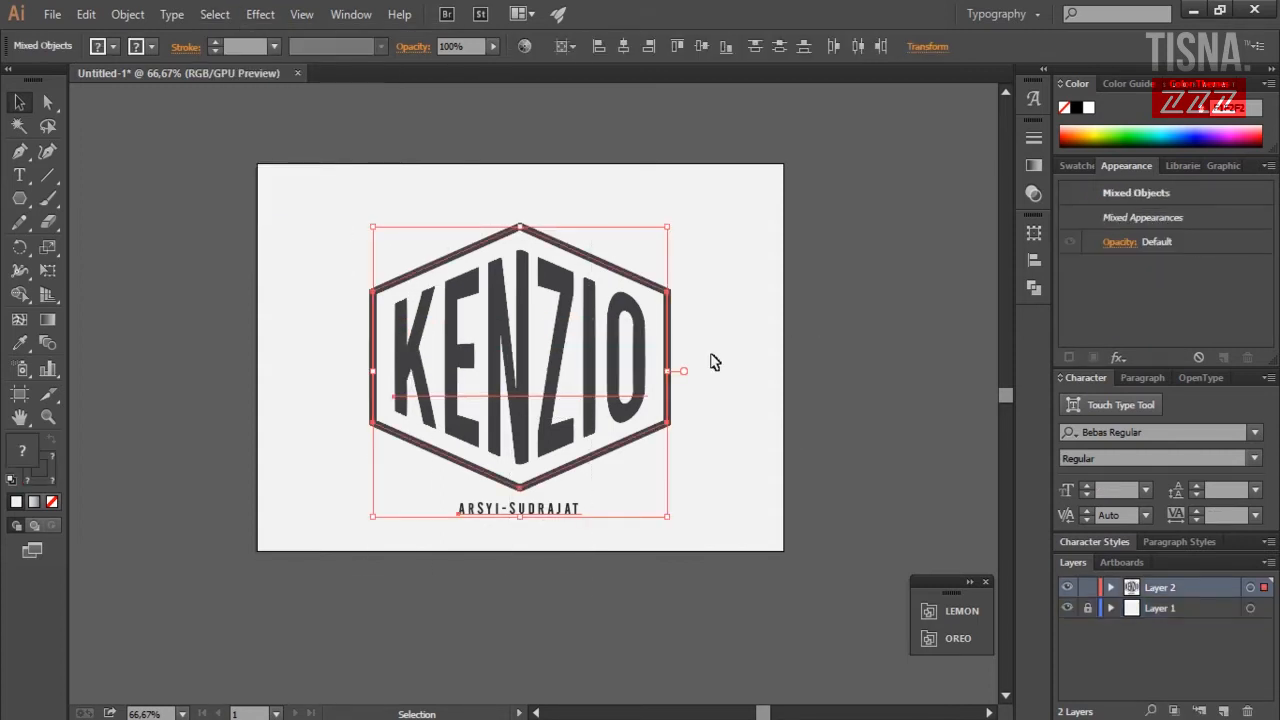
{"action": "left_click_drag", "start_coordinate": [622, 360], "coordinate": [318, 333]}
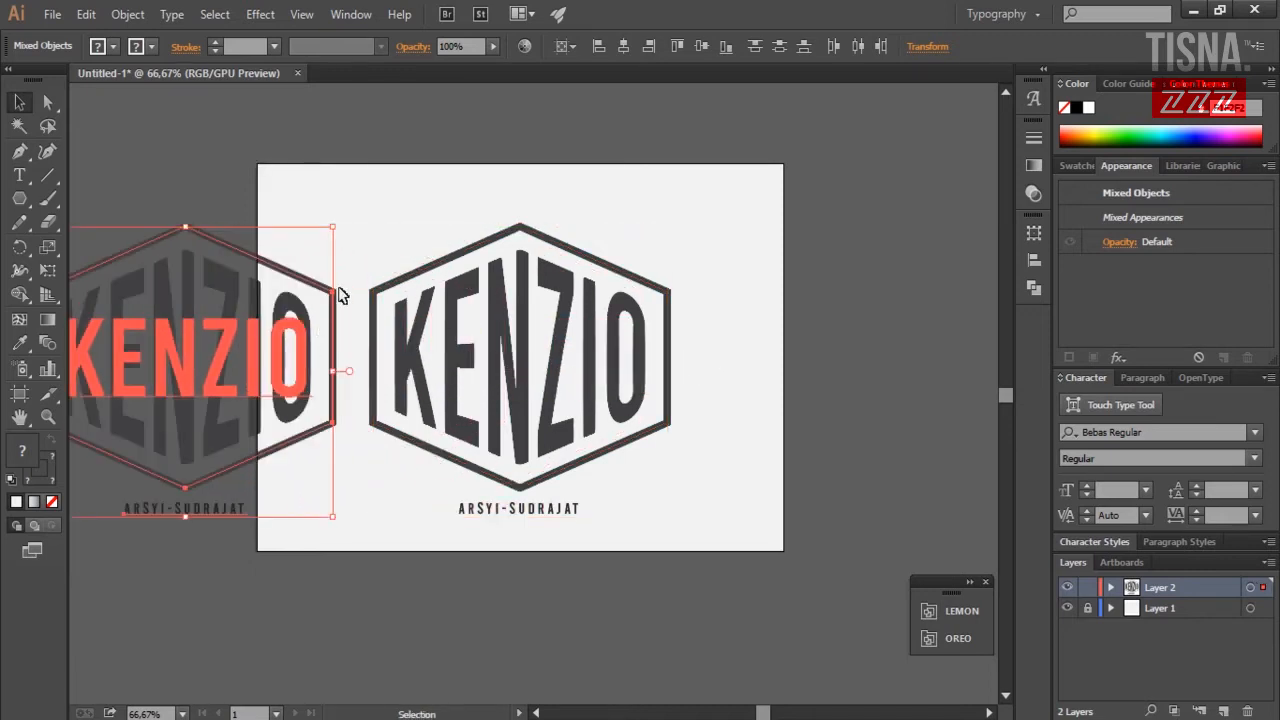
{"action": "left_click", "coordinate": [528, 228]}
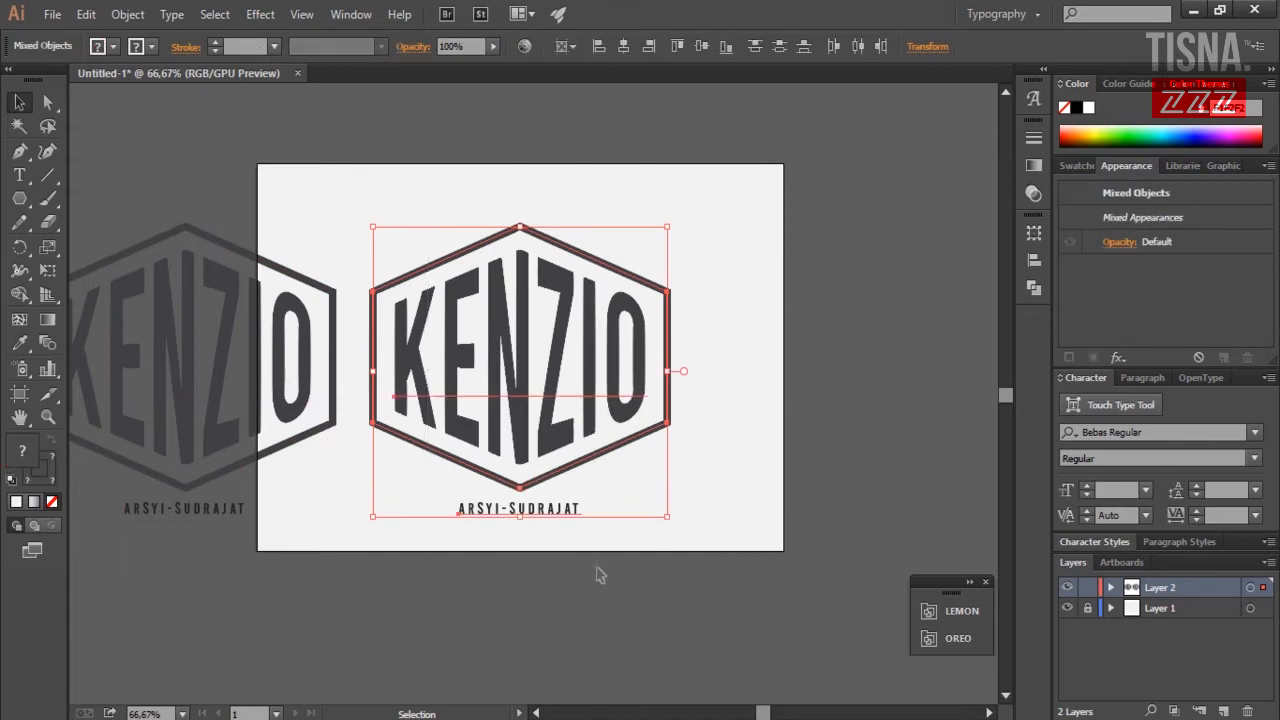
{"action": "key", "text": "Delete"}
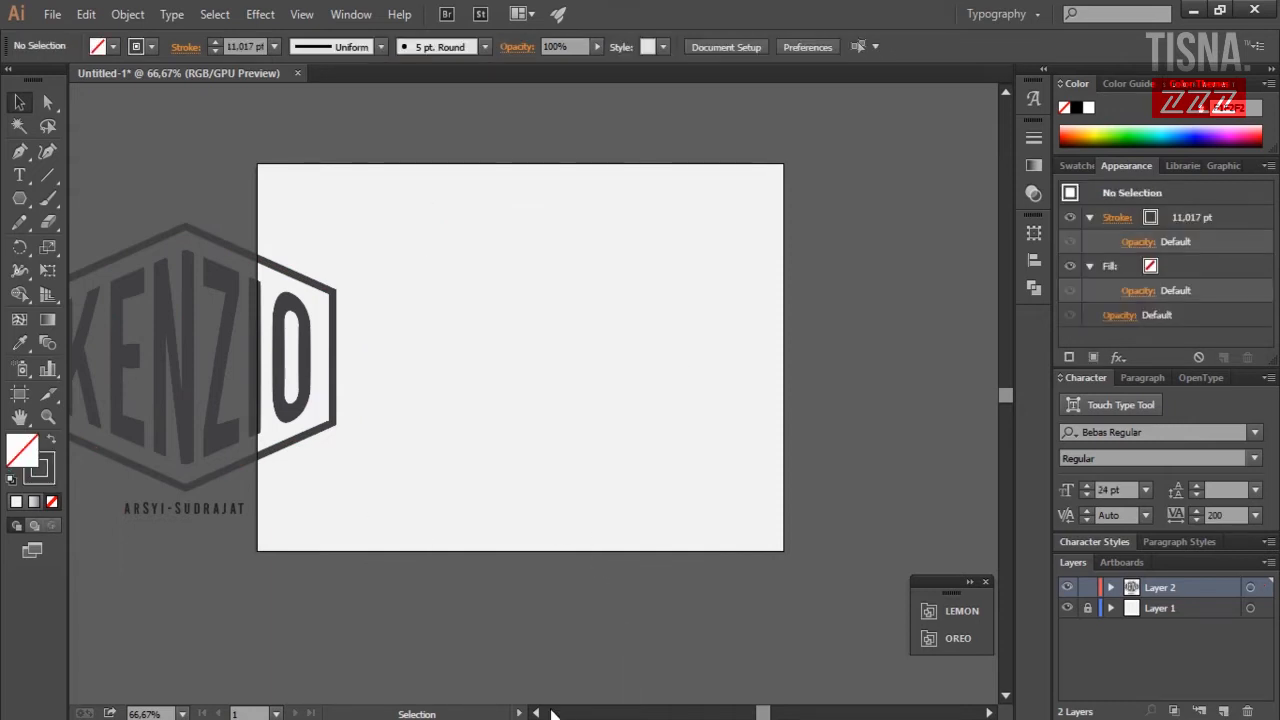
Move the reference logo further left of the artboard and deselect it.
{"action": "left_click", "coordinate": [537, 713]}
{"action": "left_click", "coordinate": [537, 713]}
{"action": "left_click_drag", "start_coordinate": [477, 586], "coordinate": [123, 166]}
{"action": "left_click_drag", "start_coordinate": [325, 311], "coordinate": [240, 300]}
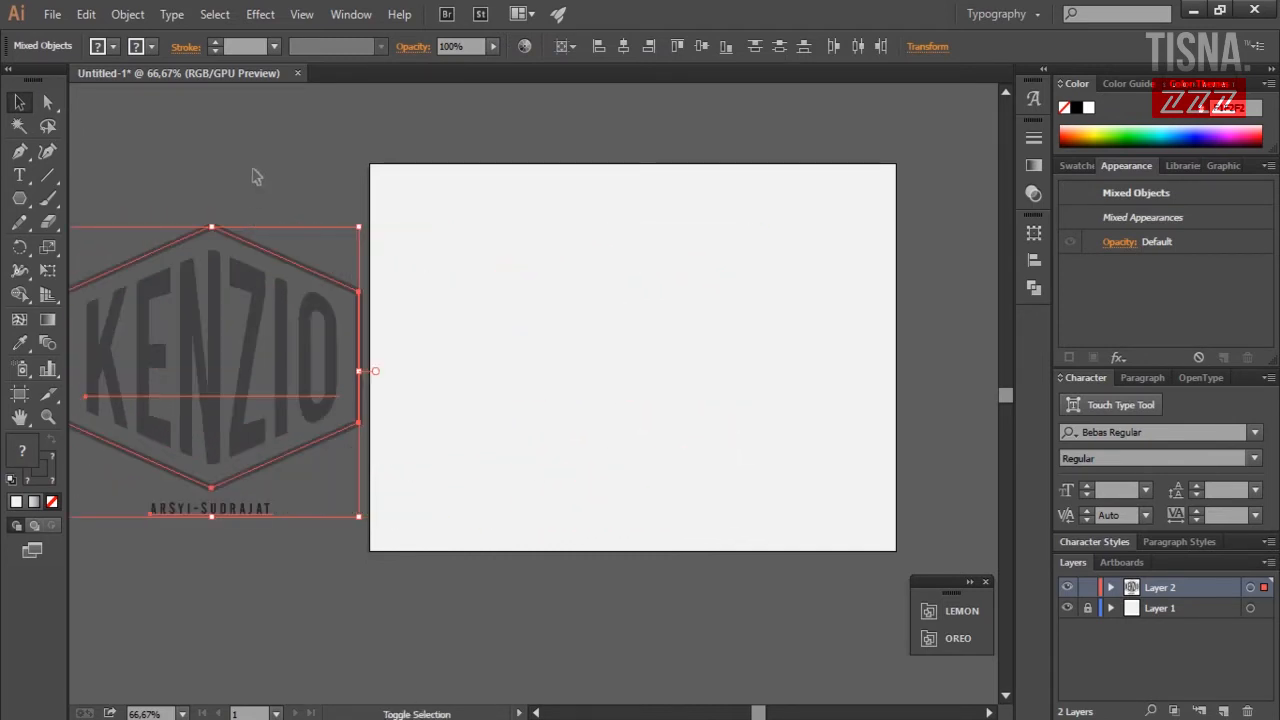
{"action": "left_click", "coordinate": [165, 90]}
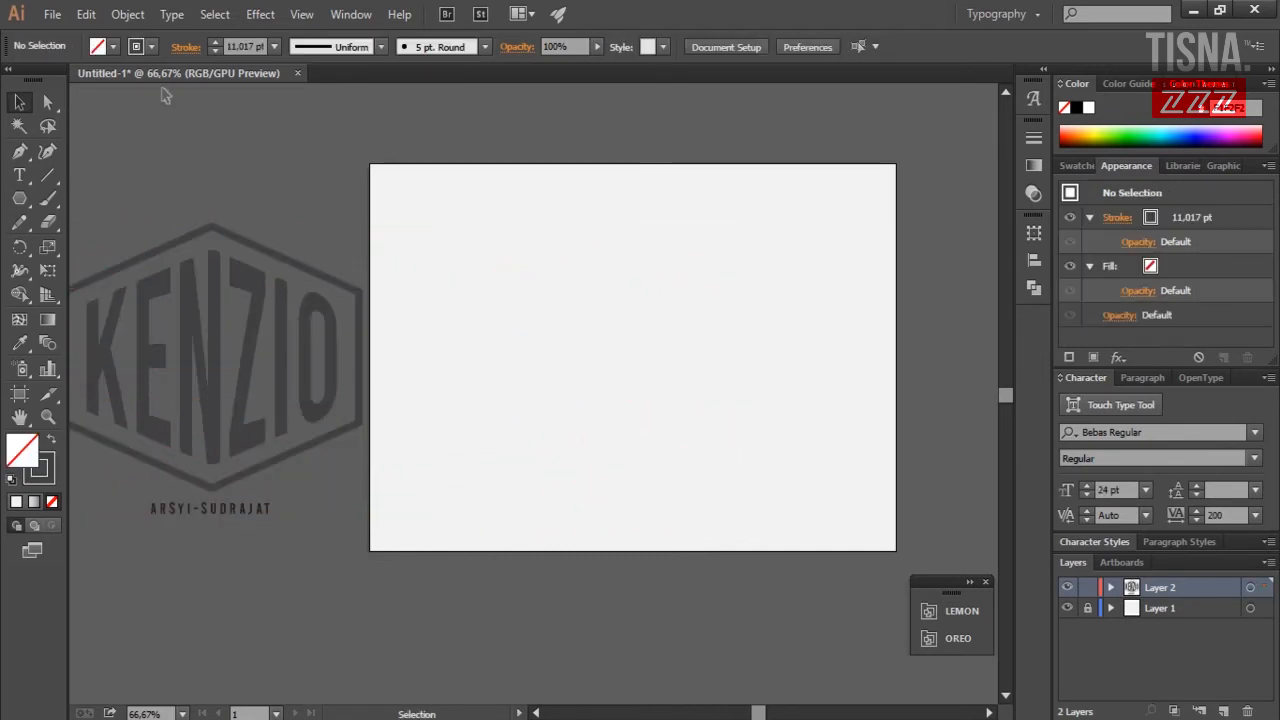
{"action": "left_click", "coordinate": [19, 199]}
Draw a hexagon, rotate it 90° so a vertex points up, and resize it on the artboard.
{"action": "mouse_move", "coordinate": [551, 289]}
{"action": "left_mouse_down"}
{"action": "mouse_move", "coordinate": [689, 409]}
{"action": "mouse_move", "coordinate": [691, 373]}
{"action": "mouse_move", "coordinate": [623, 294]}
{"action": "mouse_move", "coordinate": [631, 317]}
{"action": "left_mouse_up"}
{"action": "key", "text": "v"}
{"action": "left_click_drag", "start_coordinate": [644, 202], "coordinate": [612, 344]}
{"action": "left_click_drag", "start_coordinate": [594, 224], "coordinate": [563, 318]}
{"action": "left_click_drag", "start_coordinate": [595, 383], "coordinate": [806, 381]}
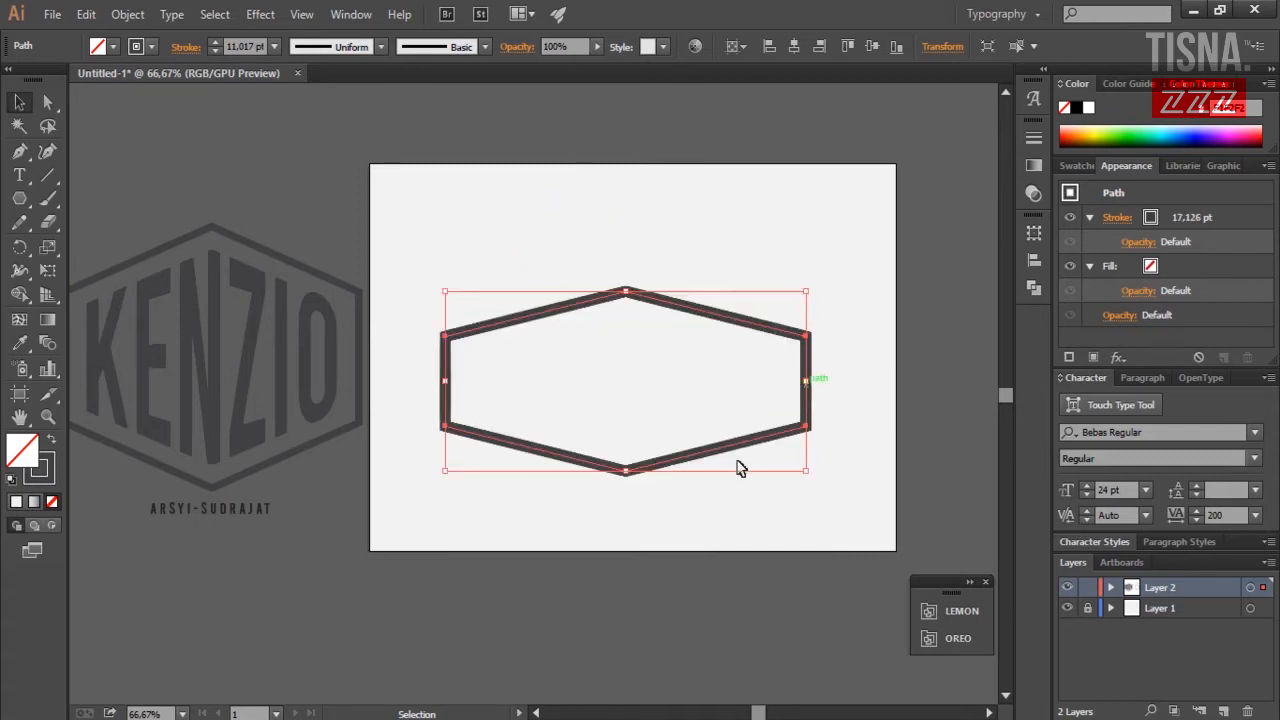
{"action": "left_click_drag", "start_coordinate": [625, 470], "coordinate": [625, 514]}
{"action": "left_click_drag", "start_coordinate": [681, 304], "coordinate": [686, 251]}
{"action": "left_click_drag", "start_coordinate": [451, 356], "coordinate": [486, 352]}
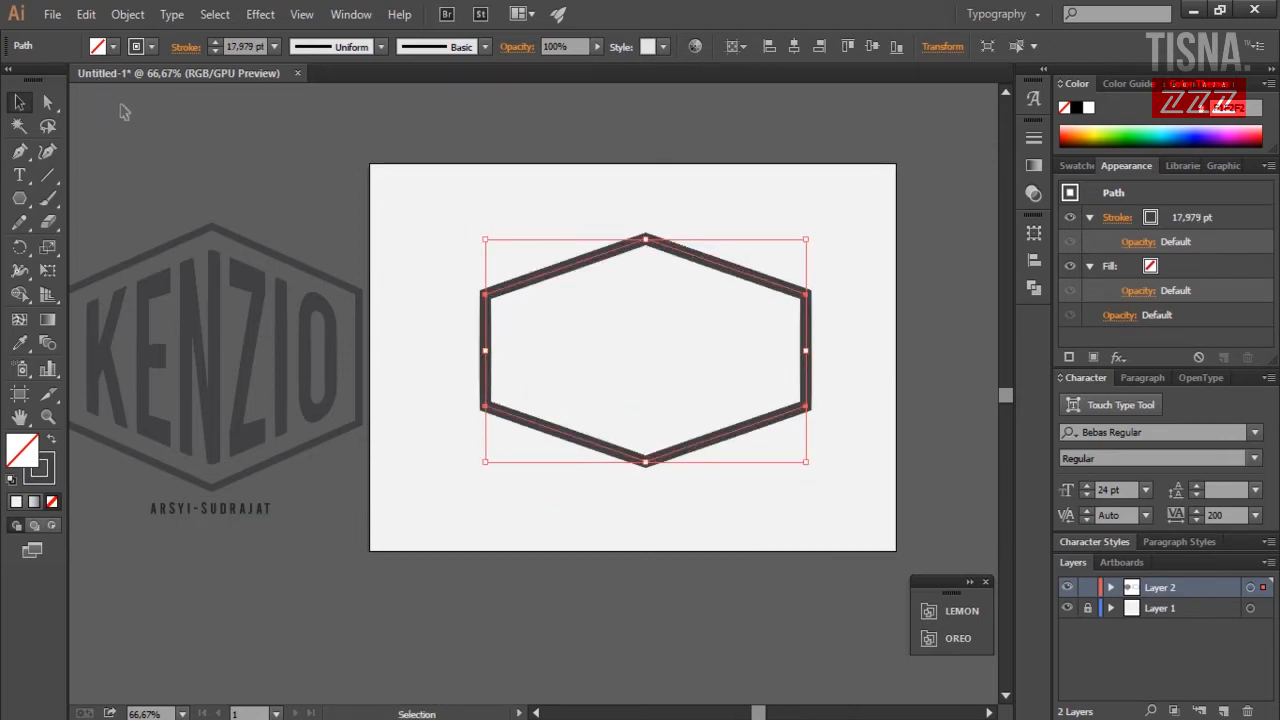
Reduce the hexagon's stroke weight to 11 pt.
{"action": "left_click", "coordinate": [214, 51]}
{"action": "left_click", "coordinate": [214, 51]}
{"action": "left_click", "coordinate": [214, 51]}
{"action": "left_click", "coordinate": [214, 51]}
{"action": "left_click", "coordinate": [528, 162]}
{"action": "left_click", "coordinate": [634, 249]}
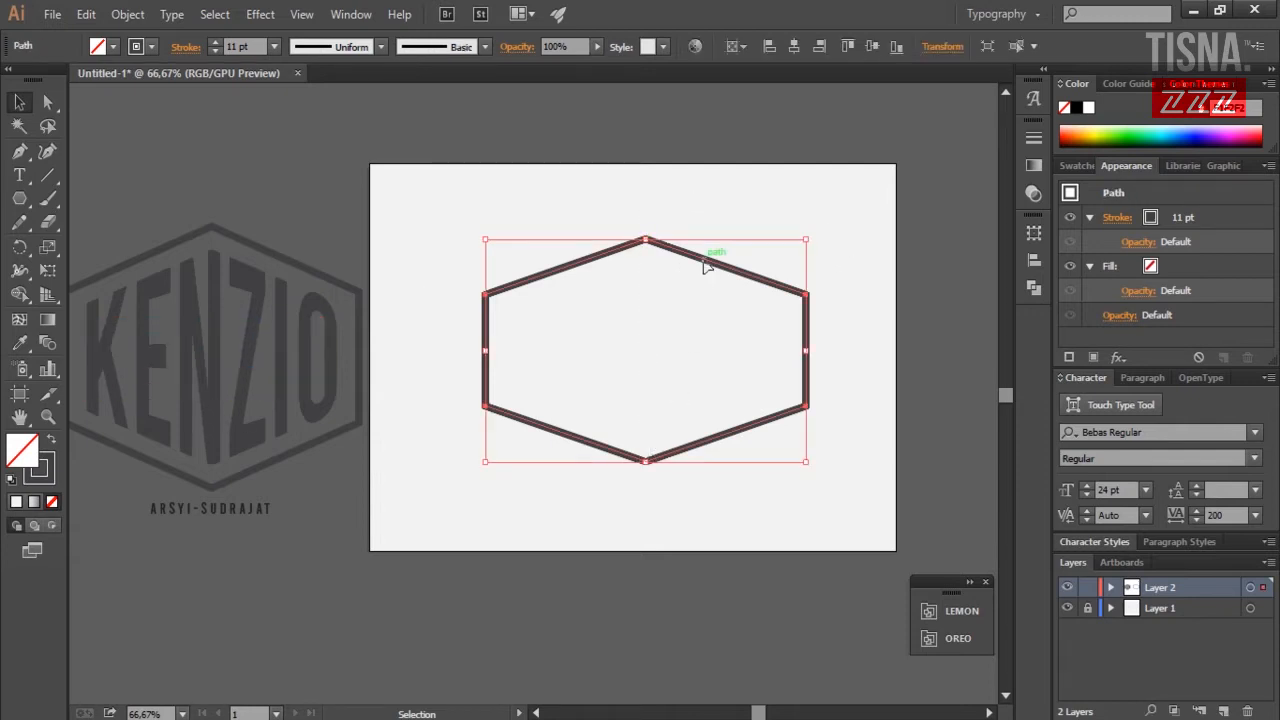
{"action": "key", "text": "a"}
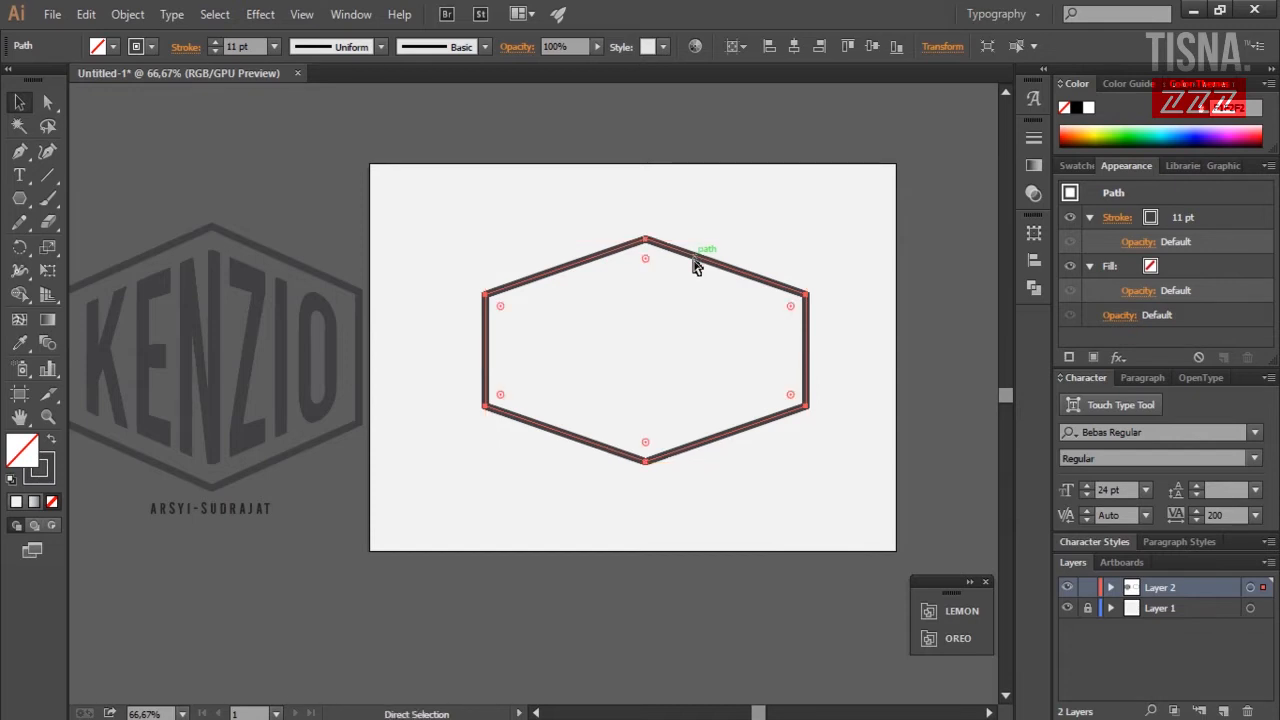
{"action": "key", "text": "v"}
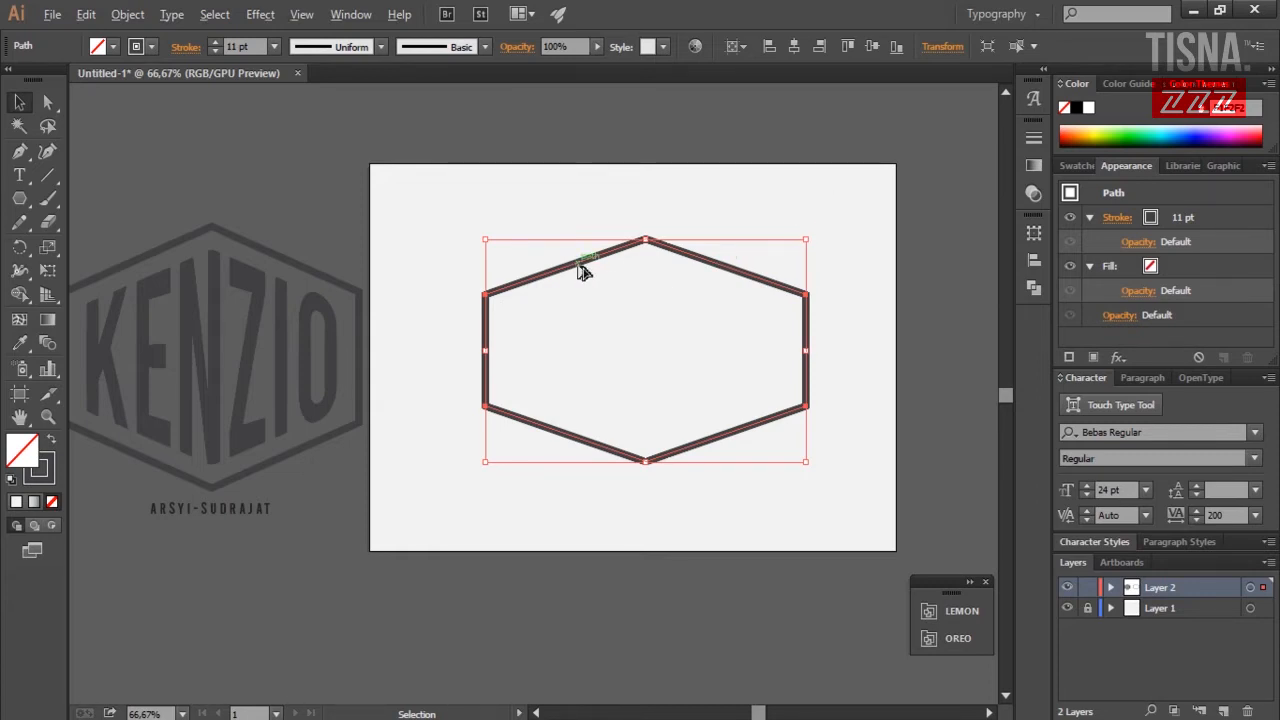
Alt-drag a duplicate hexagon and shrink it proportionally inside the first.
{"action": "left_click_drag", "start_coordinate": [583, 272], "coordinate": [606, 316]}
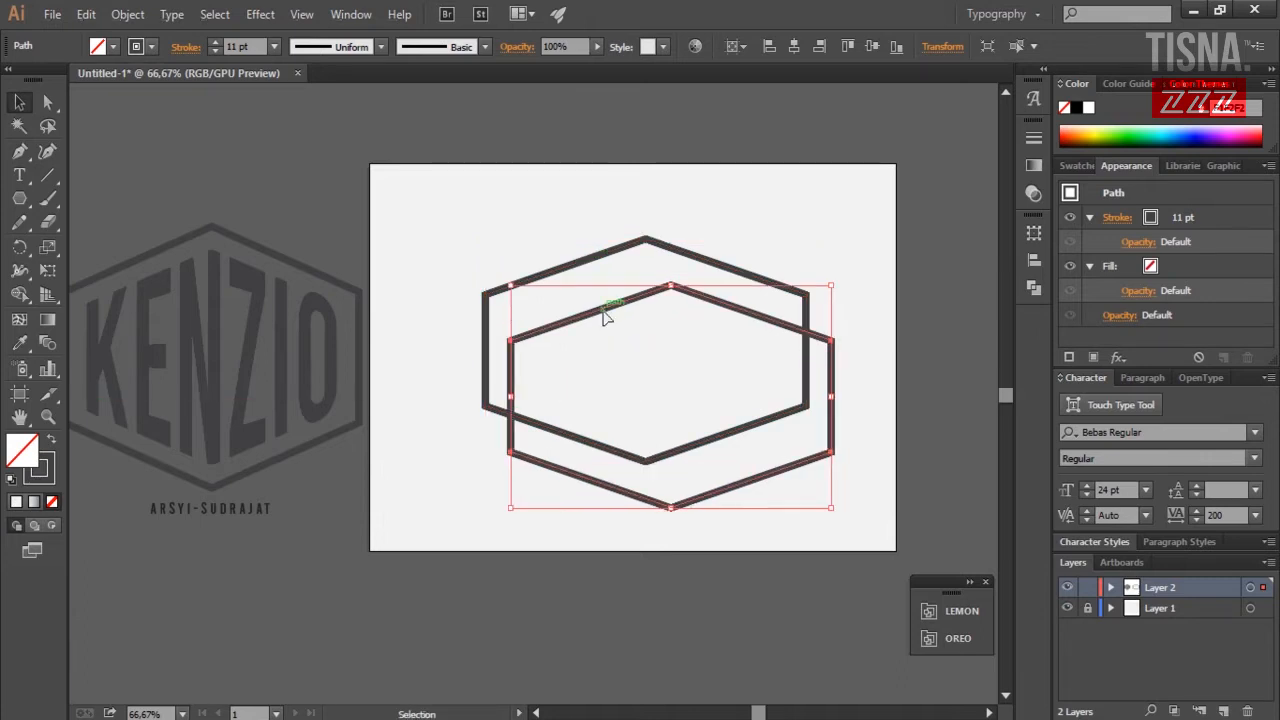
{"action": "key", "text": "ctrl+z"}
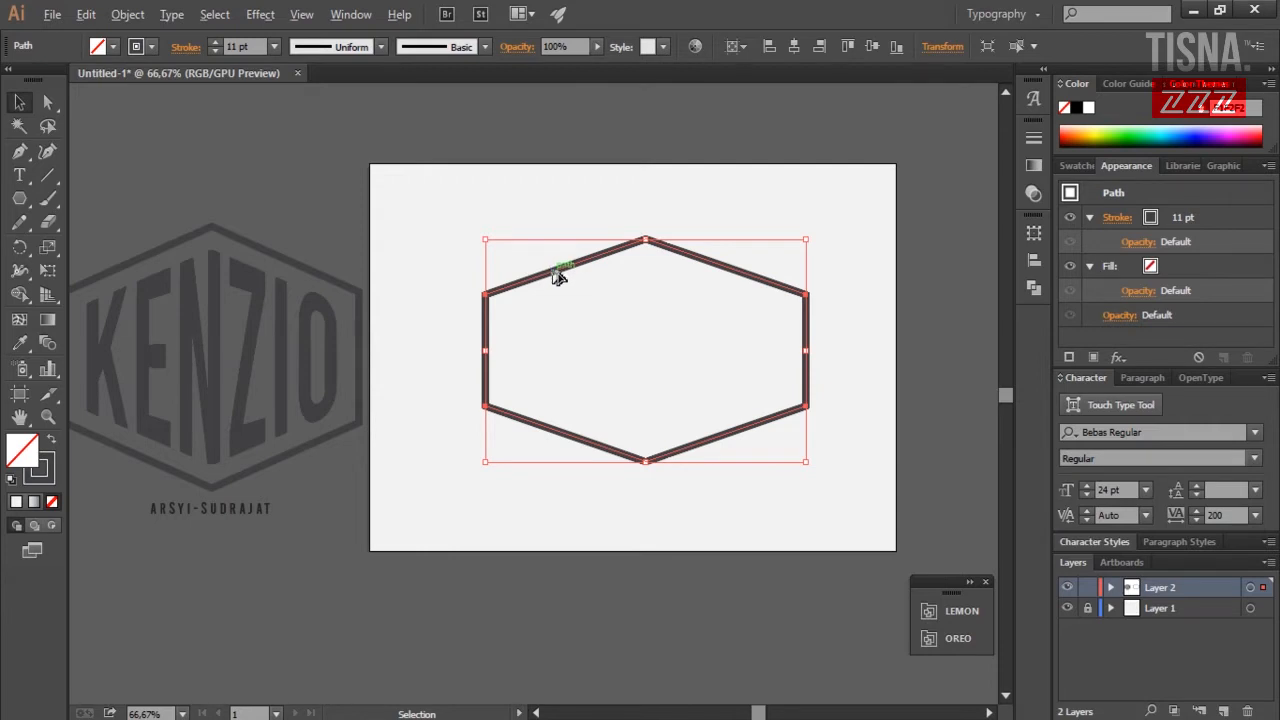
{"action": "left_click_drag", "start_coordinate": [558, 277], "coordinate": [581, 329]}
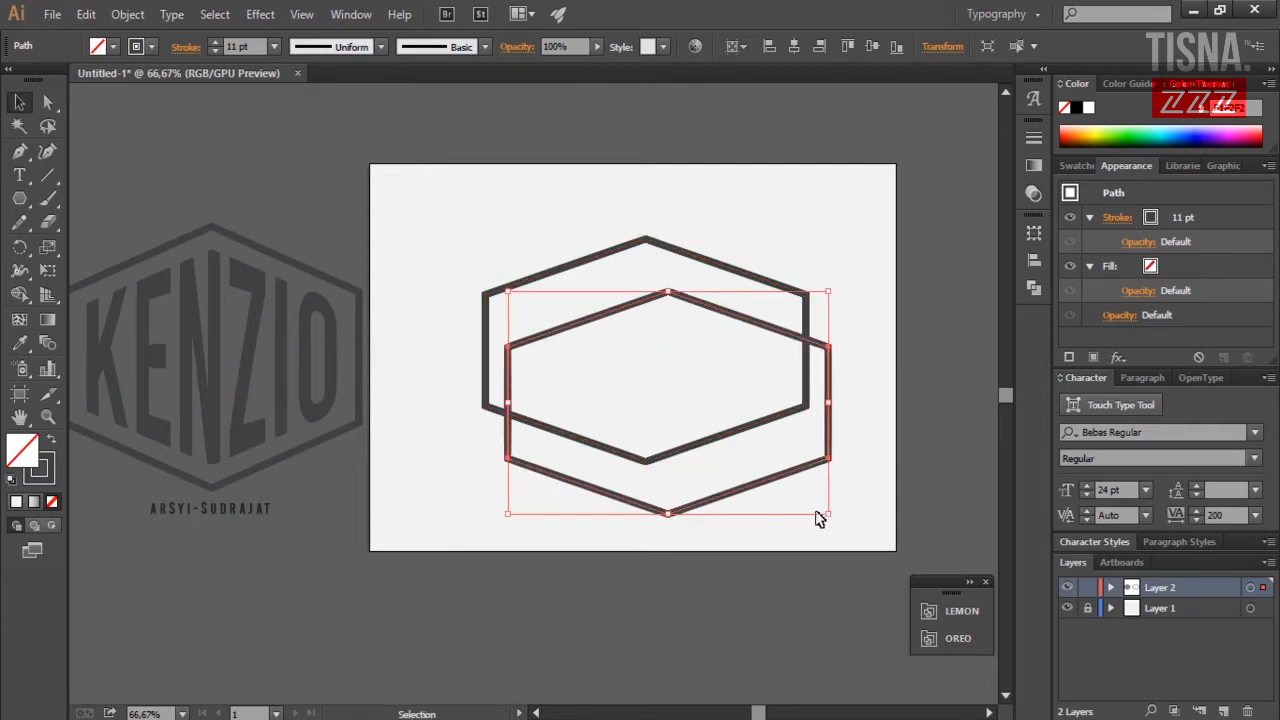
{"action": "mouse_move", "coordinate": [823, 514]}
{"action": "left_mouse_down"}
{"action": "mouse_move", "coordinate": [814, 486]}
{"action": "mouse_move", "coordinate": [776, 477]}
{"action": "left_mouse_up"}
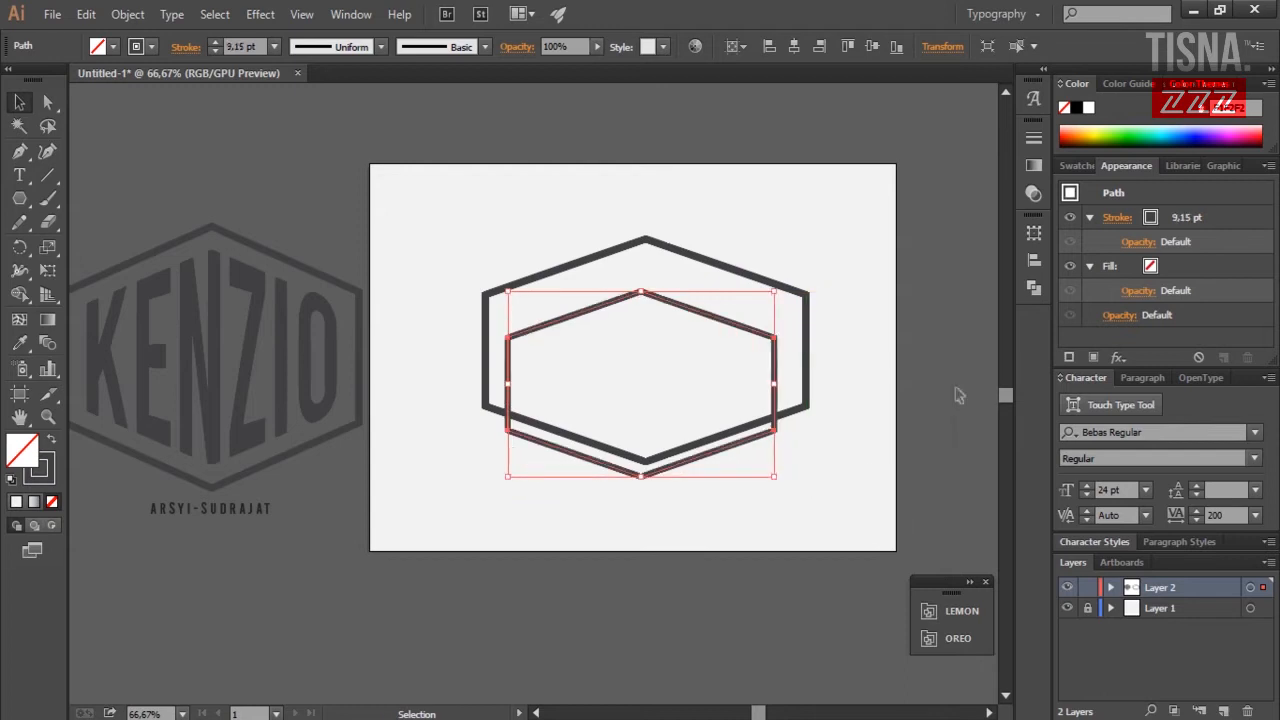
Centre both hexagons horizontally and vertically with the Align options.
{"action": "left_click", "coordinate": [1034, 264]}
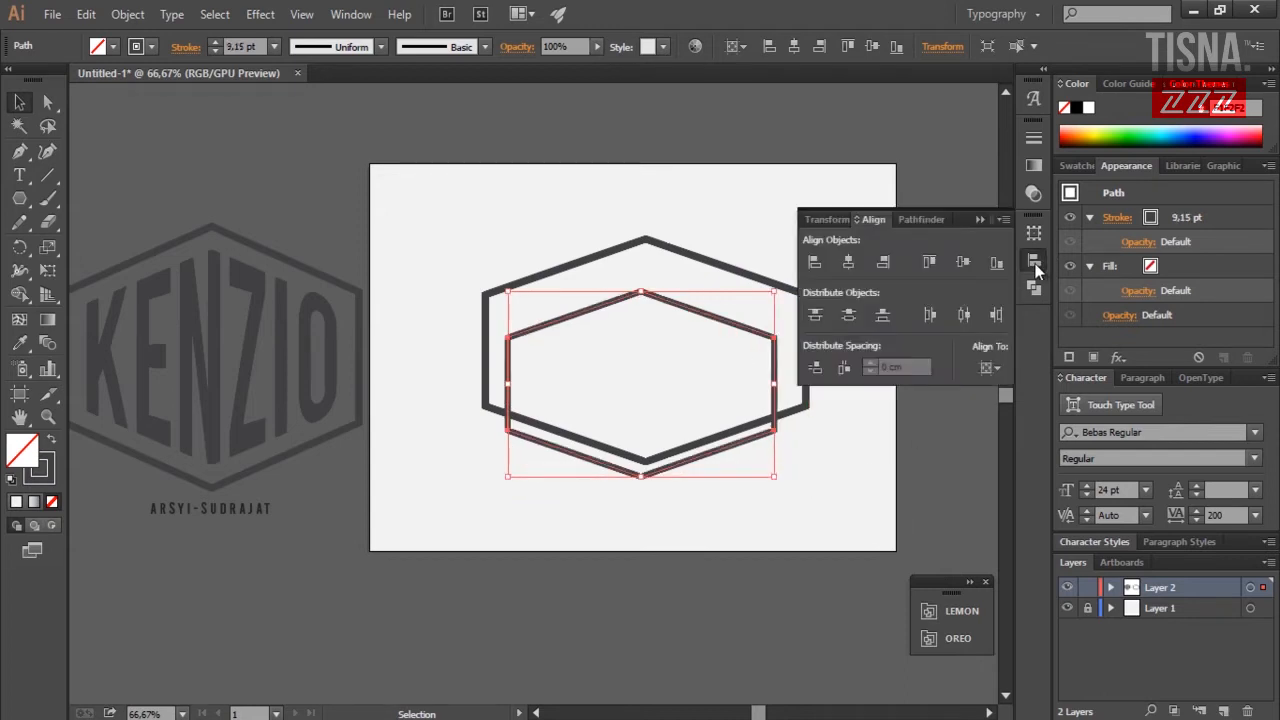
{"action": "left_click", "coordinate": [868, 515]}
{"action": "left_click_drag", "start_coordinate": [557, 194], "coordinate": [700, 530]}
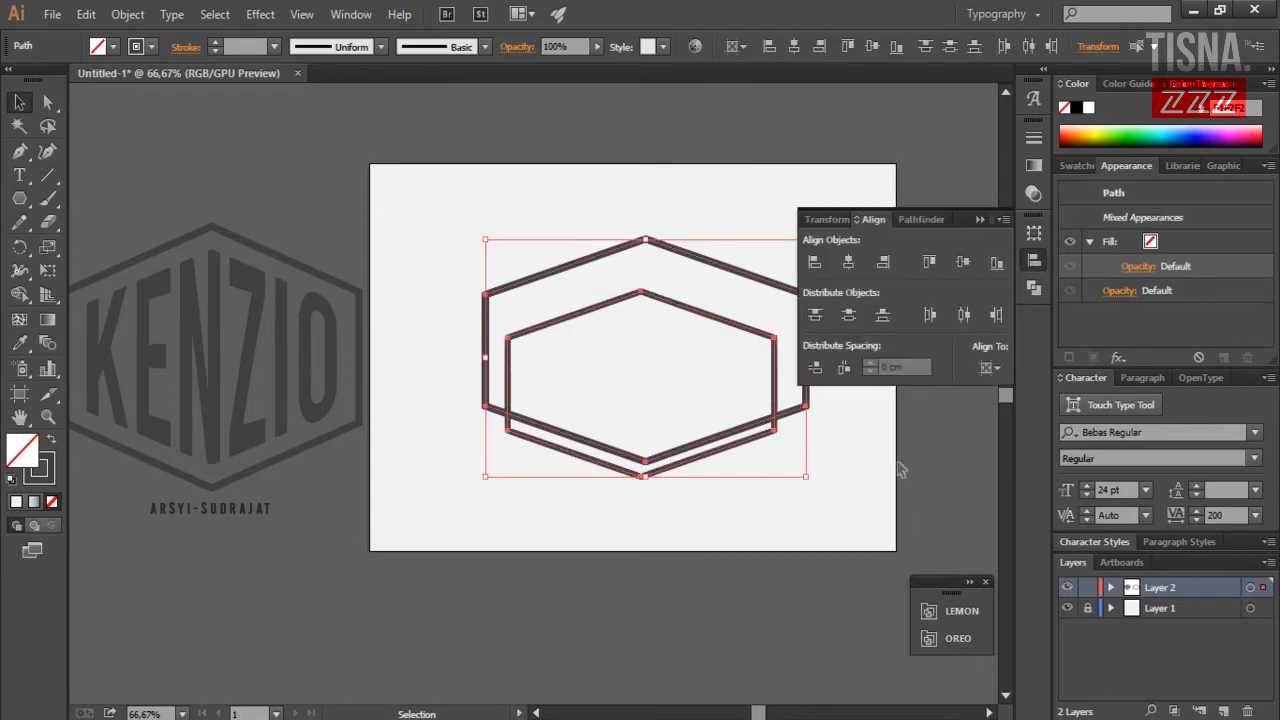
{"action": "left_click", "coordinate": [849, 263]}
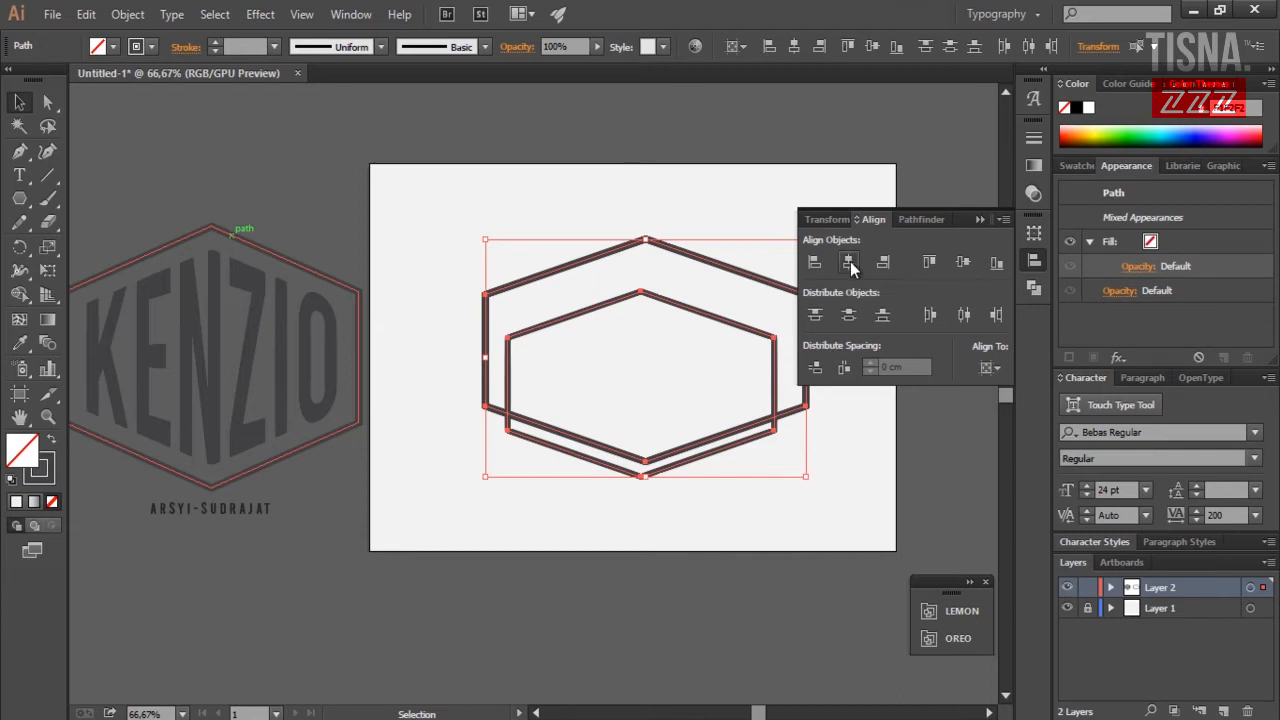
{"action": "left_click", "coordinate": [963, 263]}
{"action": "left_click", "coordinate": [586, 209]}
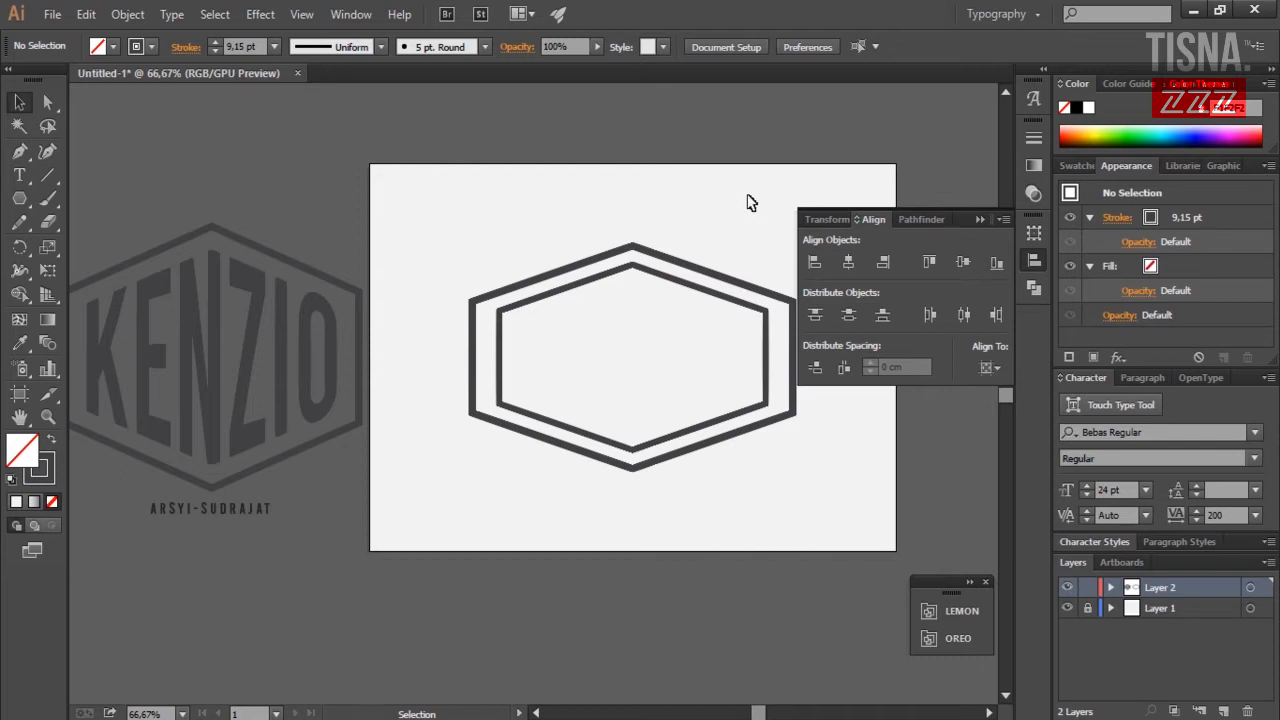
{"action": "left_click", "coordinate": [981, 220]}
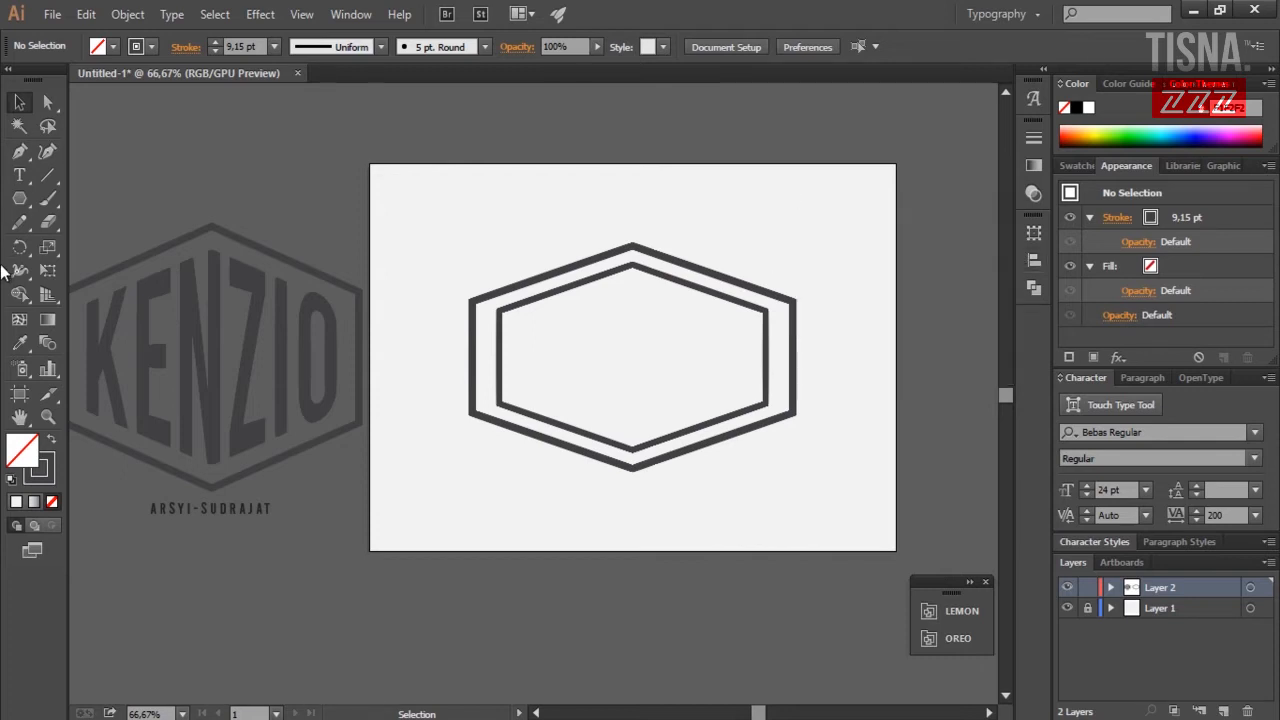
Add the KENZIO text on the artboard and set its tracking to 0.
{"action": "left_click", "coordinate": [19, 177]}
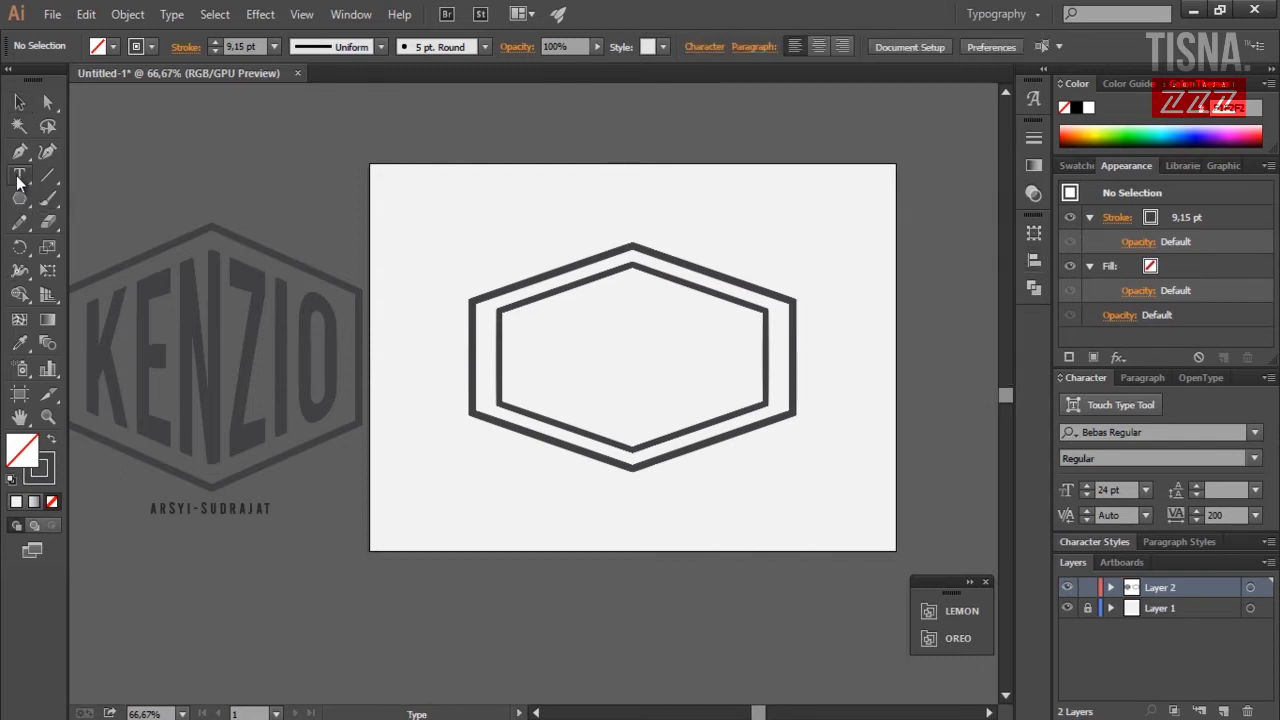
{"action": "left_click", "coordinate": [500, 214]}
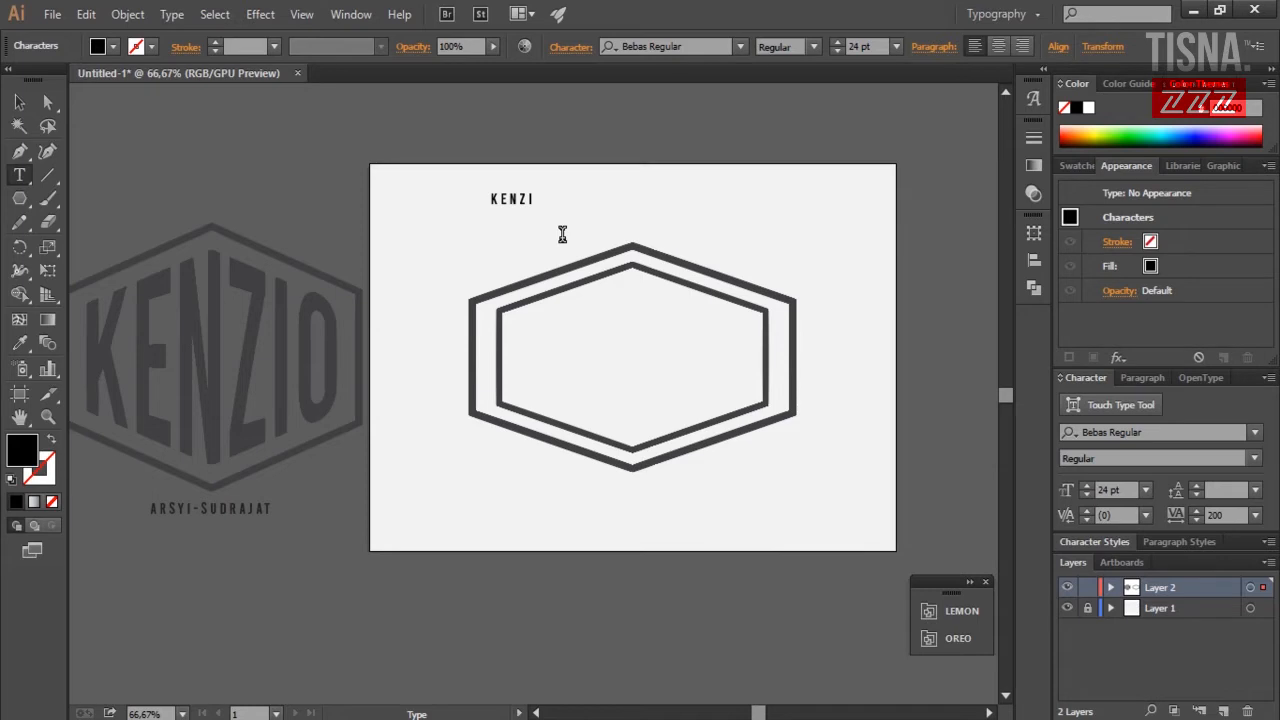
{"action": "key", "text": "ctrl+a"}
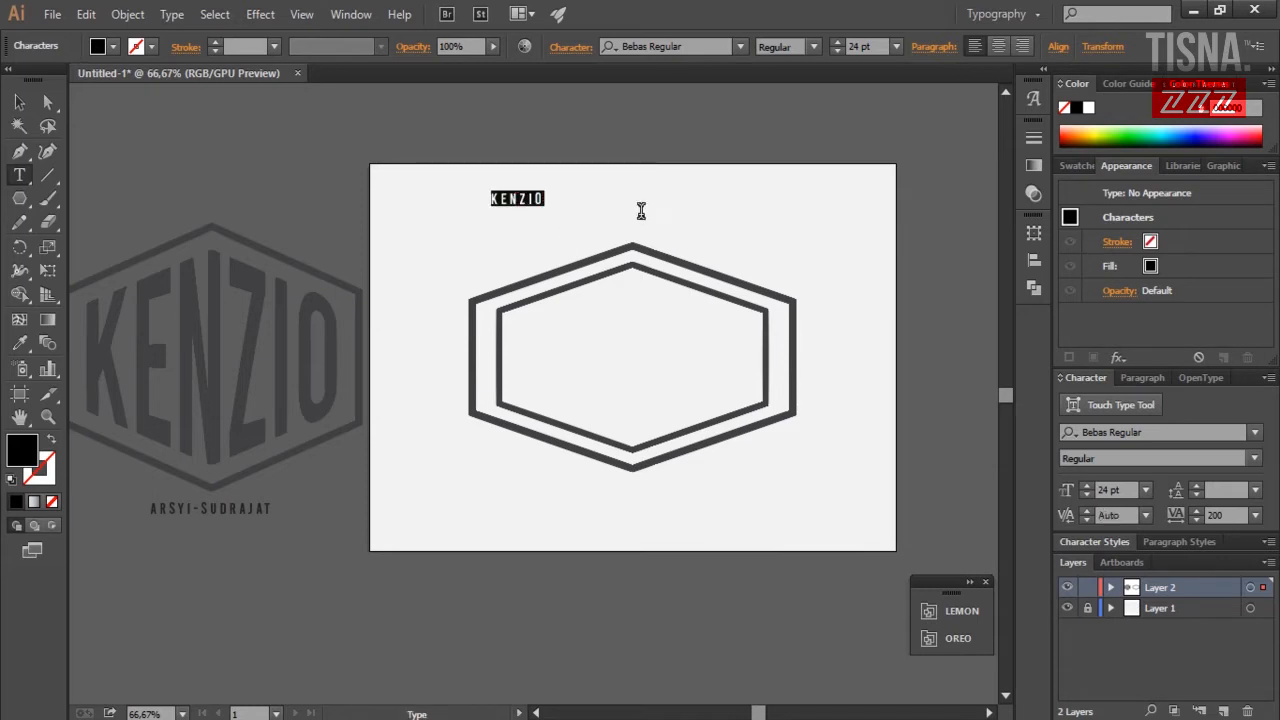
{"action": "left_click", "coordinate": [1256, 520]}
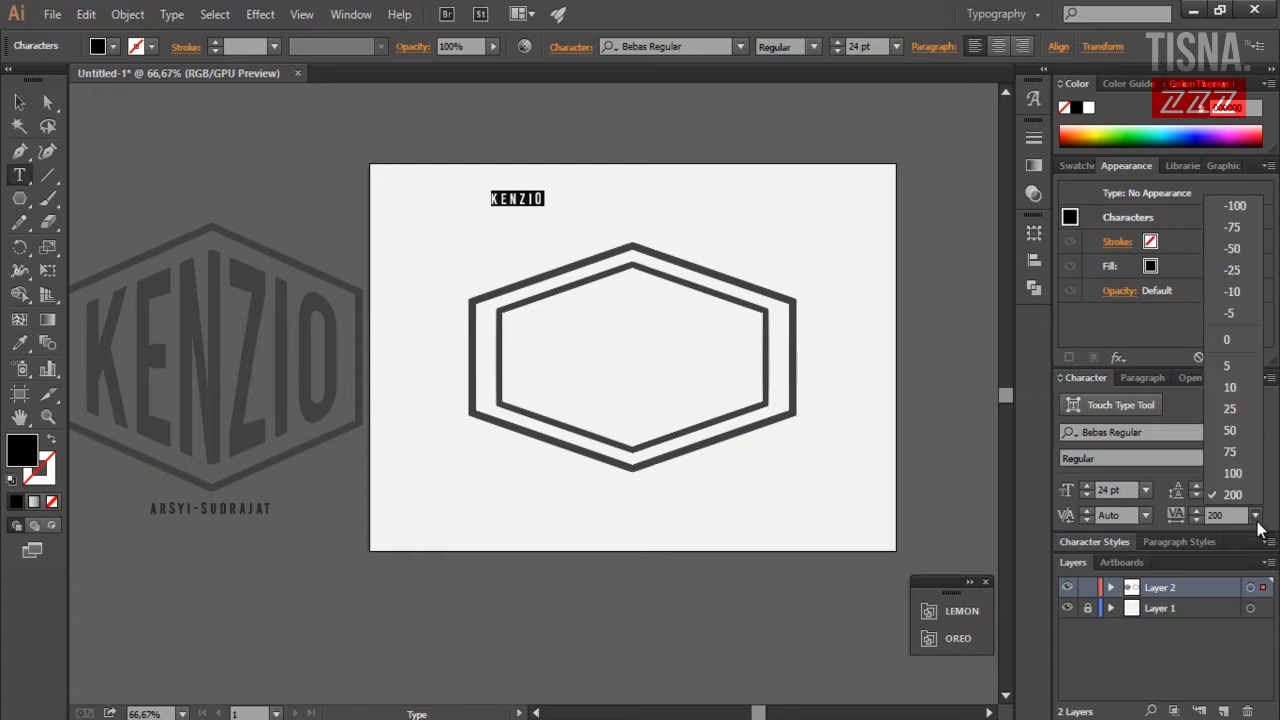
{"action": "left_click", "coordinate": [1213, 342]}
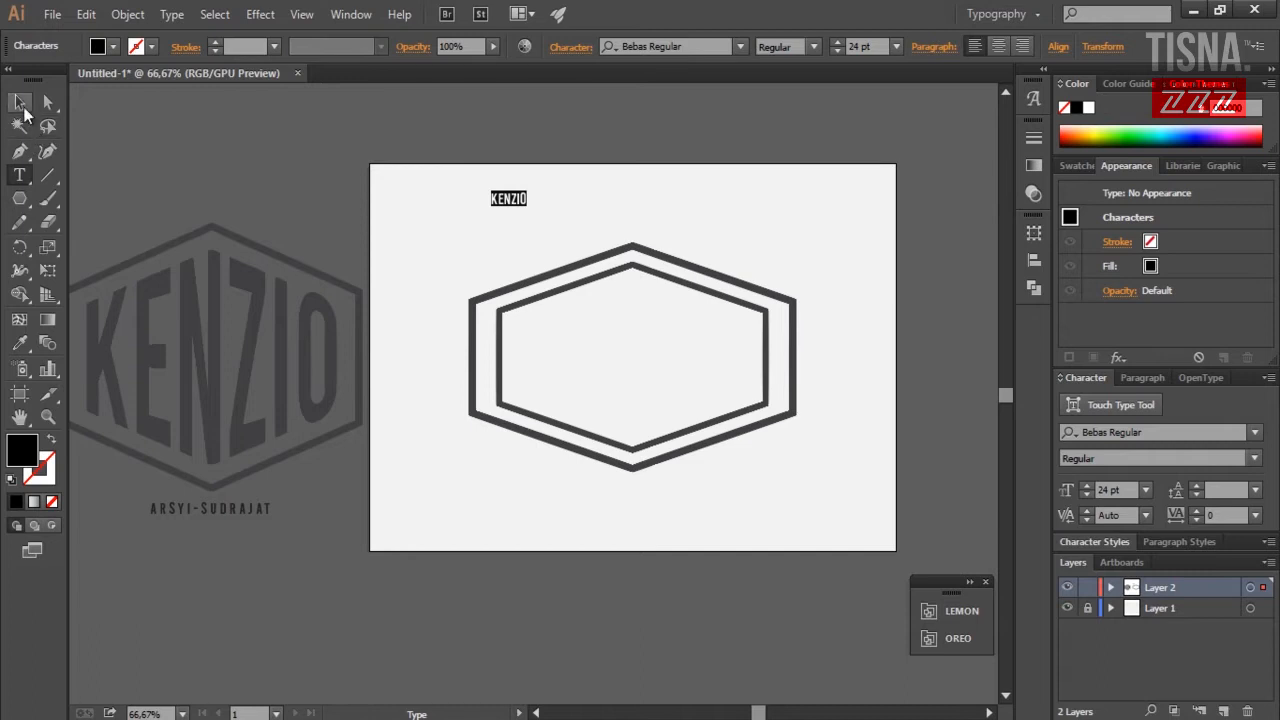
Enlarge KENZIO and centre it horizontally and vertically inside the hexagon, then collapse the Align panel.
{"action": "left_click", "coordinate": [19, 101]}
{"action": "left_click_drag", "start_coordinate": [527, 206], "coordinate": [766, 428]}
{"action": "left_click_drag", "start_coordinate": [660, 286], "coordinate": [660, 388]}
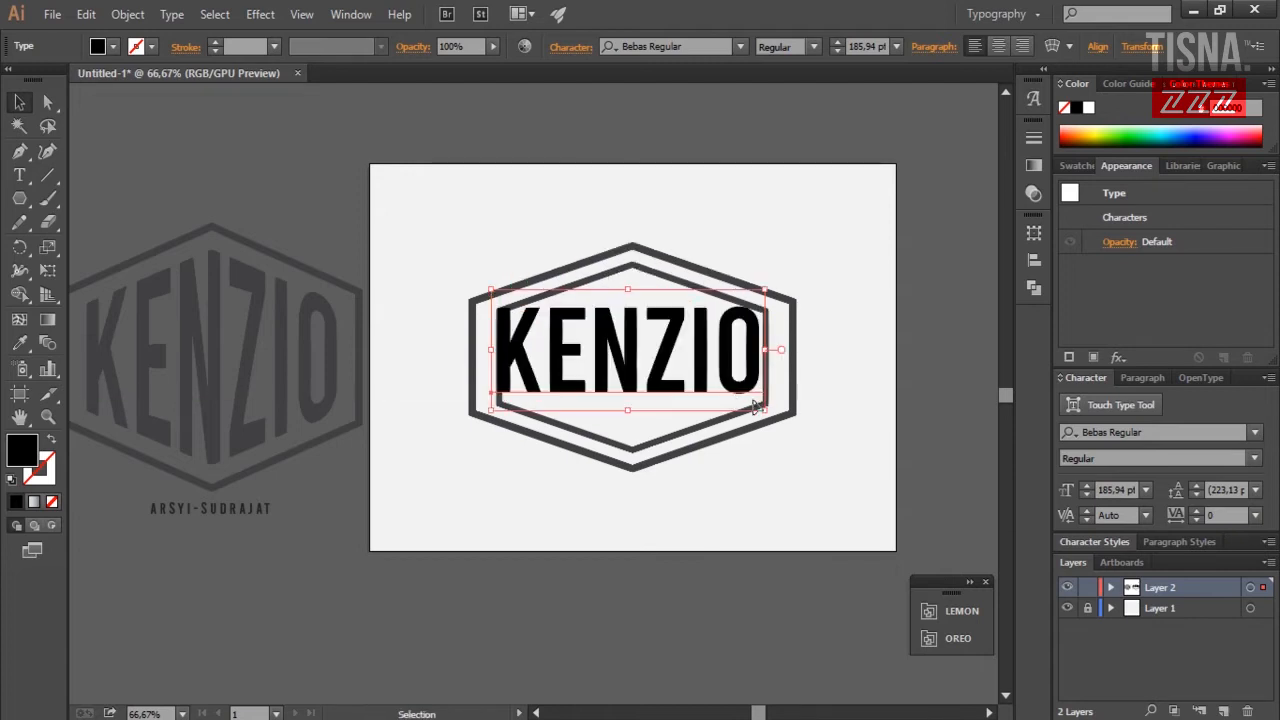
{"action": "left_click", "coordinate": [1036, 260]}
{"action": "left_click", "coordinate": [847, 264]}
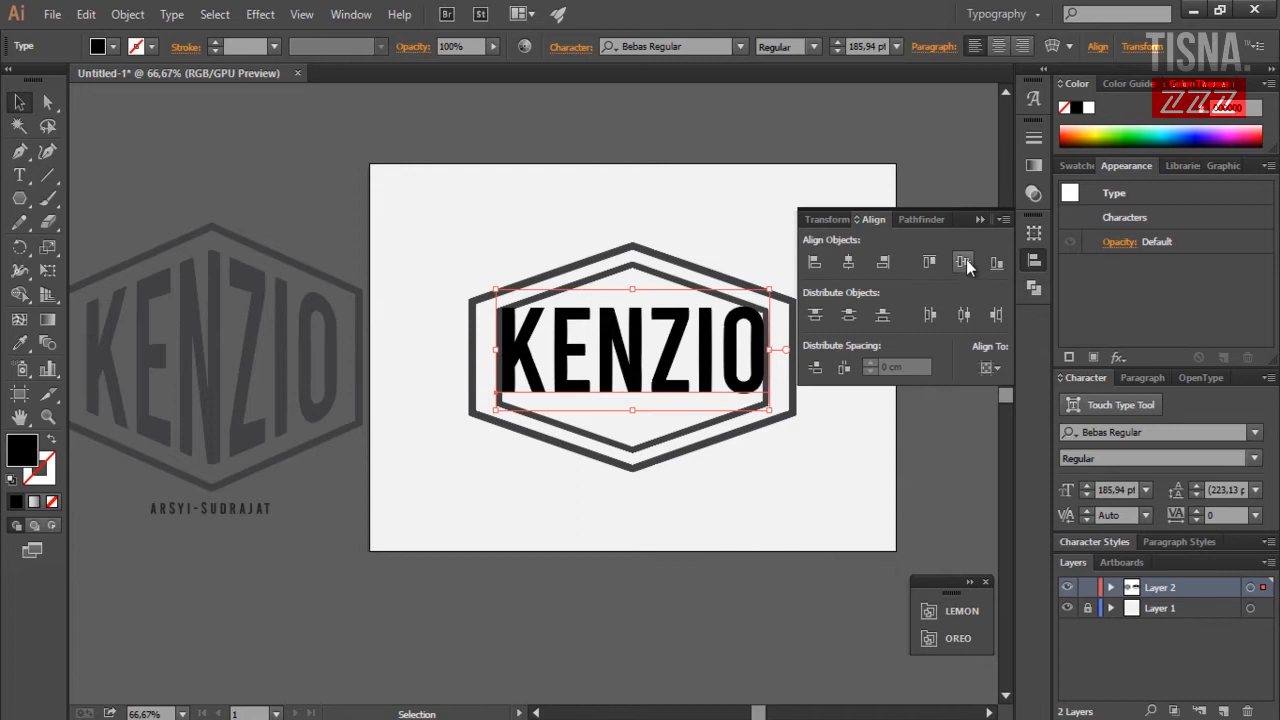
{"action": "left_click", "coordinate": [963, 263]}
{"action": "left_click", "coordinate": [768, 189]}
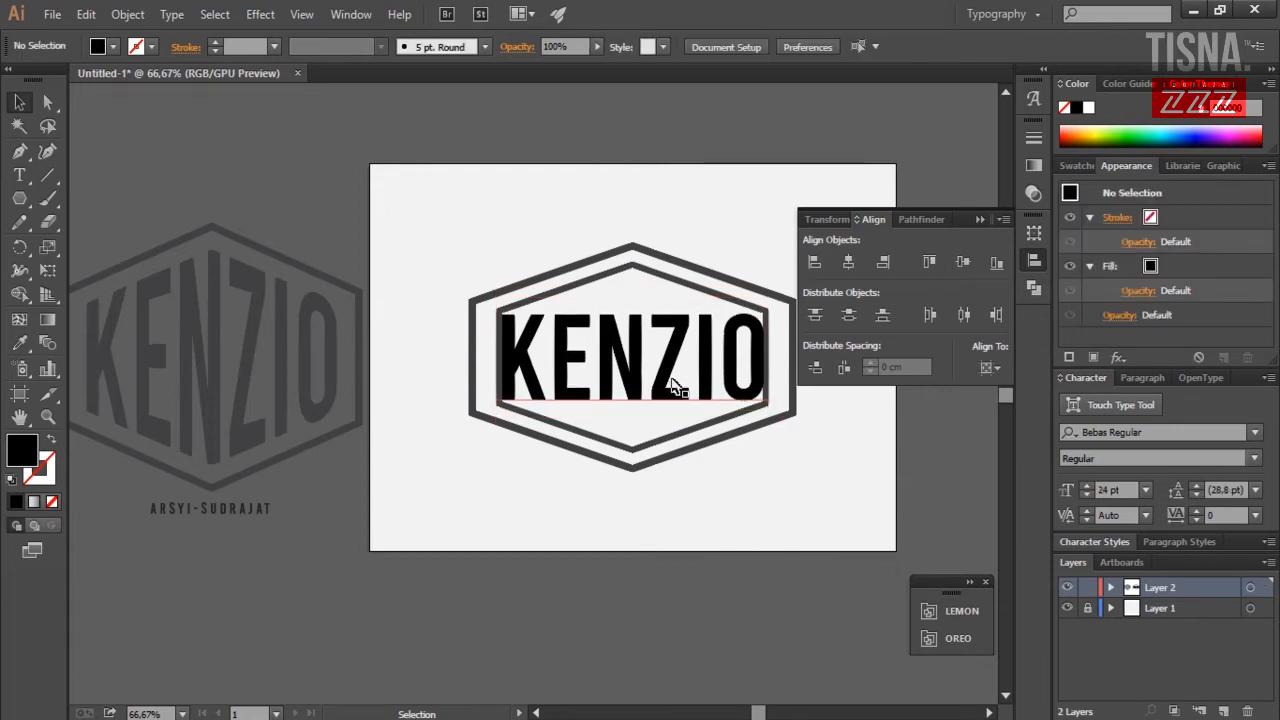
{"action": "left_click", "coordinate": [980, 220]}
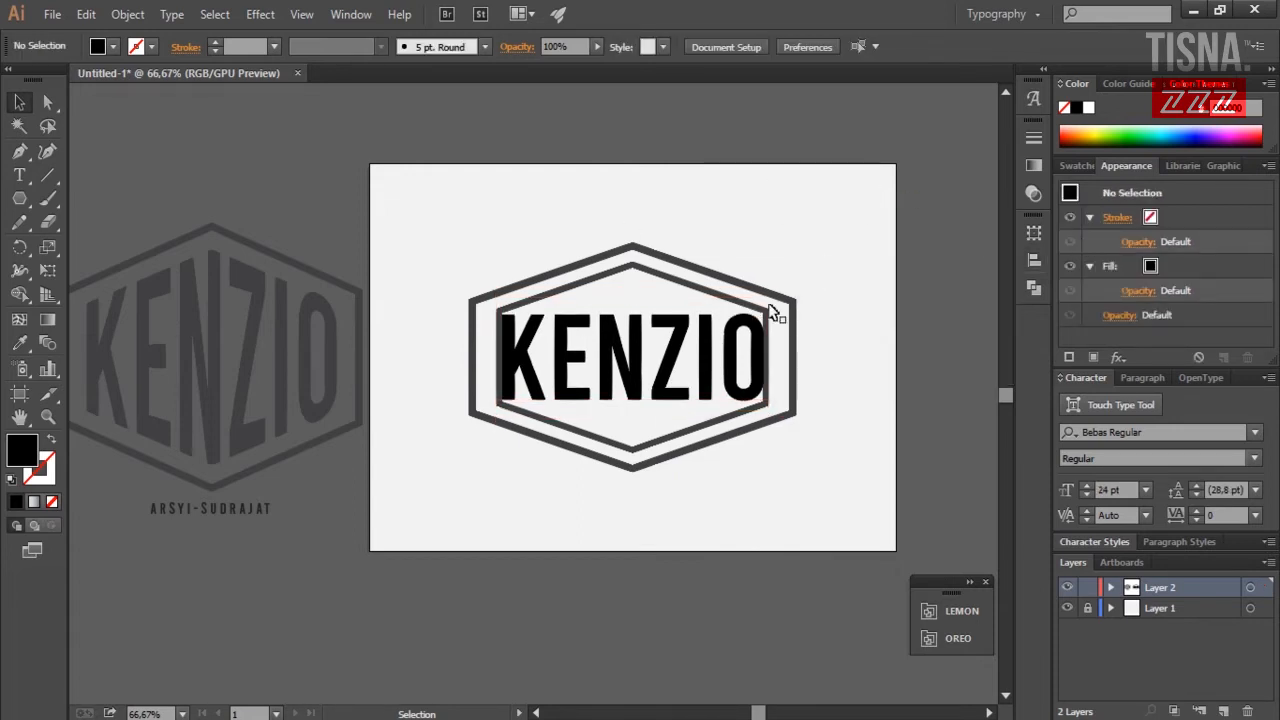
{"action": "left_click", "coordinate": [706, 292]}
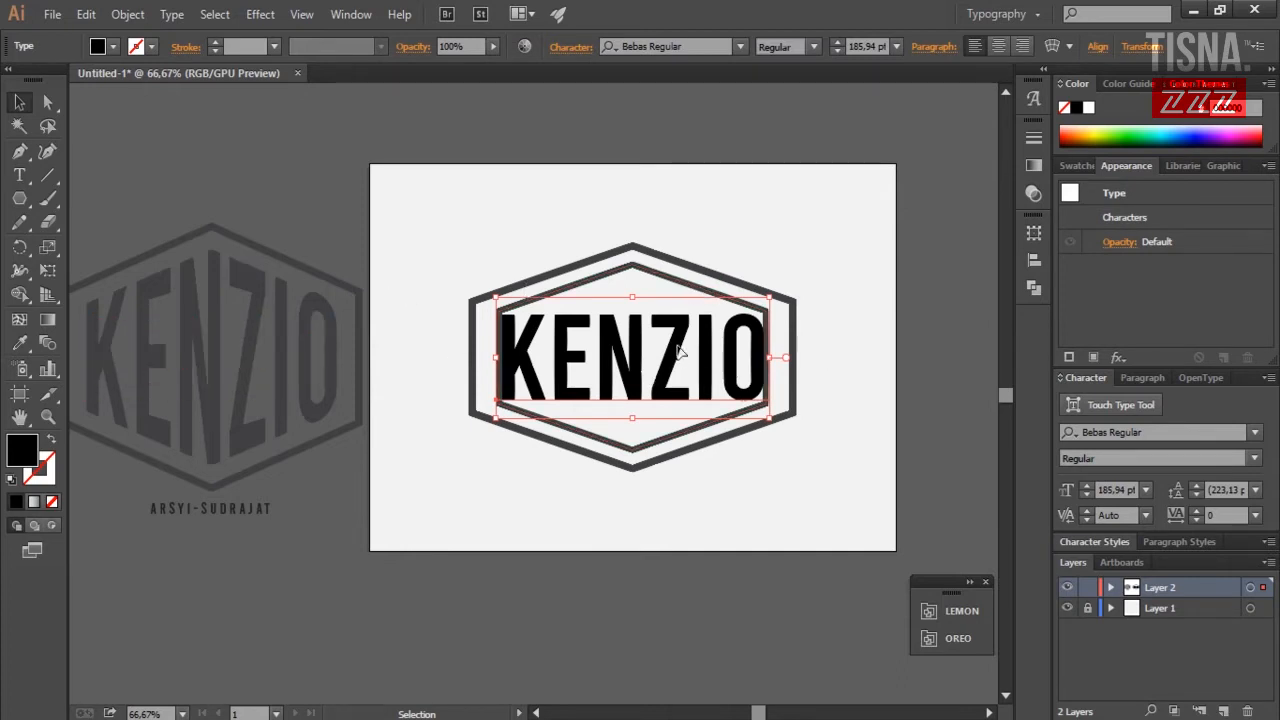
Swap the inner hexagon's outline into a solid dark grey fill.
{"action": "left_click", "coordinate": [668, 285]}
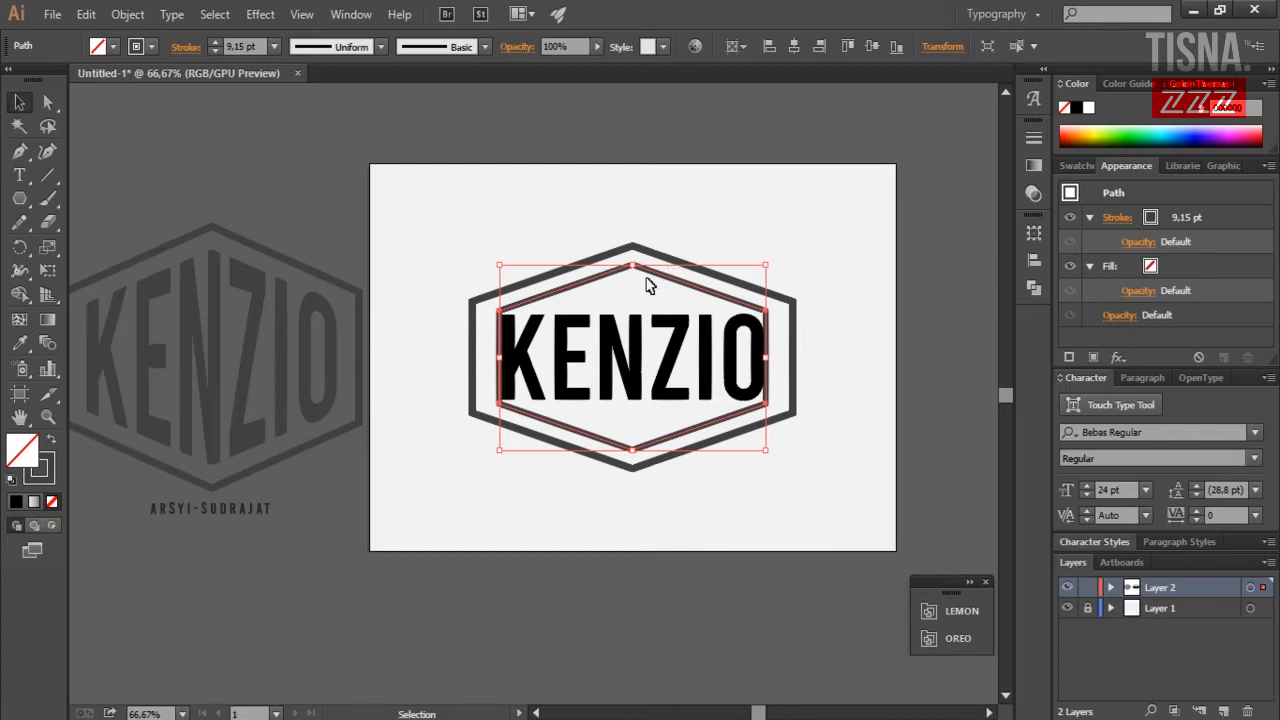
{"action": "left_click", "coordinate": [55, 446]}
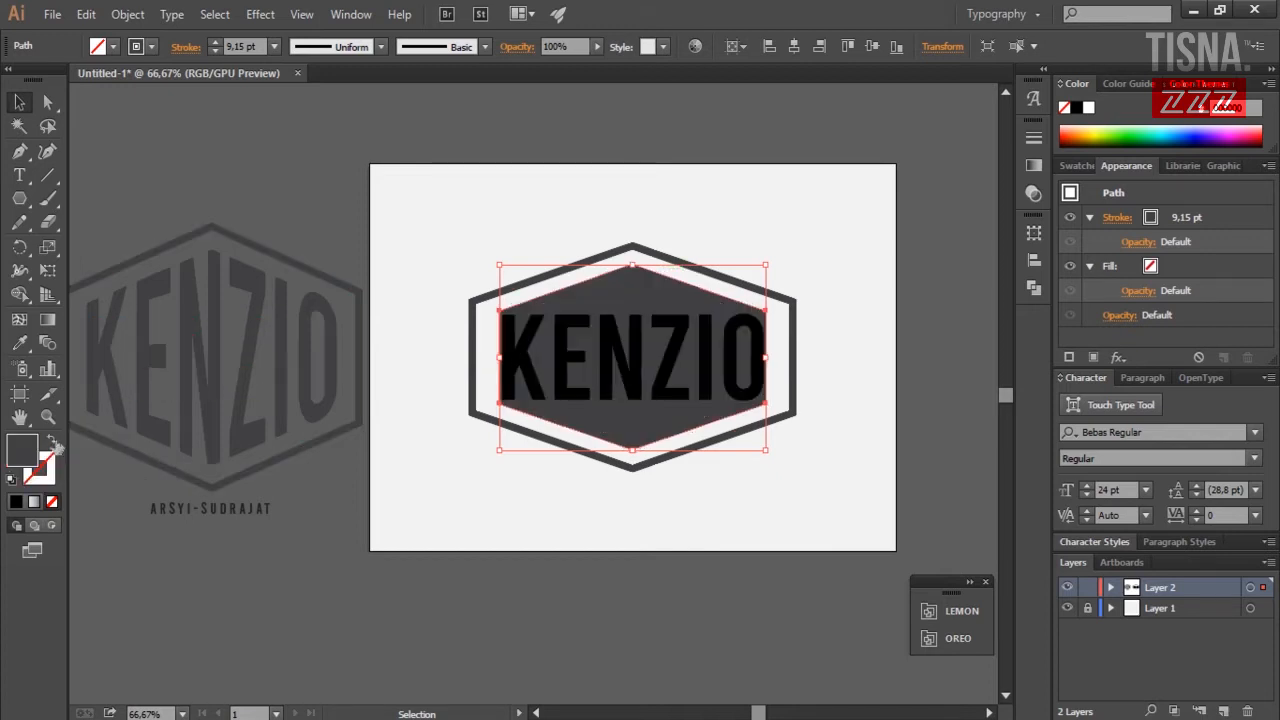
{"action": "left_click", "coordinate": [629, 353]}
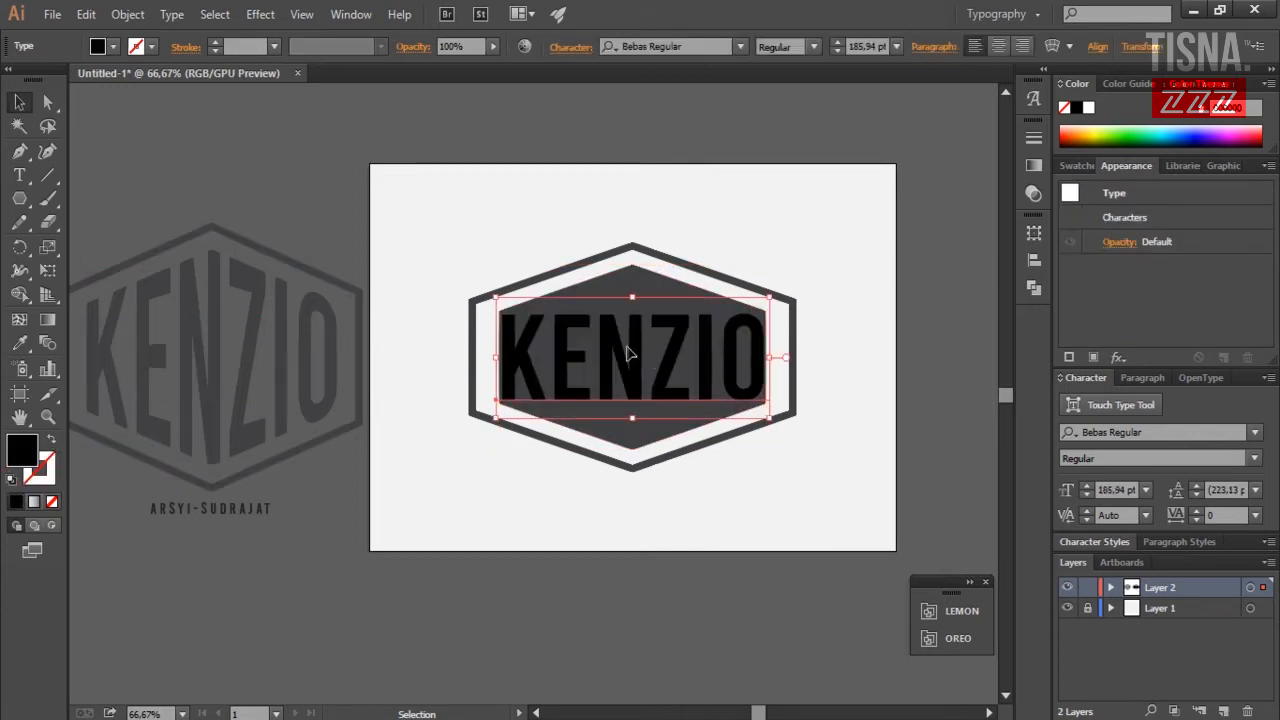
Send the KENZIO text to the back behind the hexagon and select both.
{"action": "right_click", "coordinate": [629, 354]}
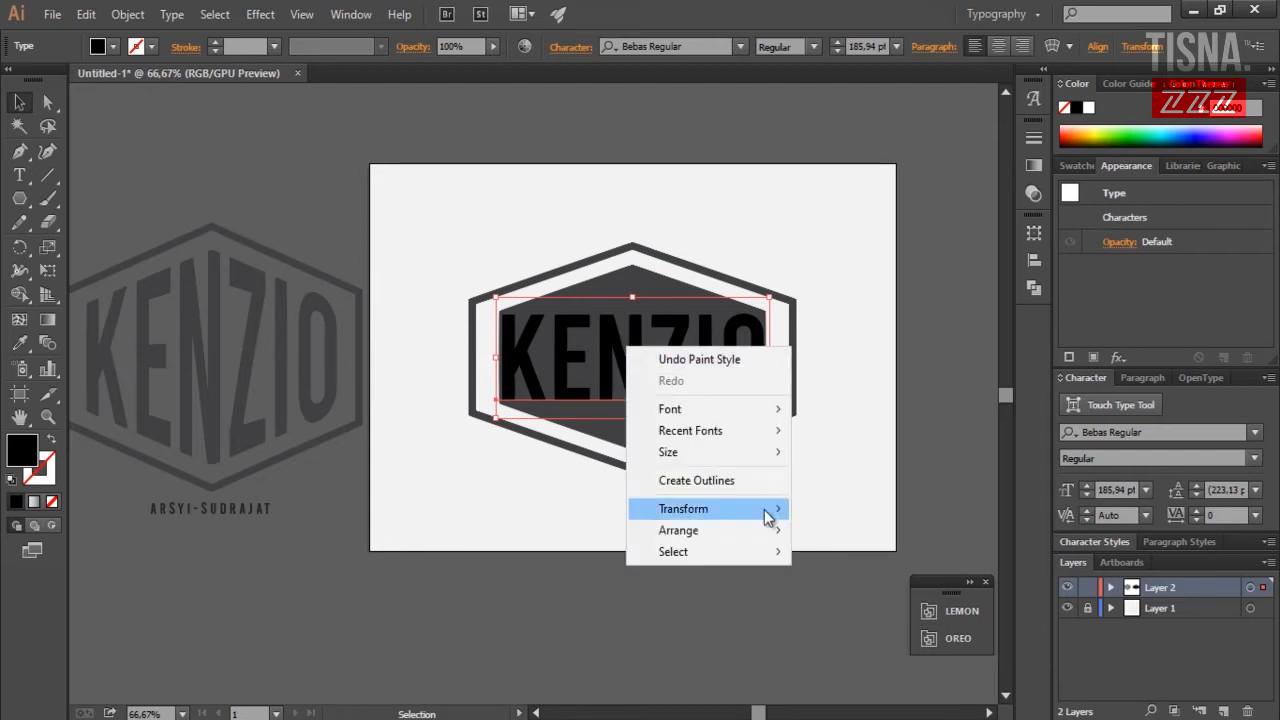
{"action": "mouse_move", "coordinate": [753, 537]}
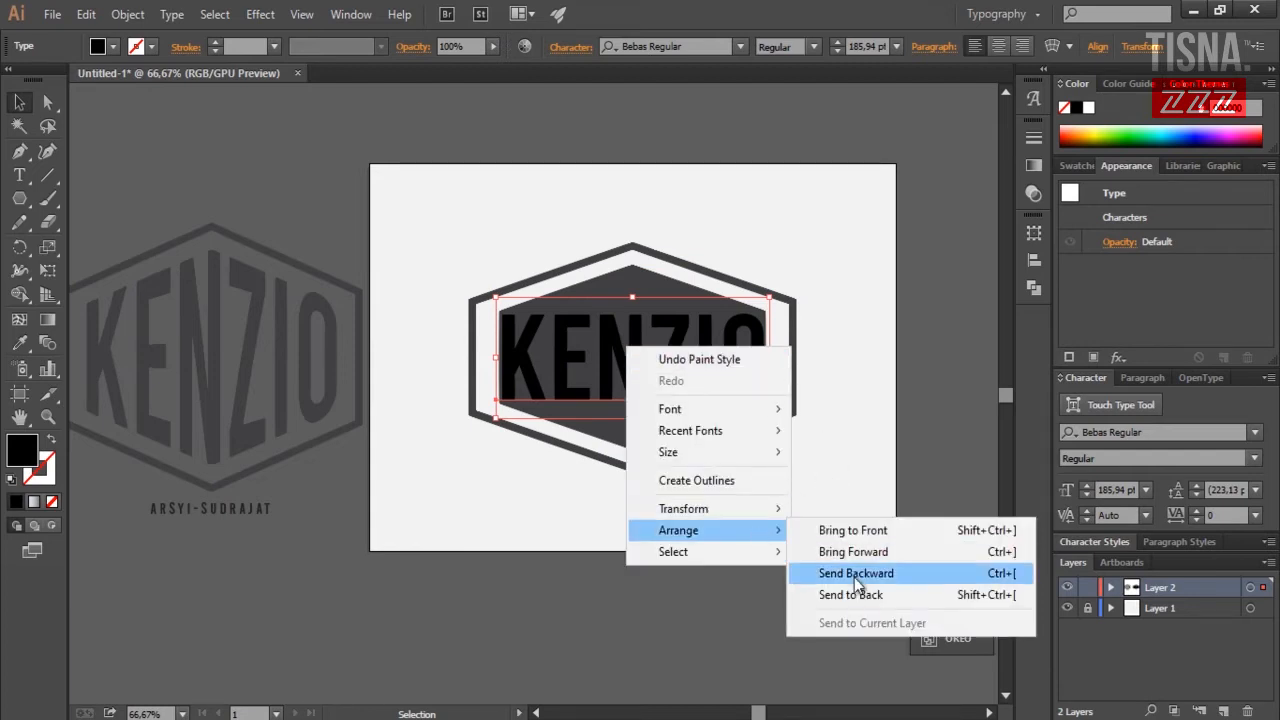
{"action": "left_click", "coordinate": [868, 463]}
{"action": "left_click", "coordinate": [654, 366]}
{"action": "right_click", "coordinate": [651, 370]}
{"action": "mouse_move", "coordinate": [794, 546]}
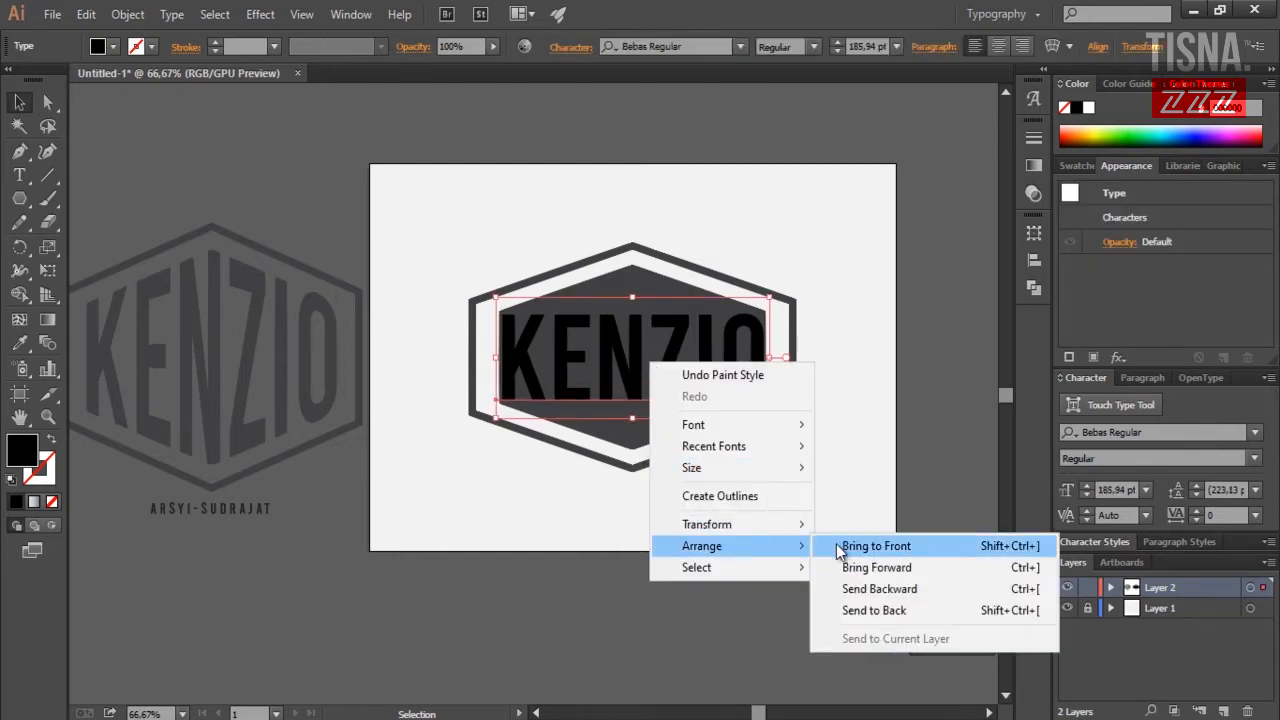
{"action": "left_click", "coordinate": [894, 608]}
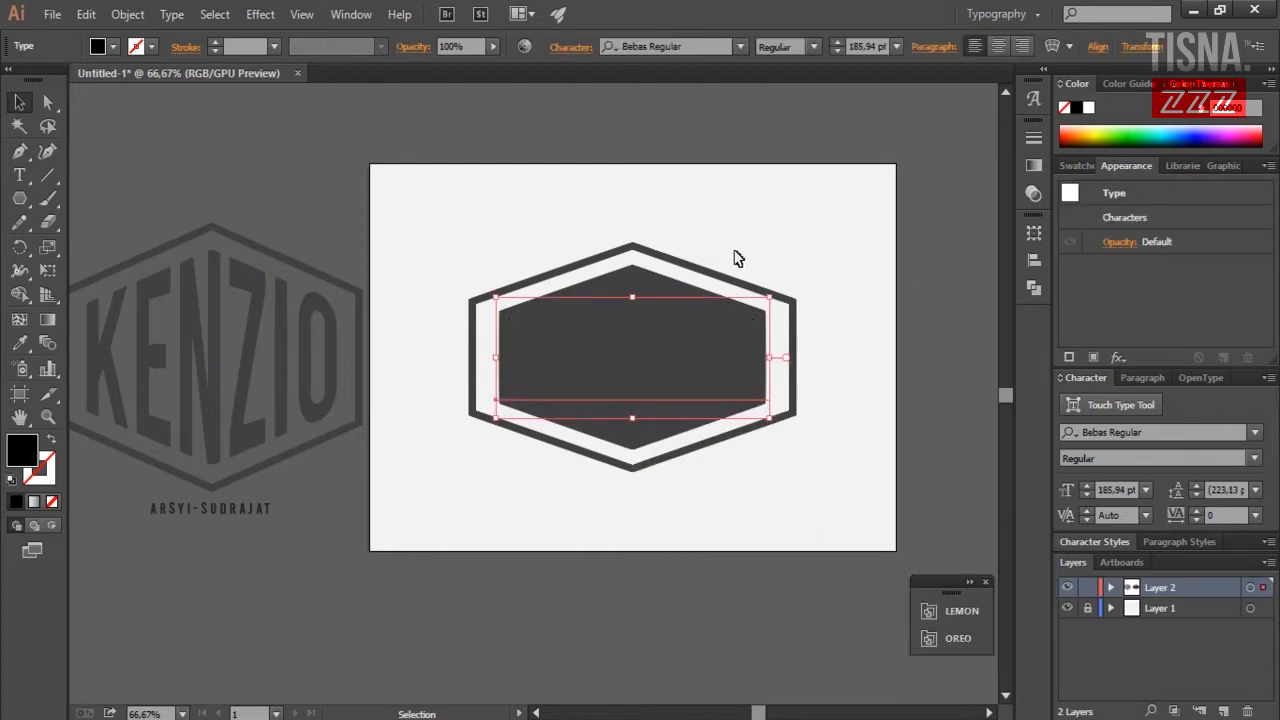
{"action": "left_click", "coordinate": [640, 290], "text": "shift"}
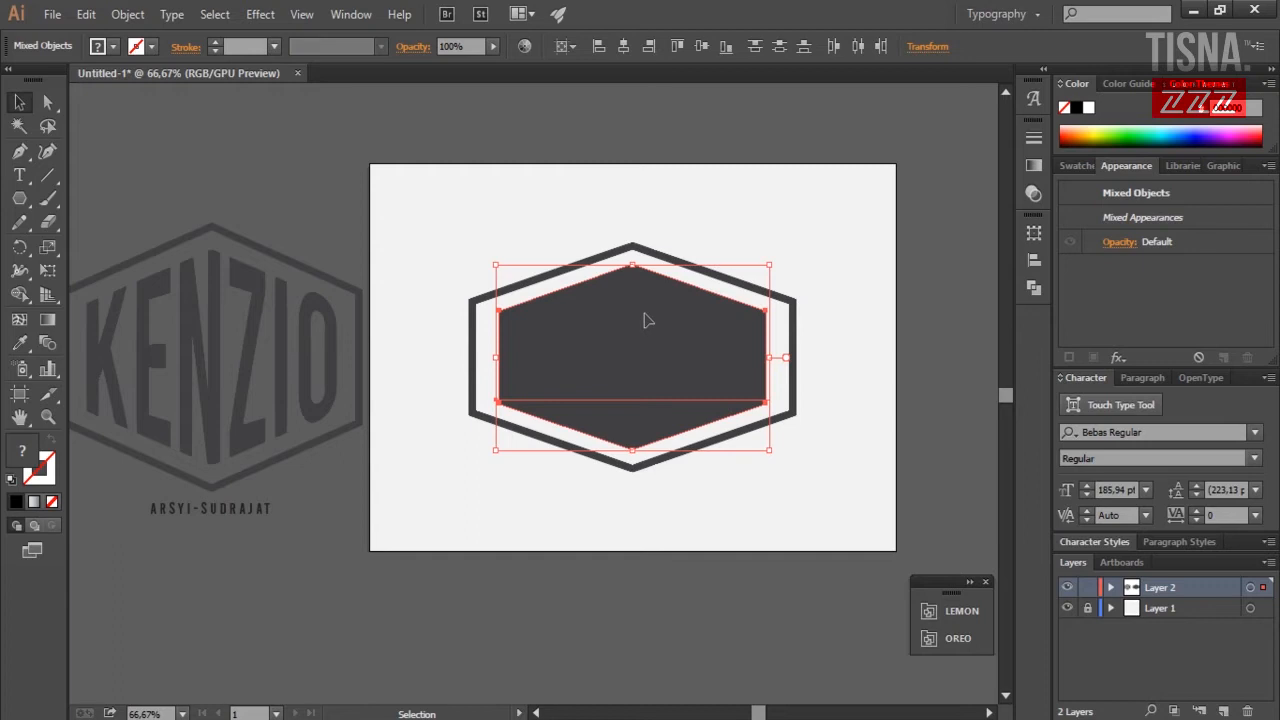
Warp KENZIO into the hexagon with Envelope Distort > Make with Top Object.
{"action": "left_click", "coordinate": [130, 12]}
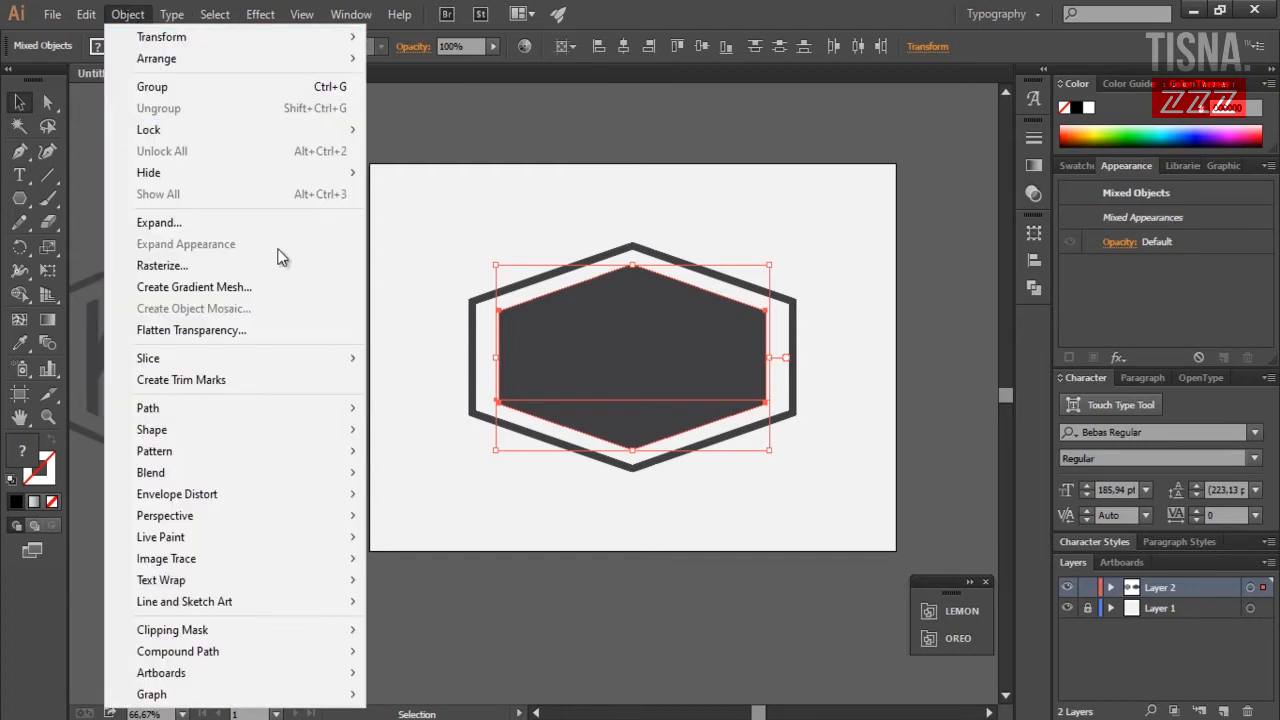
{"action": "mouse_move", "coordinate": [301, 499]}
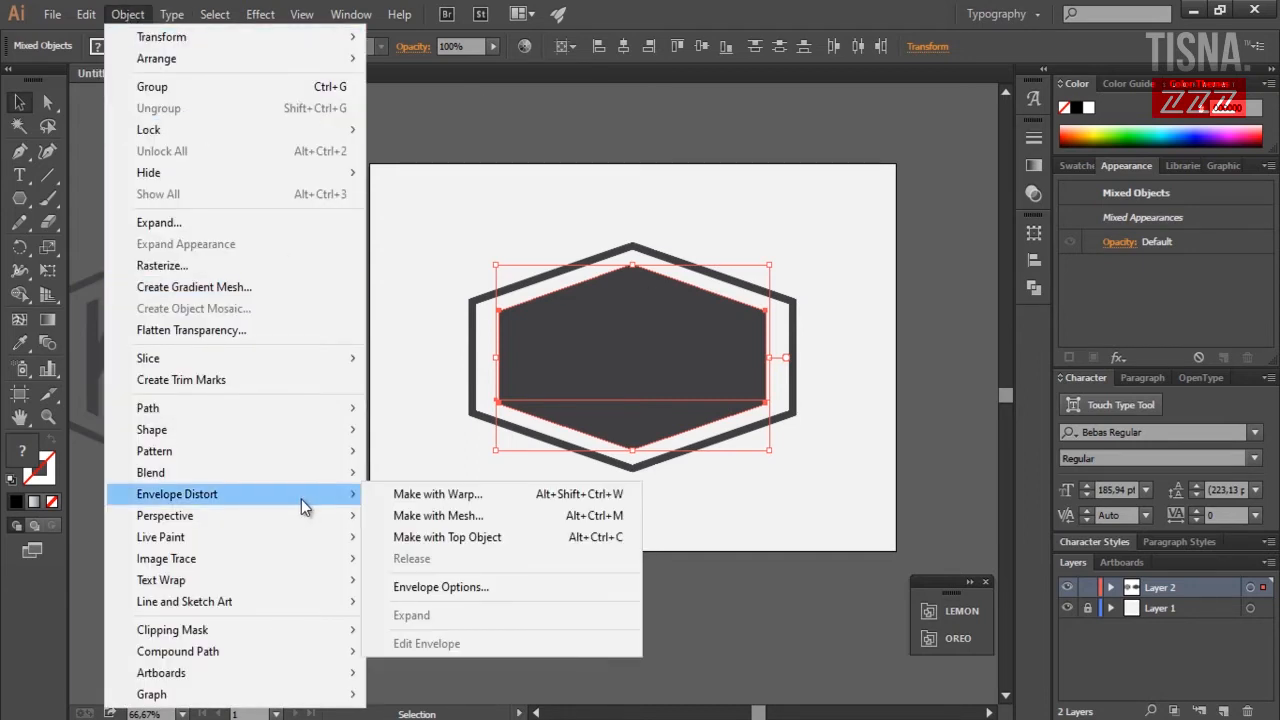
{"action": "left_click", "coordinate": [504, 539]}
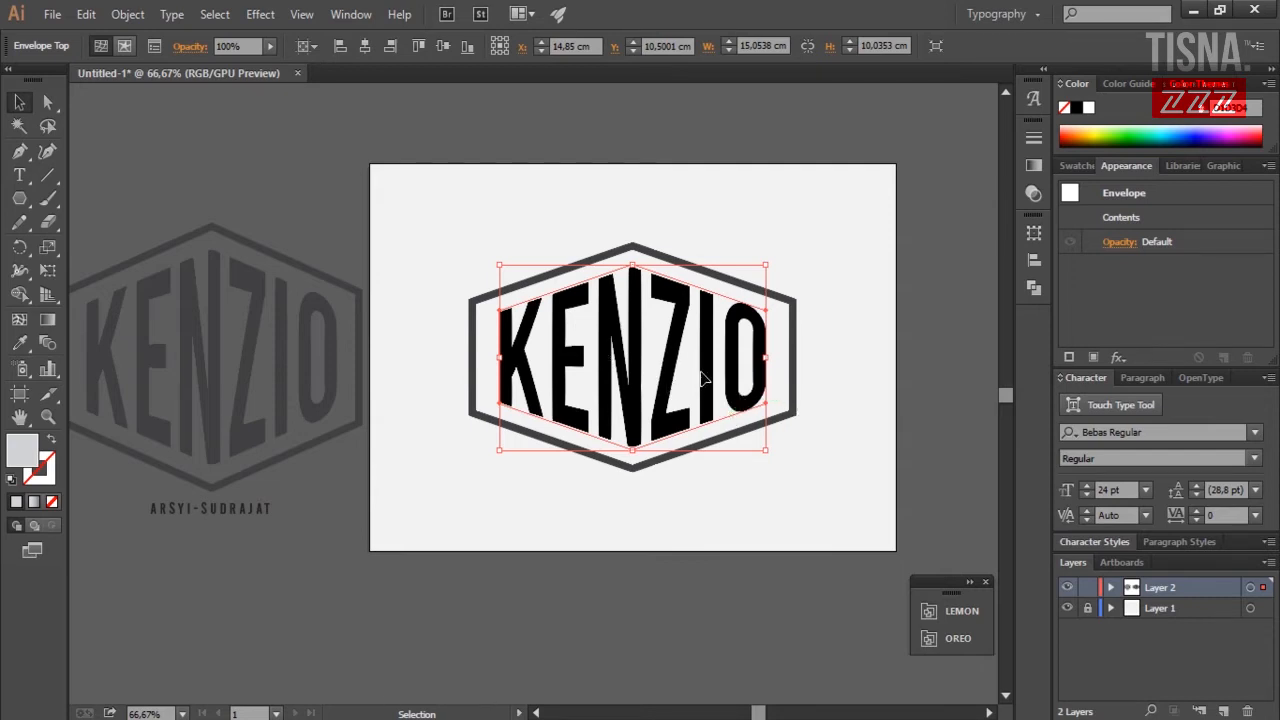
Recolour the enveloped KENZIO lettering dark grey and exit isolation mode.
{"action": "double_click", "coordinate": [632, 378]}
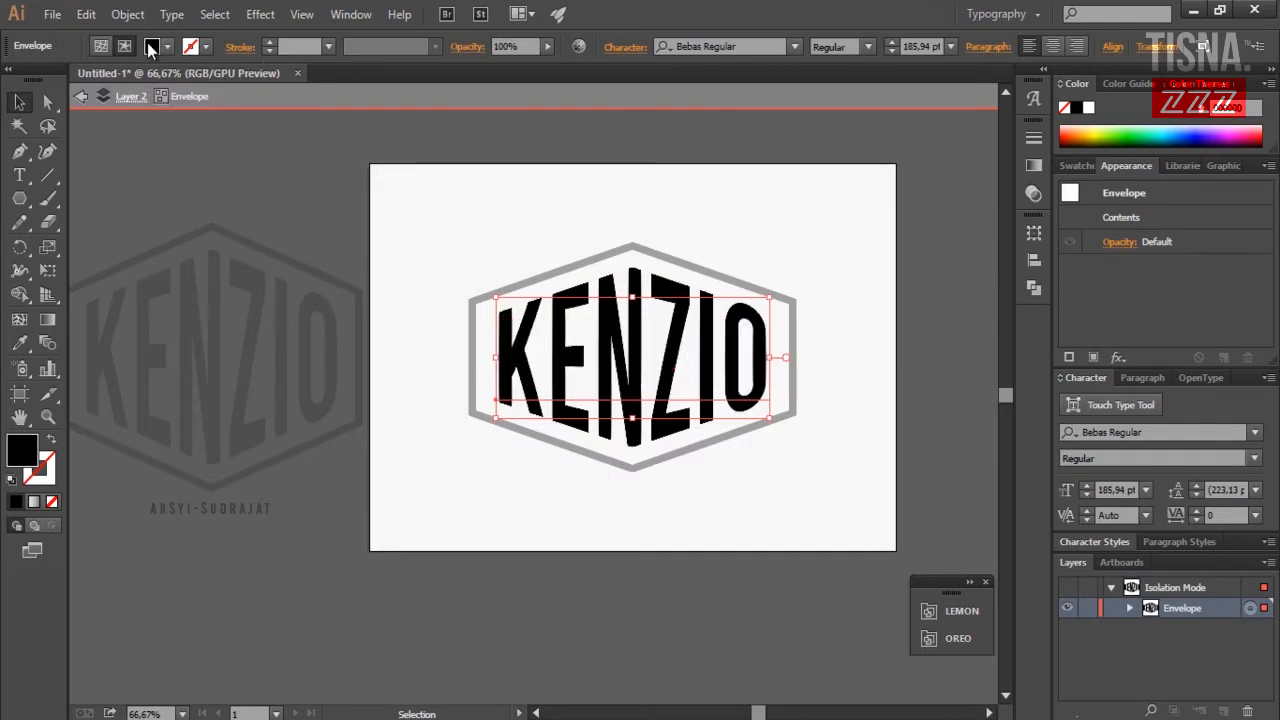
{"action": "left_click", "coordinate": [167, 46]}
{"action": "left_click", "coordinate": [40, 136]}
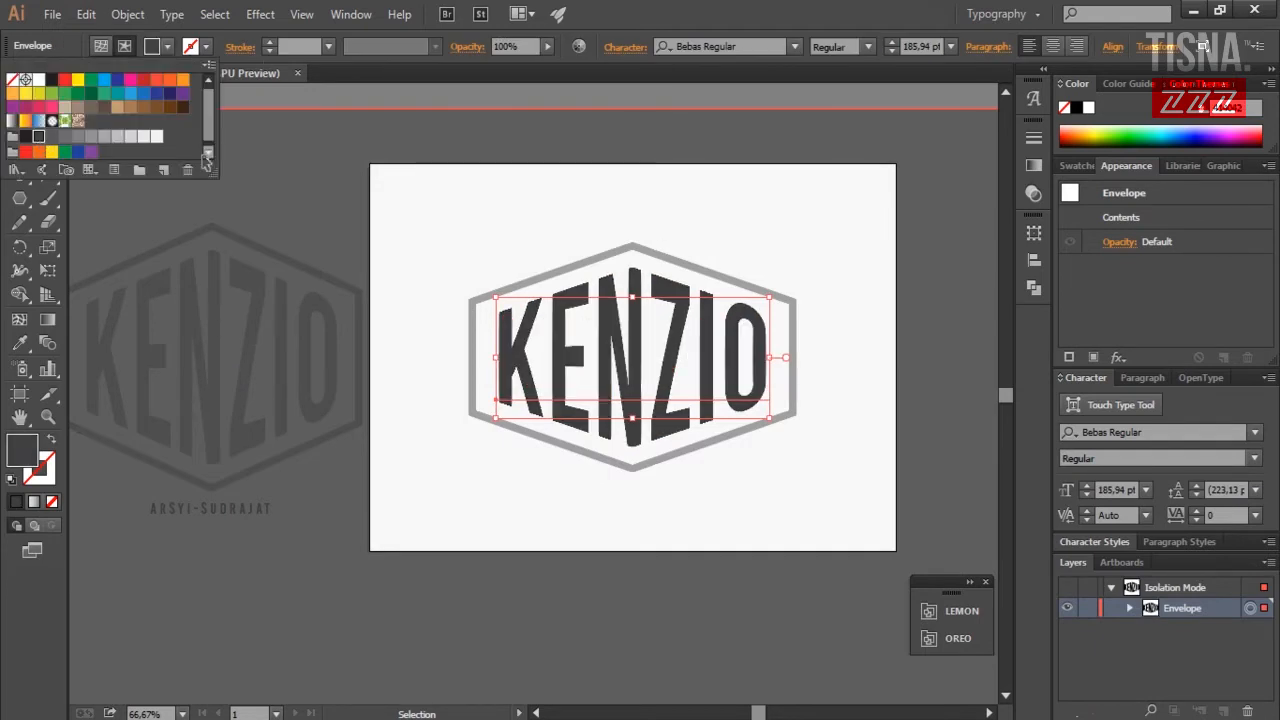
{"action": "double_click", "coordinate": [610, 198]}
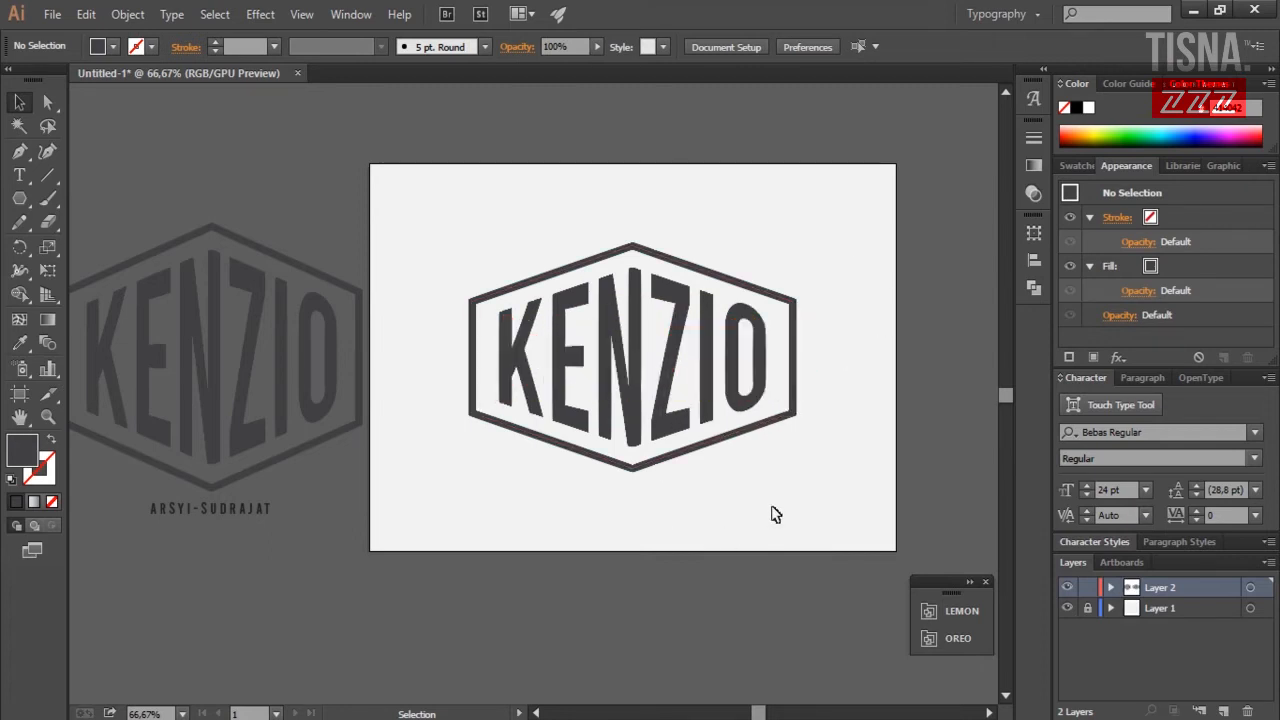
{"action": "left_click", "coordinate": [245, 512]}
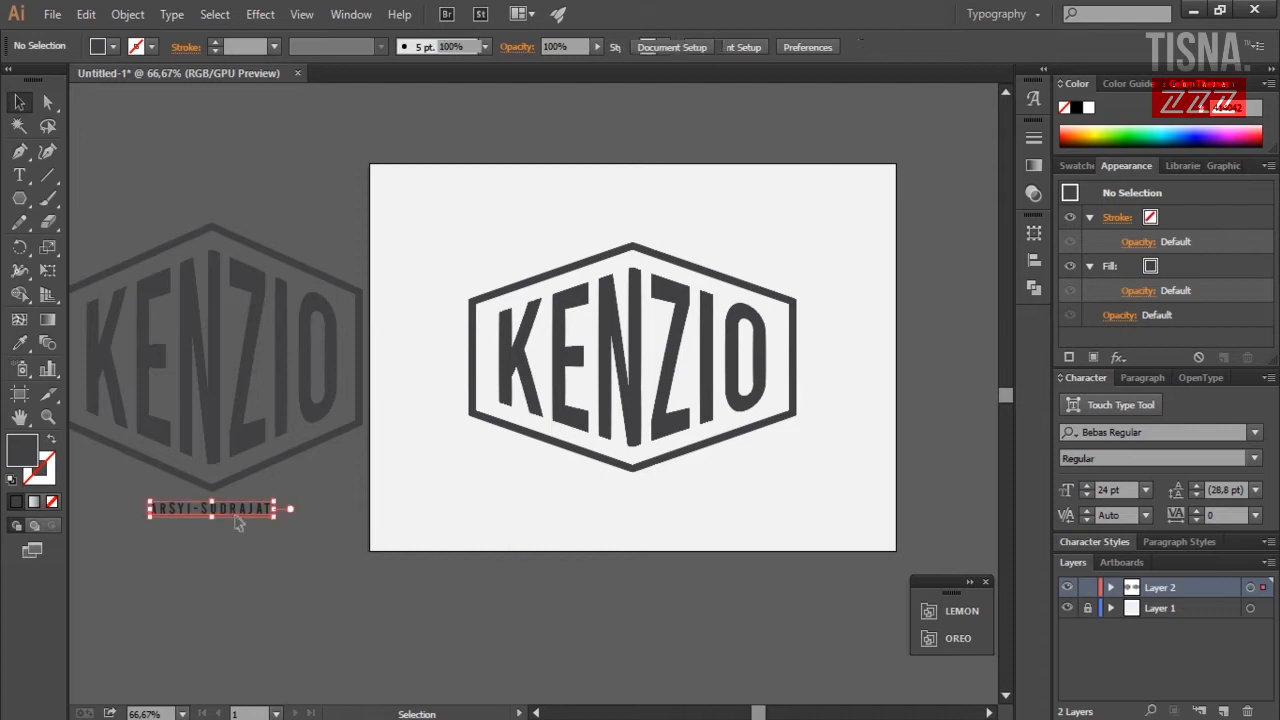
{"action": "left_click", "coordinate": [286, 523]}
{"action": "left_click", "coordinate": [260, 514]}
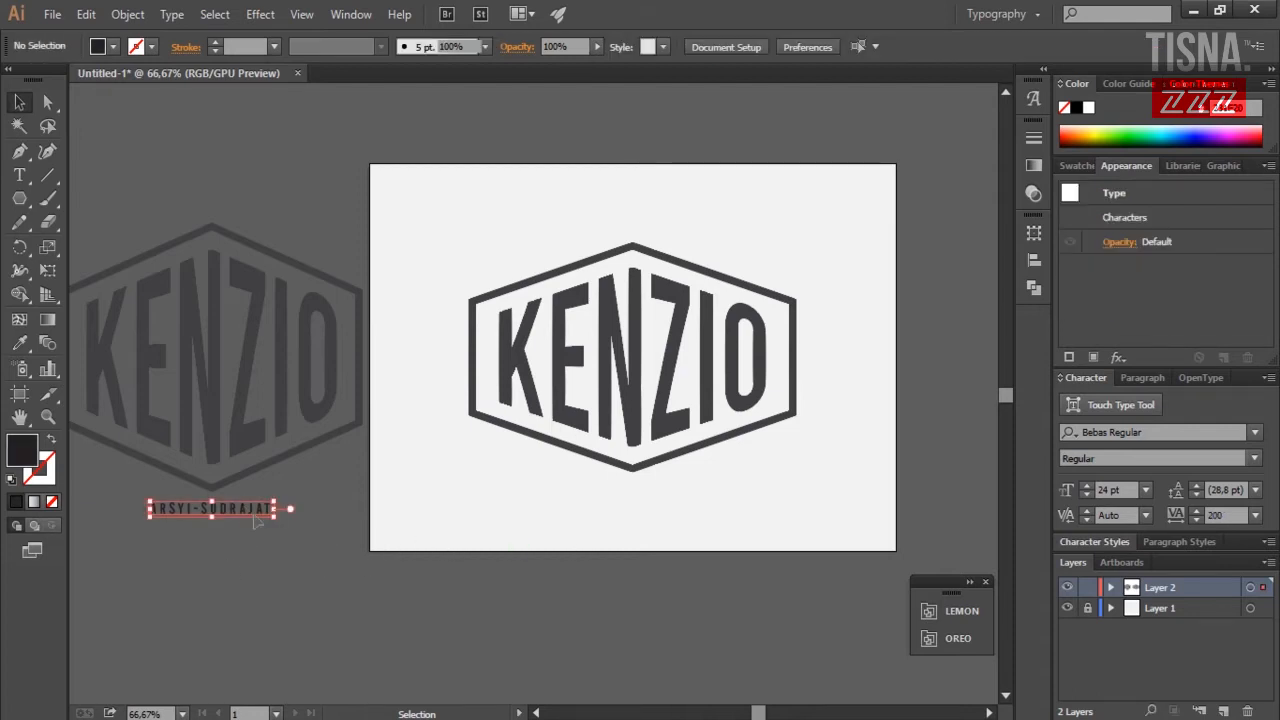
{"action": "left_click_drag", "start_coordinate": [240, 511], "coordinate": [662, 508]}
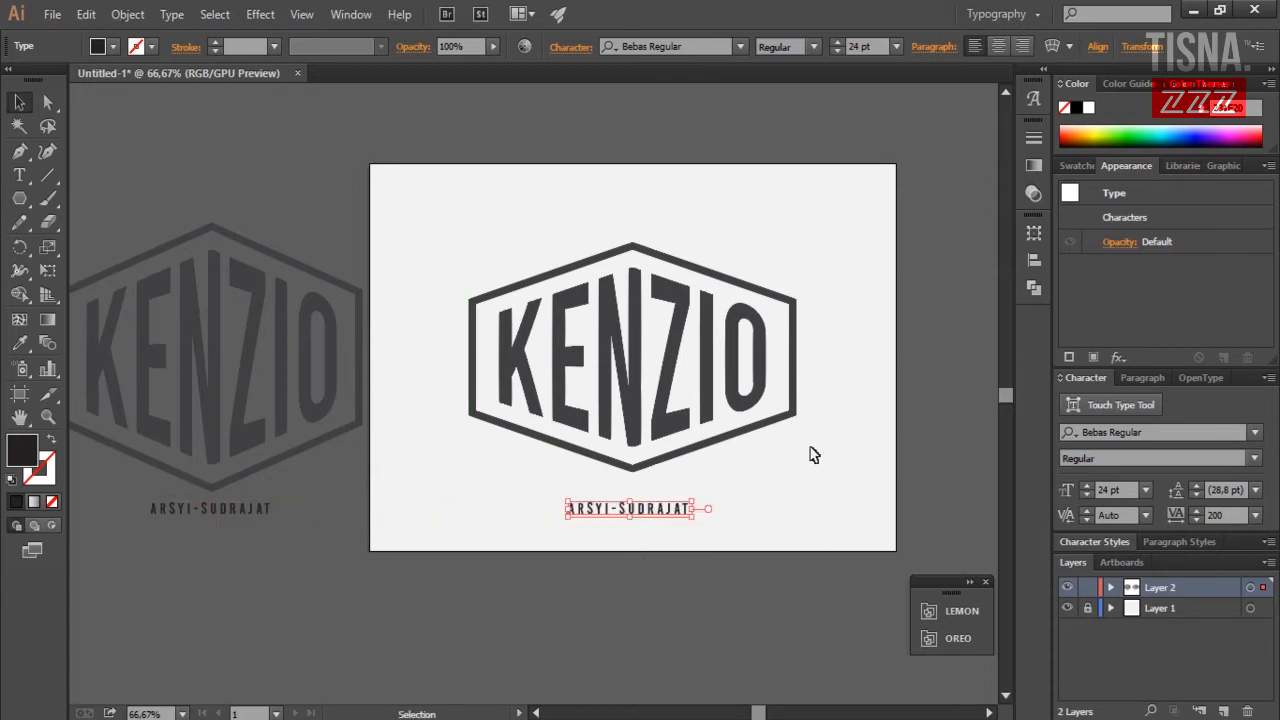
{"action": "key", "text": "Up"}
{"action": "key", "text": "Up"}
{"action": "key", "text": "Up"}
{"action": "key", "text": "Up"}
{"action": "key", "text": "Up"}
{"action": "key", "text": "Up"}
{"action": "key", "text": "Up"}
{"action": "key", "text": "Up"}
{"action": "key", "text": "Up"}
{"action": "key", "text": "Up"}
{"action": "key", "text": "Up"}
{"action": "key", "text": "Up"}
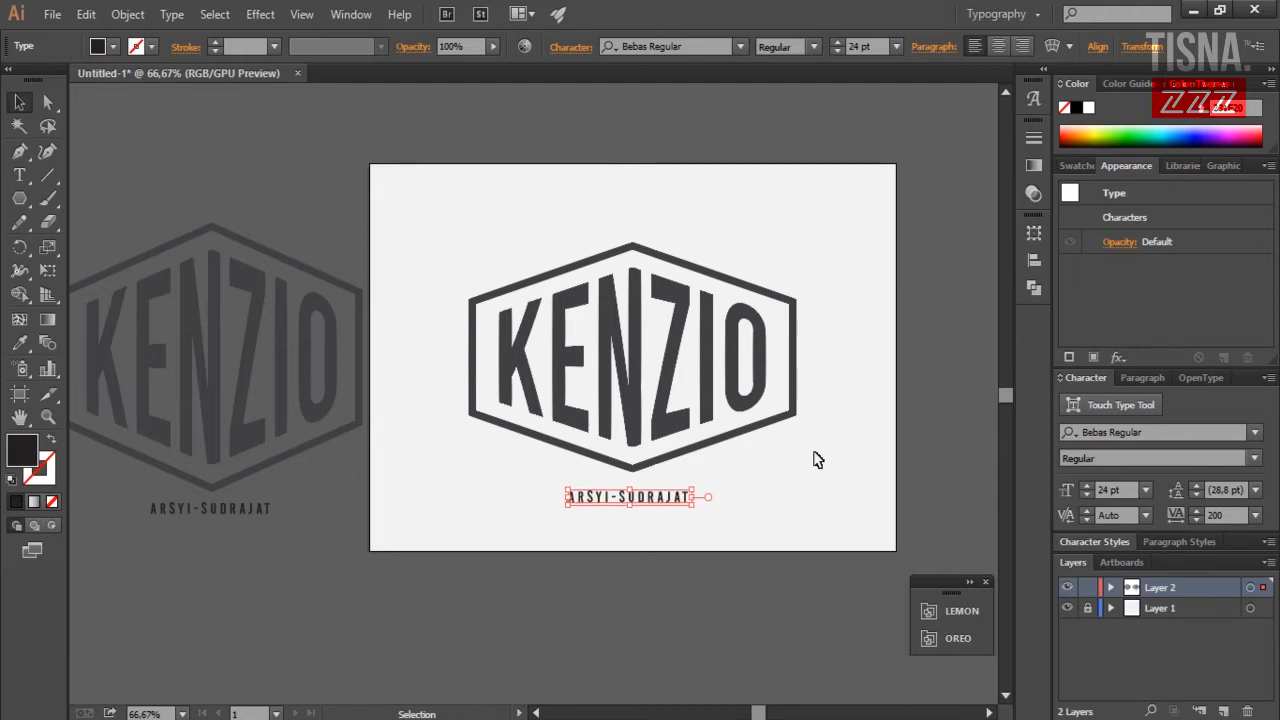
{"action": "left_click", "coordinate": [856, 468]}
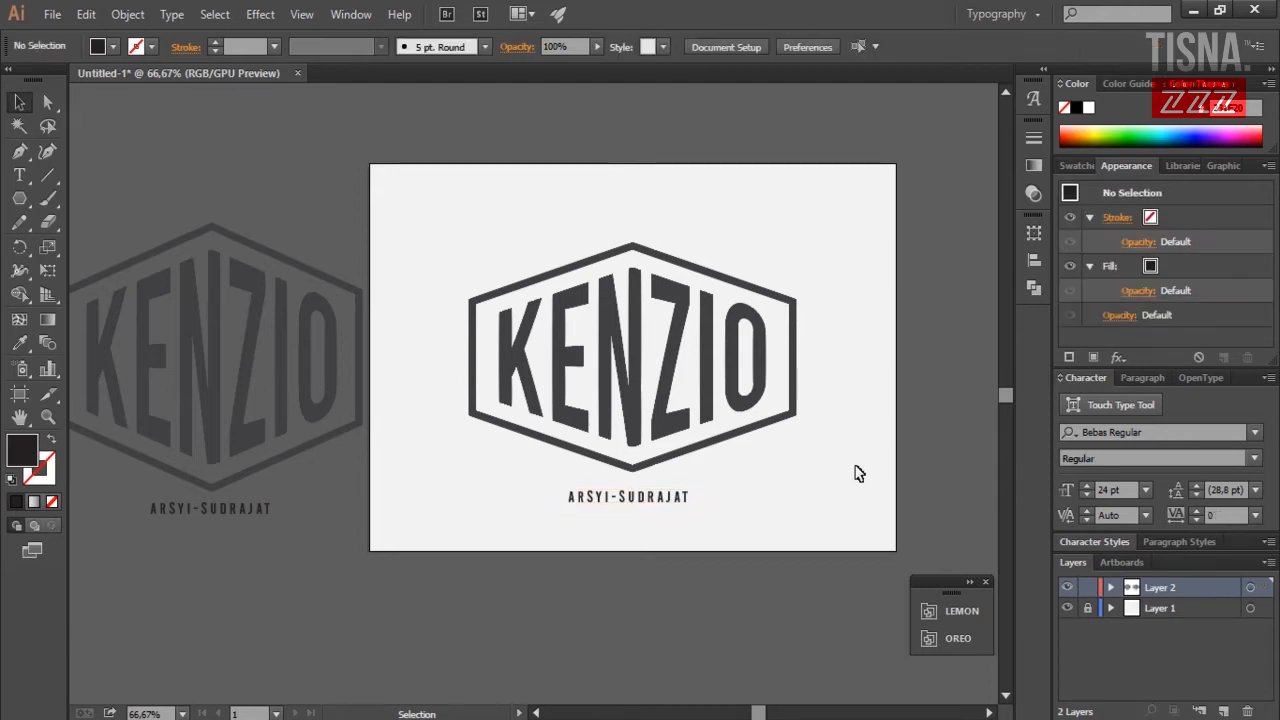
{"action": "left_click_drag", "start_coordinate": [727, 580], "coordinate": [567, 148]}
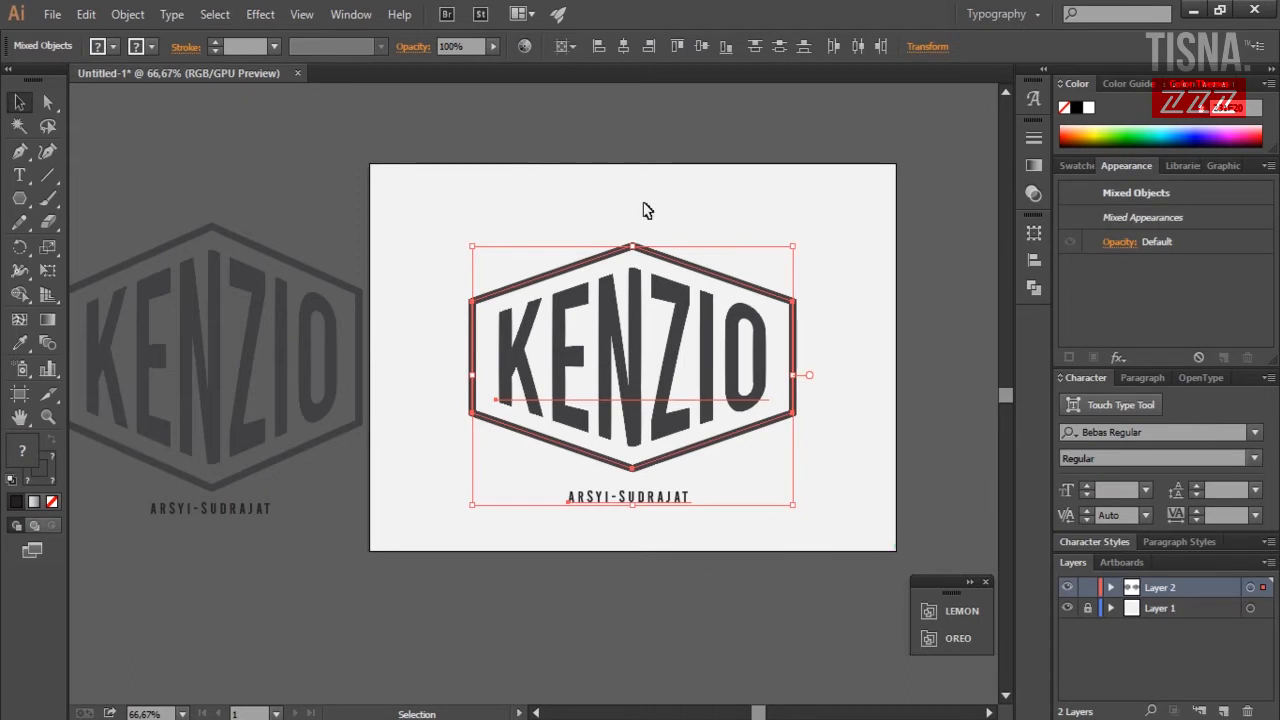
{"action": "scroll", "coordinate": [950, 390], "scroll_direction": "down", "scroll_amount": 5}
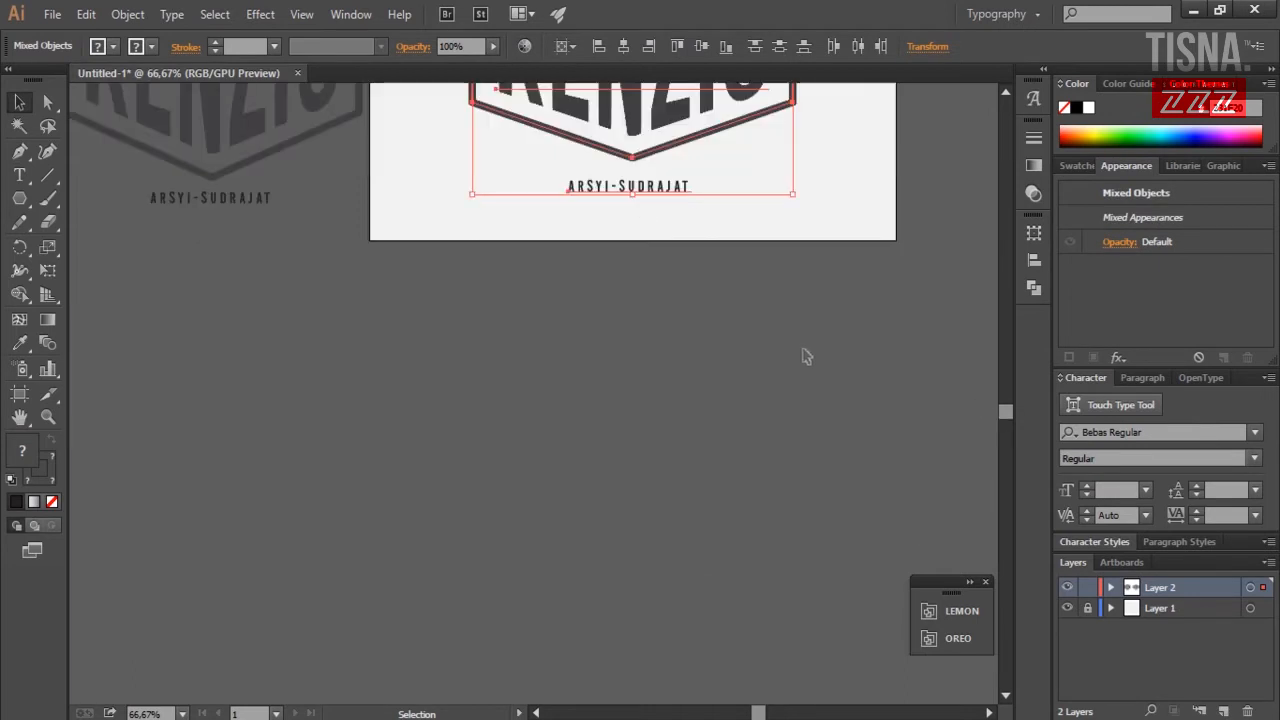
{"action": "scroll", "coordinate": [815, 385], "scroll_direction": "up", "scroll_amount": 5}
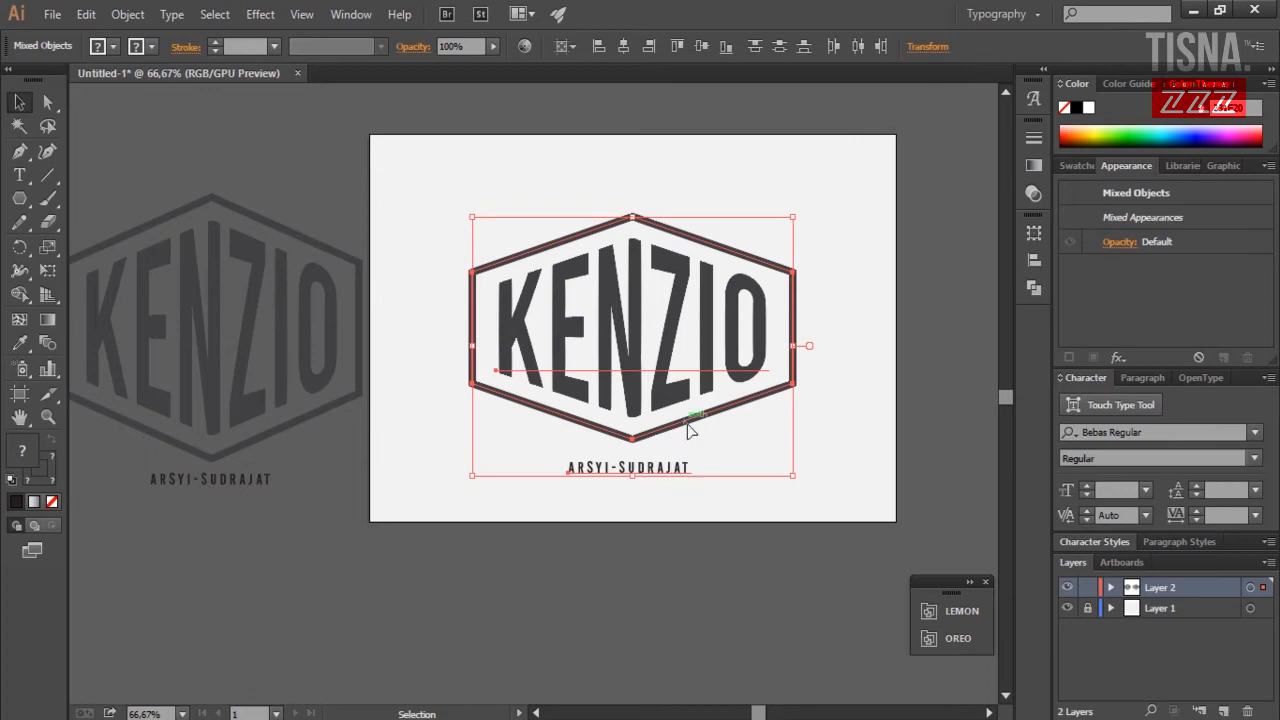
{"action": "left_click_drag", "start_coordinate": [690, 425], "coordinate": [395, 719]}
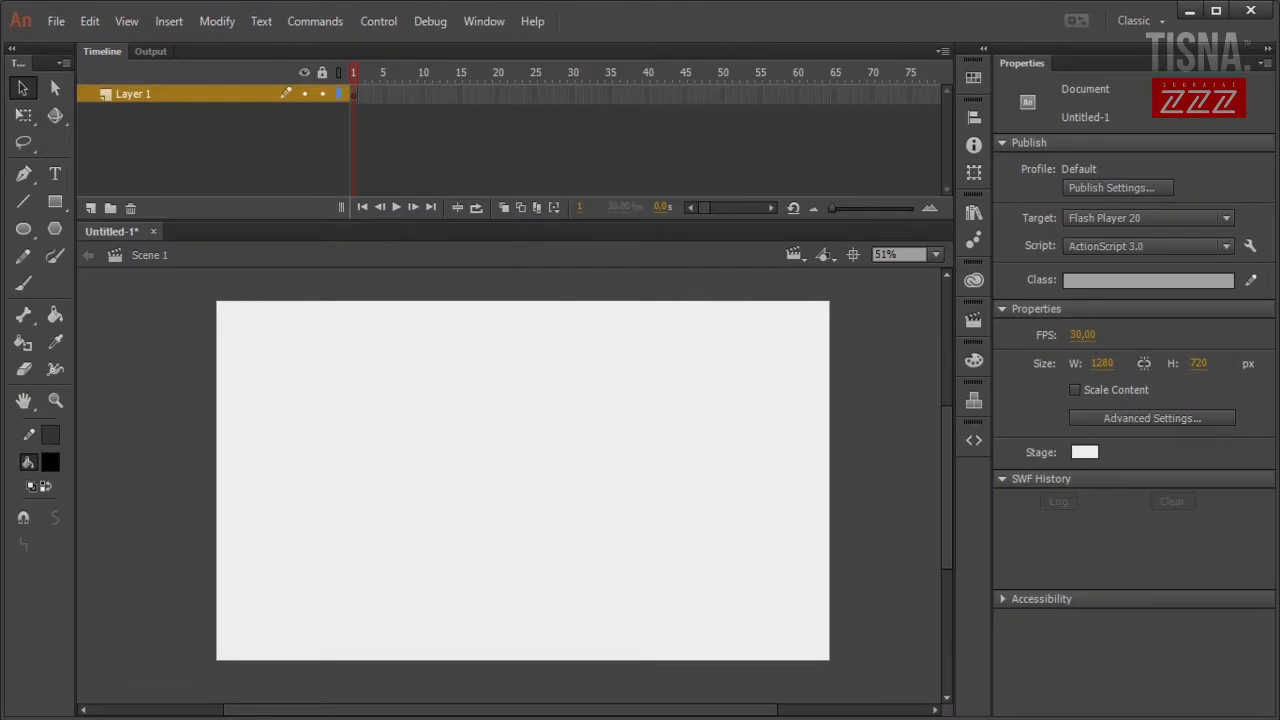
Move the KENZIO logo down and left in Illustrator while switching between Illustrator and Animate.
{"action": "mouse_move", "coordinate": [294, 718]}
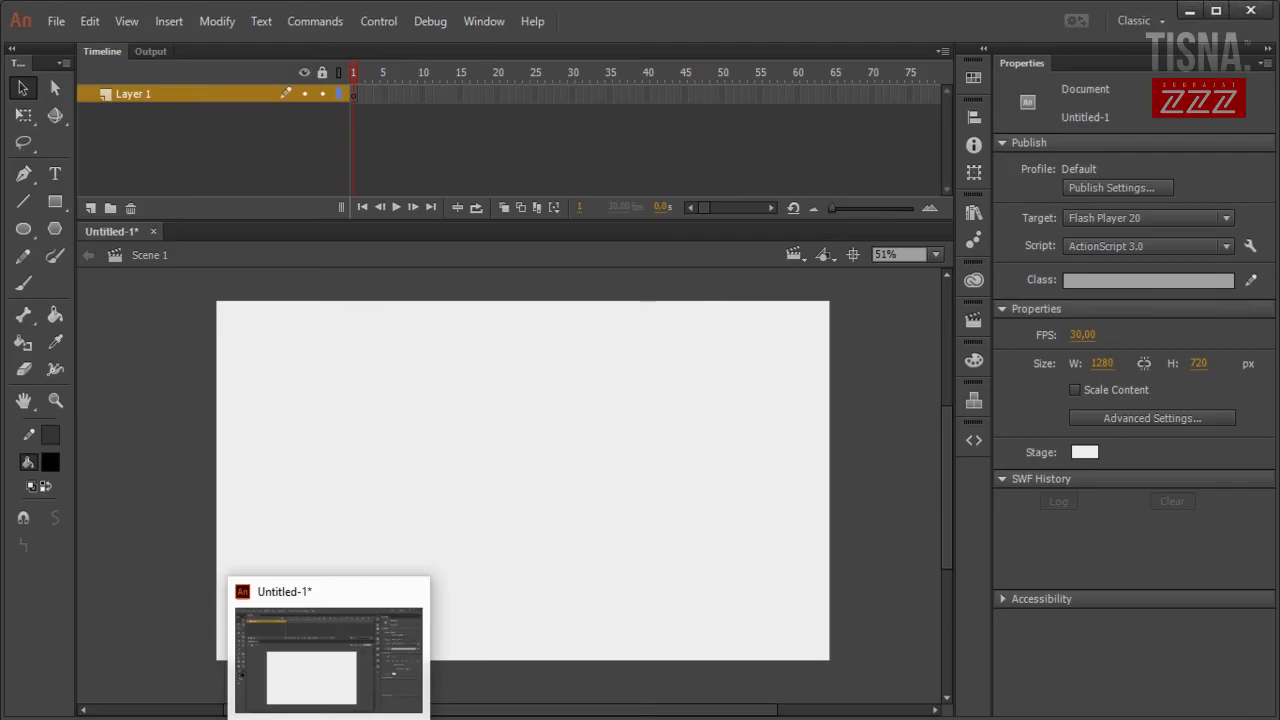
{"action": "left_click", "coordinate": [296, 717]}
{"action": "left_click", "coordinate": [385, 717]}
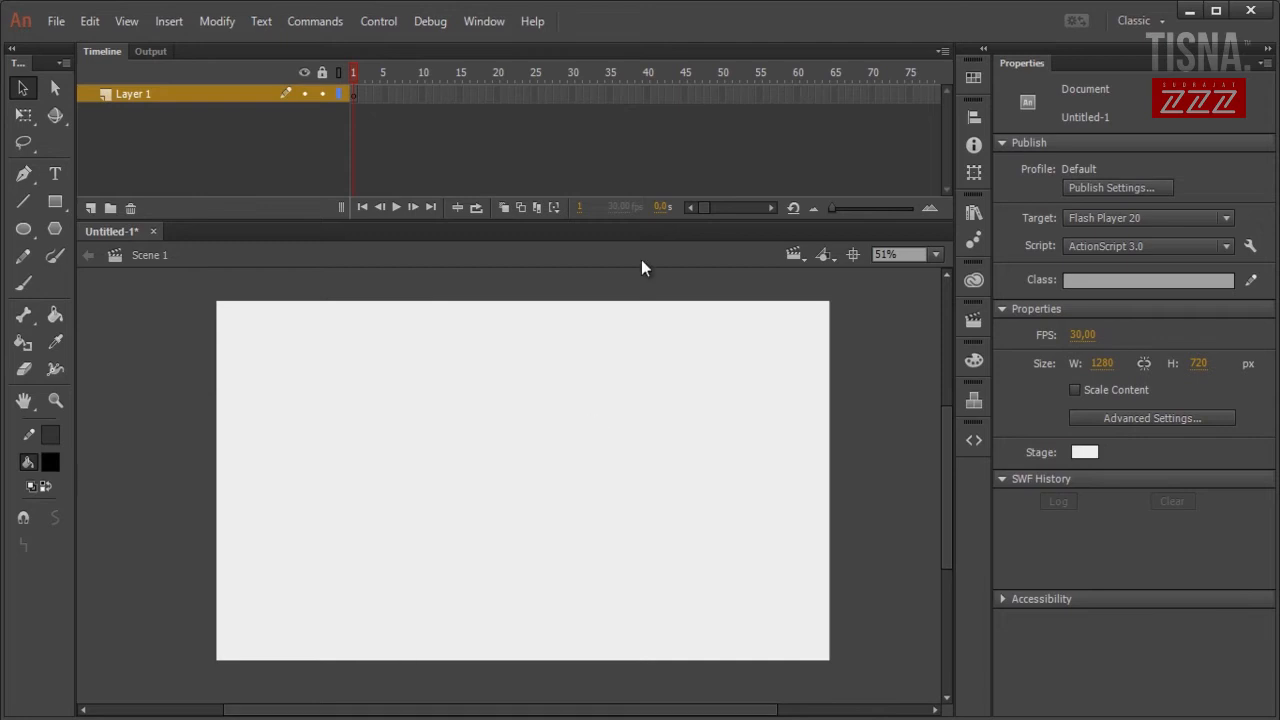
{"action": "left_click", "coordinate": [296, 717]}
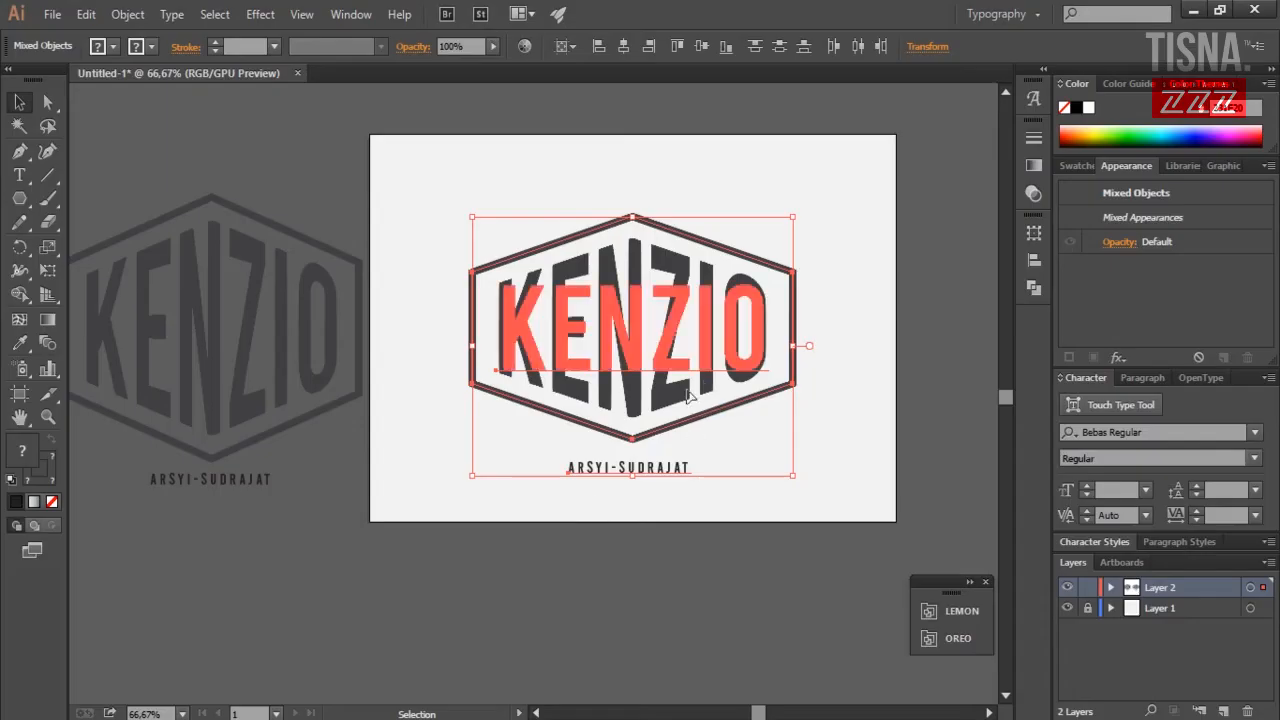
{"action": "left_click_drag", "start_coordinate": [625, 398], "coordinate": [490, 507]}
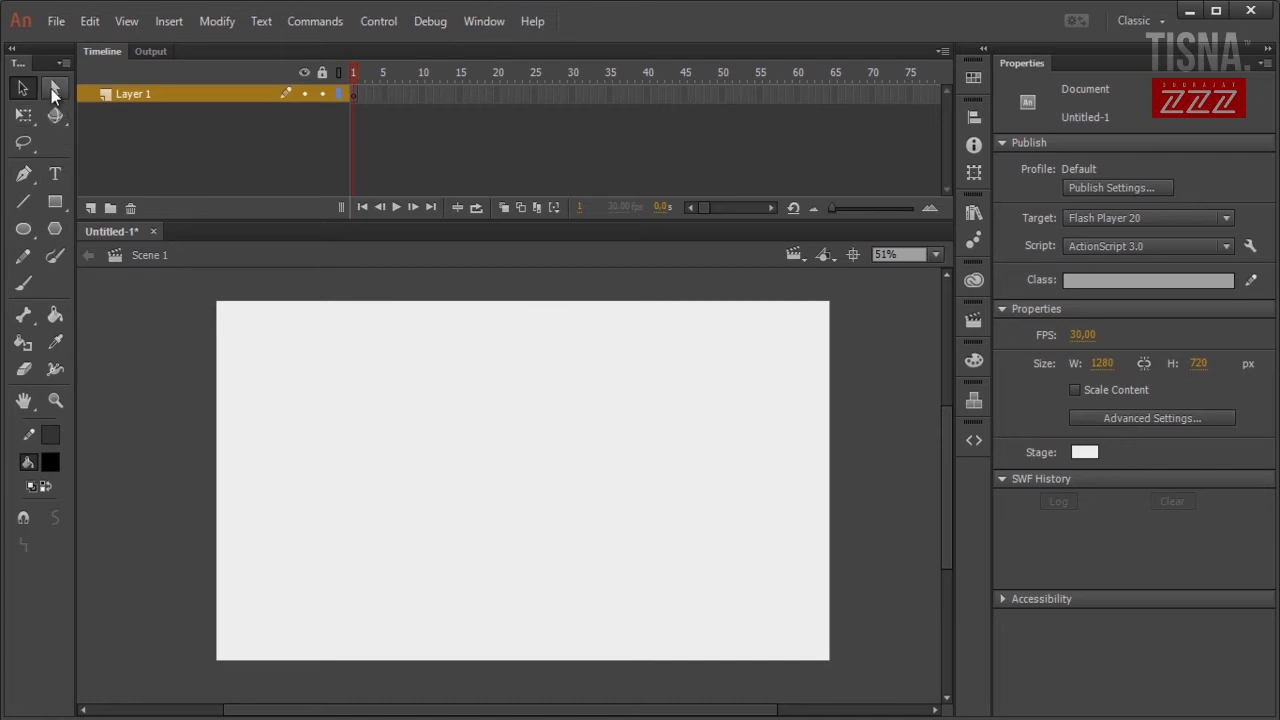
{"action": "left_click", "coordinate": [23, 119]}
{"action": "left_click", "coordinate": [23, 97]}
{"action": "left_click", "coordinate": [1190, 11]}
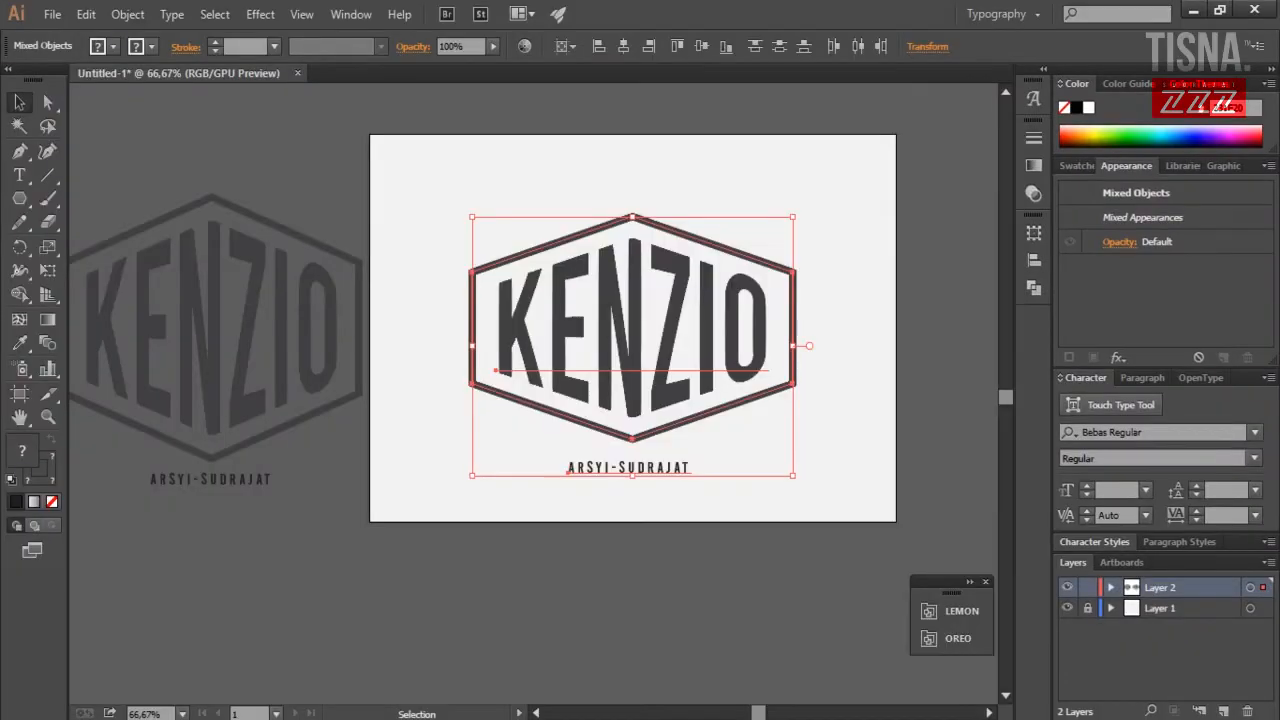
{"action": "left_click", "coordinate": [331, 716]}
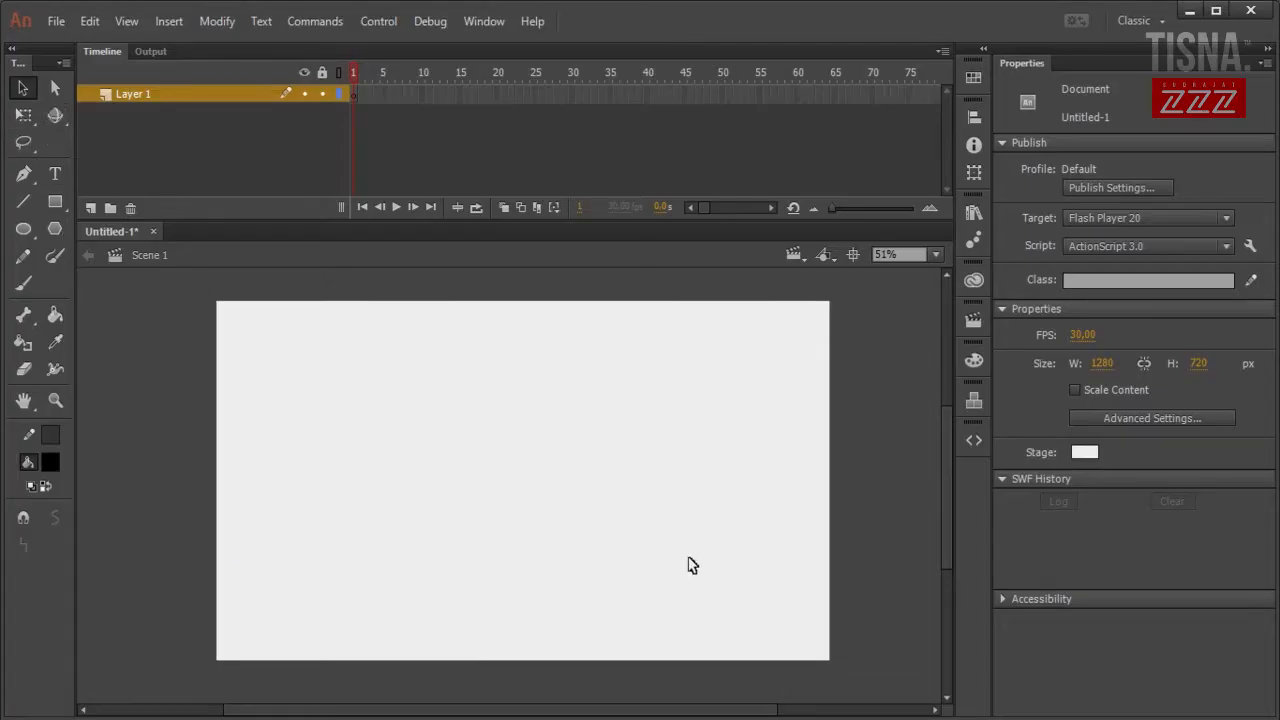
{"action": "left_click", "coordinate": [973, 212]}
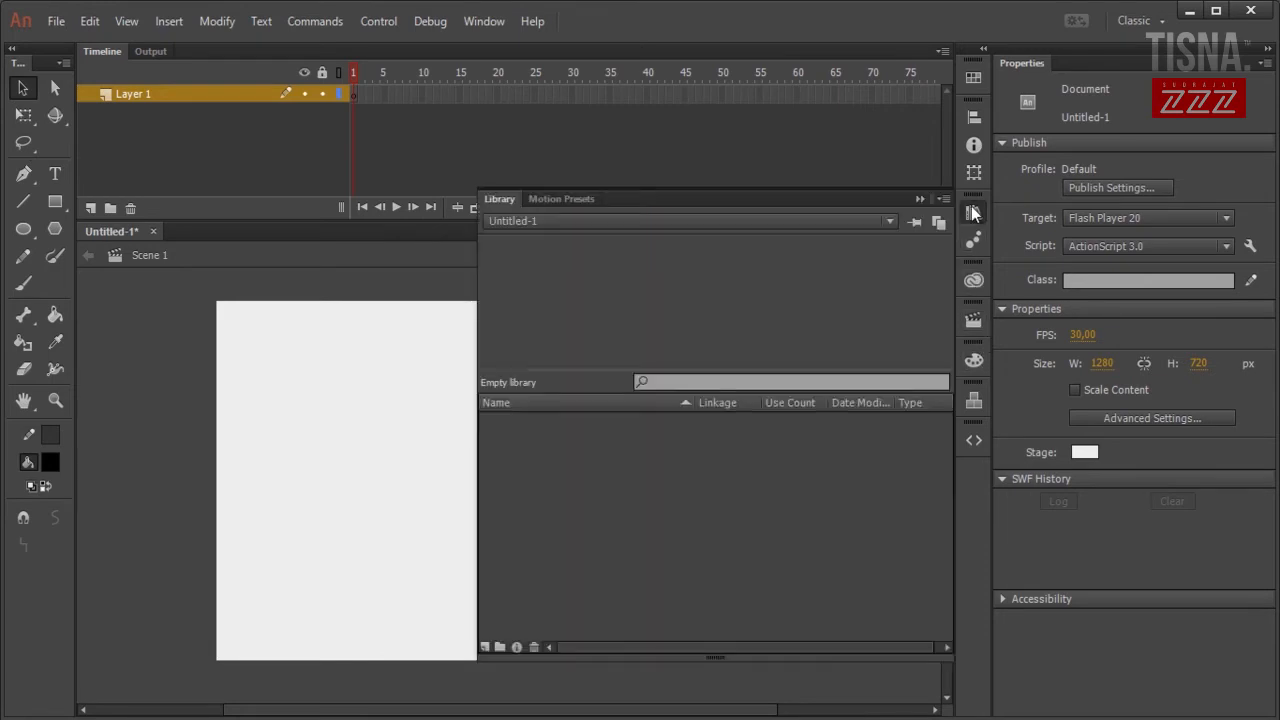
{"action": "left_click", "coordinate": [973, 212]}
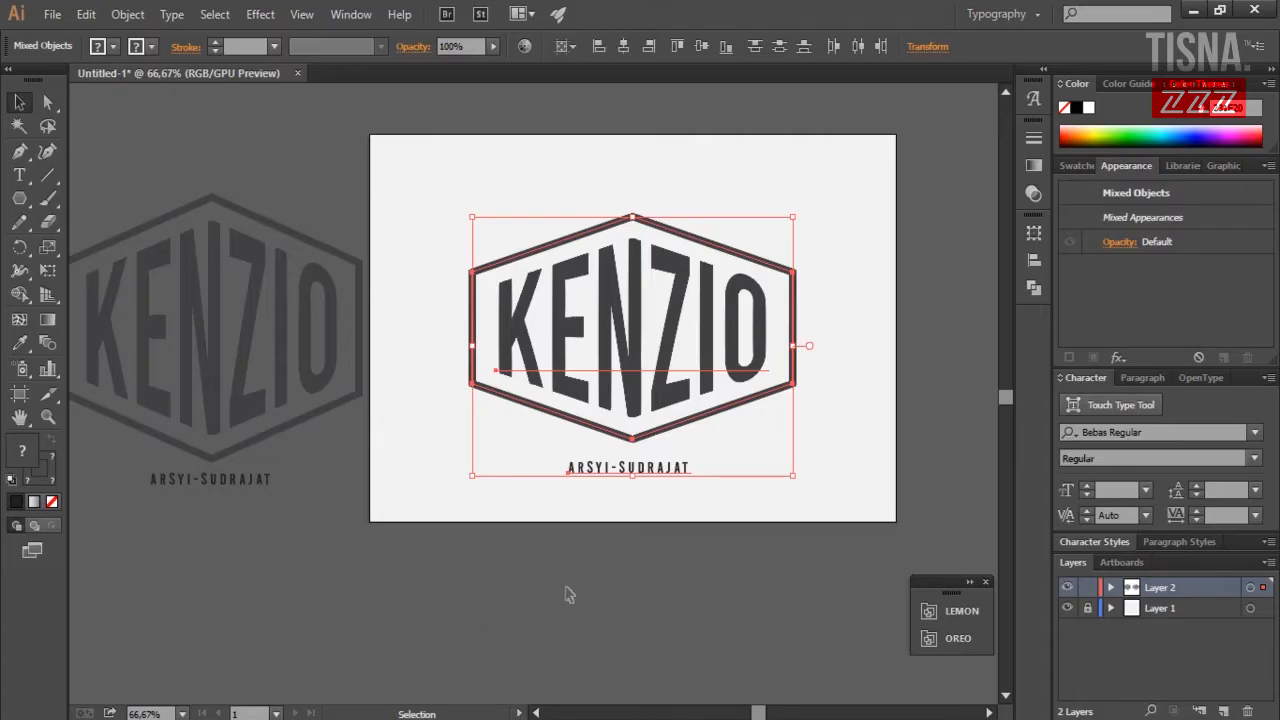
{"action": "left_click", "coordinate": [566, 591]}
{"action": "left_click", "coordinate": [670, 470]}
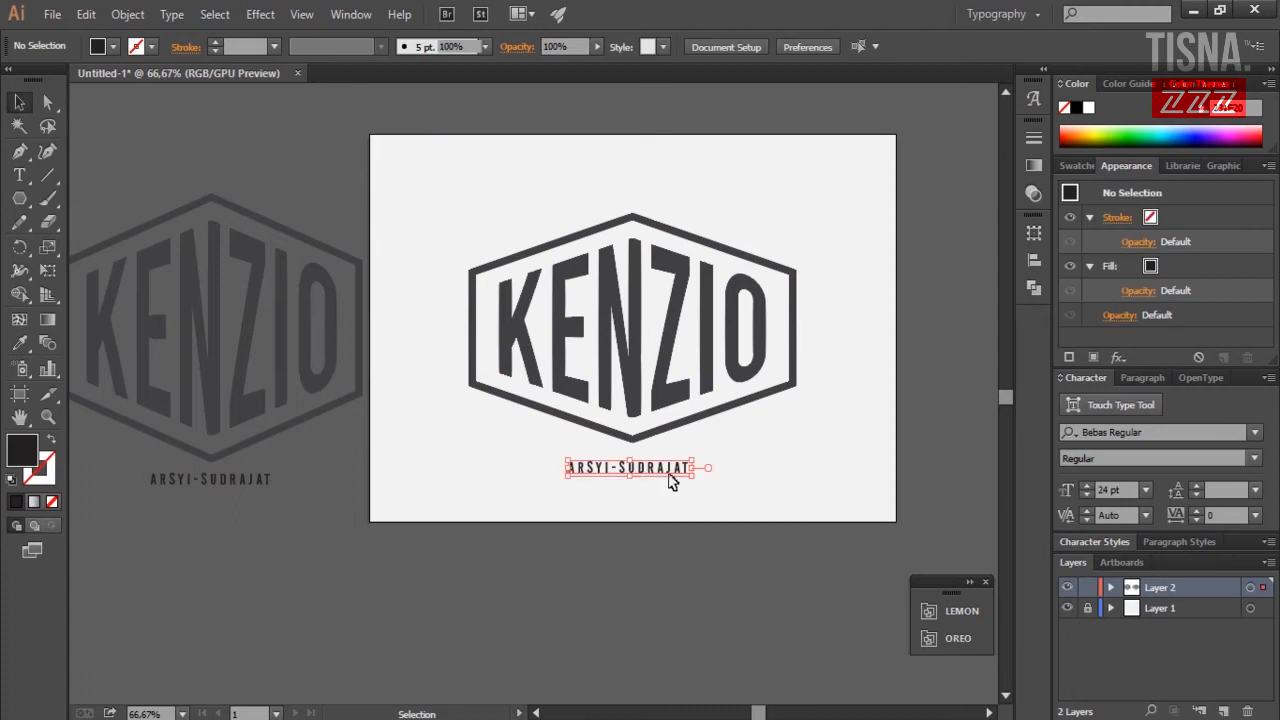
{"action": "left_click_drag", "start_coordinate": [673, 472], "coordinate": [417, 715]}
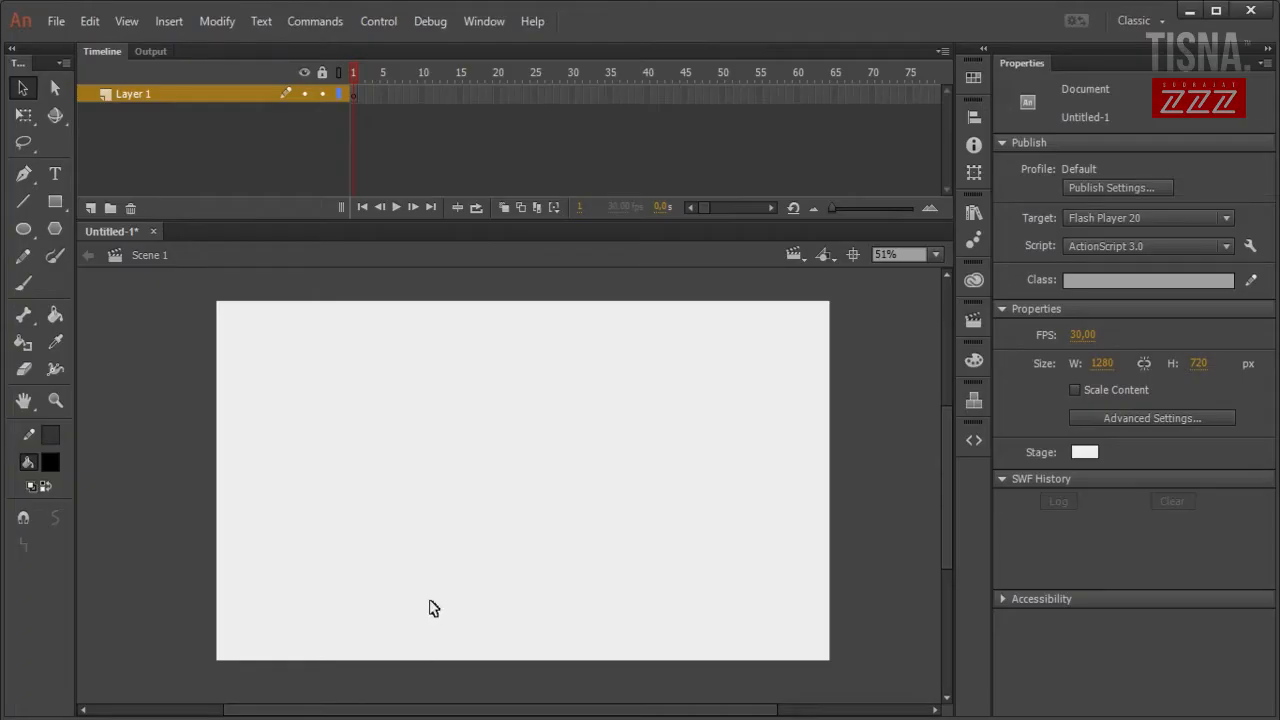
{"action": "left_click", "coordinate": [56, 21]}
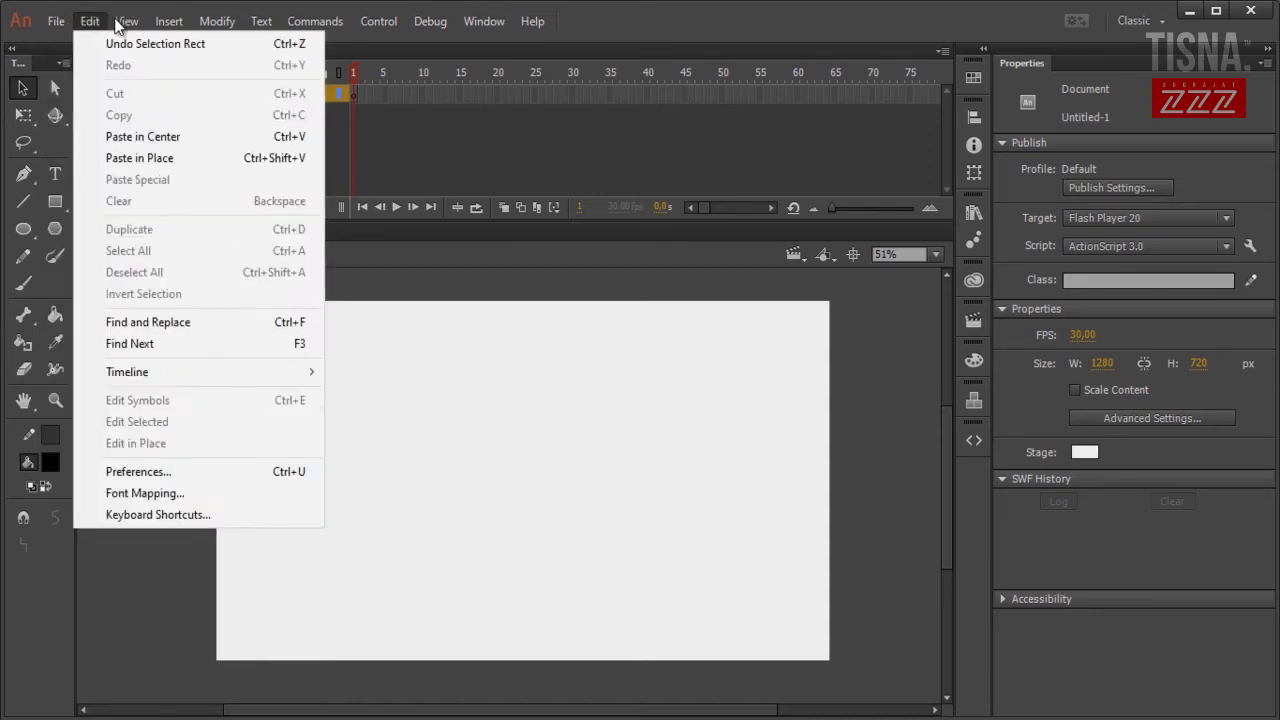
{"action": "left_click", "coordinate": [362, 545]}
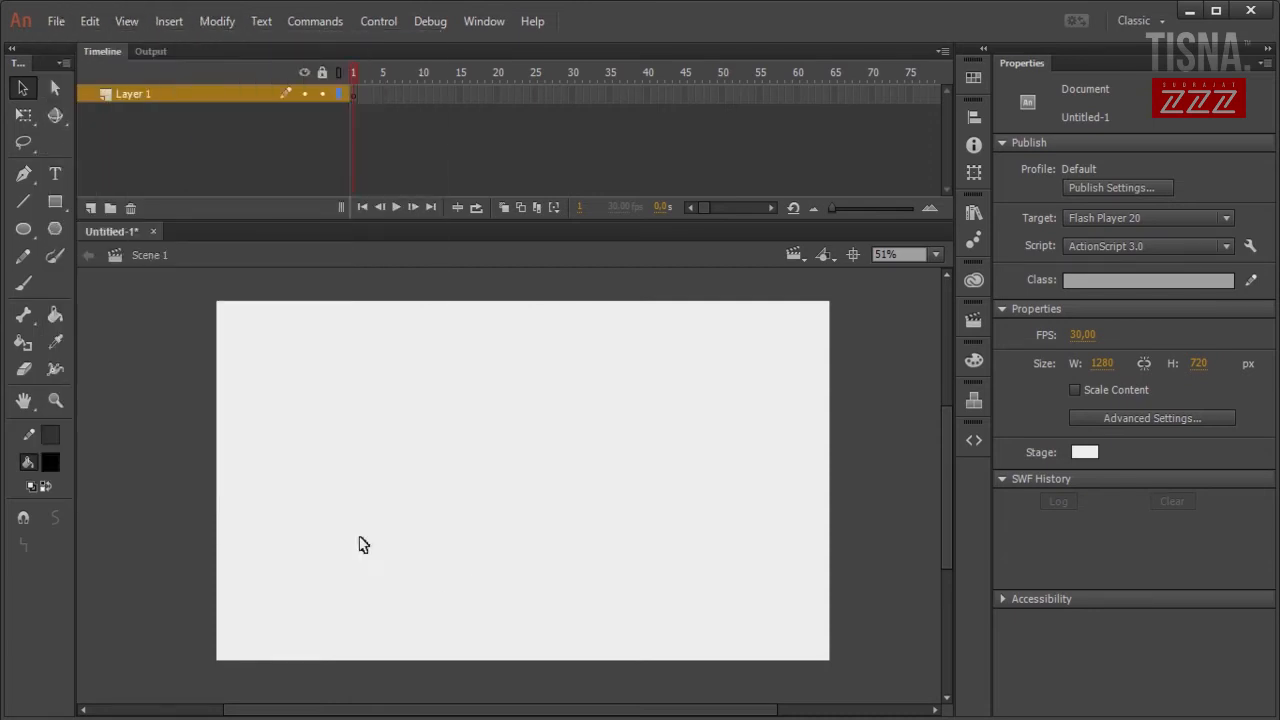
{"action": "mouse_move", "coordinate": [259, 715]}
{"action": "left_mouse_down"}
{"action": "mouse_move", "coordinate": [137, 713]}
{"action": "mouse_move", "coordinate": [334, 713]}
{"action": "mouse_move", "coordinate": [267, 716]}
{"action": "left_mouse_up"}
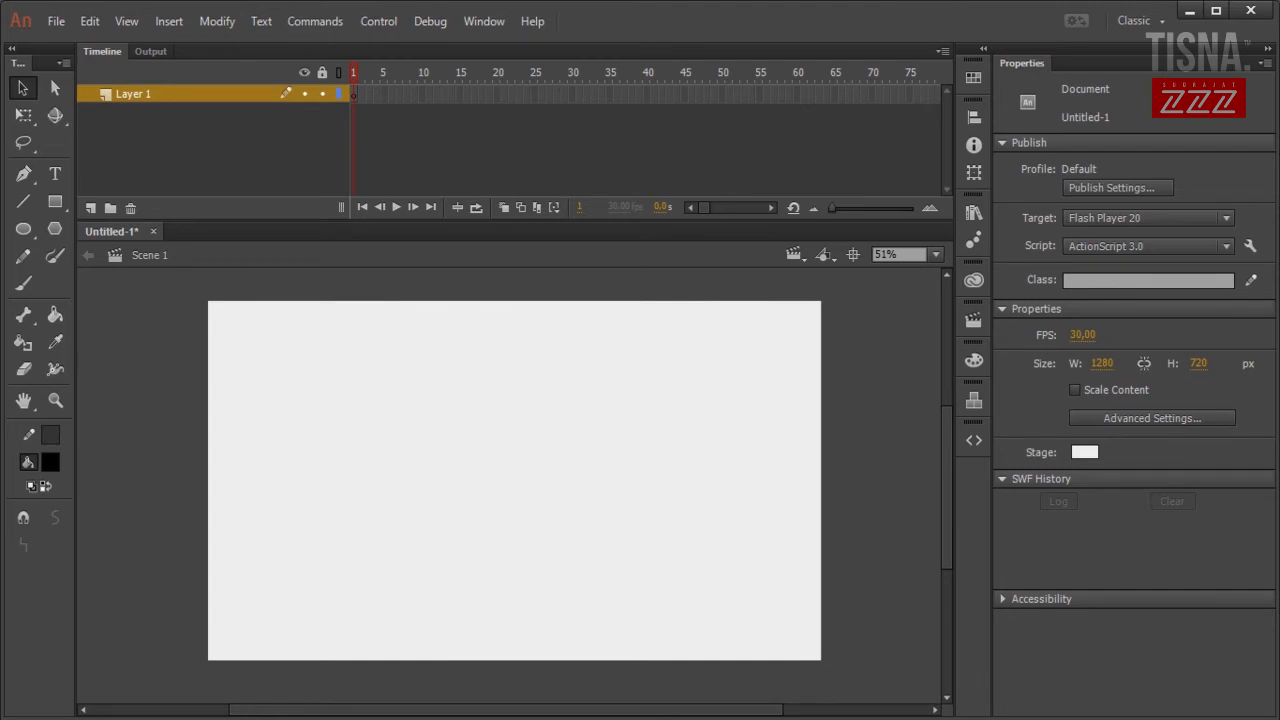
Select all the KENZIO logo and subtitle artwork on Layer 2 in Illustrator.
{"action": "left_click", "coordinate": [385, 719]}
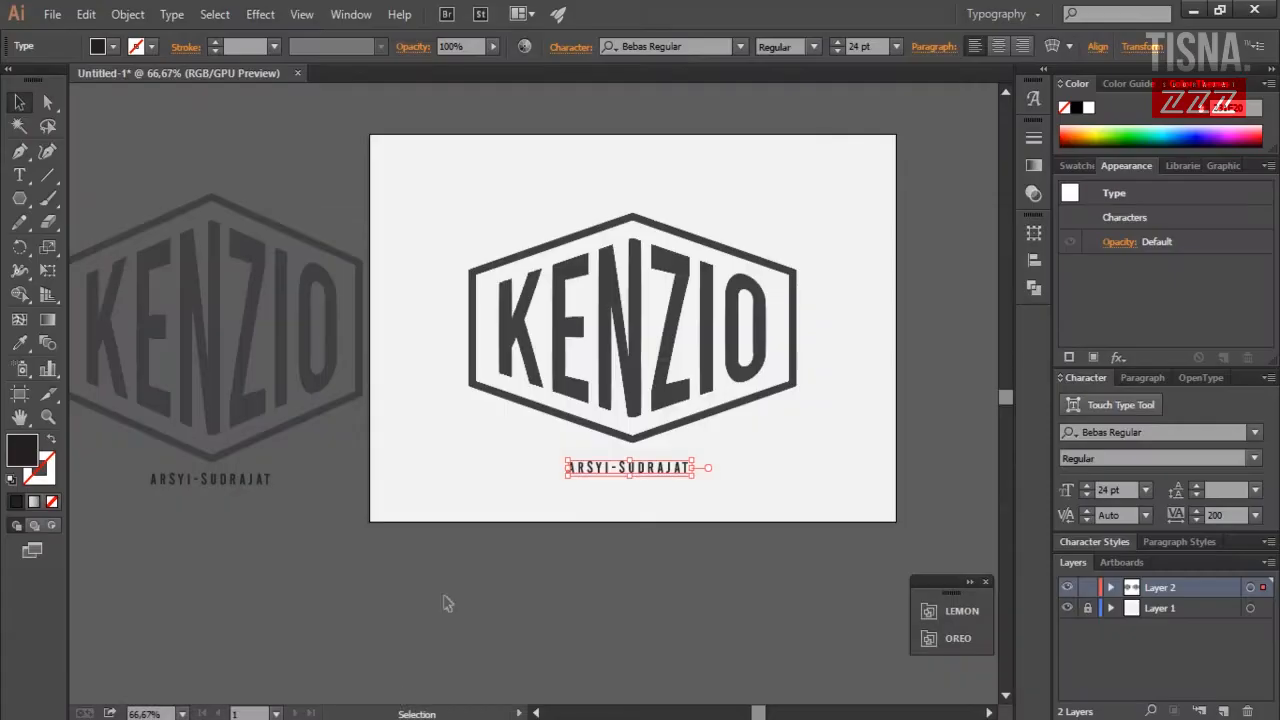
{"action": "left_click_drag", "start_coordinate": [468, 238], "coordinate": [640, 526]}
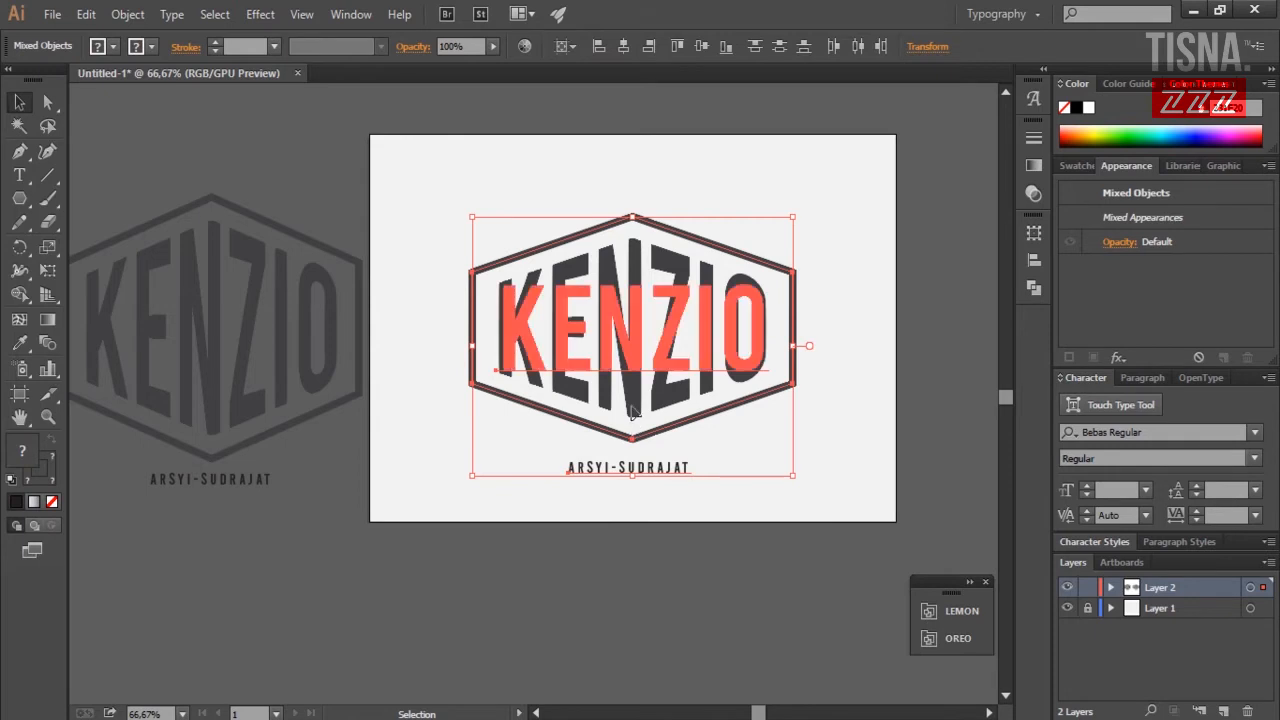
{"action": "right_click", "coordinate": [632, 403]}
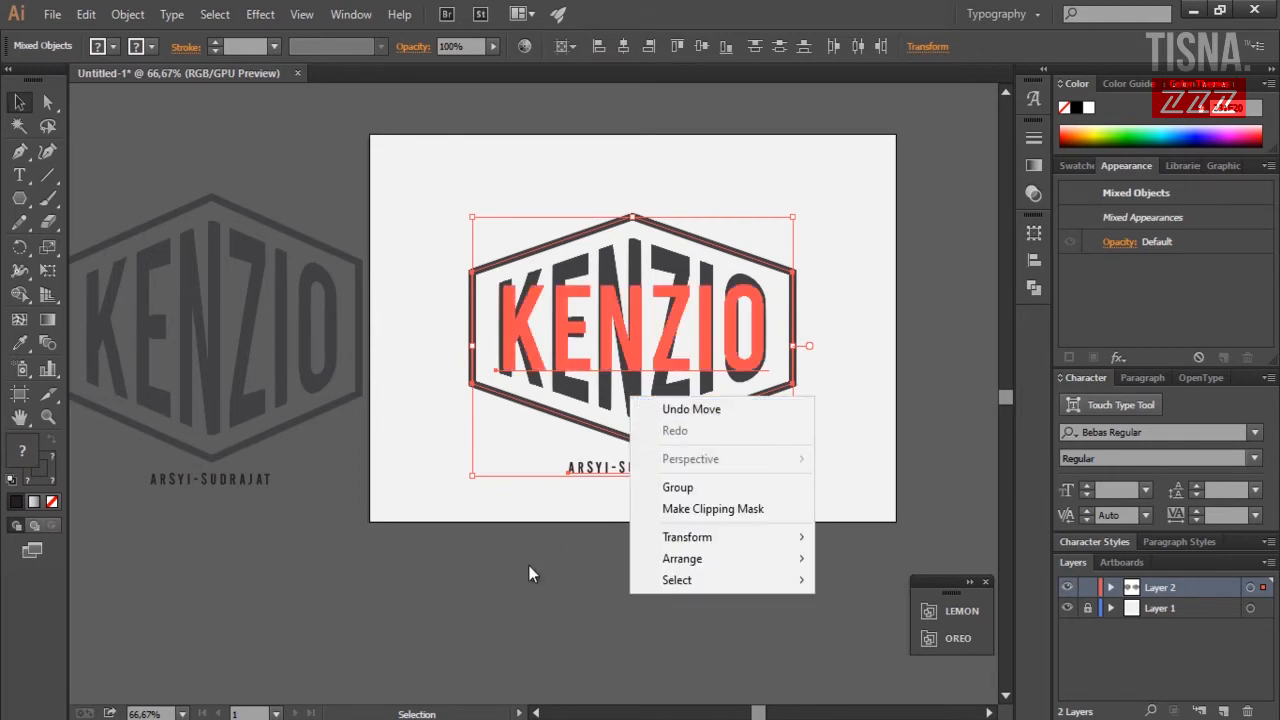
{"action": "left_click", "coordinate": [660, 571]}
{"action": "key", "text": "ctrl+a"}
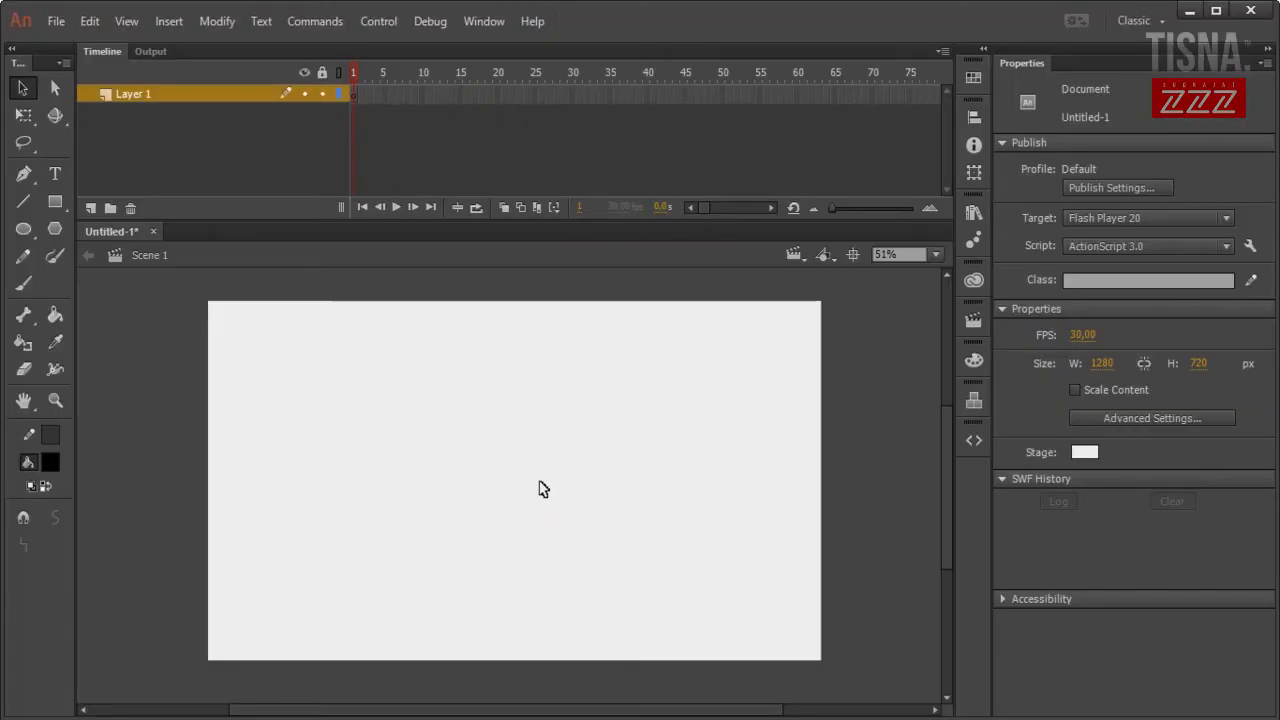
Paste the logo into Animate keeping AI file Importer preferences and Maintain layers checked.
{"action": "key", "text": "ctrl+v"}
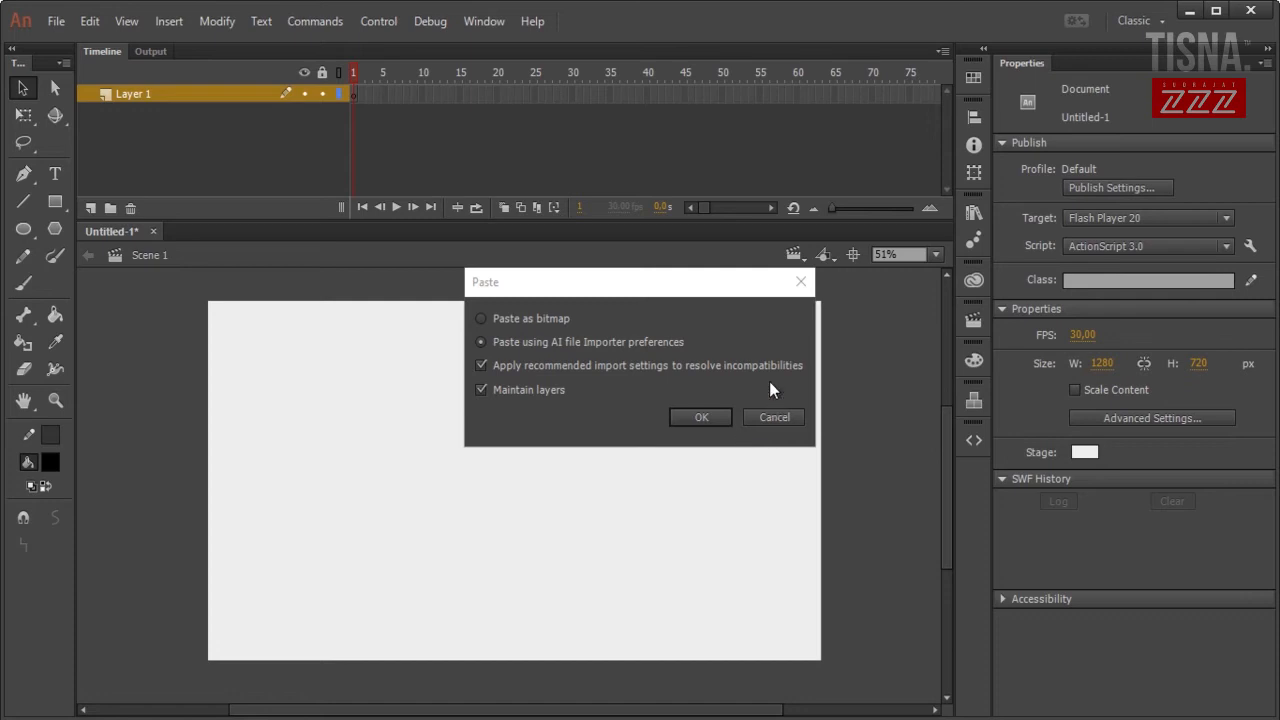
{"action": "left_click_drag", "start_coordinate": [658, 289], "coordinate": [694, 358]}
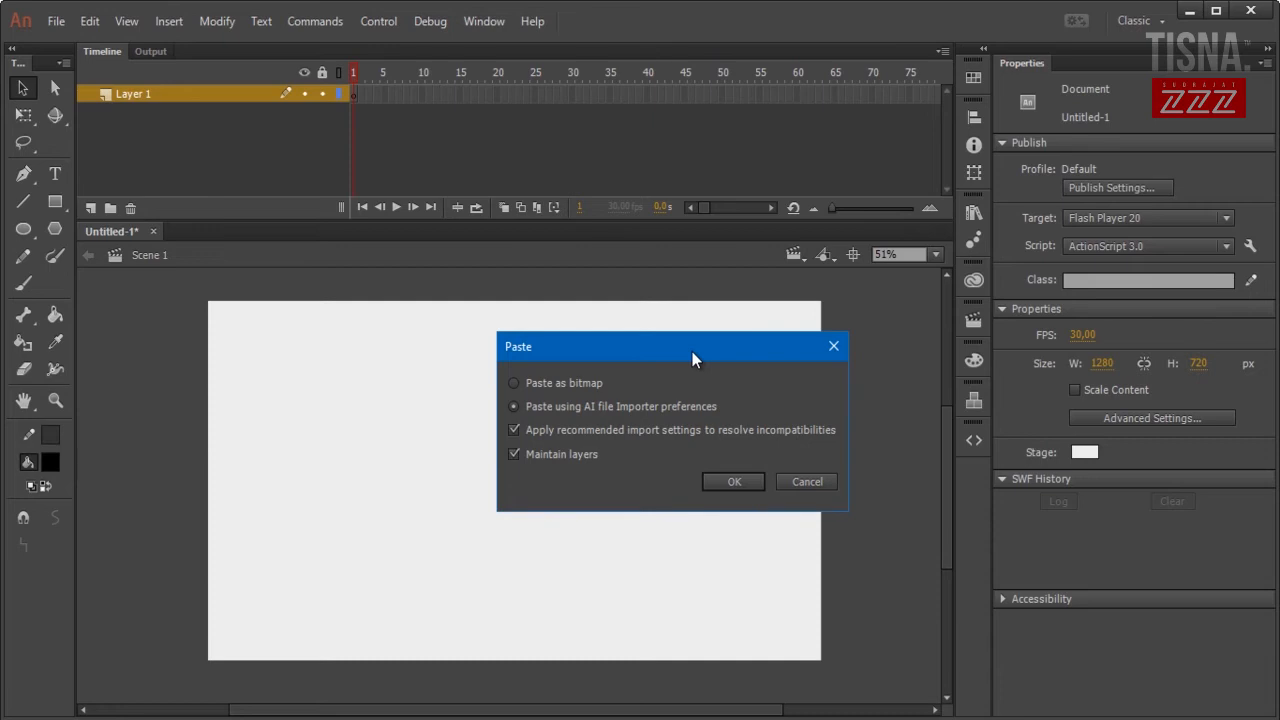
{"action": "left_click_drag", "start_coordinate": [687, 351], "coordinate": [724, 346]}
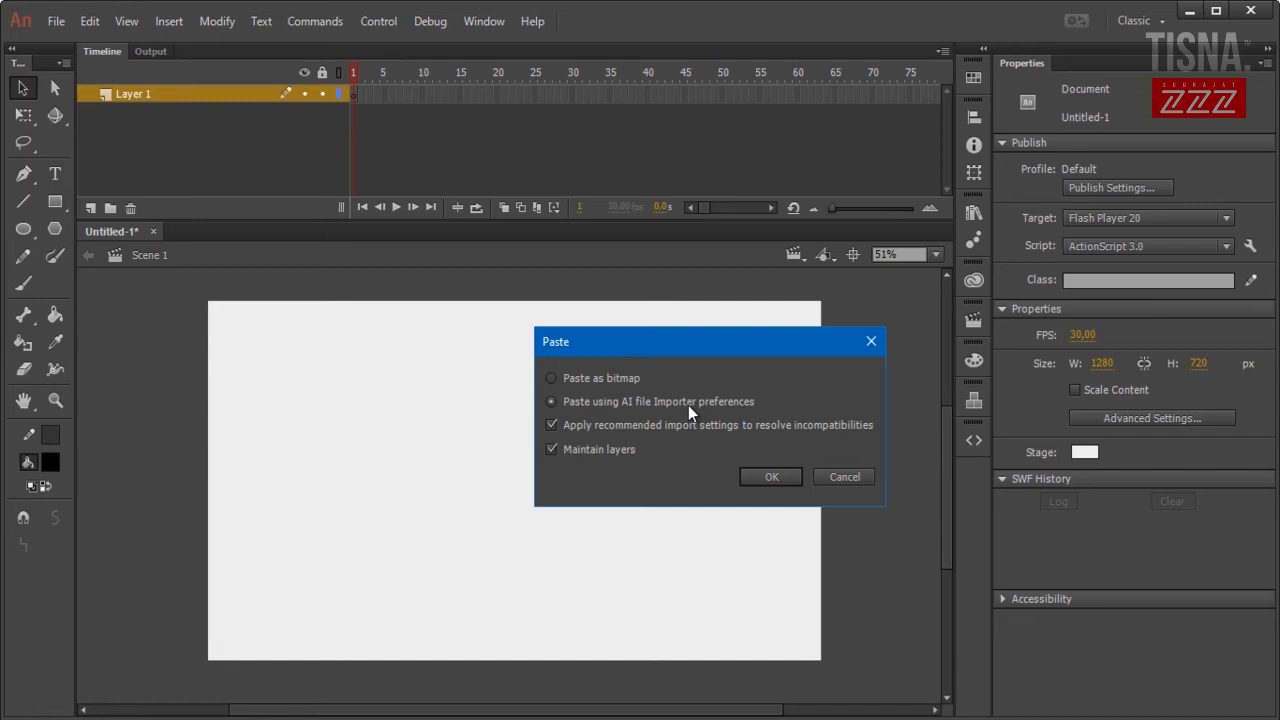
{"action": "left_click_drag", "start_coordinate": [729, 350], "coordinate": [790, 350]}
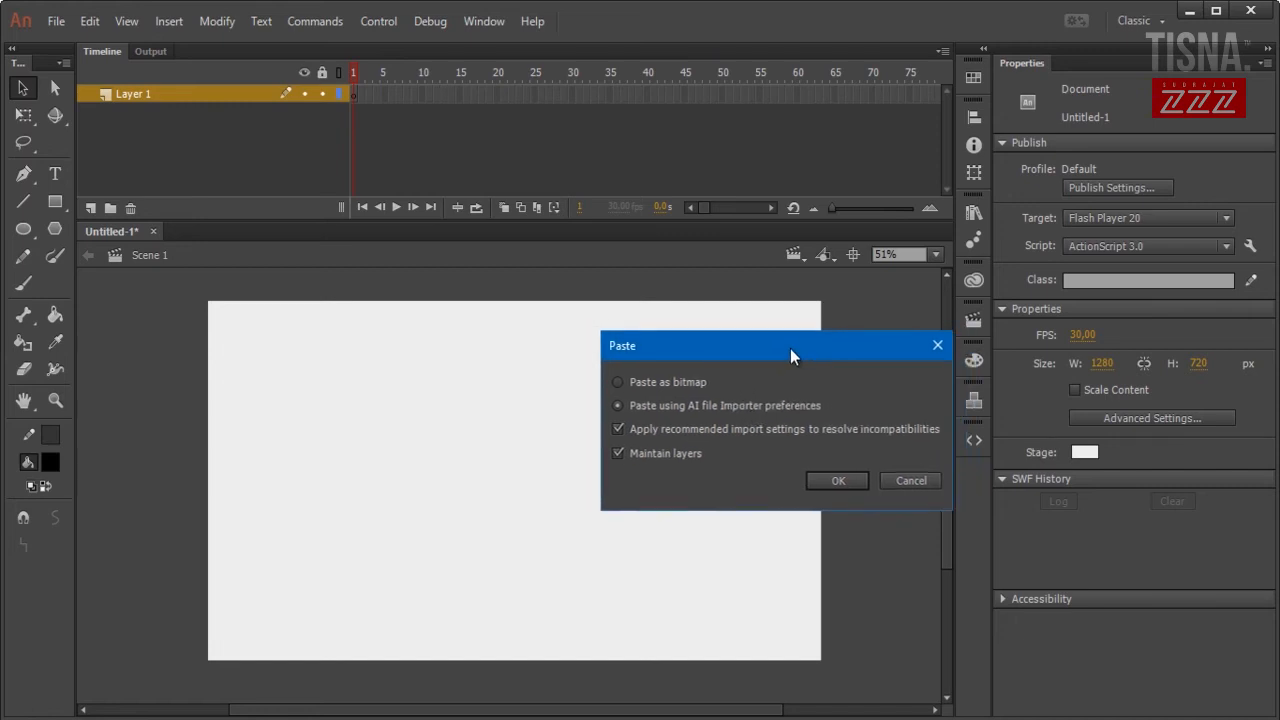
{"action": "left_click", "coordinate": [836, 480]}
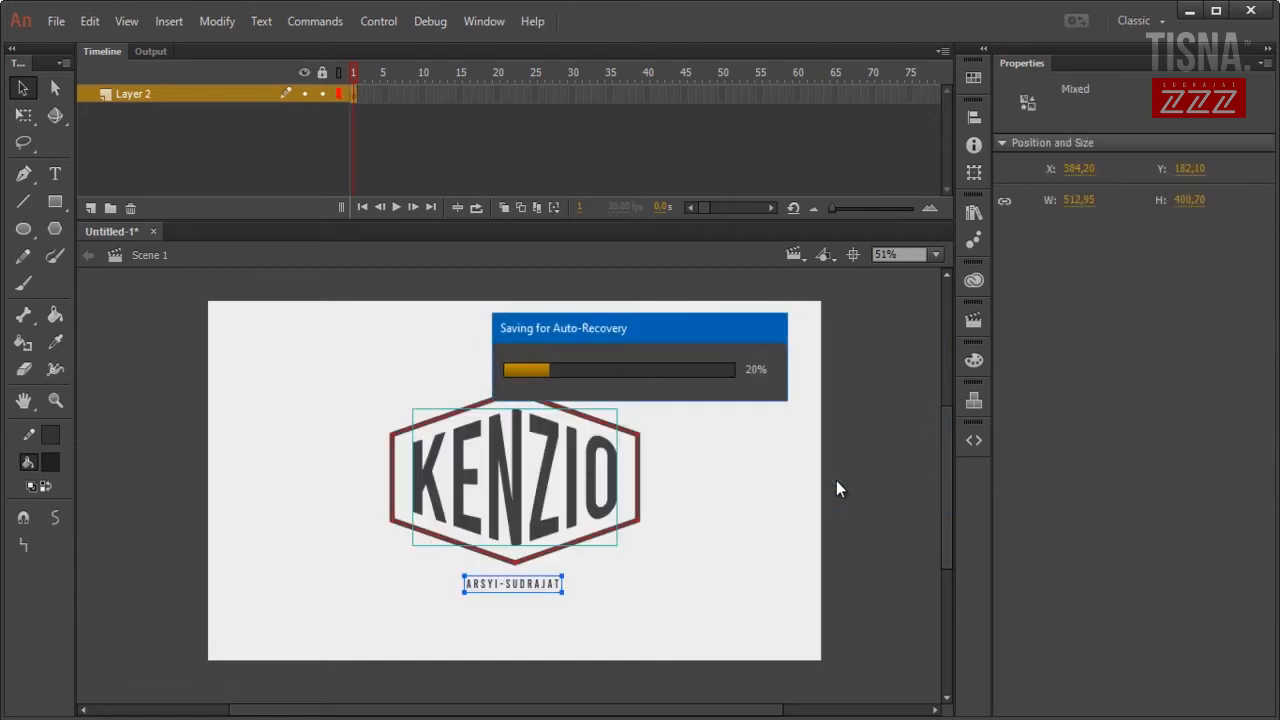
{"action": "left_click", "coordinate": [824, 470]}
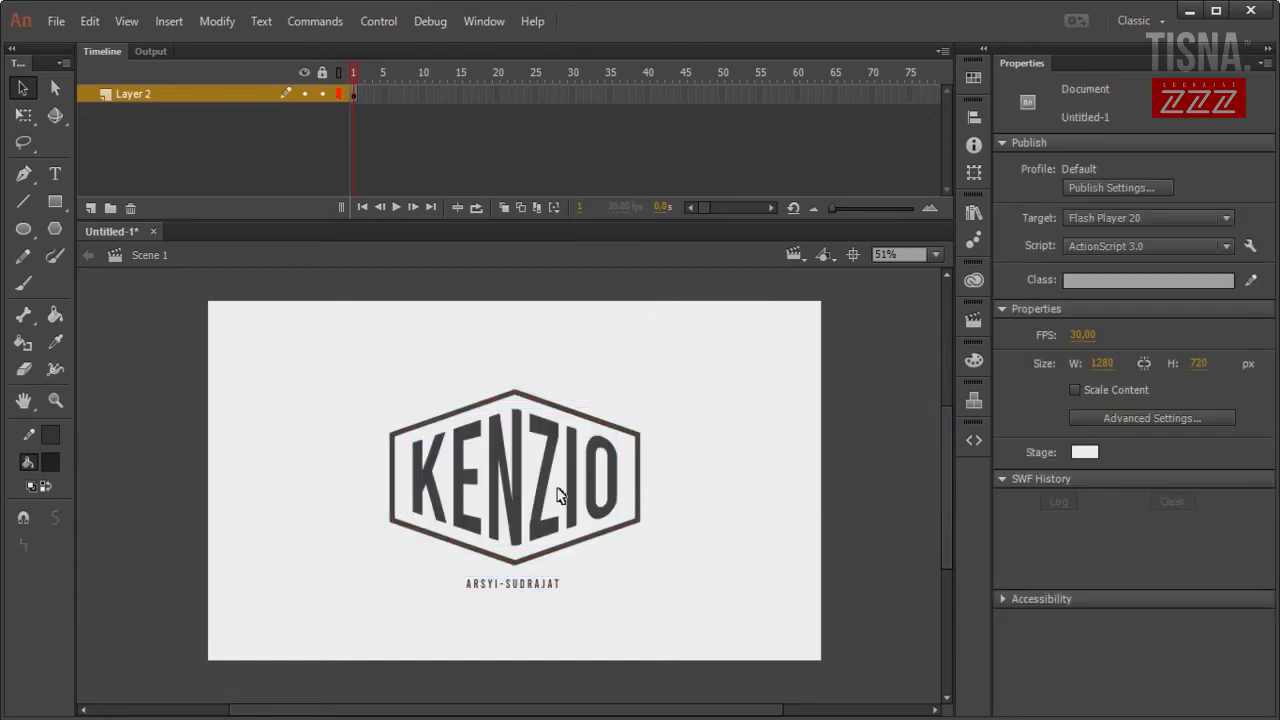
{"action": "mouse_move", "coordinate": [560, 354]}
{"action": "left_mouse_down"}
{"action": "mouse_move", "coordinate": [544, 492]}
{"action": "mouse_move", "coordinate": [512, 594]}
{"action": "left_mouse_up"}
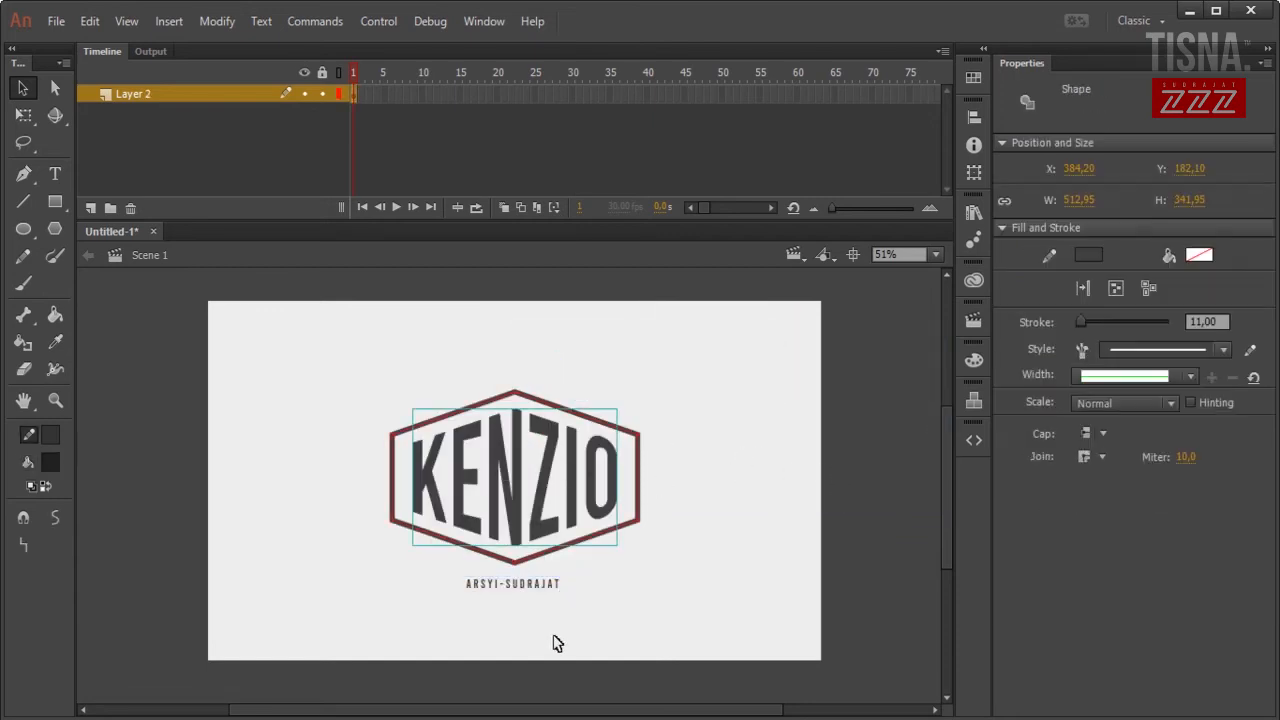
{"action": "left_click", "coordinate": [535, 585], "text": "shift"}
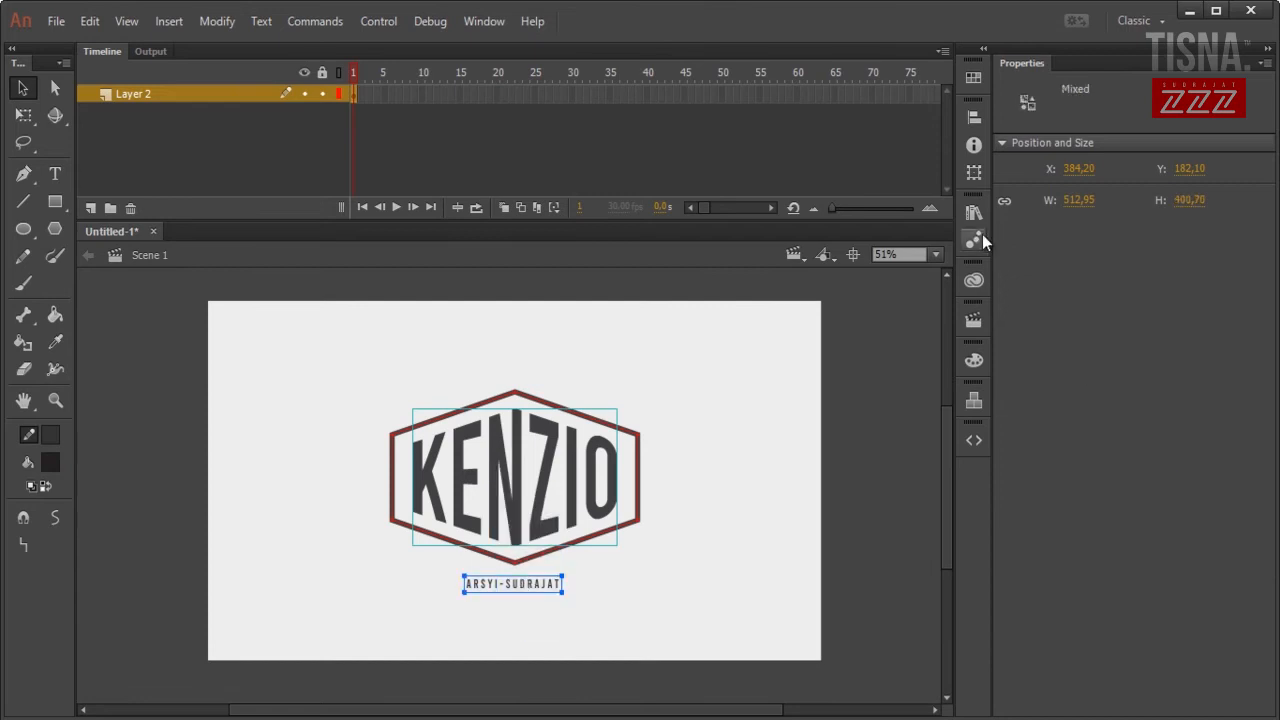
{"action": "left_click", "coordinate": [973, 117]}
{"action": "left_click", "coordinate": [812, 150]}
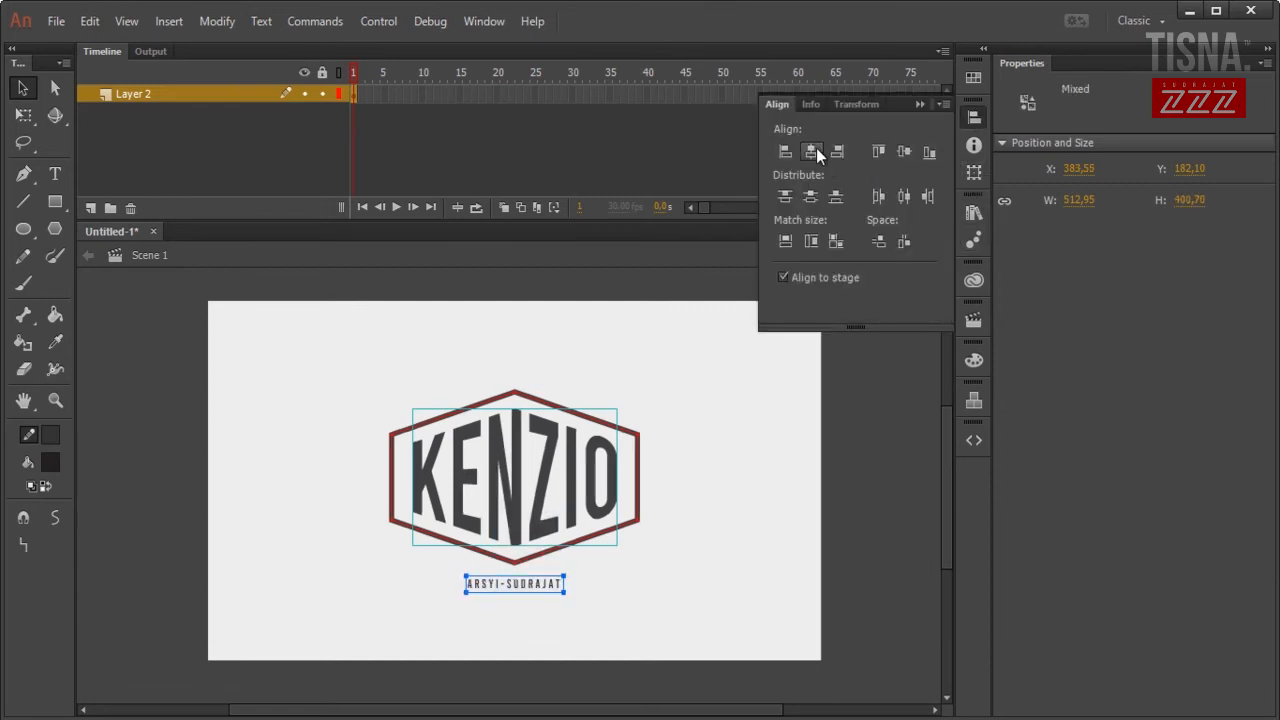
{"action": "left_click", "coordinate": [790, 485]}
Inspect the letters group, hexagon and subtitle individually, then deselect.
{"action": "left_click", "coordinate": [640, 482]}
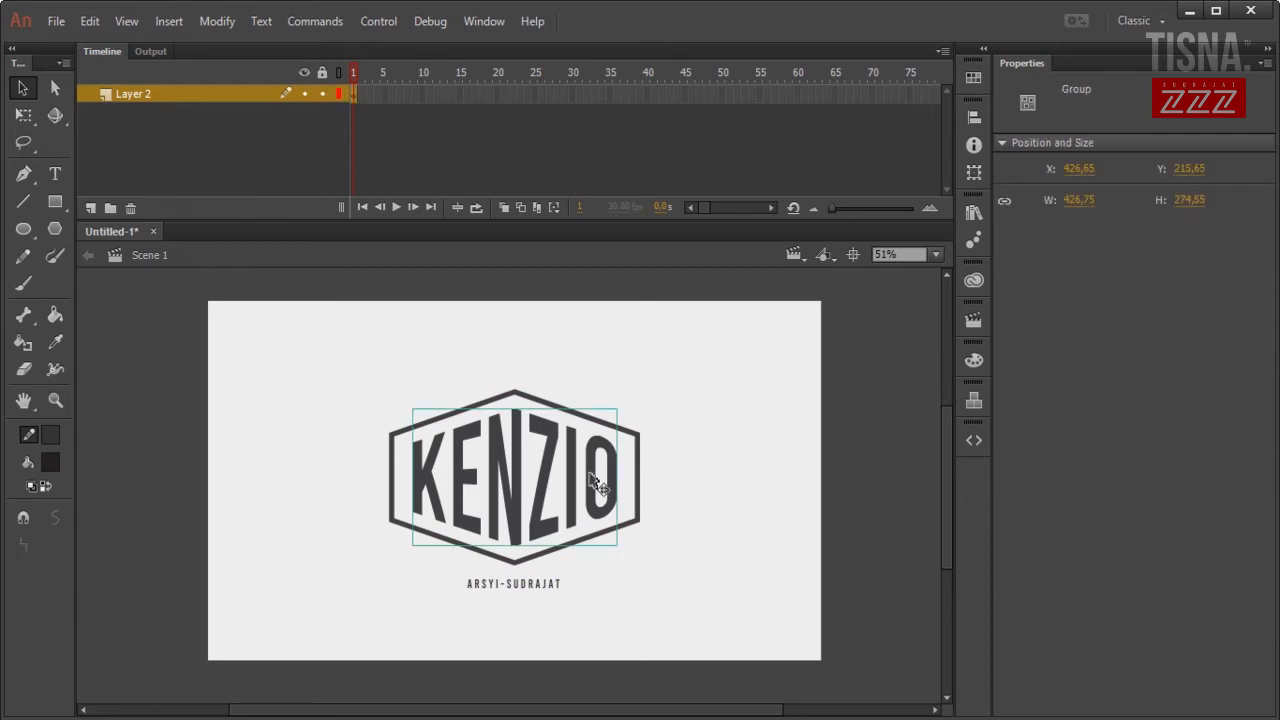
{"action": "left_click", "coordinate": [639, 478]}
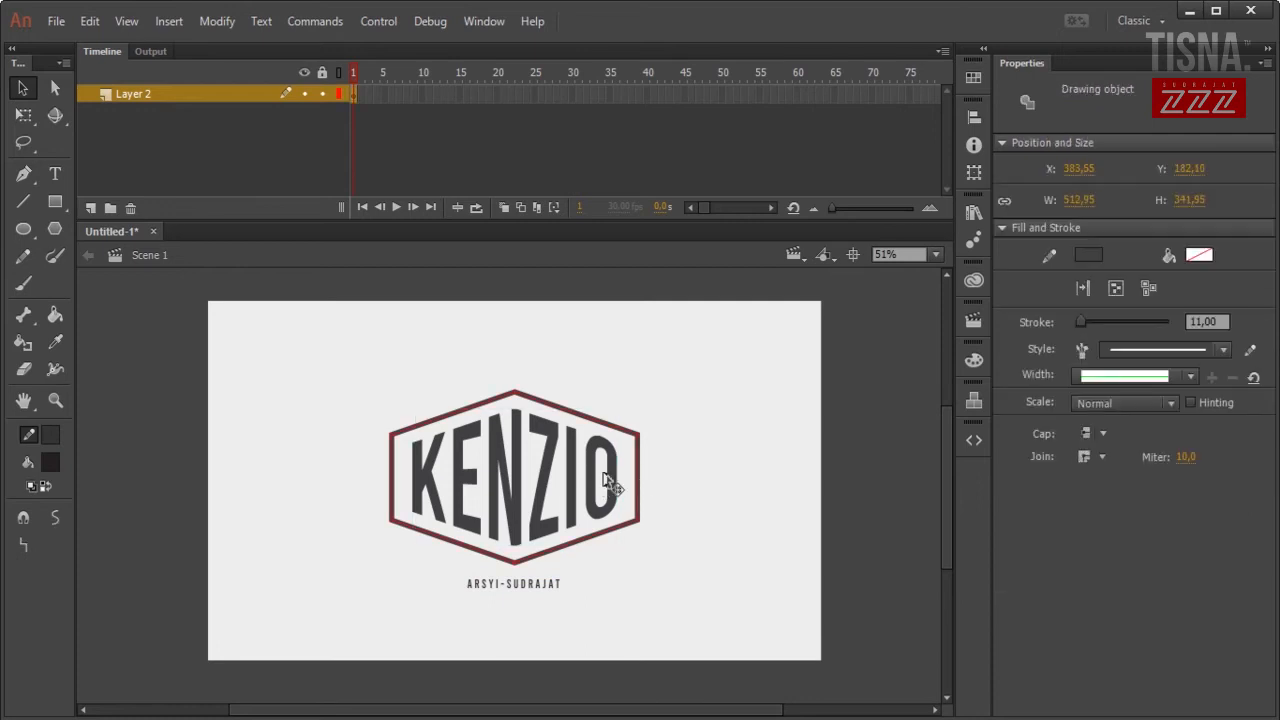
{"action": "left_click", "coordinate": [604, 475]}
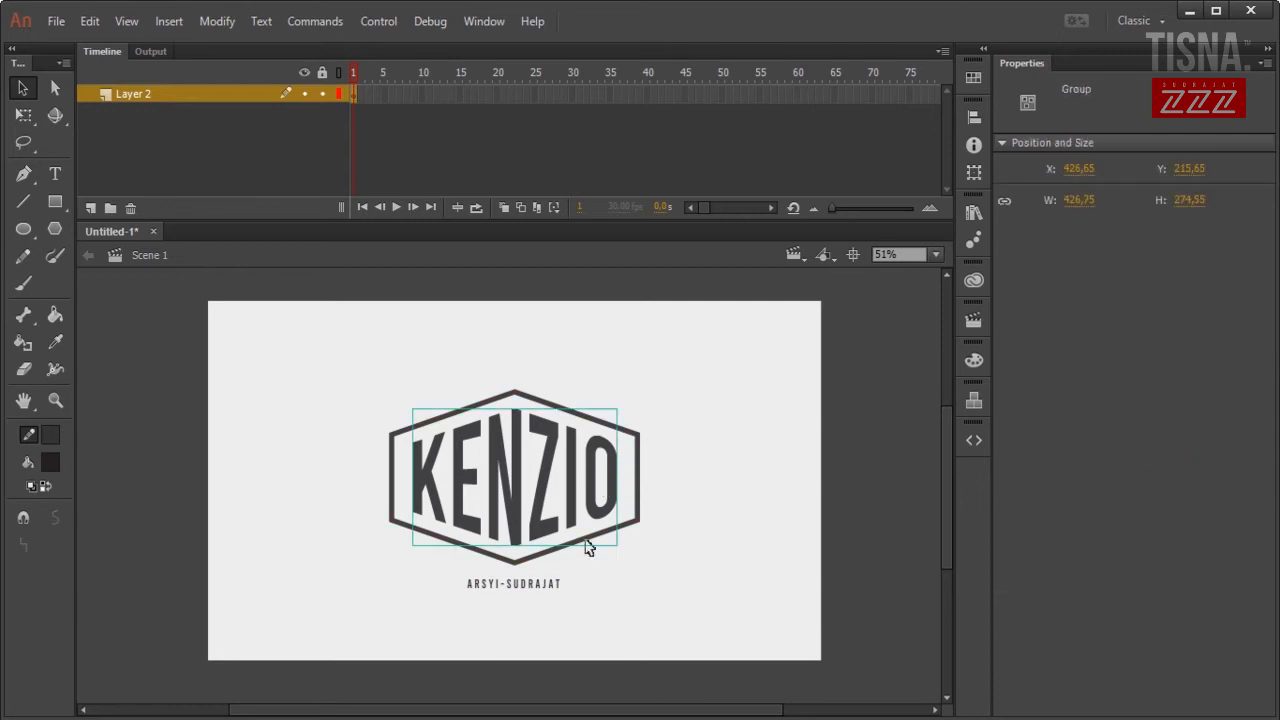
{"action": "left_click", "coordinate": [556, 590]}
{"action": "left_click", "coordinate": [674, 582]}
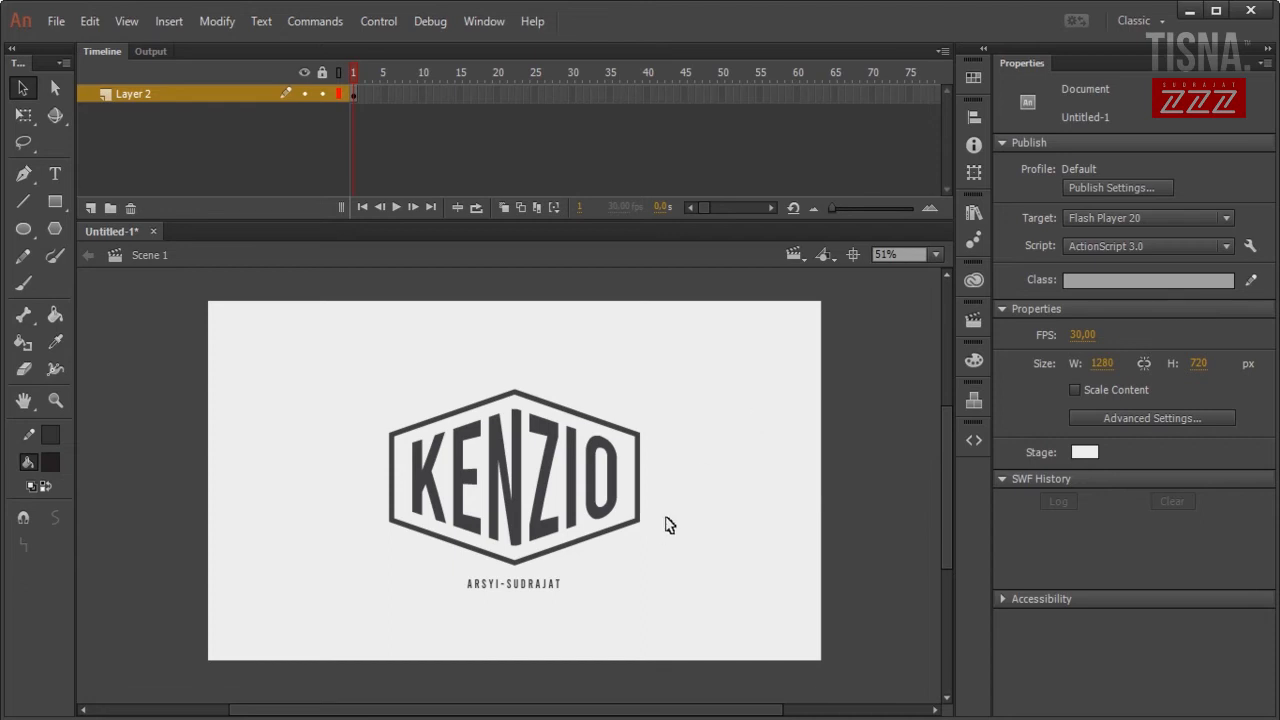
Distribute the selected hexagon and KENZIO letters onto separate layers.
{"action": "left_click_drag", "start_coordinate": [757, 512], "coordinate": [427, 440]}
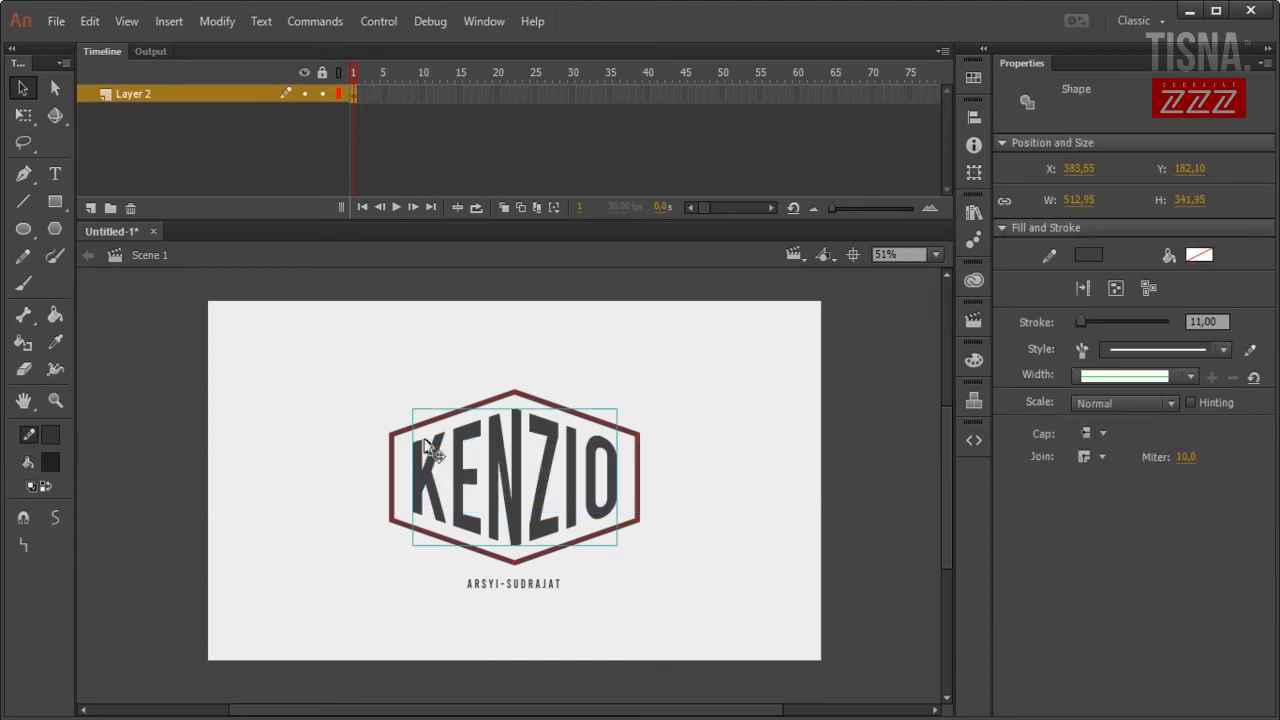
{"action": "right_click", "coordinate": [460, 448]}
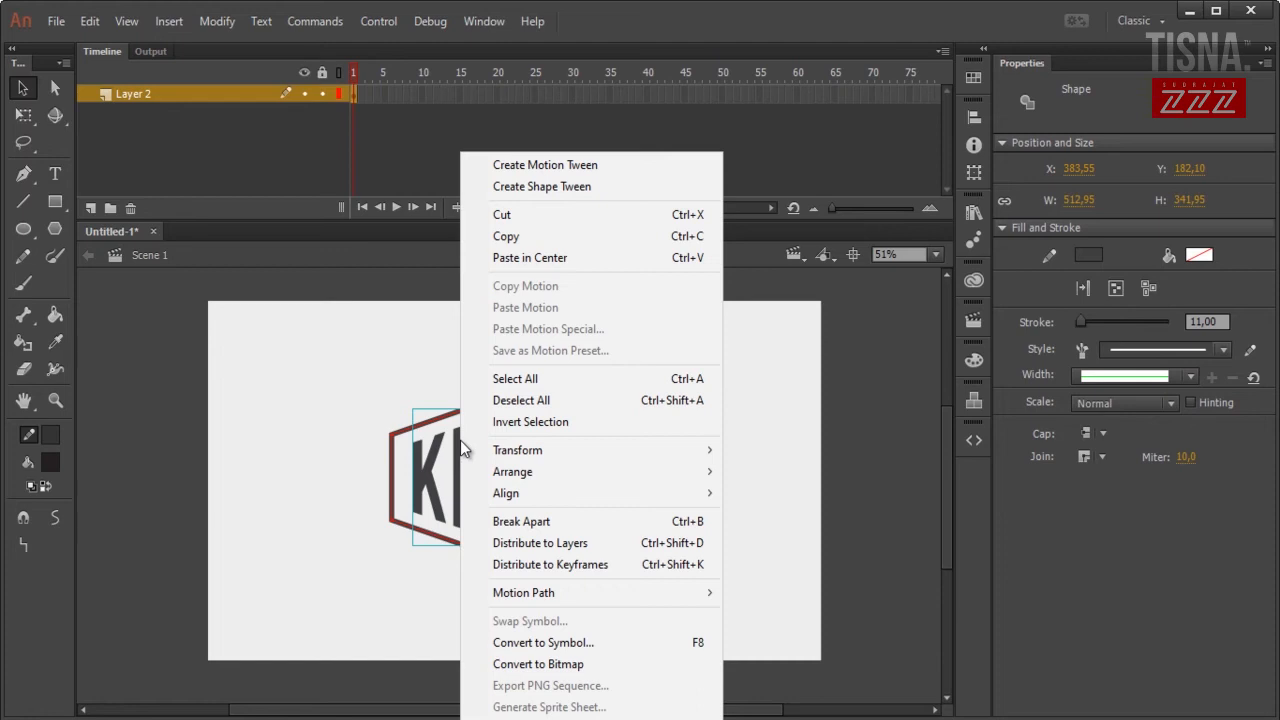
{"action": "left_click", "coordinate": [602, 556]}
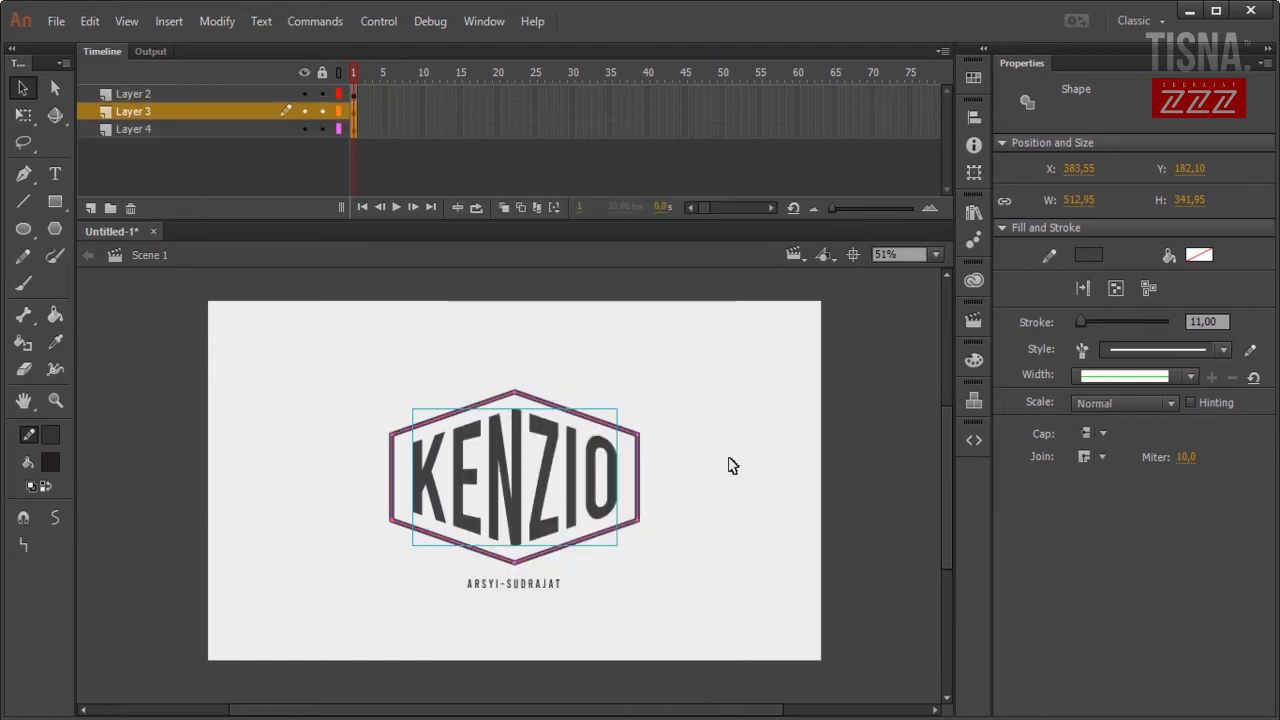
{"action": "left_click", "coordinate": [726, 466]}
Check each layer's content, then move the KENZIO lettering layer above the subtitle layer.
{"action": "left_click", "coordinate": [170, 94]}
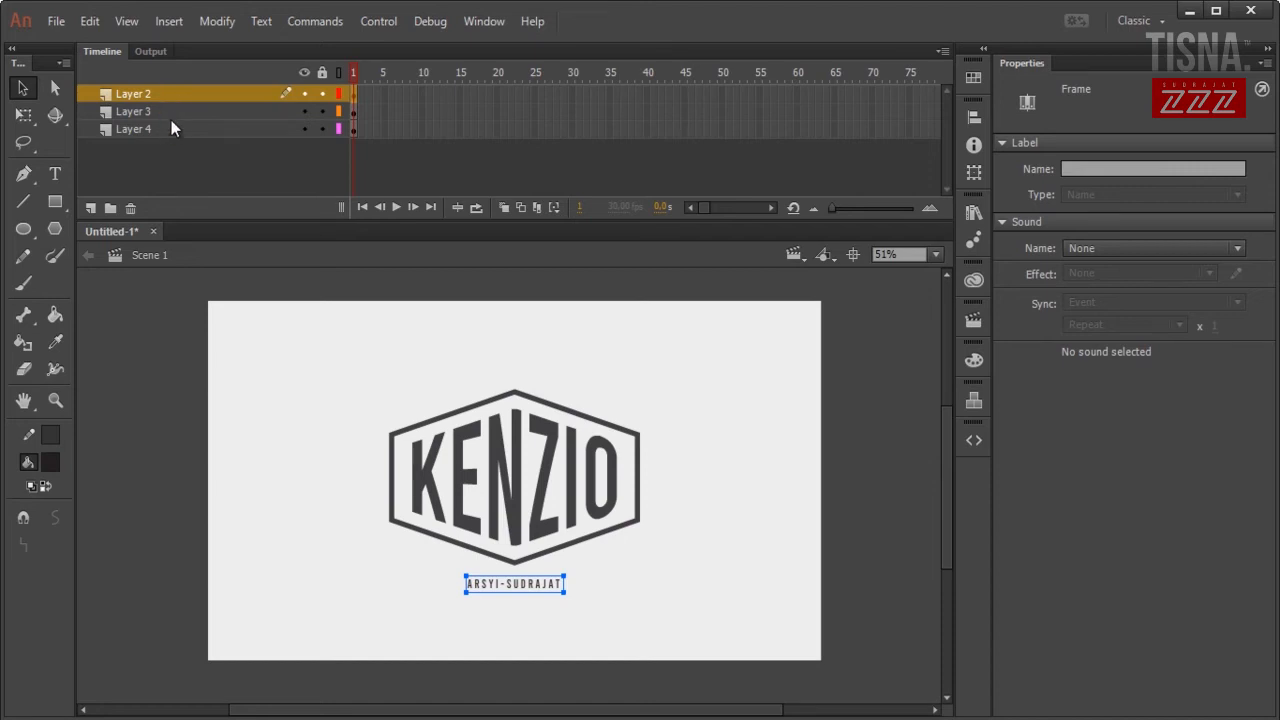
{"action": "left_click", "coordinate": [149, 112]}
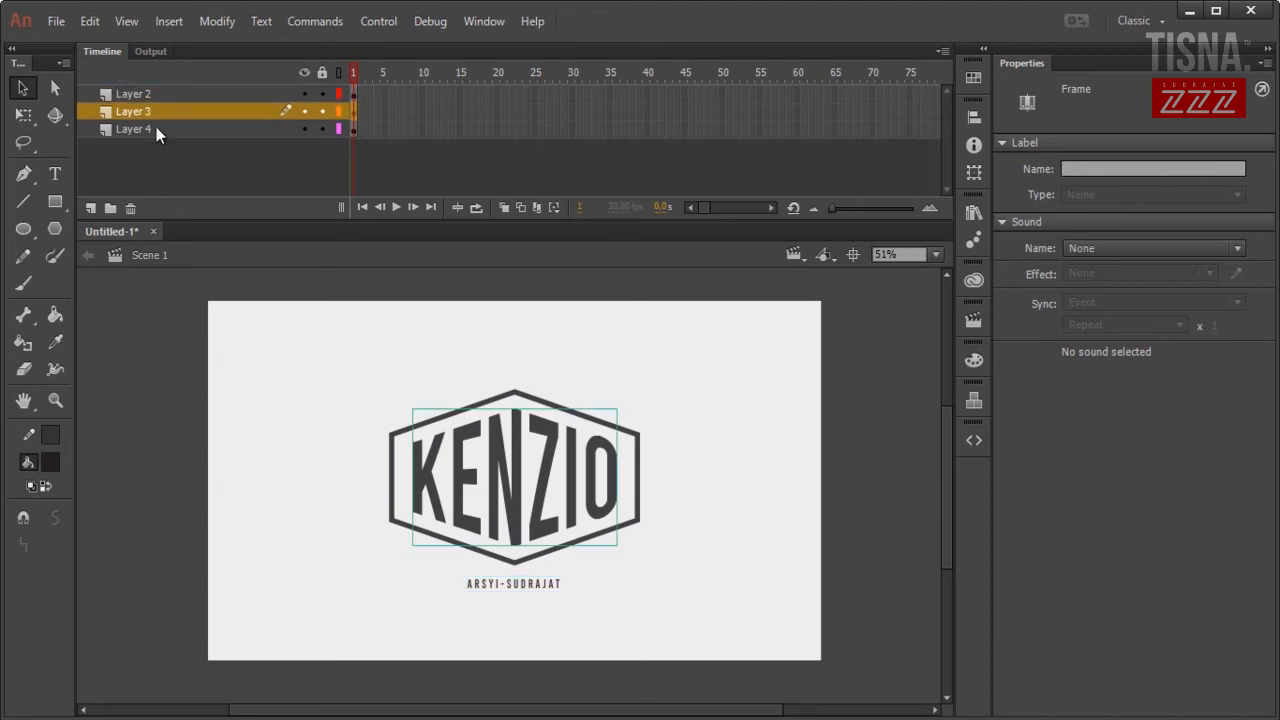
{"action": "left_click", "coordinate": [158, 129]}
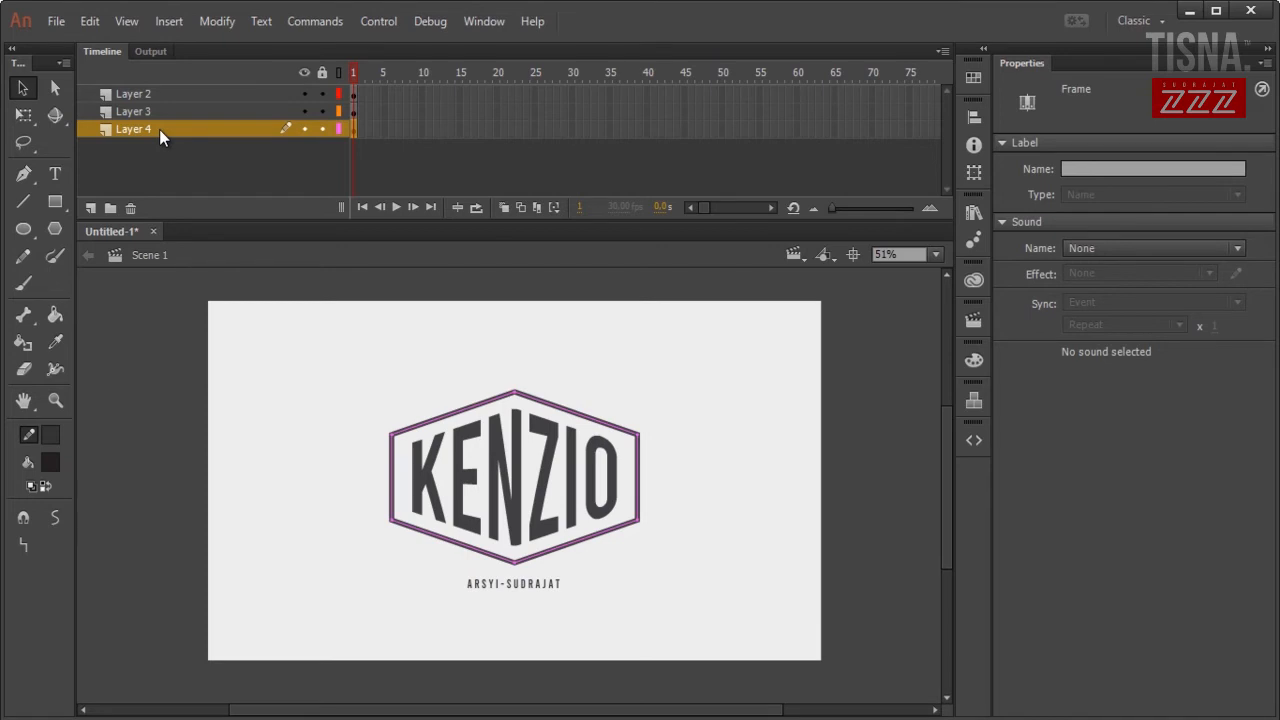
{"action": "left_click", "coordinate": [147, 93]}
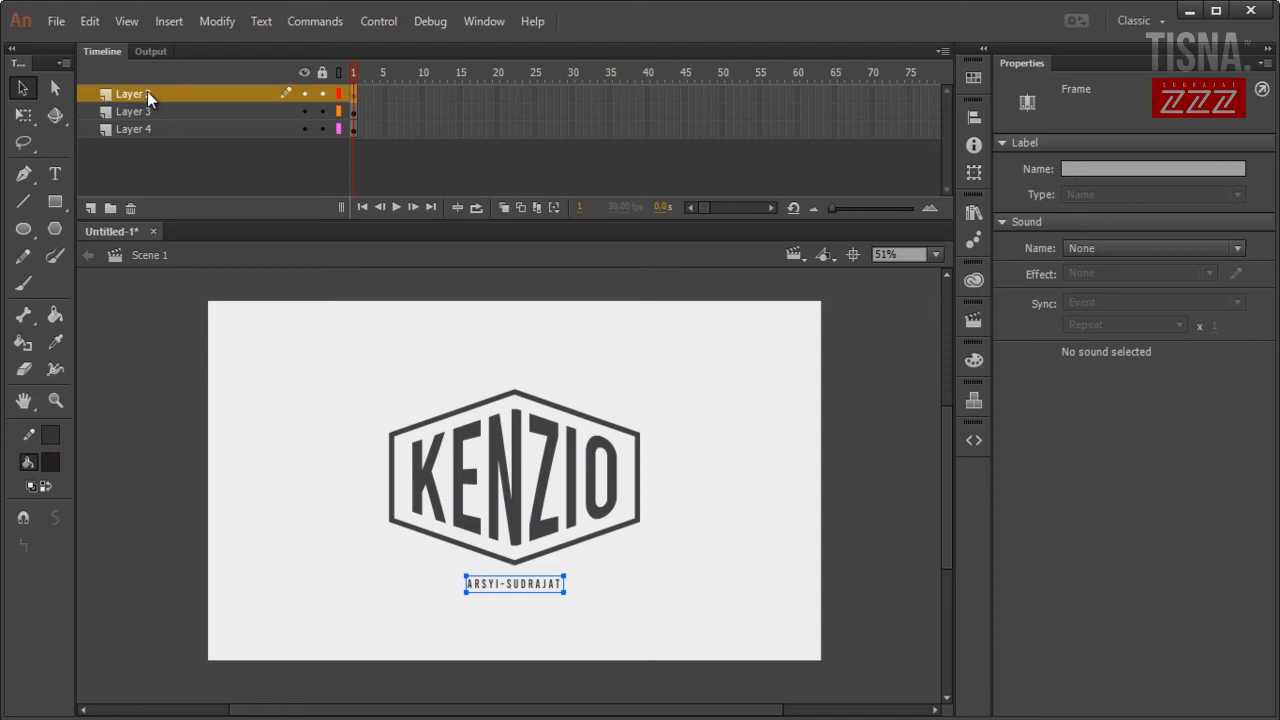
{"action": "left_click", "coordinate": [152, 111]}
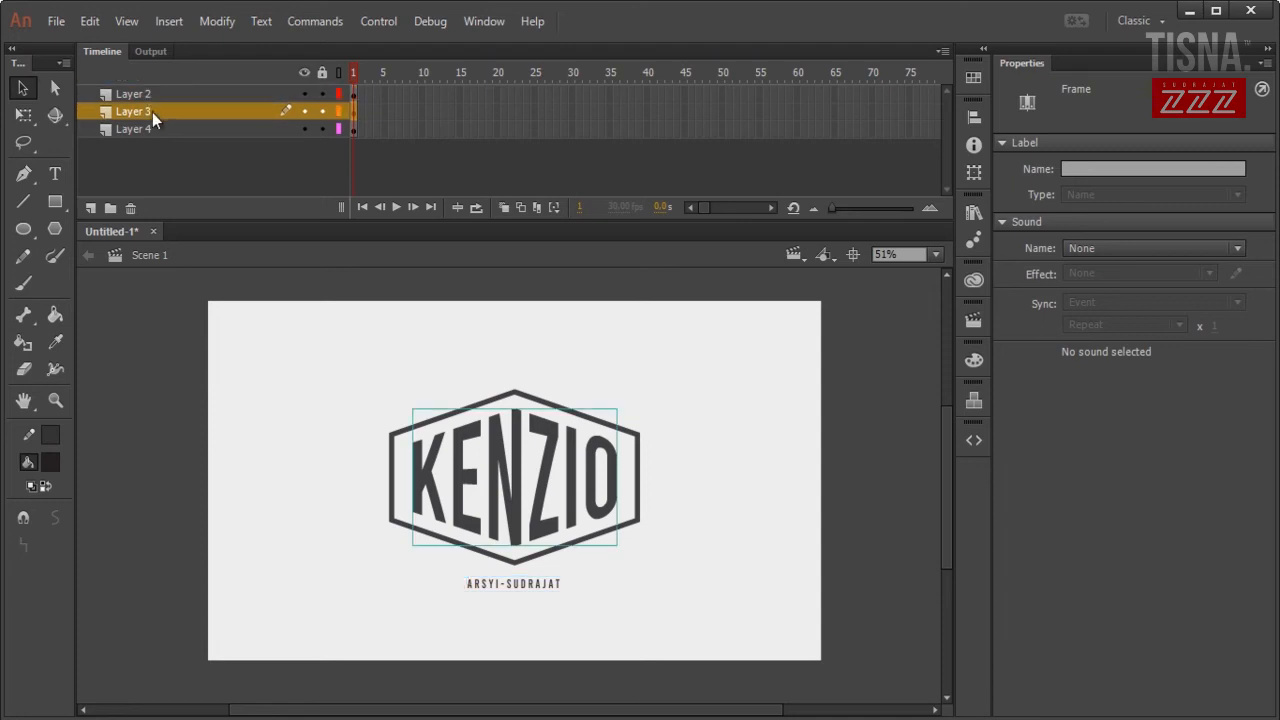
{"action": "left_click_drag", "start_coordinate": [152, 112], "coordinate": [151, 138]}
{"action": "left_click", "coordinate": [146, 111]}
Rename the layers top to bottom as KENZIO, POLI and ARSYI.
{"action": "left_click", "coordinate": [160, 112]}
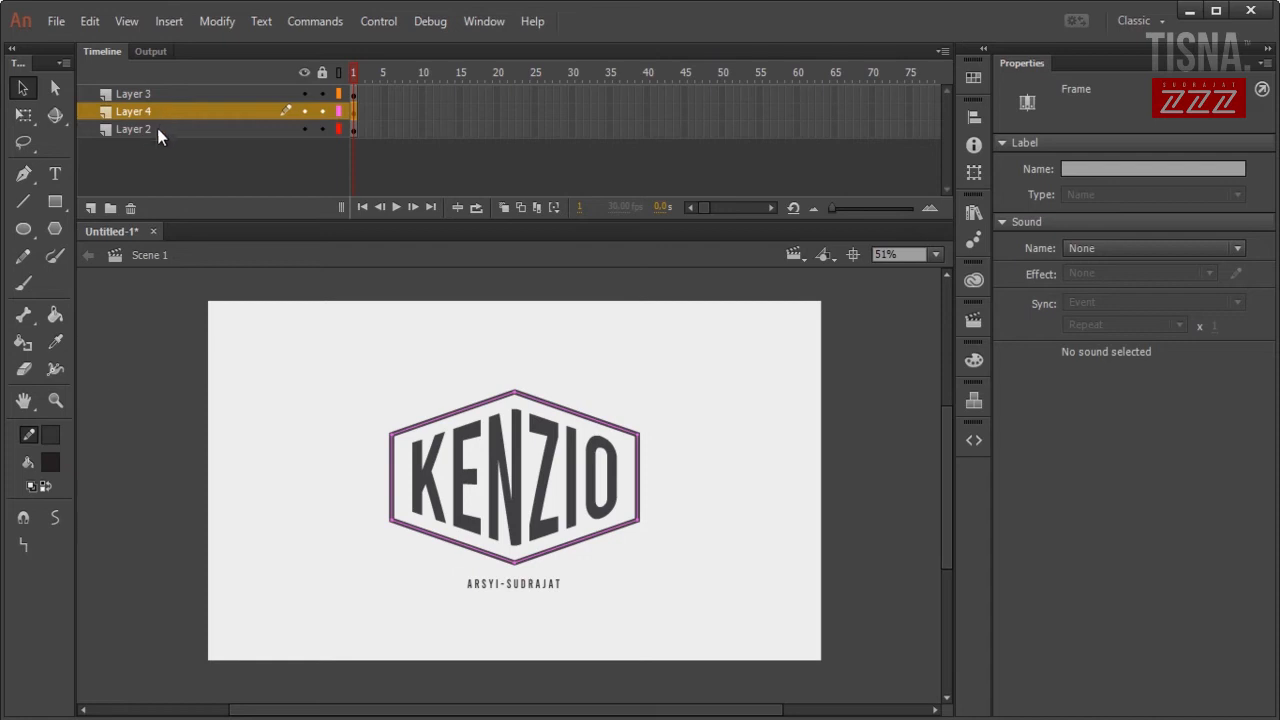
{"action": "left_click", "coordinate": [156, 130]}
{"action": "double_click", "coordinate": [140, 93]}
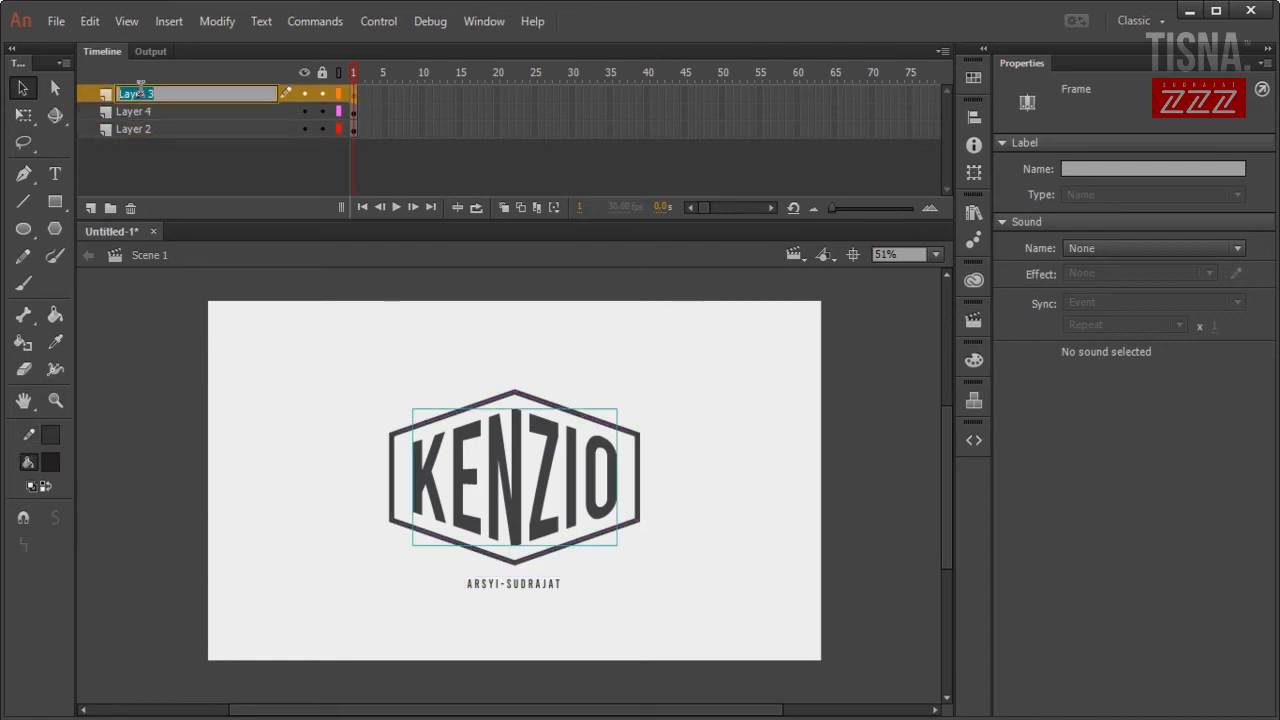
{"action": "type", "text": "KENZIO"}
{"action": "key", "text": "Return"}
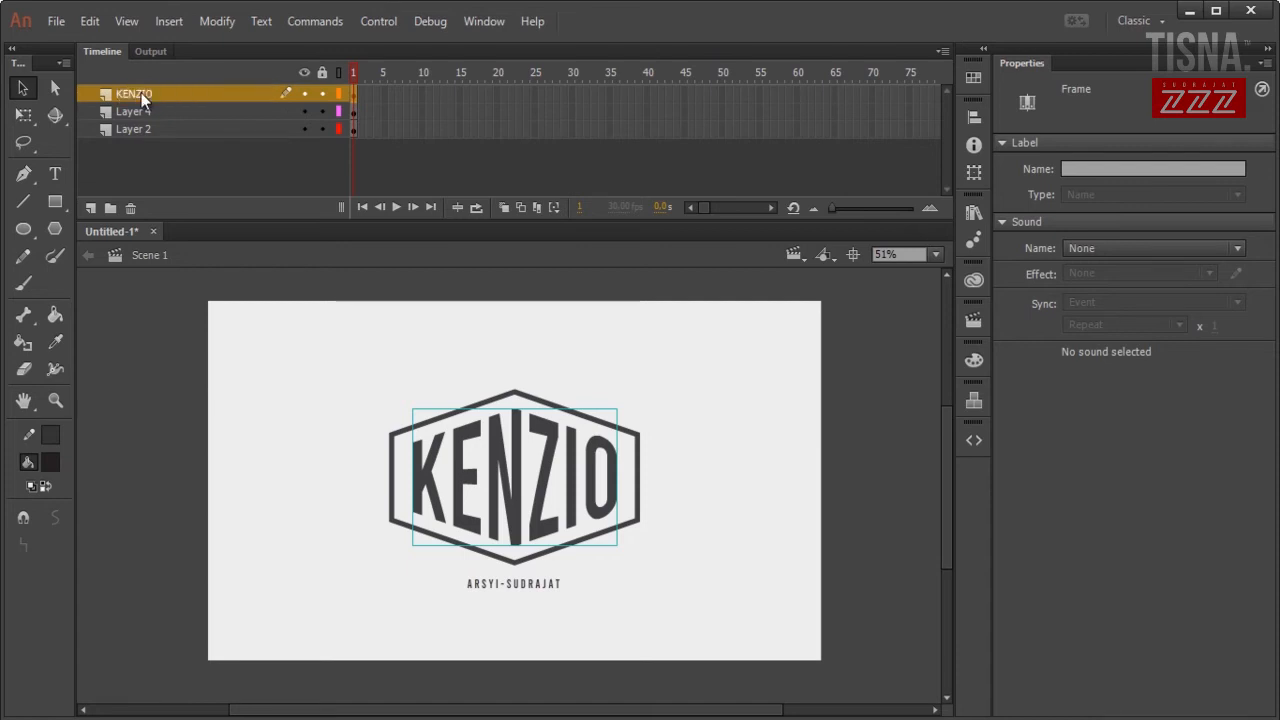
{"action": "double_click", "coordinate": [127, 110]}
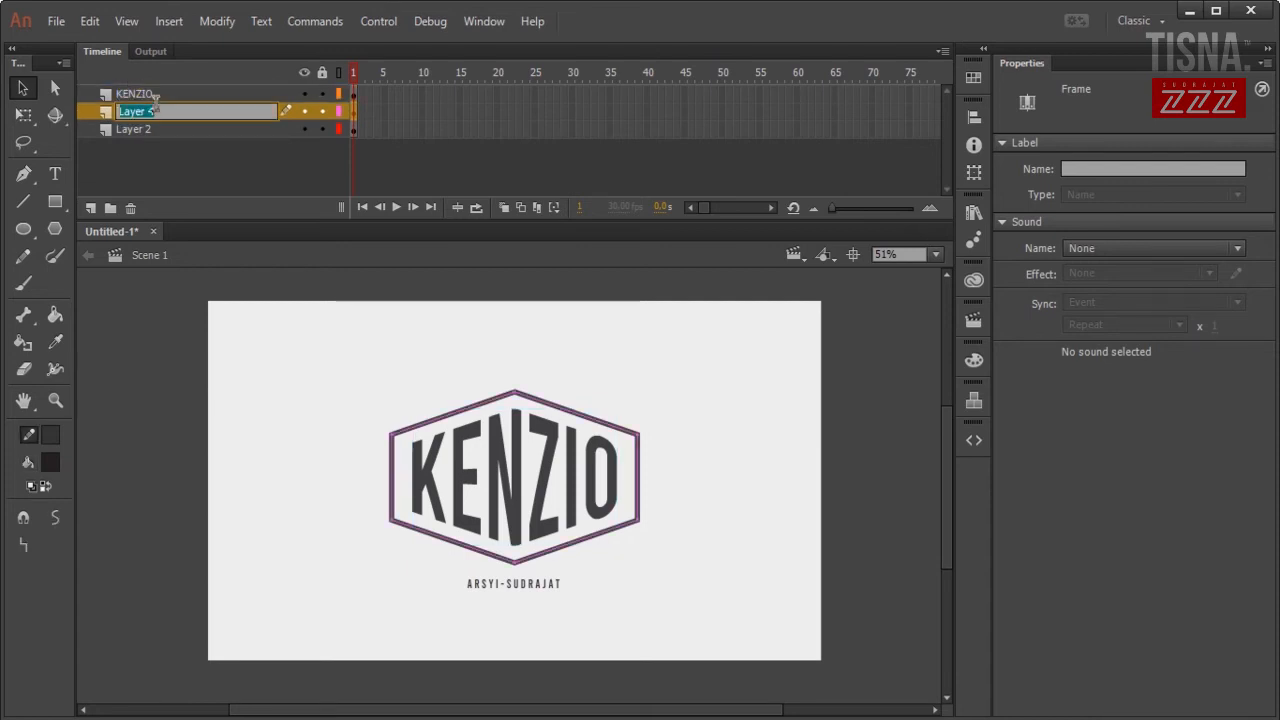
{"action": "type", "text": "POLI"}
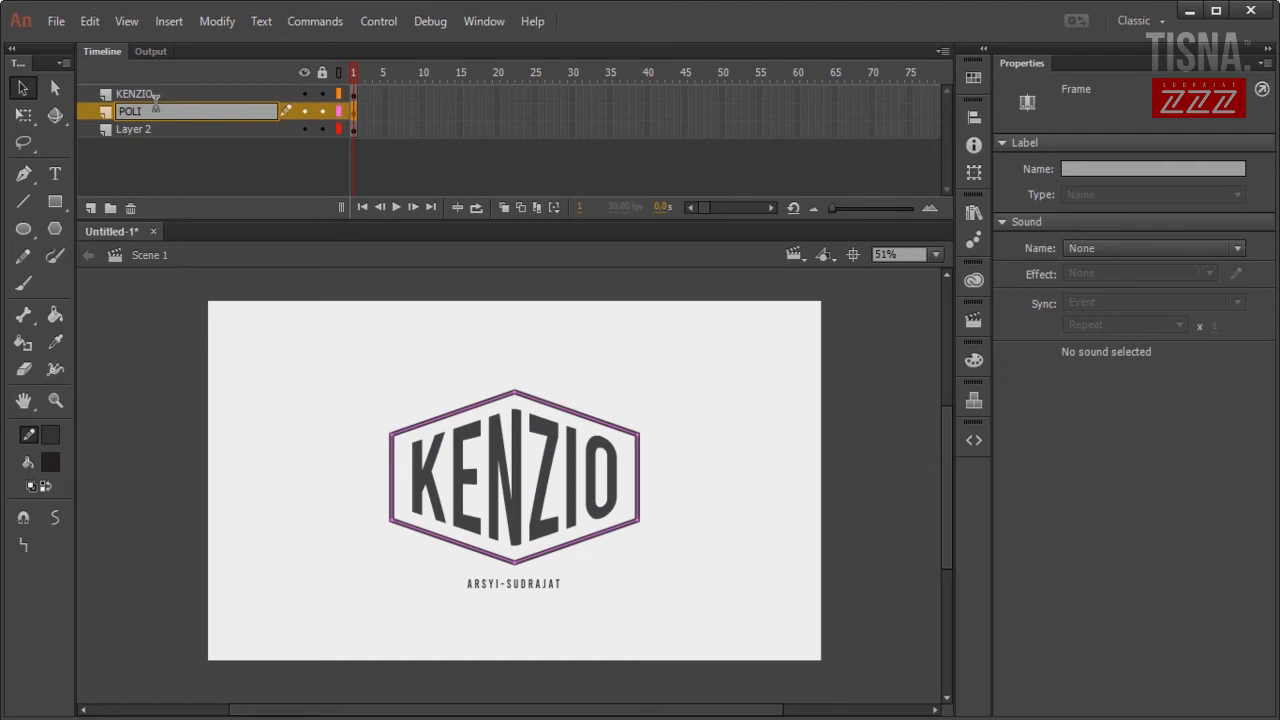
{"action": "key", "text": "Return"}
{"action": "double_click", "coordinate": [157, 122]}
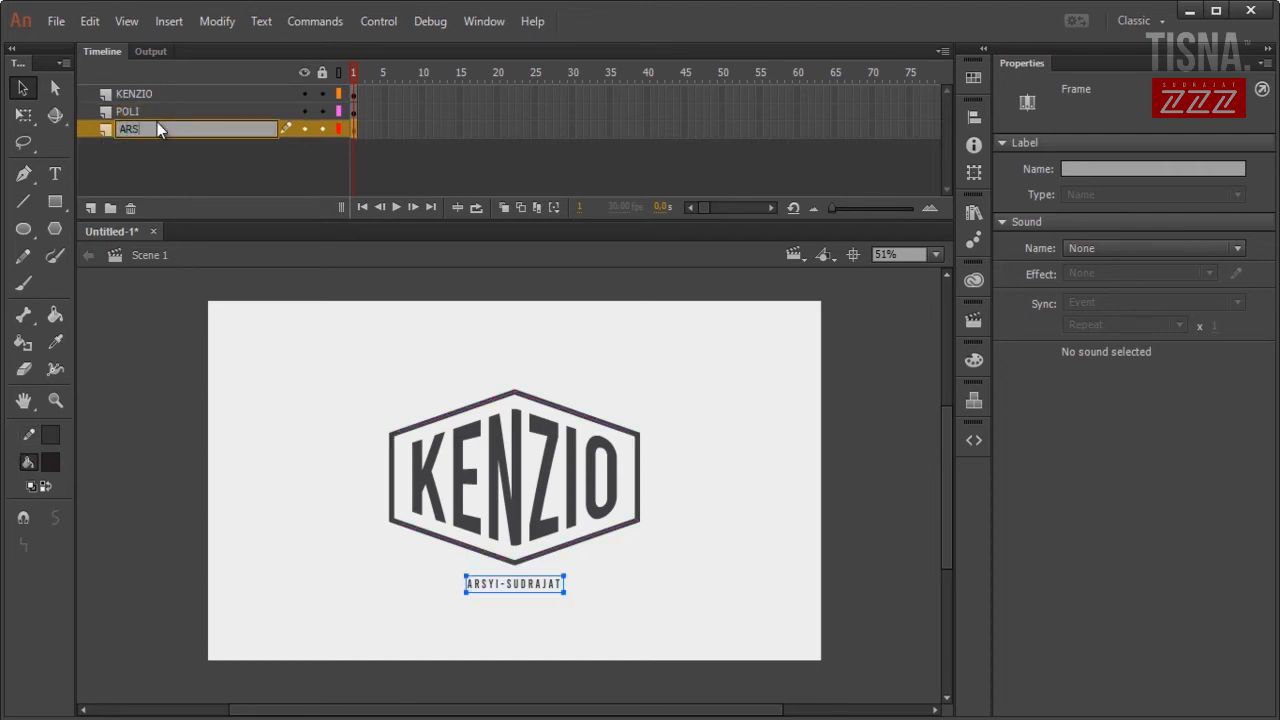
{"action": "key", "text": "Return"}
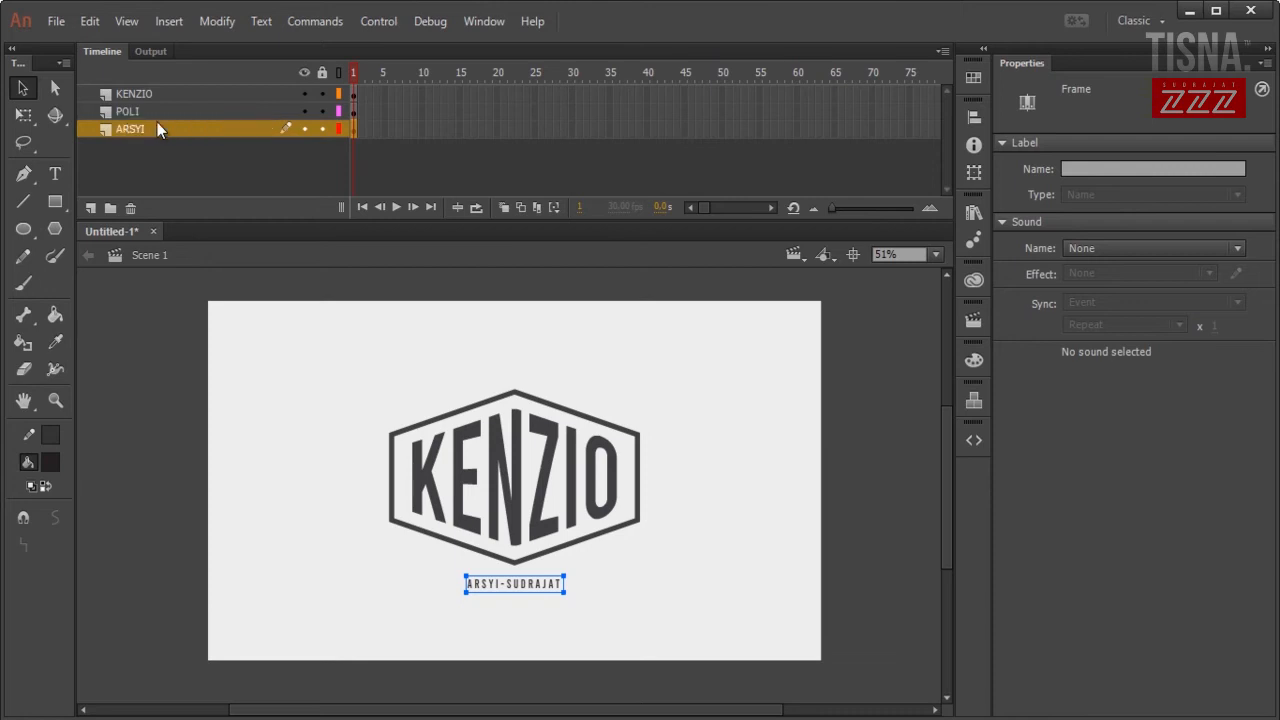
Insert keyframes at frame 15 on all three layers.
{"action": "left_click", "coordinate": [660, 373]}
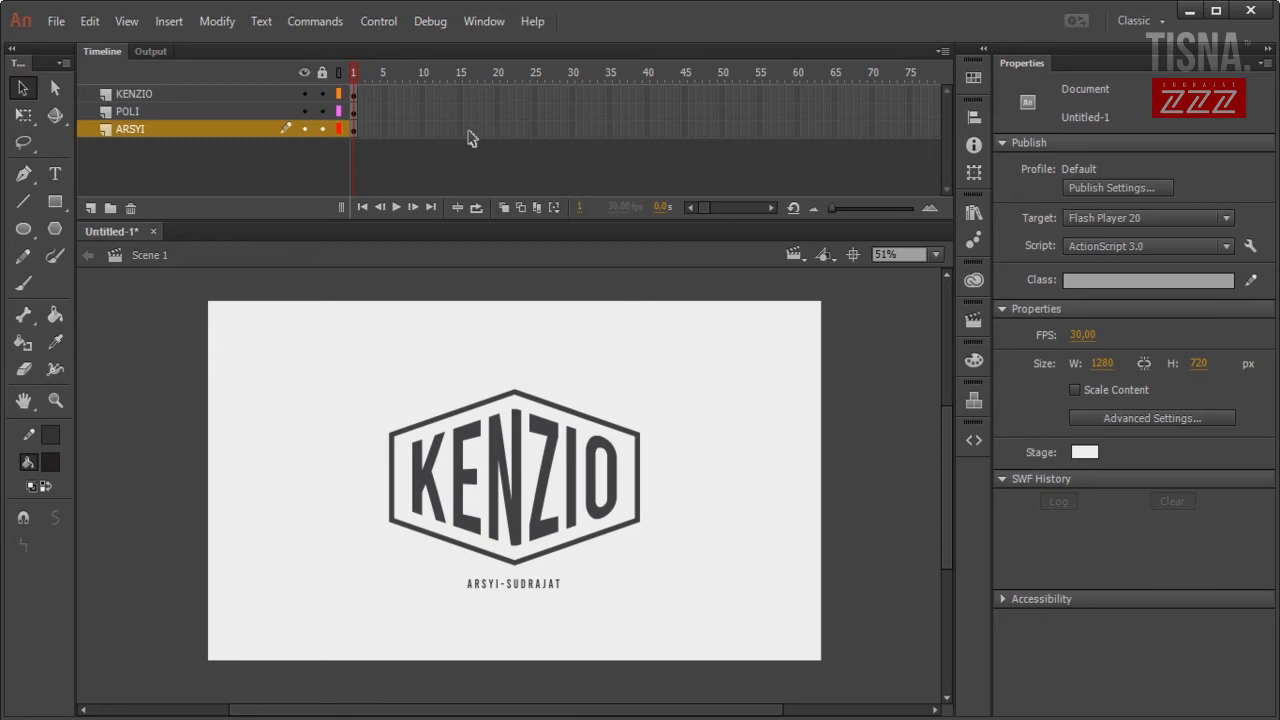
{"action": "left_click_drag", "start_coordinate": [463, 130], "coordinate": [455, 87]}
{"action": "left_click", "coordinate": [470, 142]}
{"action": "left_click_drag", "start_coordinate": [461, 131], "coordinate": [413, 93]}
{"action": "right_click", "coordinate": [460, 98]}
{"action": "left_click", "coordinate": [478, 250]}
Create classic tweens across frames 1–15 and scrub to preview the animation.
{"action": "right_click", "coordinate": [413, 93]}
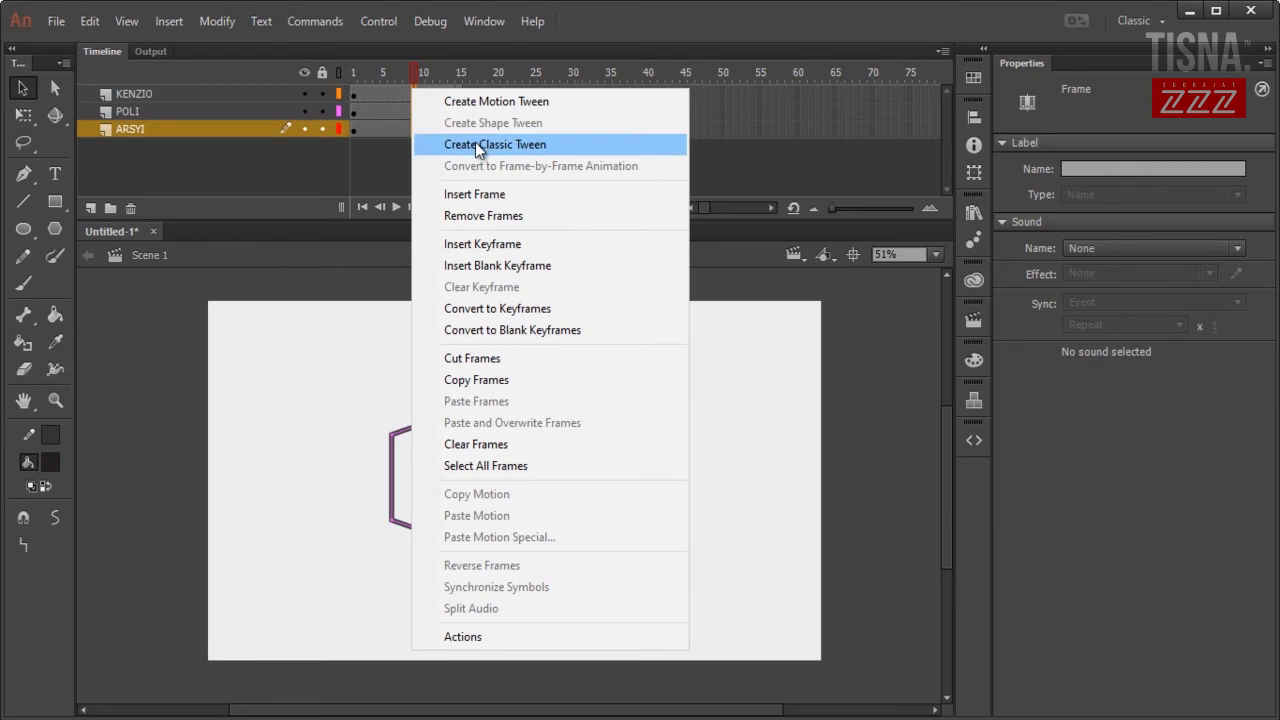
{"action": "left_click", "coordinate": [475, 142]}
{"action": "left_click", "coordinate": [637, 352]}
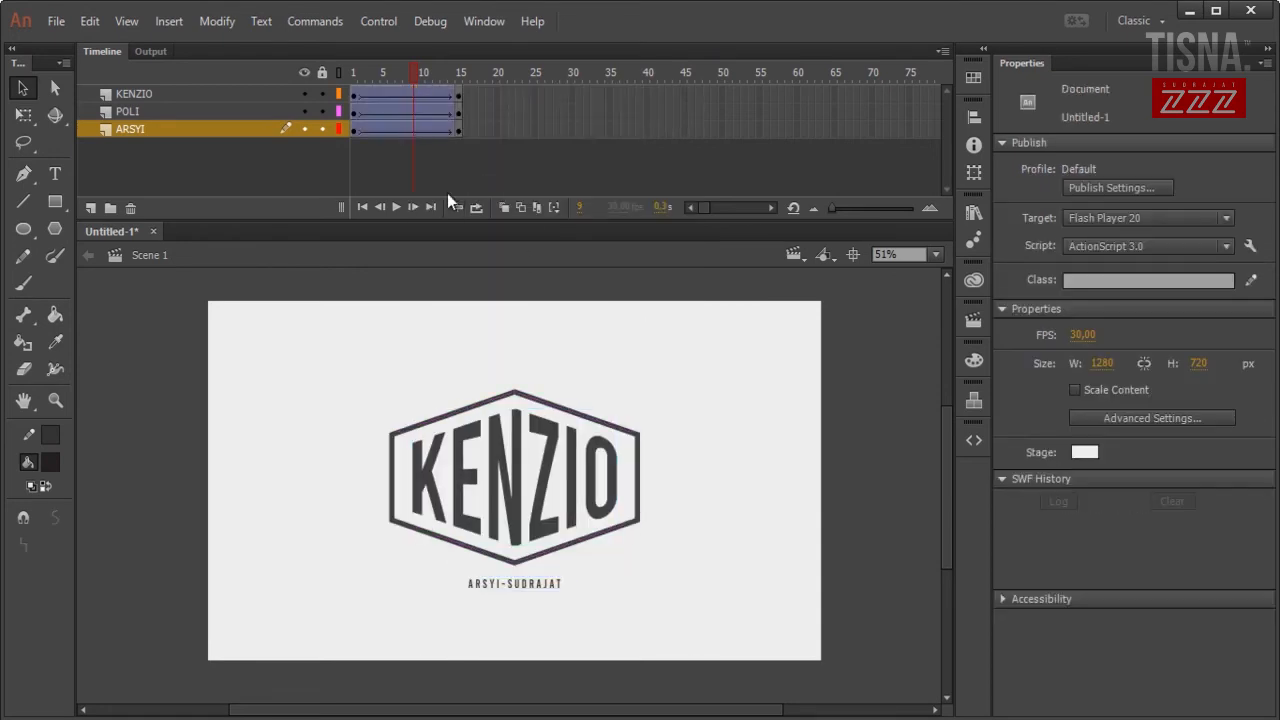
{"action": "left_click", "coordinate": [355, 93]}
{"action": "mouse_move", "coordinate": [357, 85]}
{"action": "left_mouse_down"}
{"action": "mouse_move", "coordinate": [471, 75]}
{"action": "mouse_move", "coordinate": [345, 71]}
{"action": "left_mouse_up"}
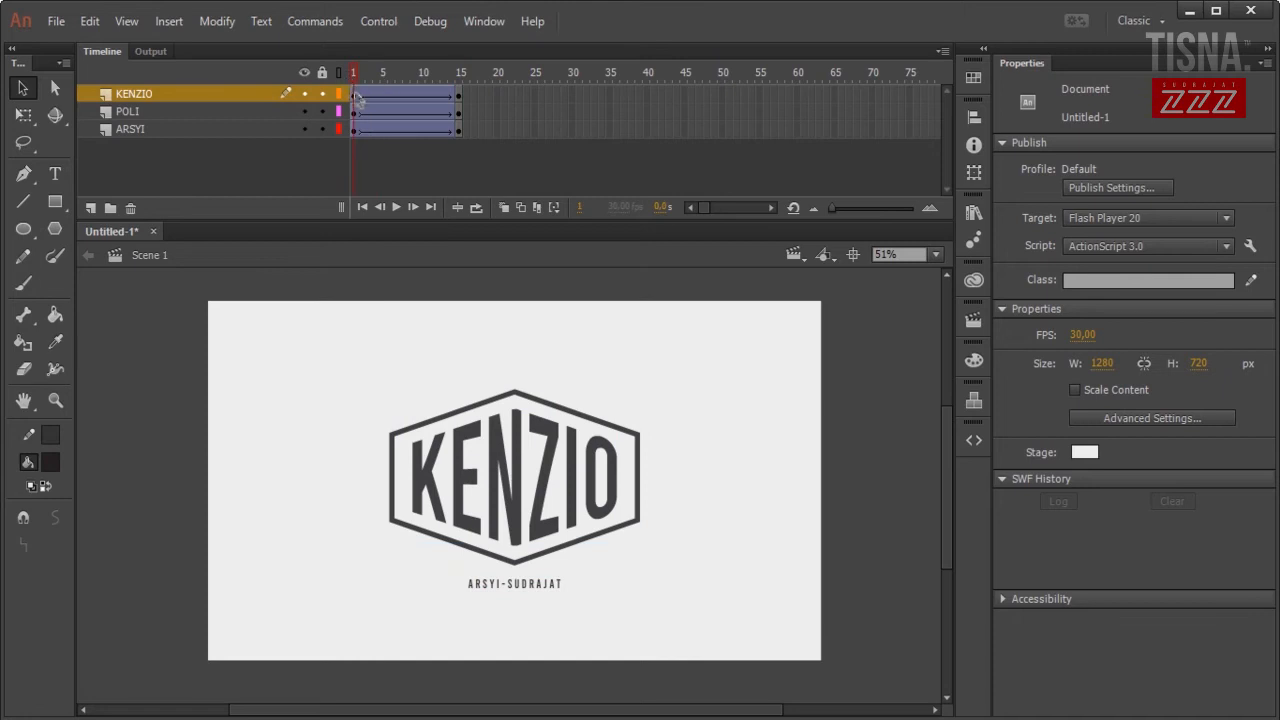
Give the logo instance at frame 1 an Alpha colour effect, leaving it at 100%.
{"action": "left_click", "coordinate": [356, 126]}
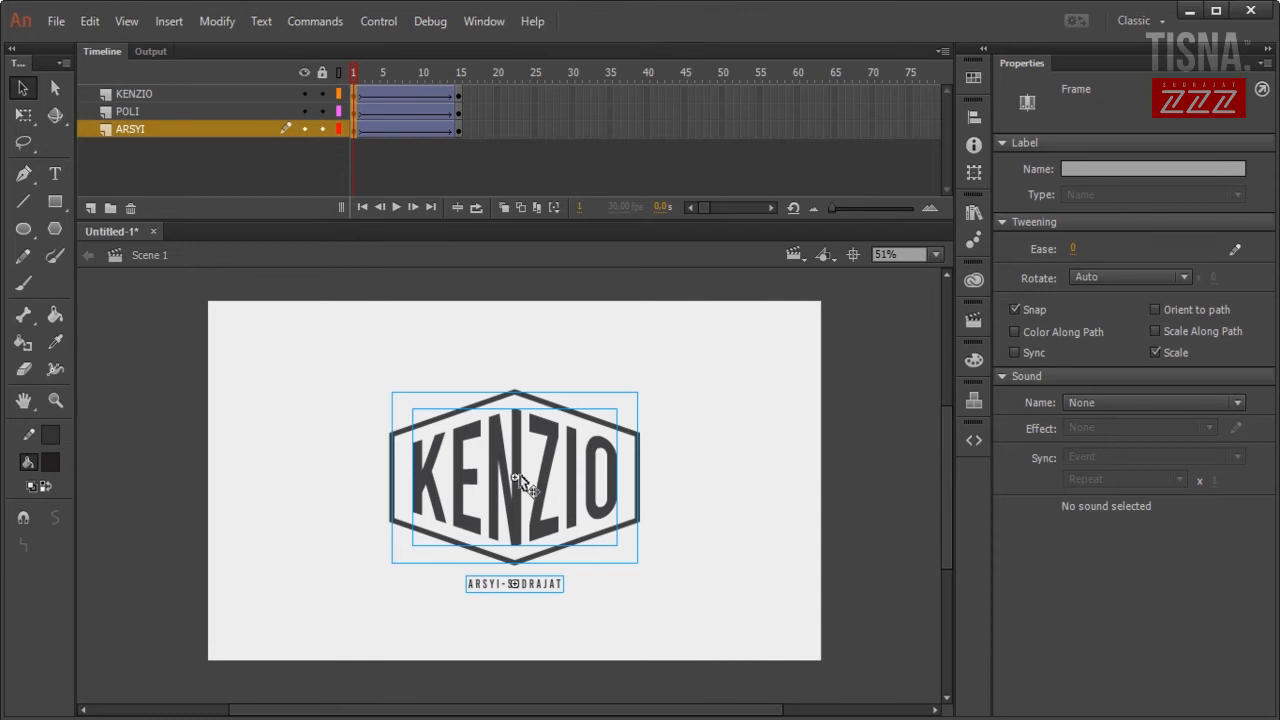
{"action": "left_click", "coordinate": [515, 515]}
{"action": "left_click", "coordinate": [1136, 292]}
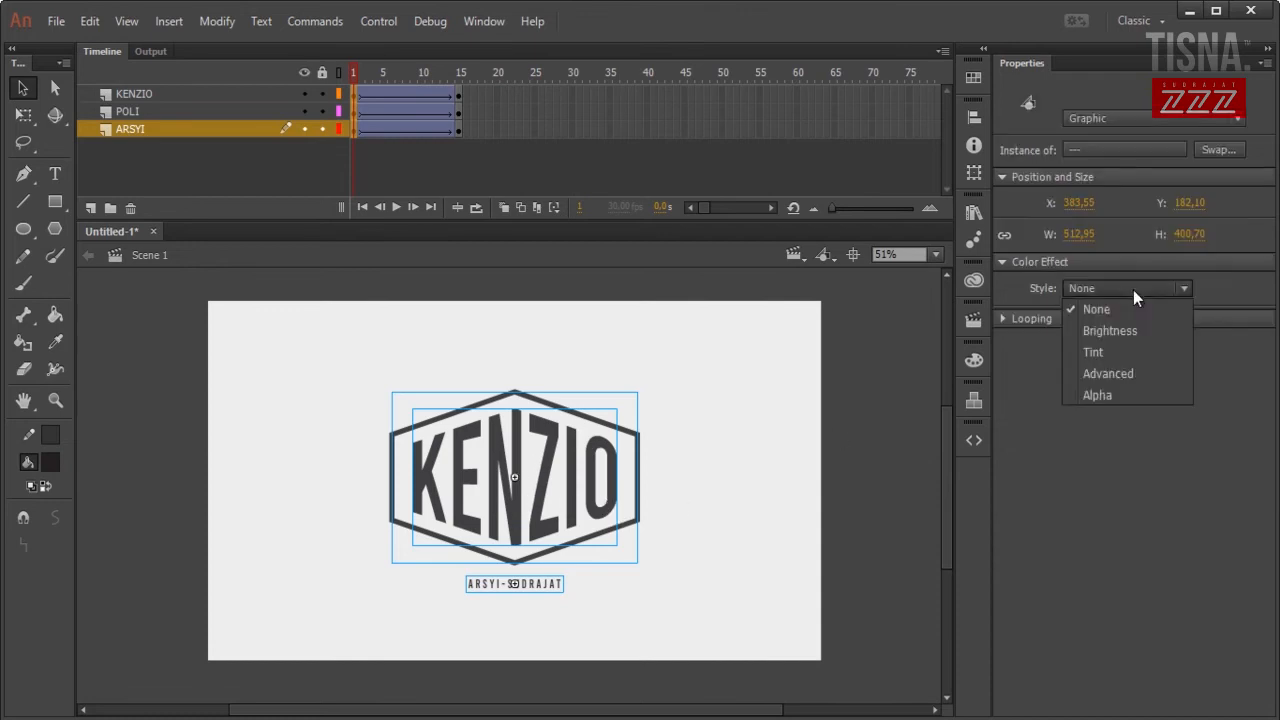
{"action": "left_click", "coordinate": [1106, 394]}
{"action": "left_click_drag", "start_coordinate": [1096, 320], "coordinate": [1189, 298]}
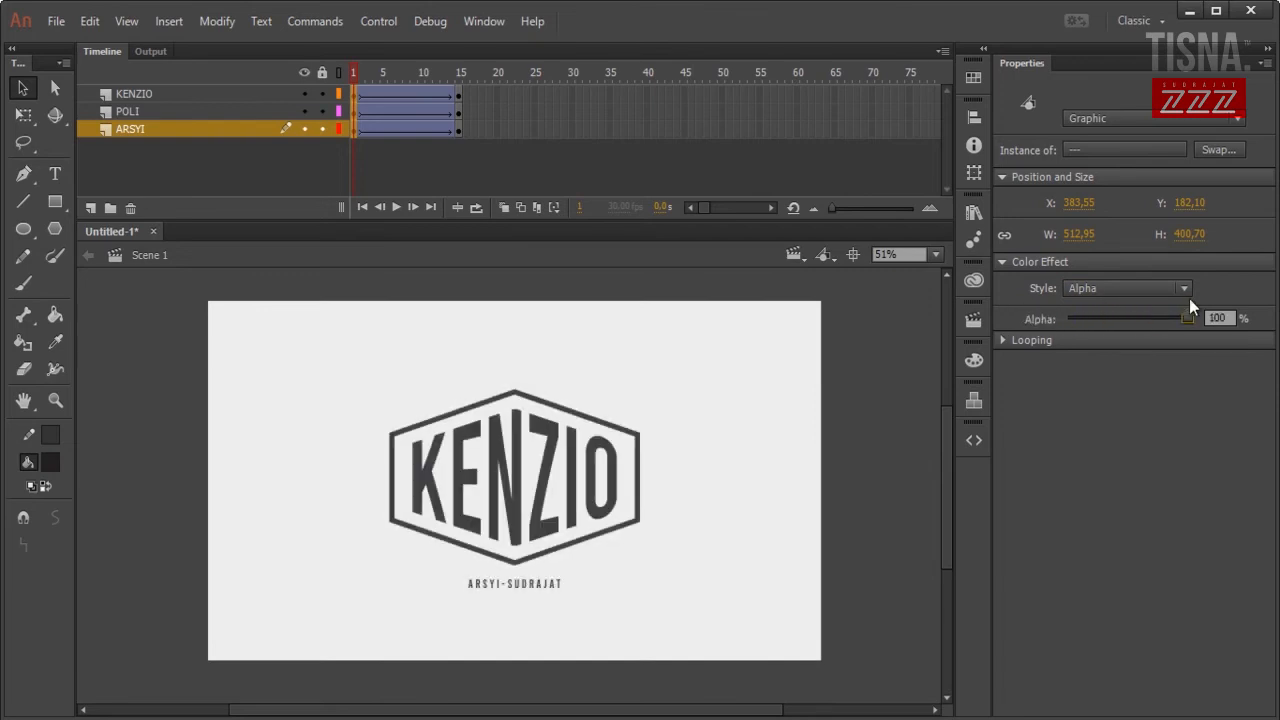
{"action": "left_click", "coordinate": [808, 428]}
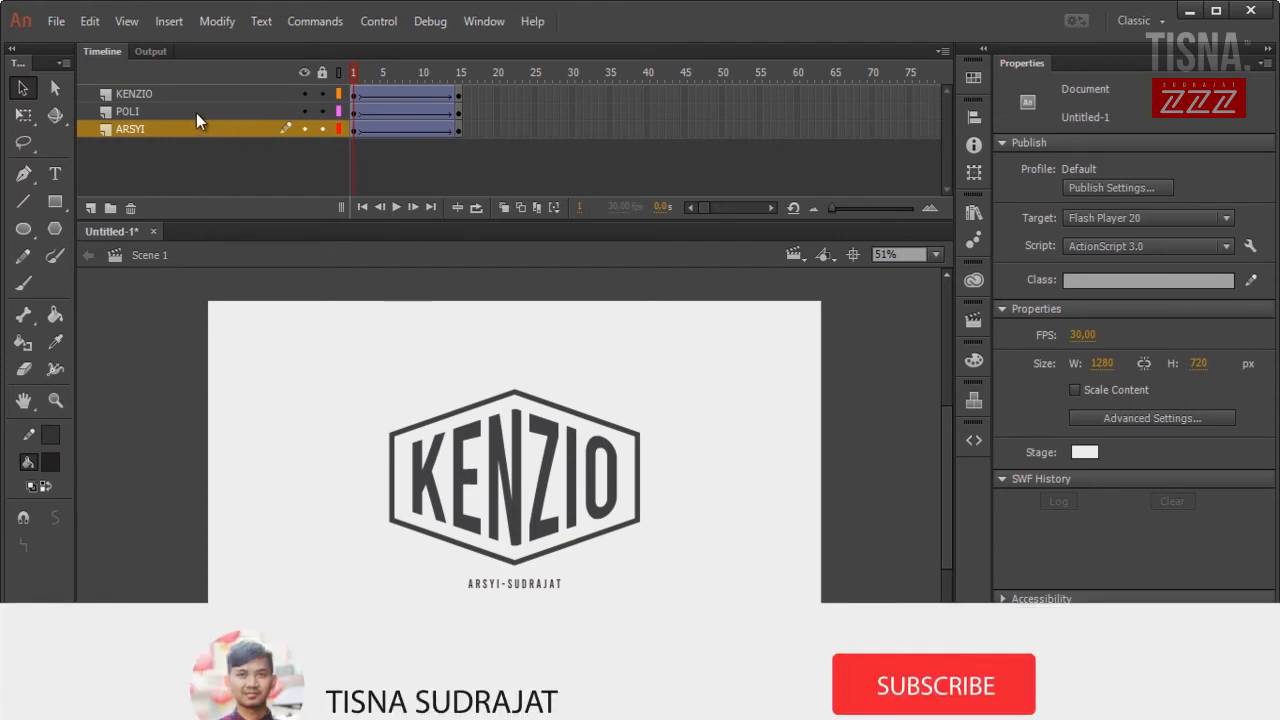
Move the POLI hexagon layer to the top of the timeline.
{"action": "left_click", "coordinate": [161, 92]}
{"action": "left_click", "coordinate": [163, 116]}
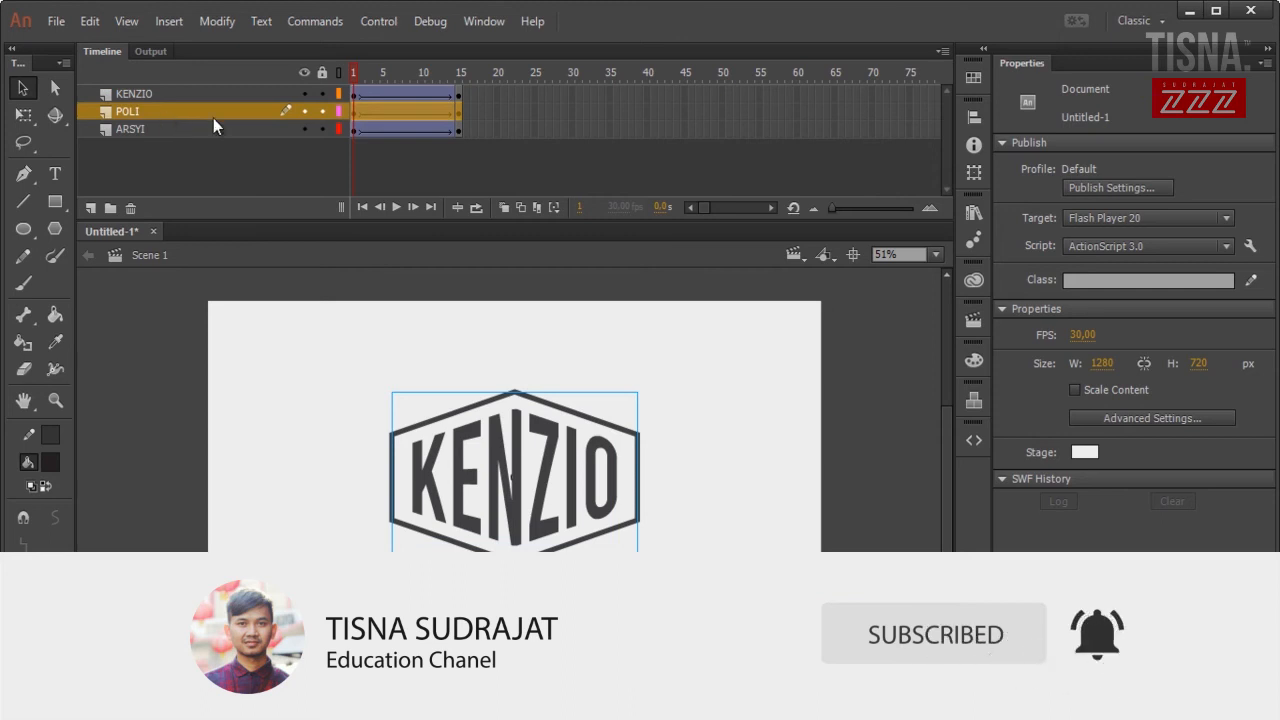
{"action": "left_click_drag", "start_coordinate": [176, 113], "coordinate": [180, 93]}
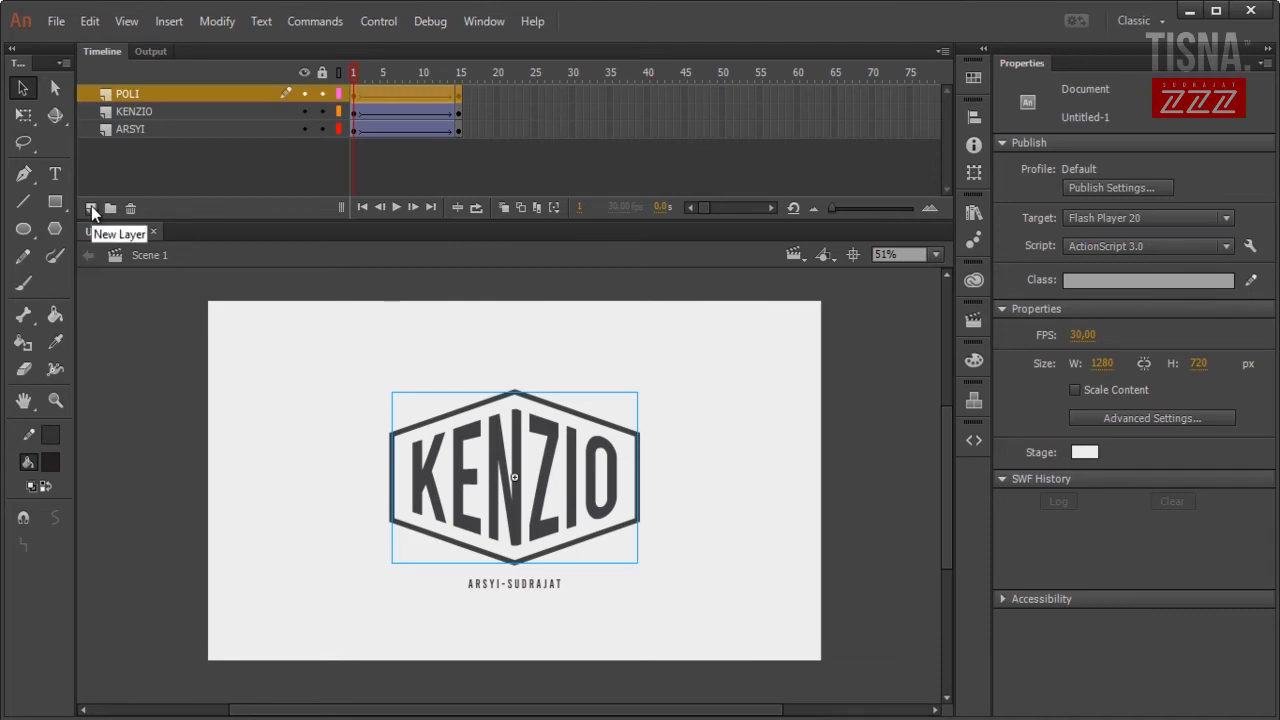
Add a classic motion guide above POLI, then undo it.
{"action": "right_click", "coordinate": [184, 95]}
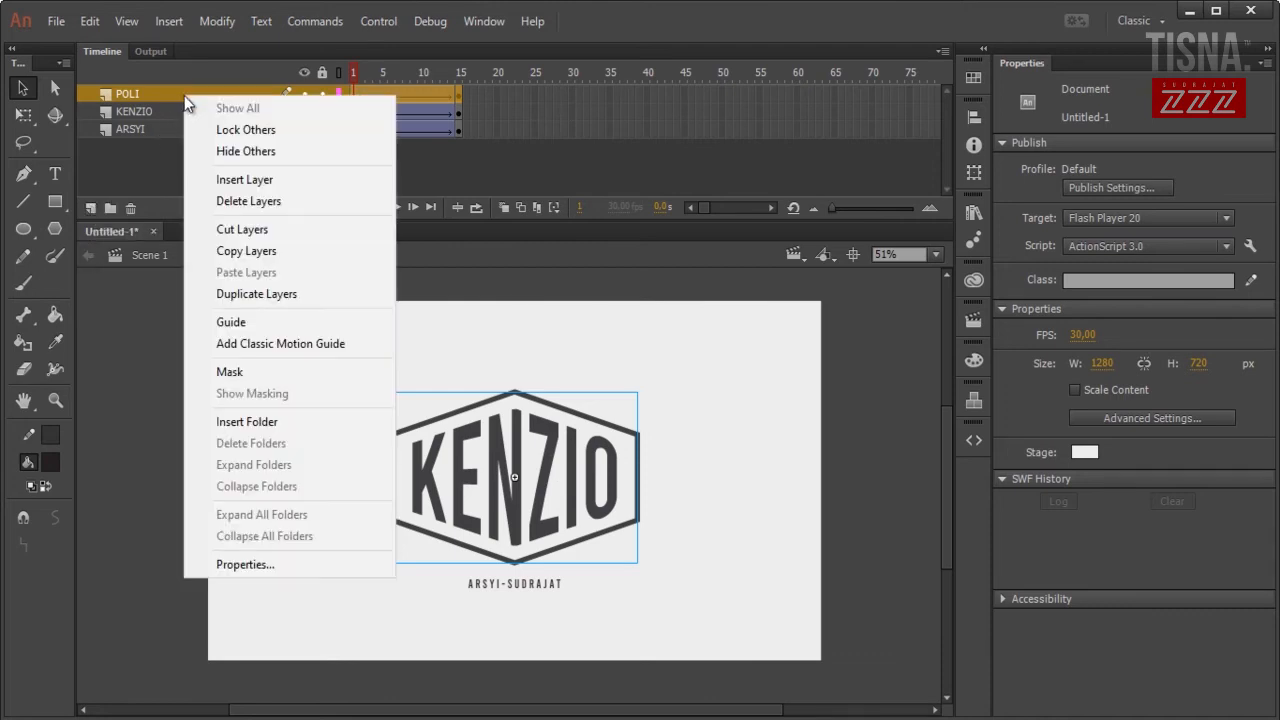
{"action": "left_click", "coordinate": [328, 343]}
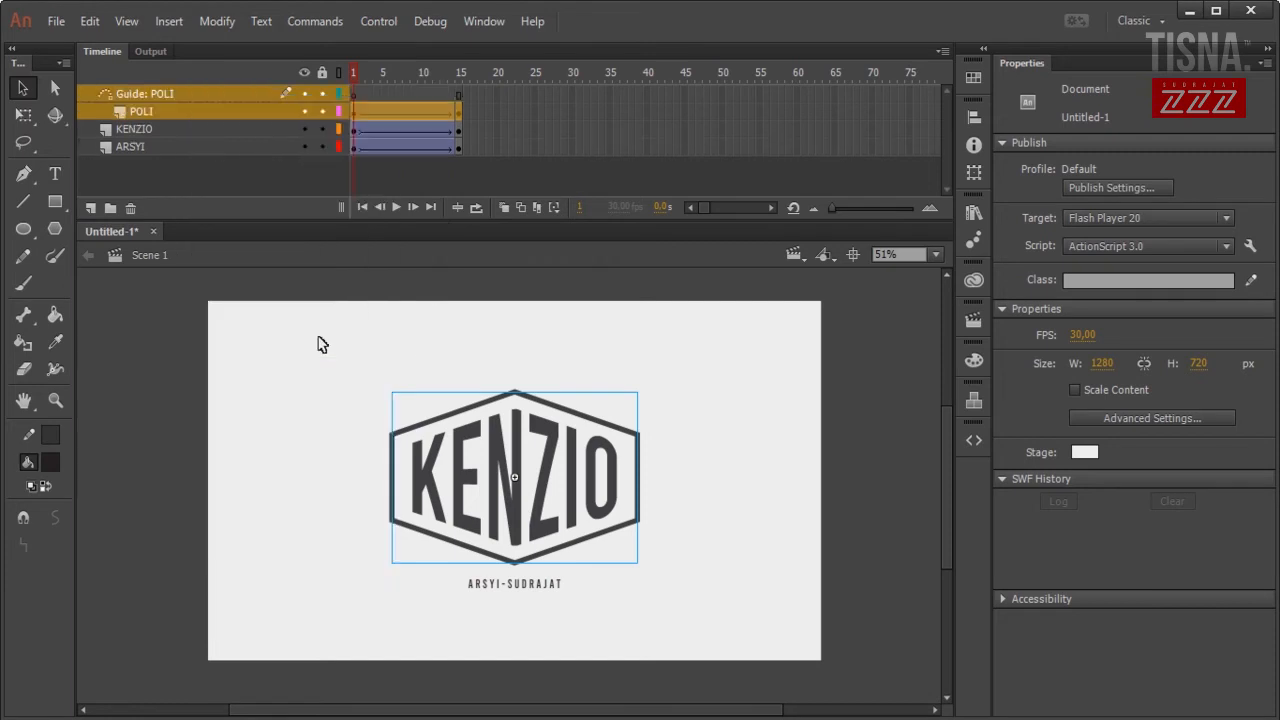
{"action": "key", "text": "ctrl+z"}
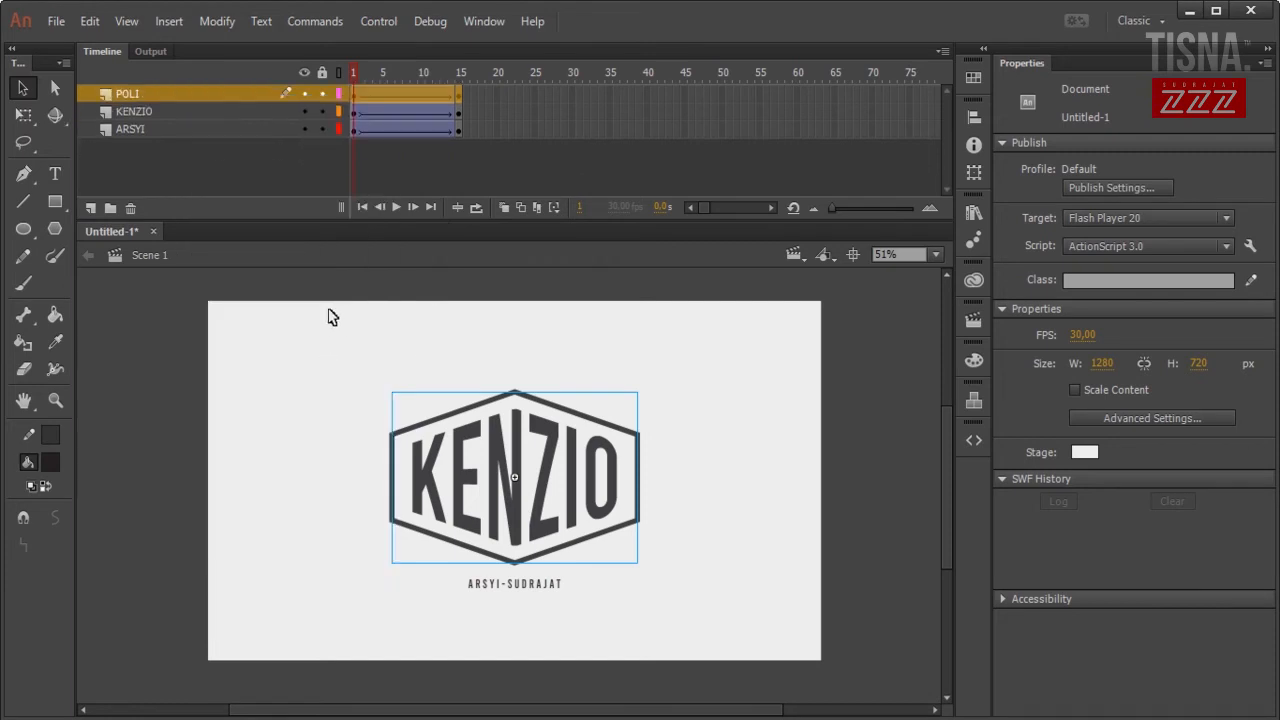
Add a new layer named M1 above POLI.
{"action": "left_click", "coordinate": [87, 207]}
{"action": "double_click", "coordinate": [149, 91]}
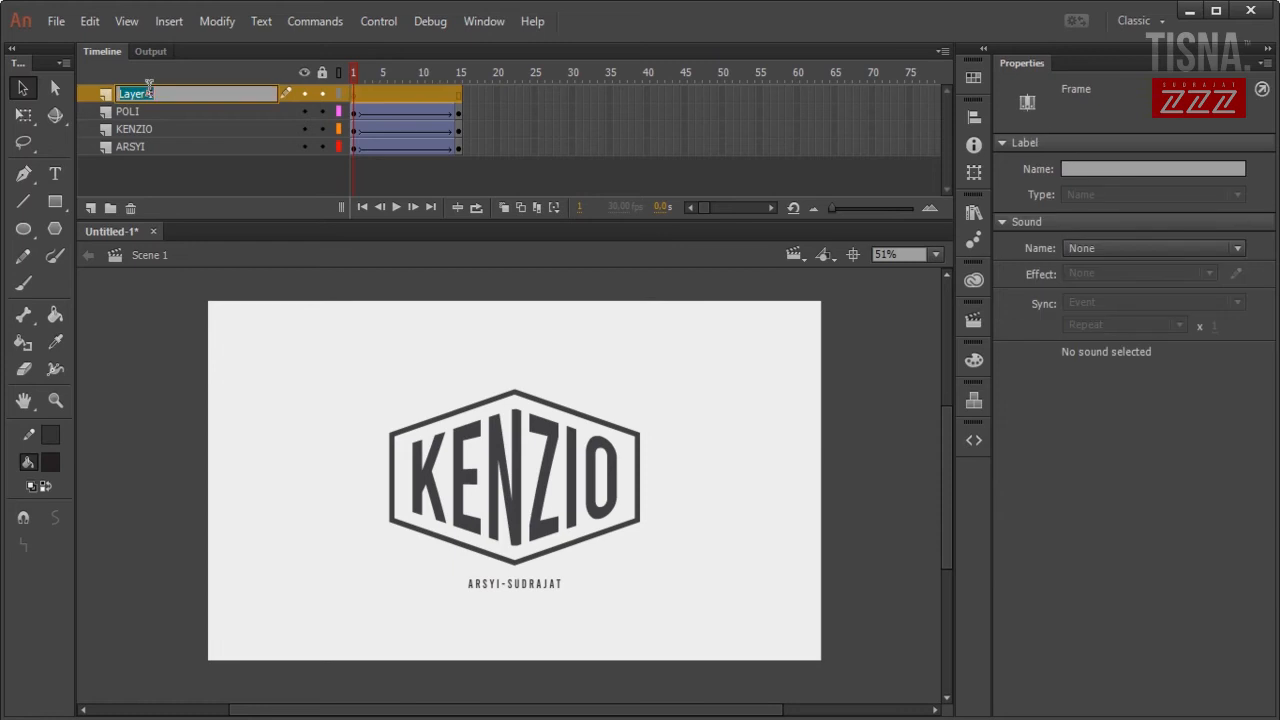
{"action": "type", "text": "M1"}
{"action": "left_click", "coordinate": [192, 325]}
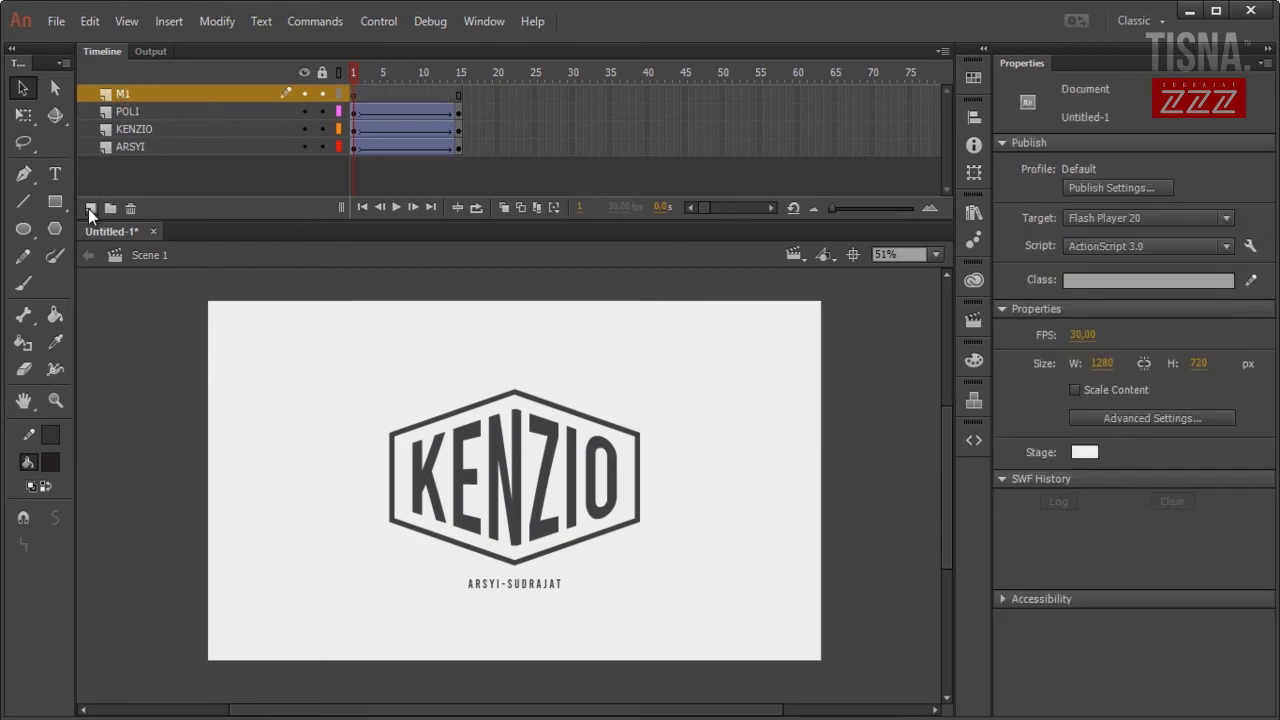
Draw a rectangle with no stroke and #0099FF blue fill.
{"action": "left_click", "coordinate": [57, 202]}
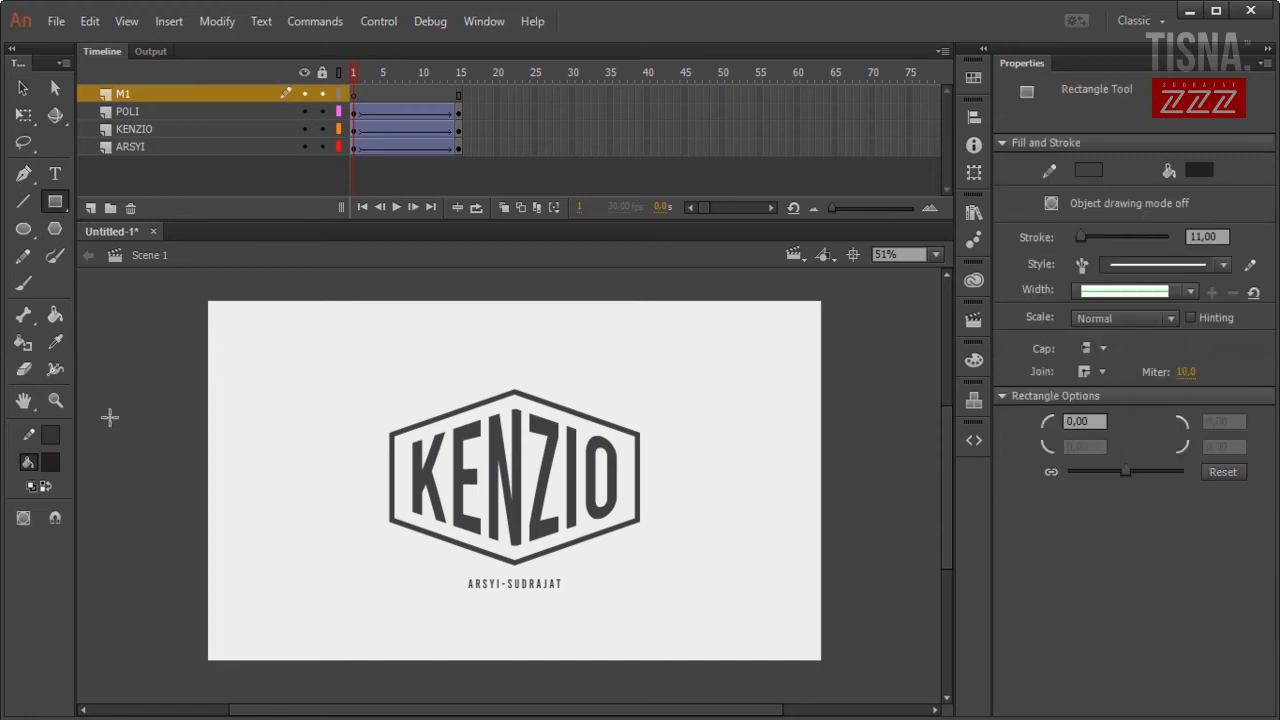
{"action": "left_click", "coordinate": [57, 438]}
{"action": "left_click", "coordinate": [349, 457]}
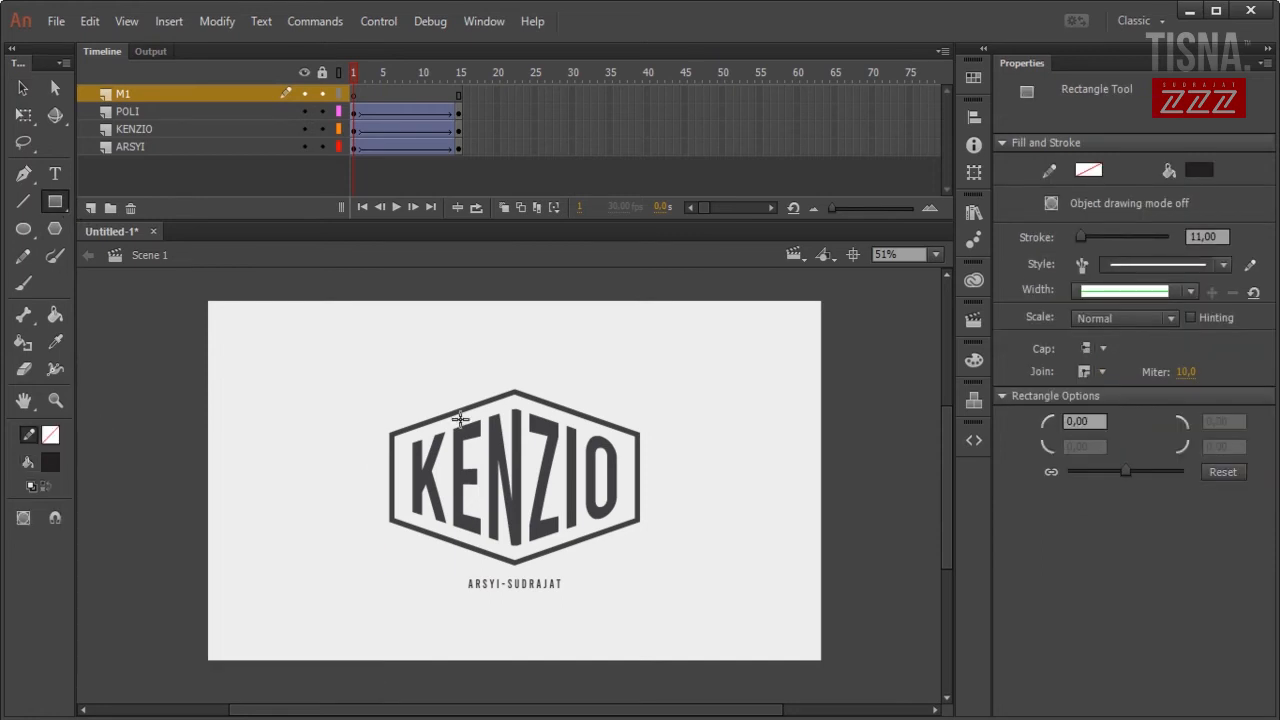
{"action": "scroll", "coordinate": [490, 420], "scroll_direction": "up", "scroll_amount": 3}
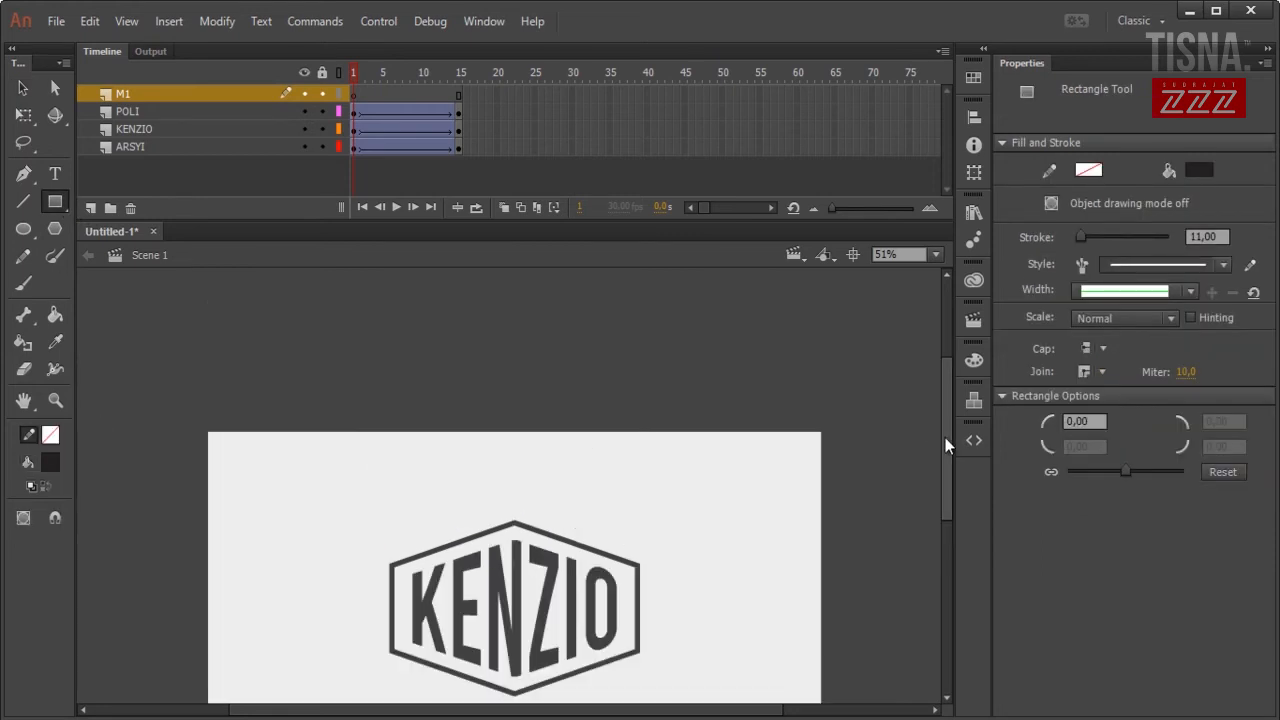
{"action": "left_click", "coordinate": [50, 462]}
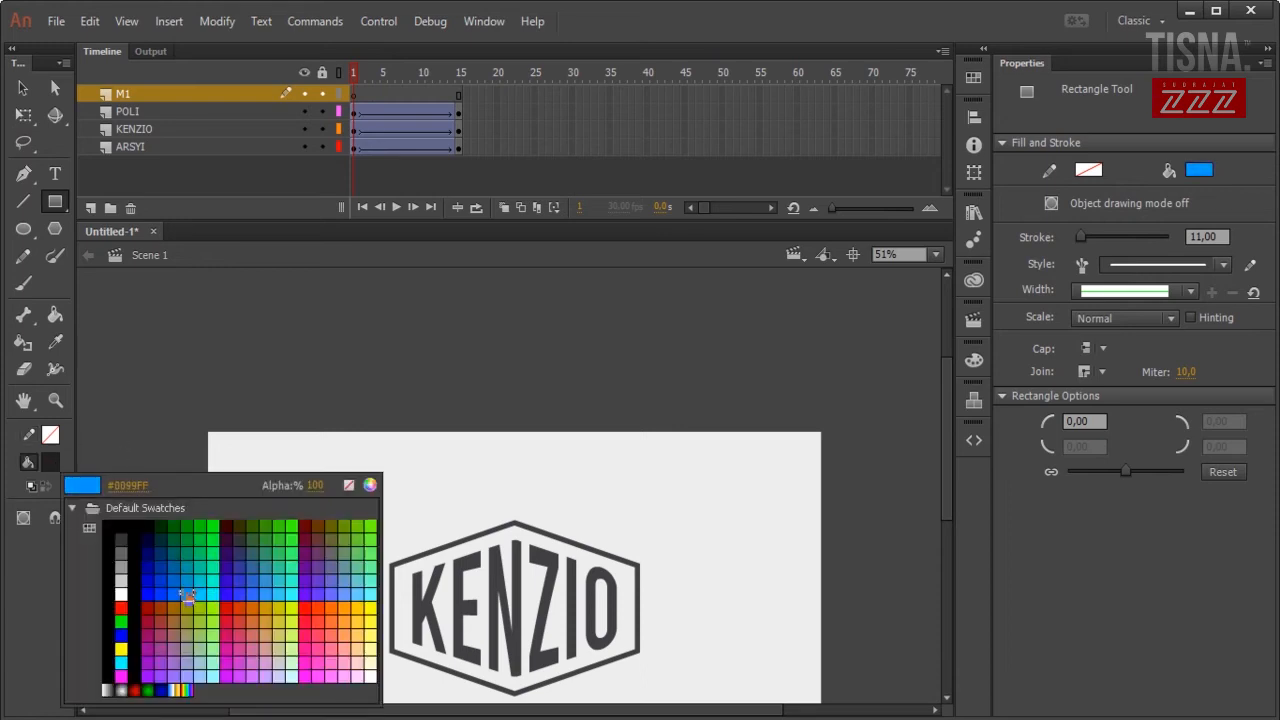
{"action": "left_click", "coordinate": [185, 594]}
{"action": "mouse_move", "coordinate": [370, 360]}
{"action": "left_mouse_down"}
{"action": "mouse_move", "coordinate": [614, 491]}
{"action": "mouse_move", "coordinate": [675, 508]}
{"action": "left_mouse_up"}
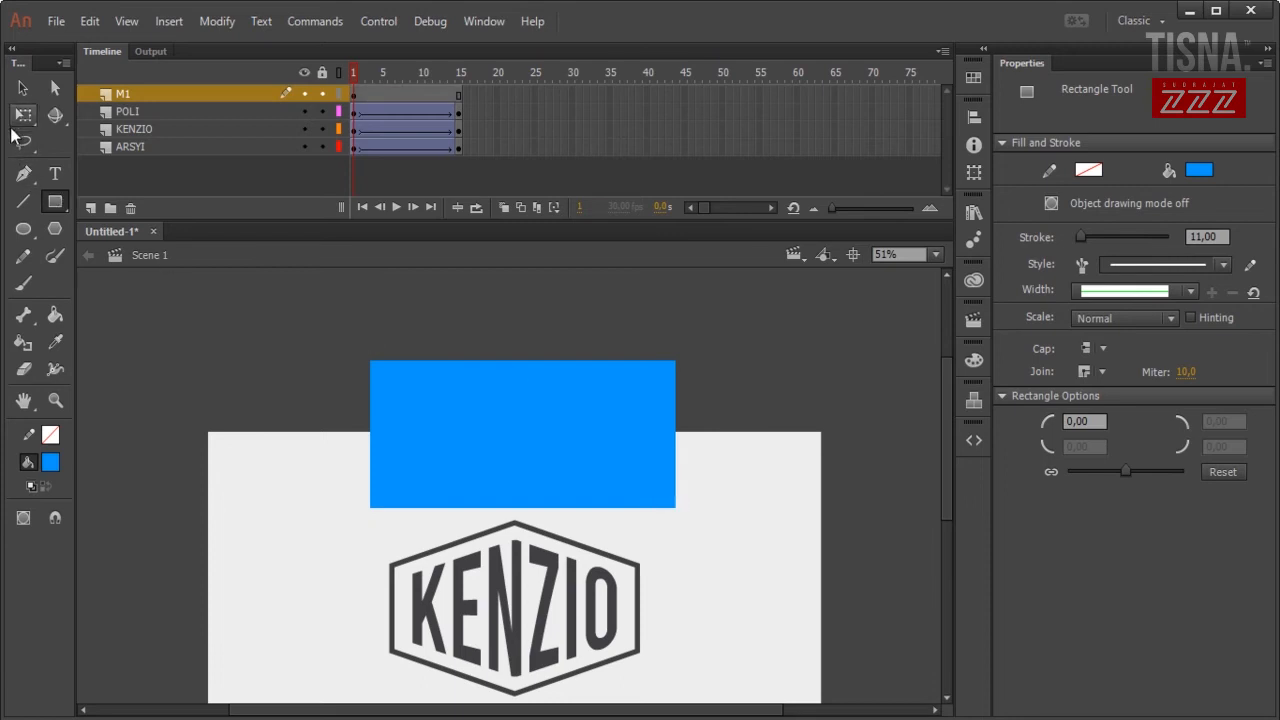
Move the blue rectangle down over the KENZIO logo.
{"action": "left_click", "coordinate": [16, 92]}
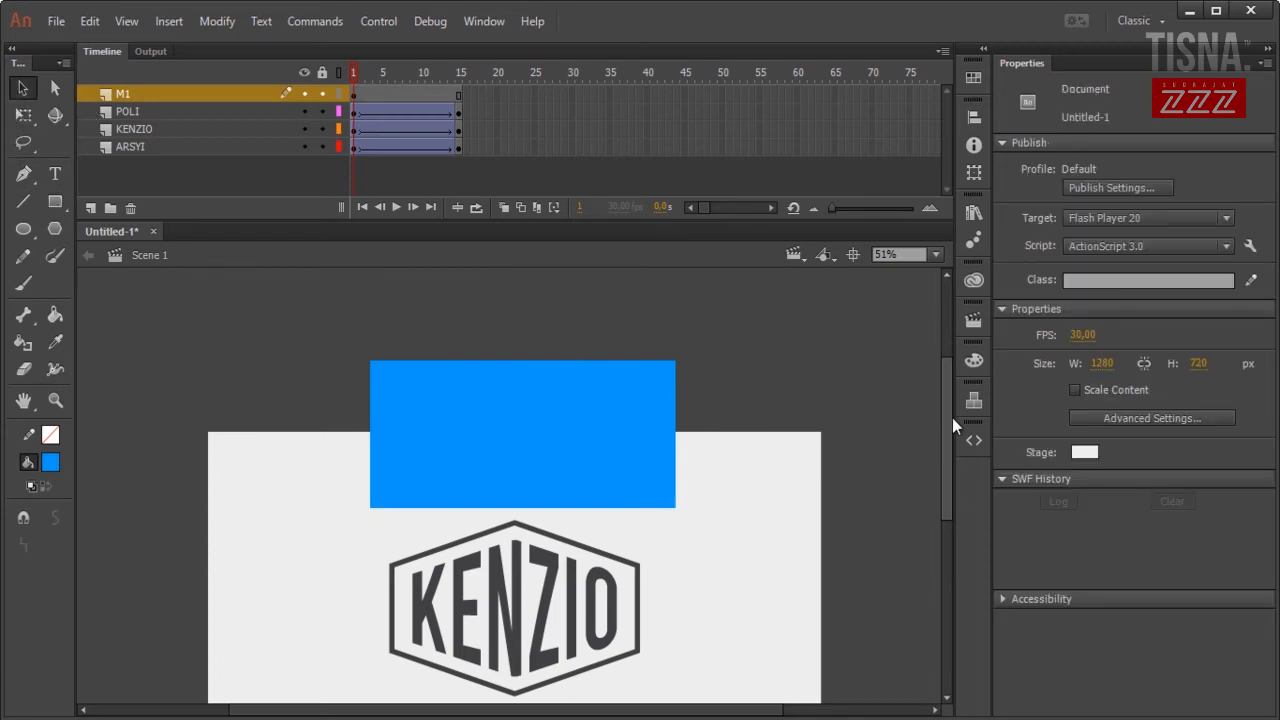
{"action": "left_click_drag", "start_coordinate": [951, 420], "coordinate": [948, 447]}
{"action": "left_click_drag", "start_coordinate": [600, 352], "coordinate": [584, 503]}
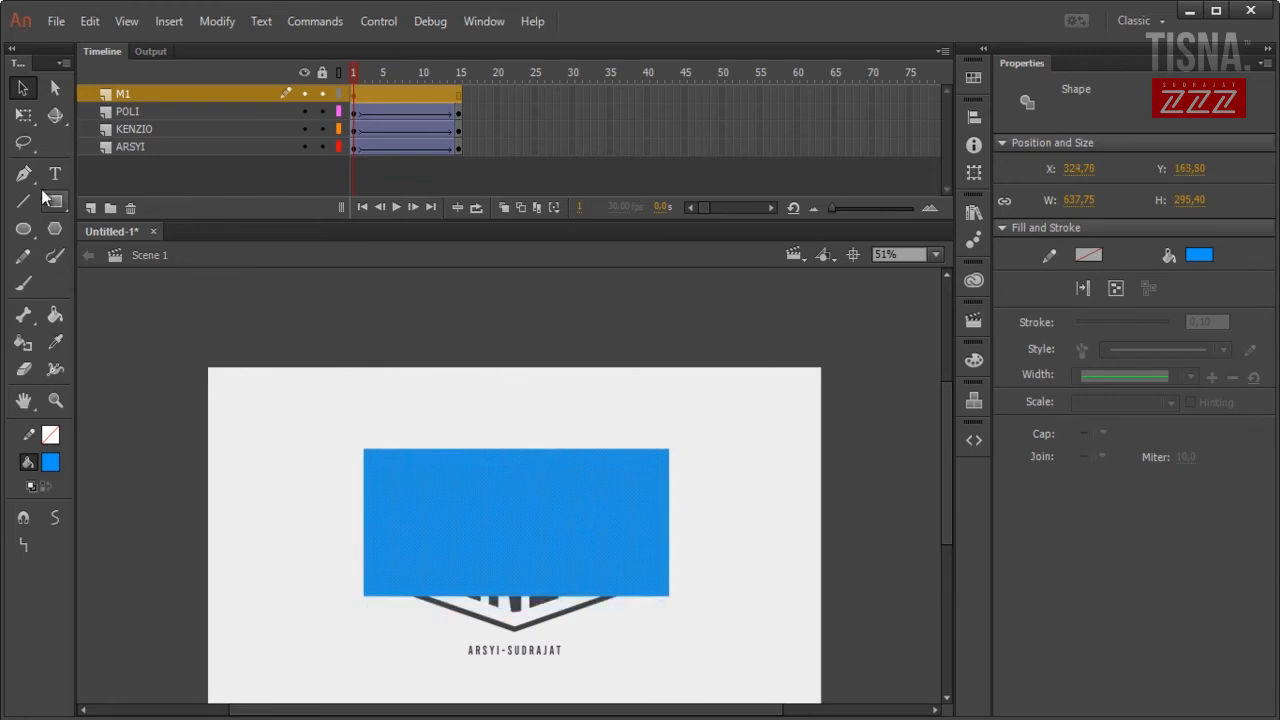
Enlarge the blue rectangle with Free Transform so it fully covers the logo.
{"action": "left_click", "coordinate": [23, 115]}
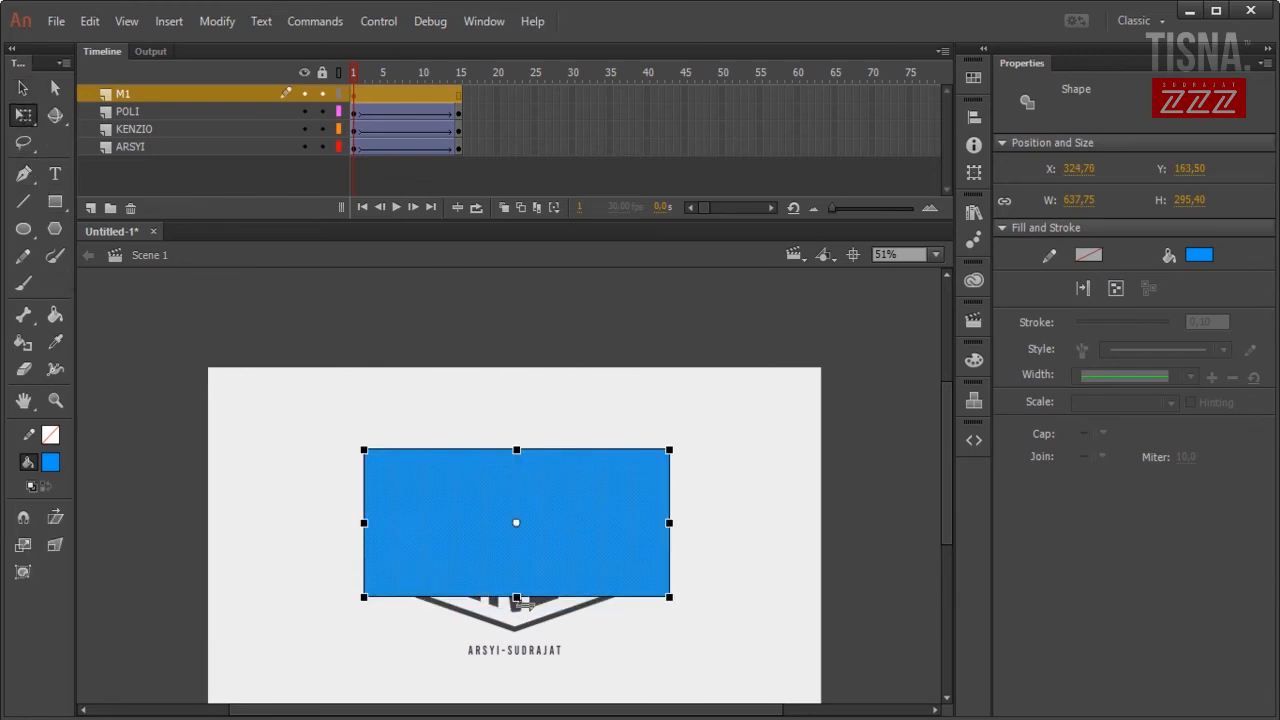
{"action": "left_click_drag", "start_coordinate": [517, 598], "coordinate": [517, 619]}
{"action": "mouse_move", "coordinate": [551, 555]}
{"action": "left_mouse_down"}
{"action": "mouse_move", "coordinate": [551, 577]}
{"action": "mouse_move", "coordinate": [552, 563]}
{"action": "left_mouse_up"}
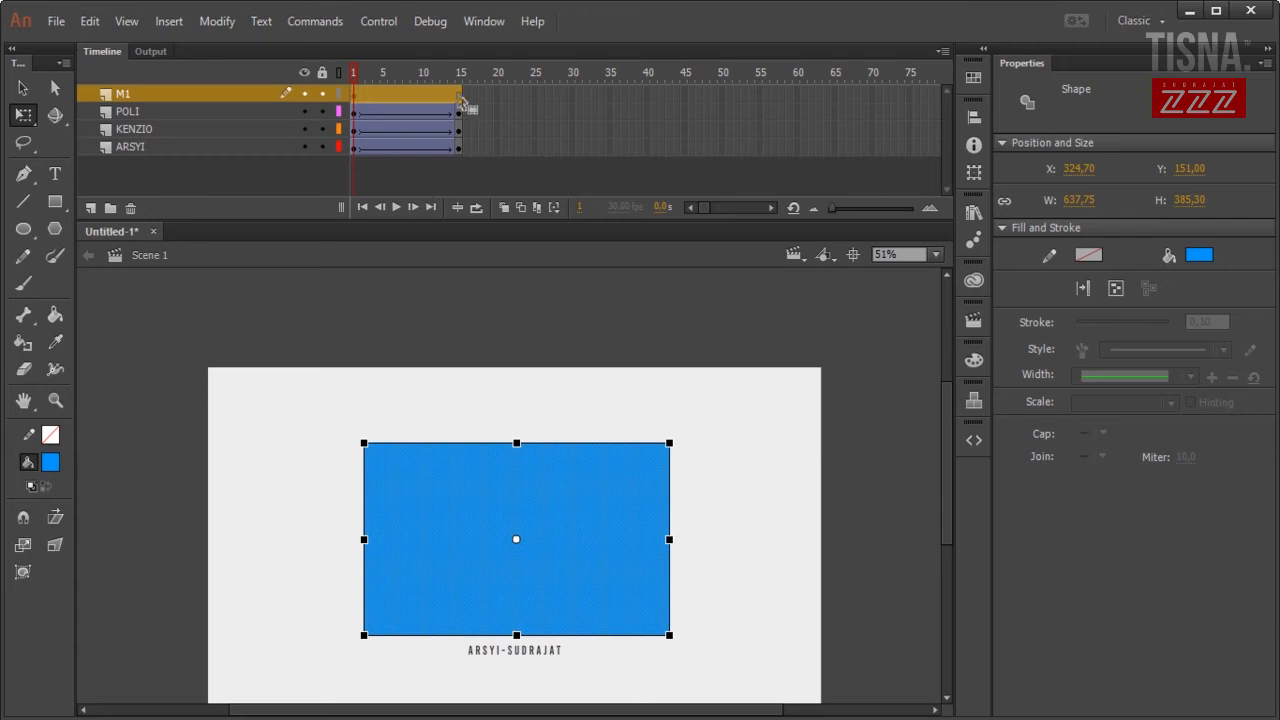
Add a frame-15 keyframe on M1 and a classic tween eased 100 out.
{"action": "right_click", "coordinate": [459, 95]}
{"action": "left_click", "coordinate": [532, 250]}
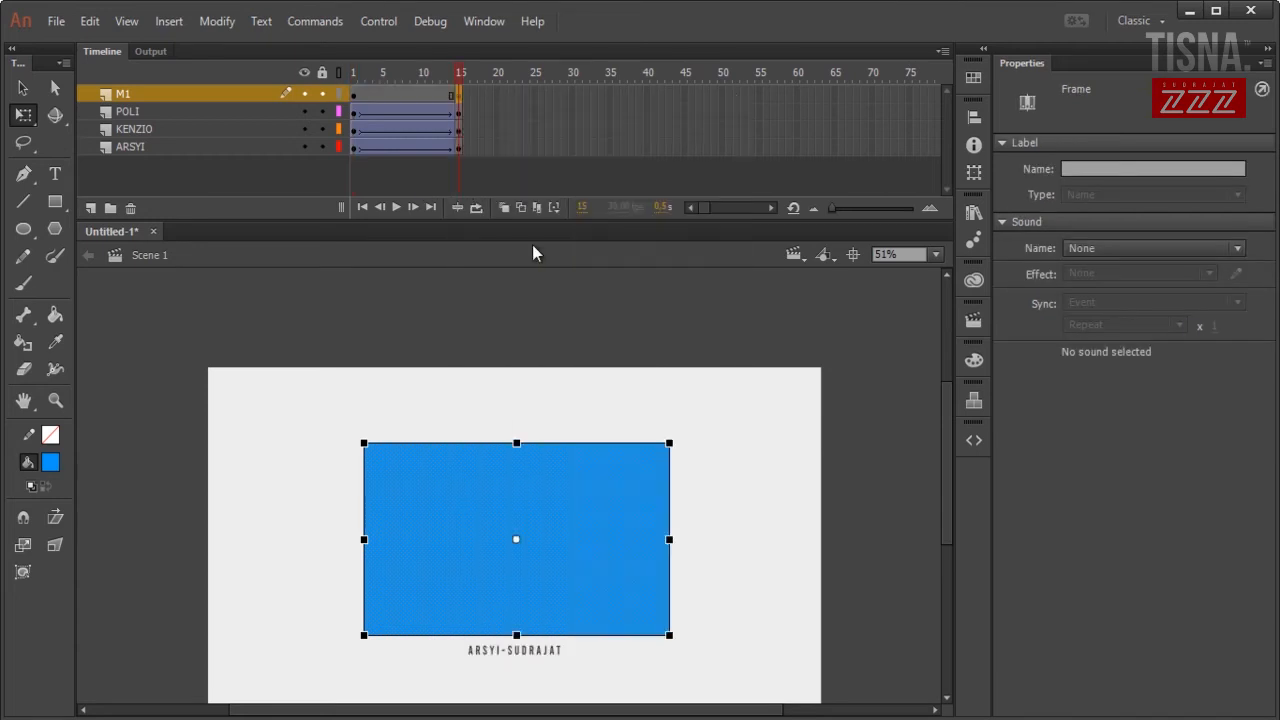
{"action": "right_click", "coordinate": [388, 95]}
{"action": "left_click", "coordinate": [468, 143]}
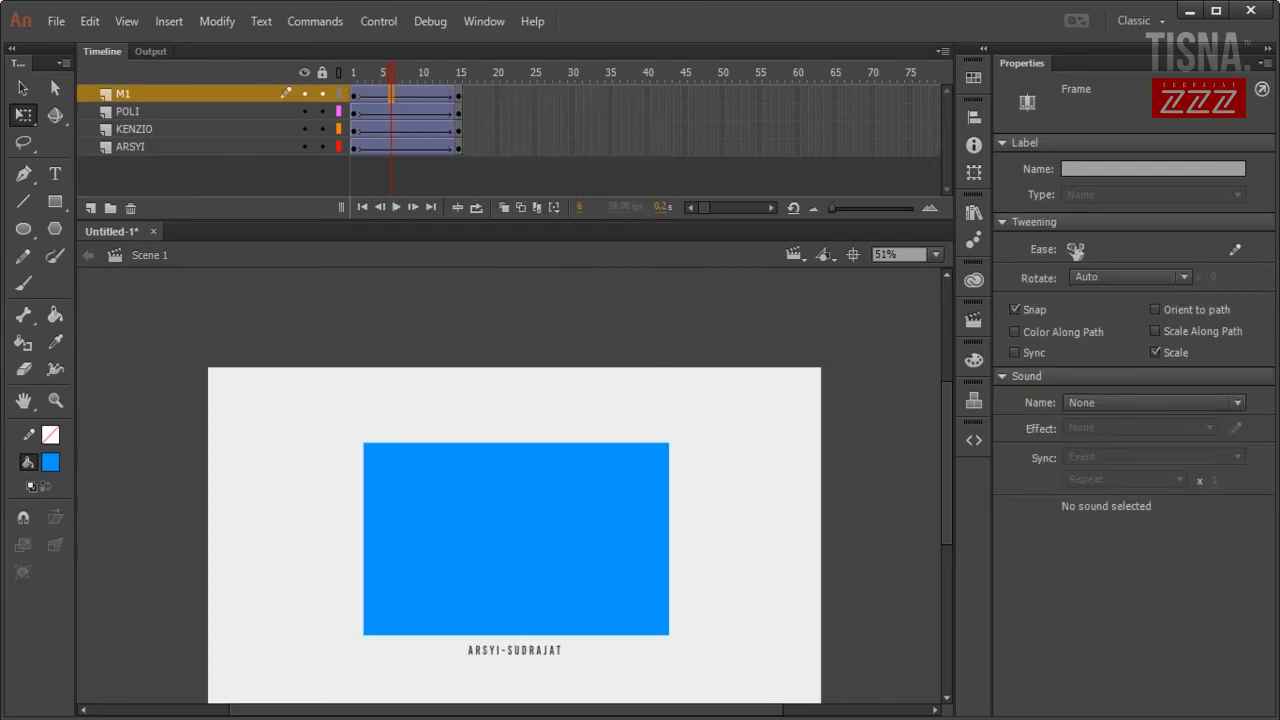
{"action": "left_click_drag", "start_coordinate": [1076, 248], "coordinate": [1214, 250]}
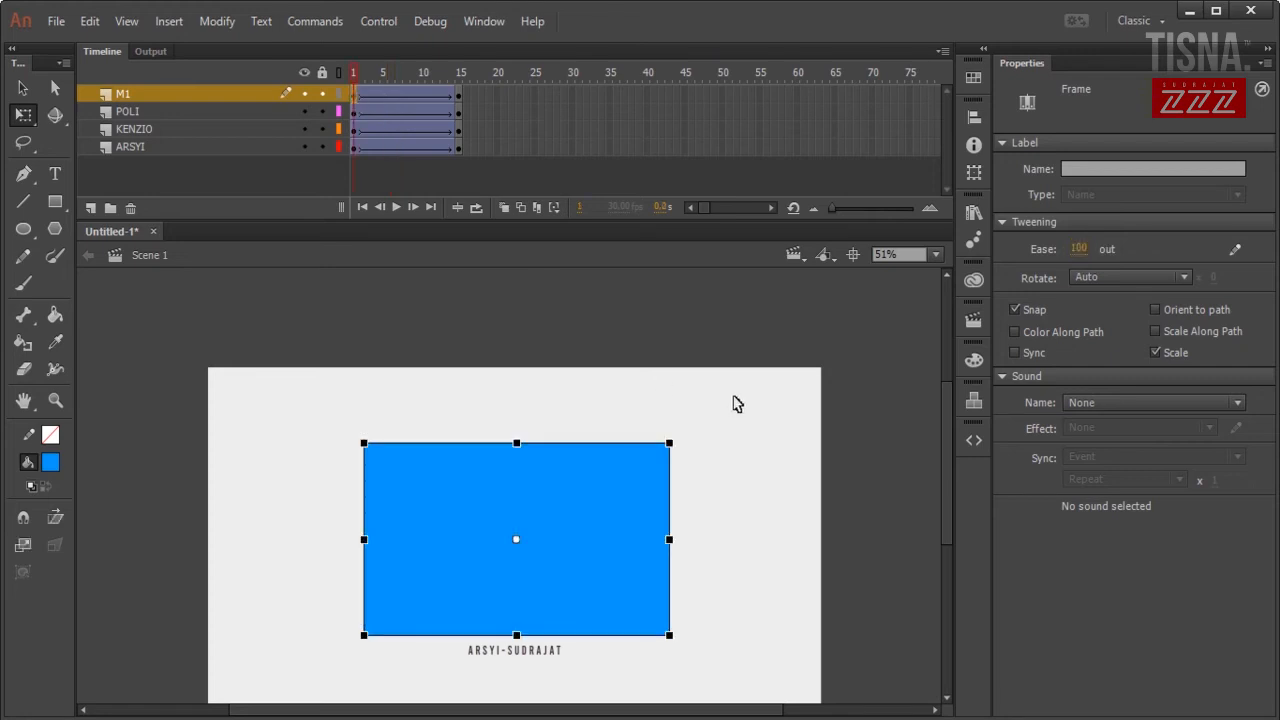
Raise the frame-1 rectangle above the logo and preview it sliding down.
{"action": "key", "text": "shift+Up"}
{"action": "key", "text": "shift+Up"}
{"action": "key", "text": "shift+Up"}
{"action": "key", "text": "shift+Up"}
{"action": "key", "text": "shift+Up"}
{"action": "key", "text": "shift+Up"}
{"action": "key", "text": "shift+Up"}
{"action": "key", "text": "shift+Up"}
{"action": "key", "text": "shift+Up"}
{"action": "key", "text": "shift+Up"}
{"action": "key", "text": "shift+Up"}
{"action": "key", "text": "shift+Up"}
{"action": "key", "text": "shift+Up"}
{"action": "key", "text": "shift+Up"}
{"action": "key", "text": "shift+Up"}
{"action": "key", "text": "shift+Up"}
{"action": "key", "text": "shift+Up"}
{"action": "key", "text": "shift+Up"}
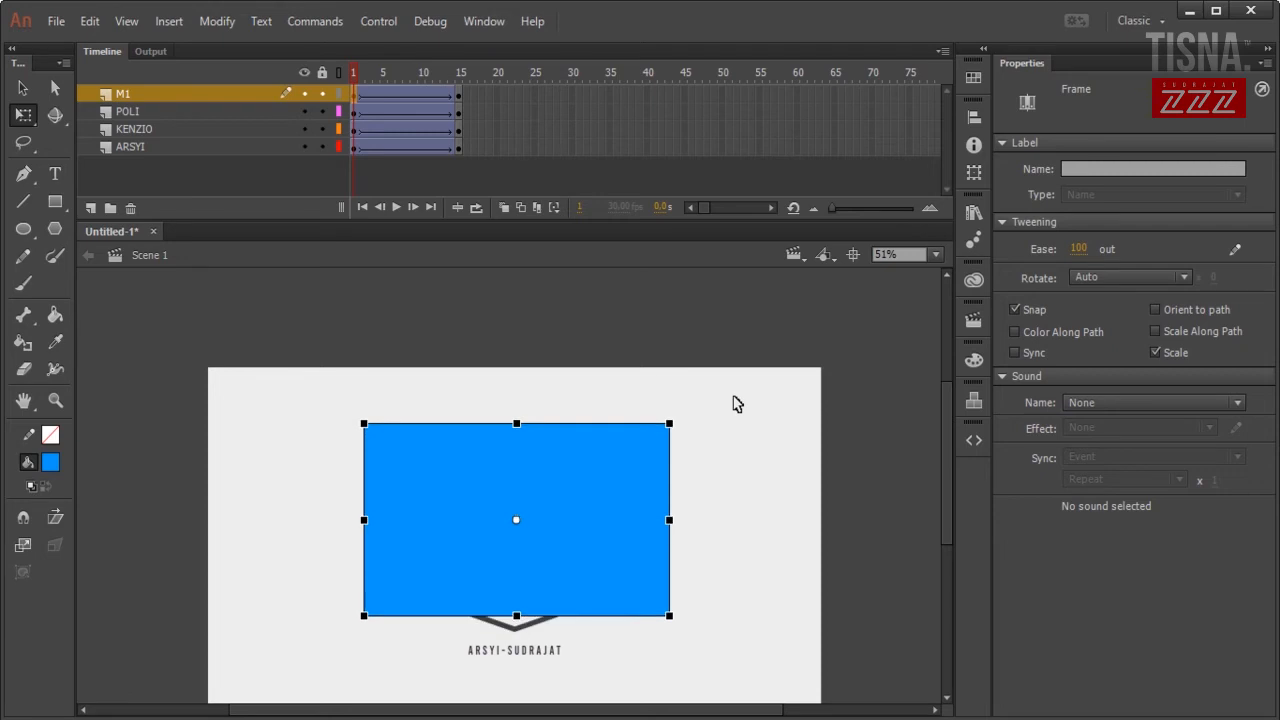
{"action": "key", "text": "shift+Up"}
{"action": "key", "text": "shift+Up"}
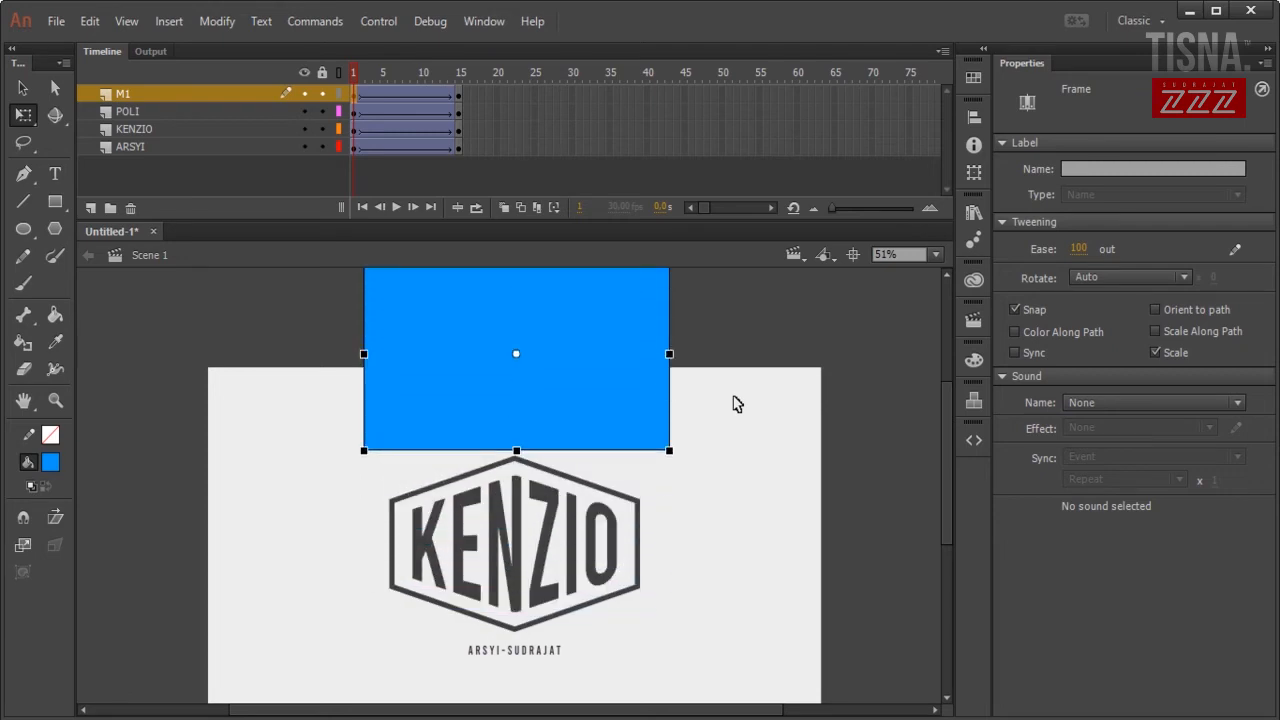
{"action": "key", "text": "Return"}
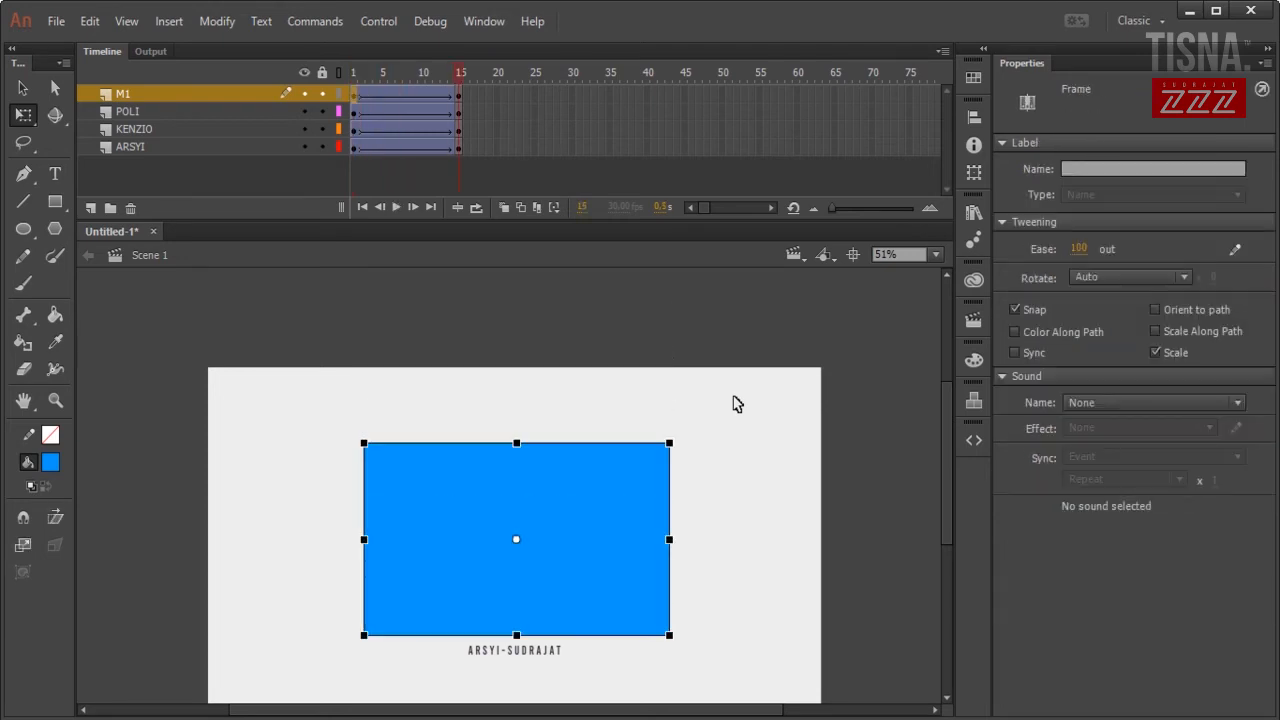
{"action": "key", "text": "Return"}
{"action": "key", "text": "Return"}
{"action": "key", "text": "Return"}
{"action": "key", "text": "Return"}
{"action": "key", "text": "Return"}
{"action": "key", "text": "Return"}
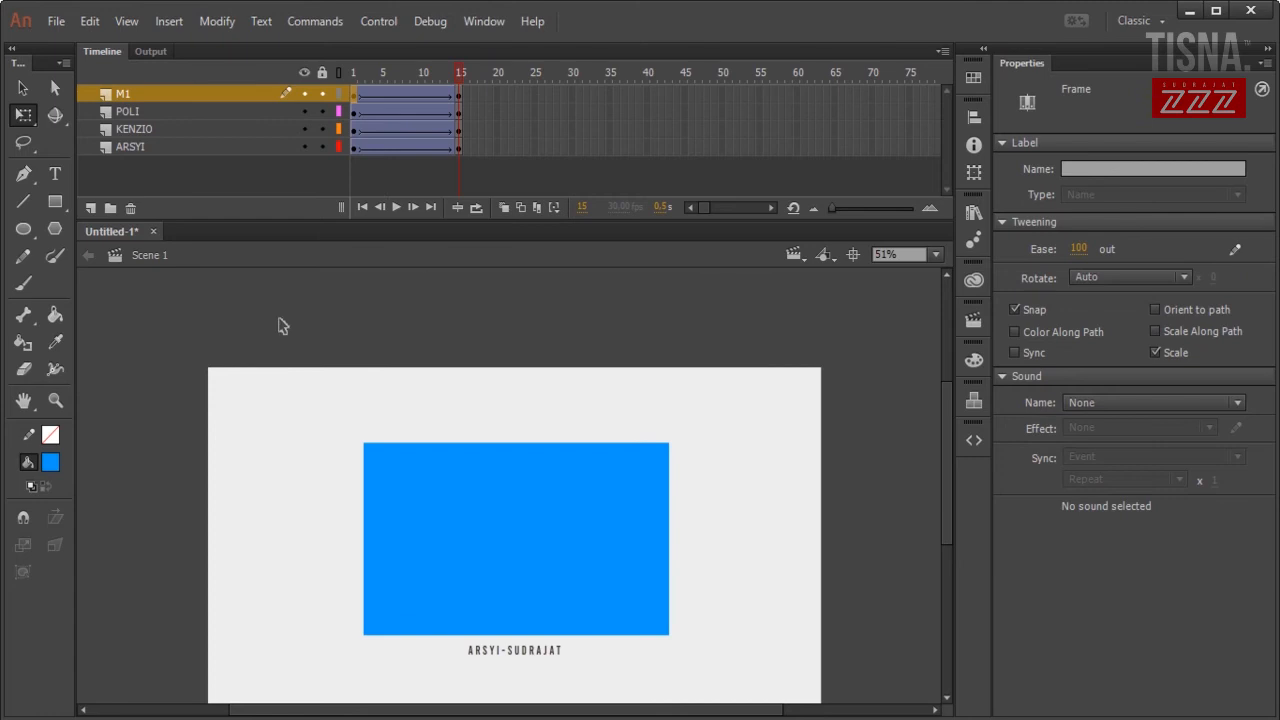
Set the POLI hexagon's Alpha to 0 at frame 1 and preview the fade-in.
{"action": "left_click", "coordinate": [356, 112]}
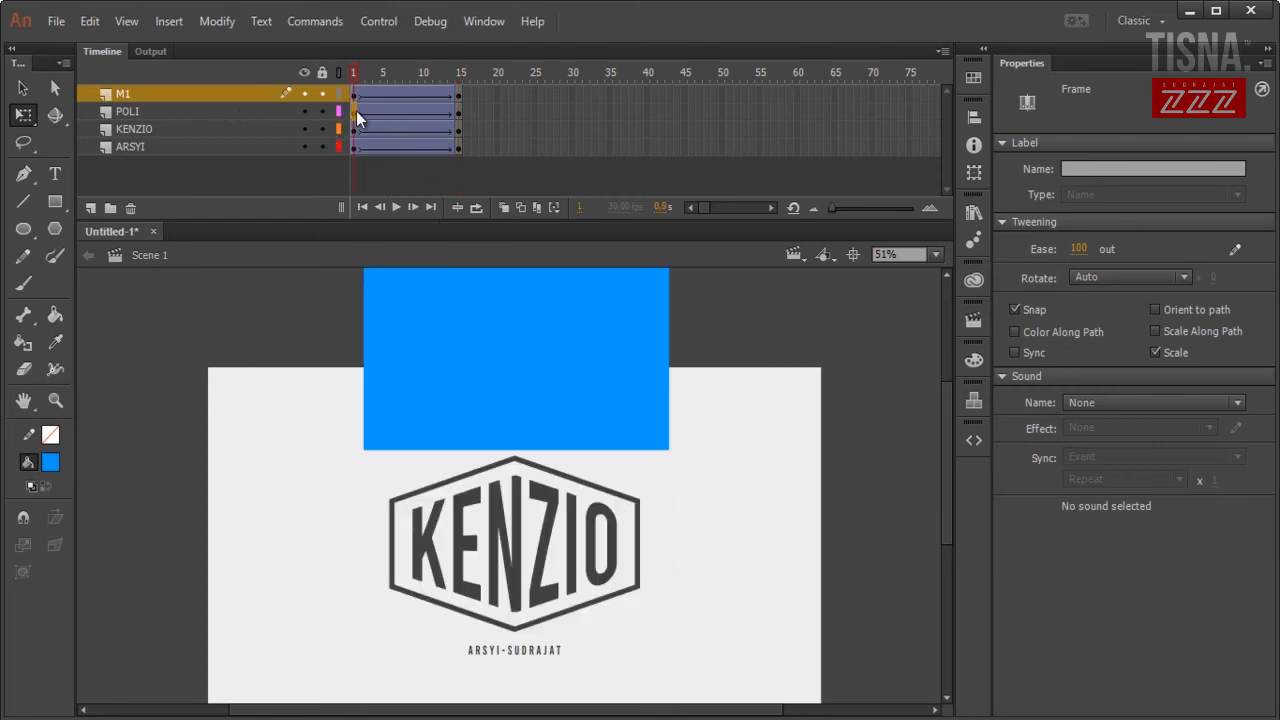
{"action": "left_click", "coordinate": [632, 507]}
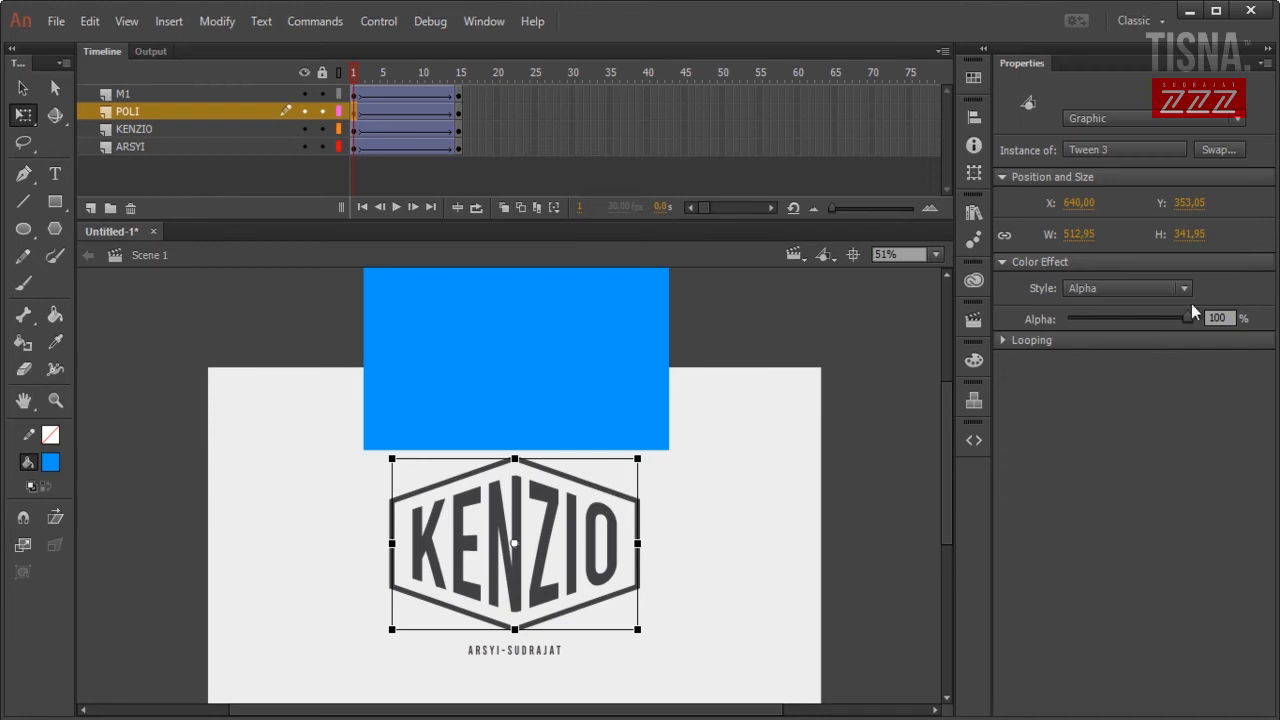
{"action": "left_click_drag", "start_coordinate": [1184, 319], "coordinate": [1051, 327]}
{"action": "left_click", "coordinate": [923, 435]}
{"action": "key", "text": "Return"}
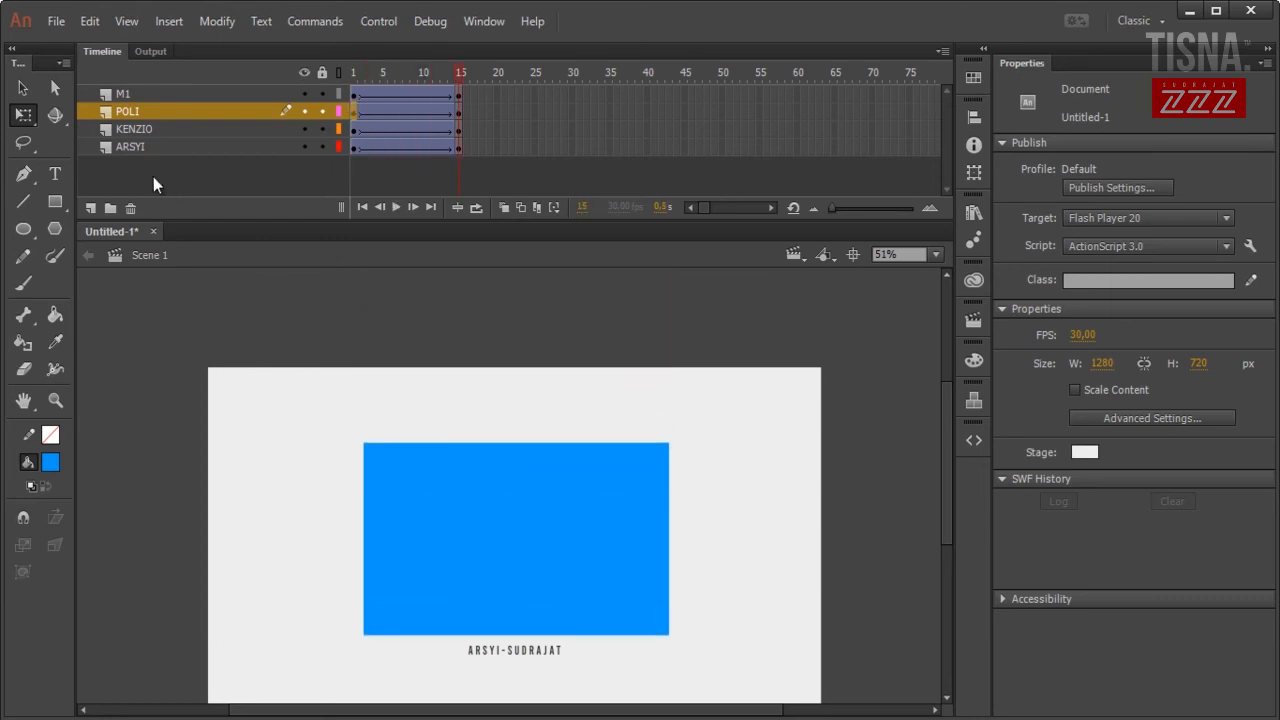
Turn layer M1 into a mask over POLI and preview the hexagon reveal.
{"action": "left_click", "coordinate": [162, 94]}
{"action": "right_click", "coordinate": [162, 94]}
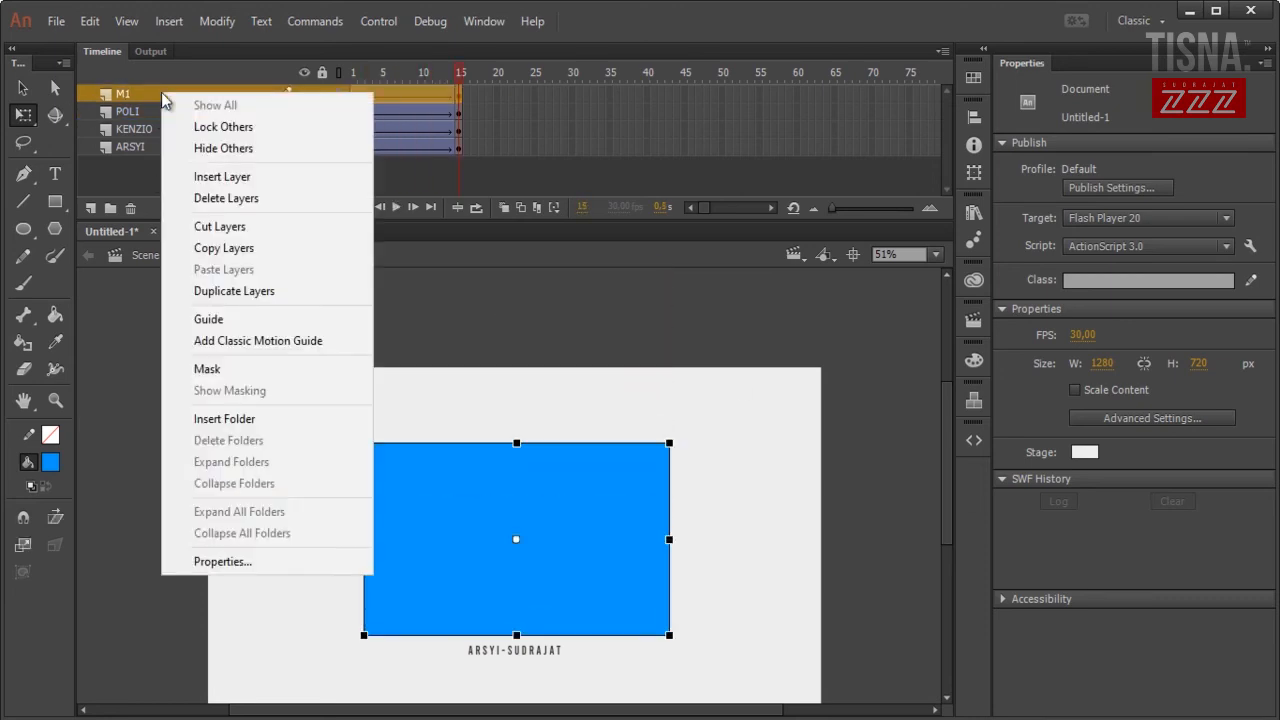
{"action": "left_click", "coordinate": [288, 378]}
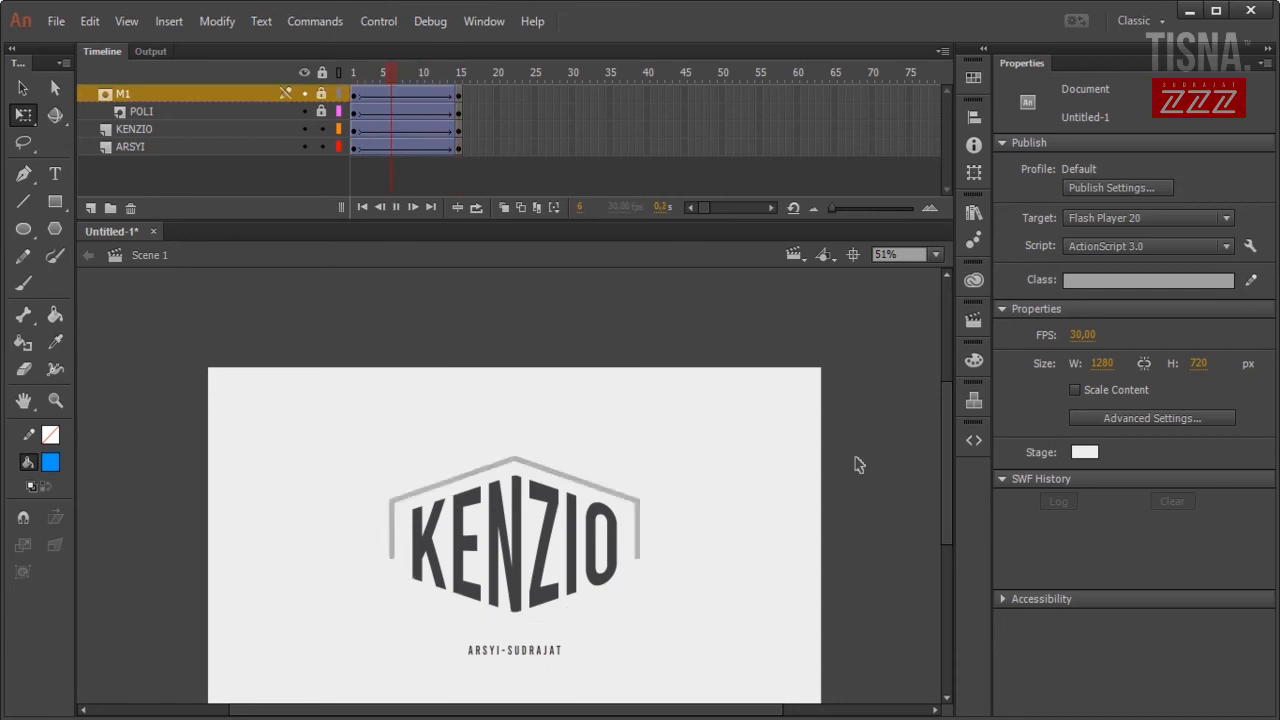
{"action": "key", "text": "Return"}
{"action": "key", "text": "Return"}
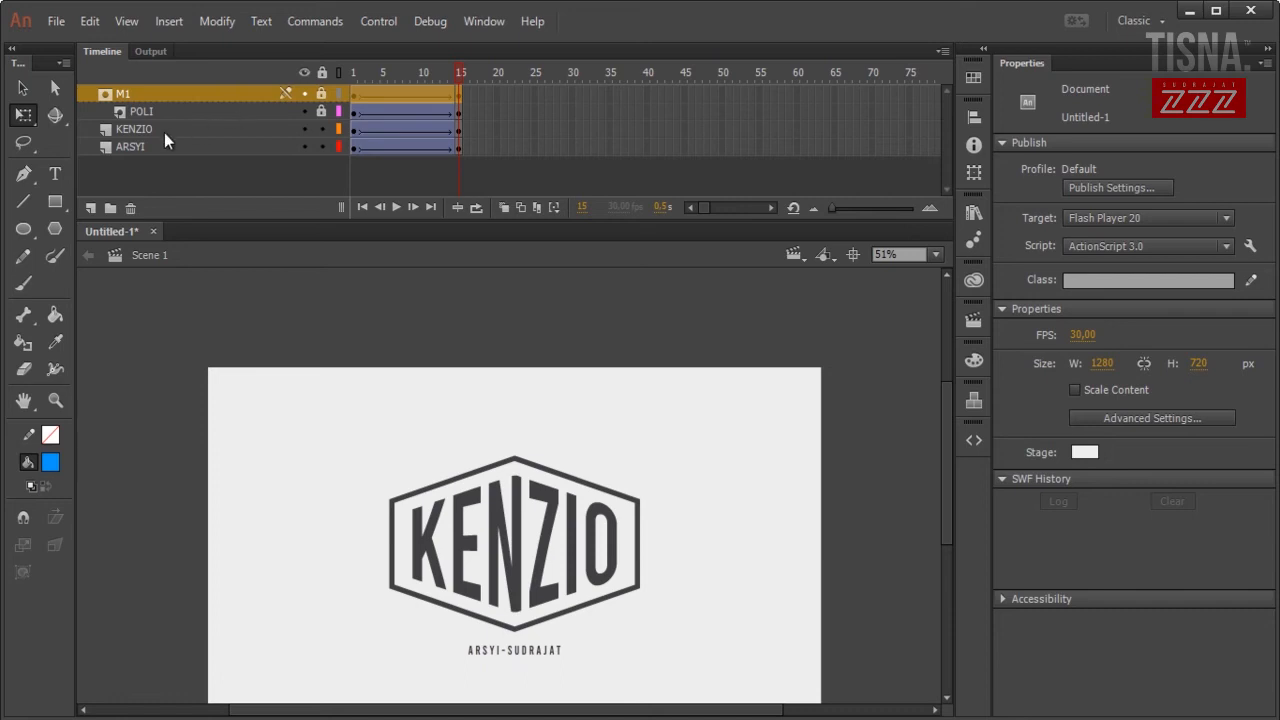
Add a new layer above KENZIO and name it M2.
{"action": "left_click", "coordinate": [160, 129]}
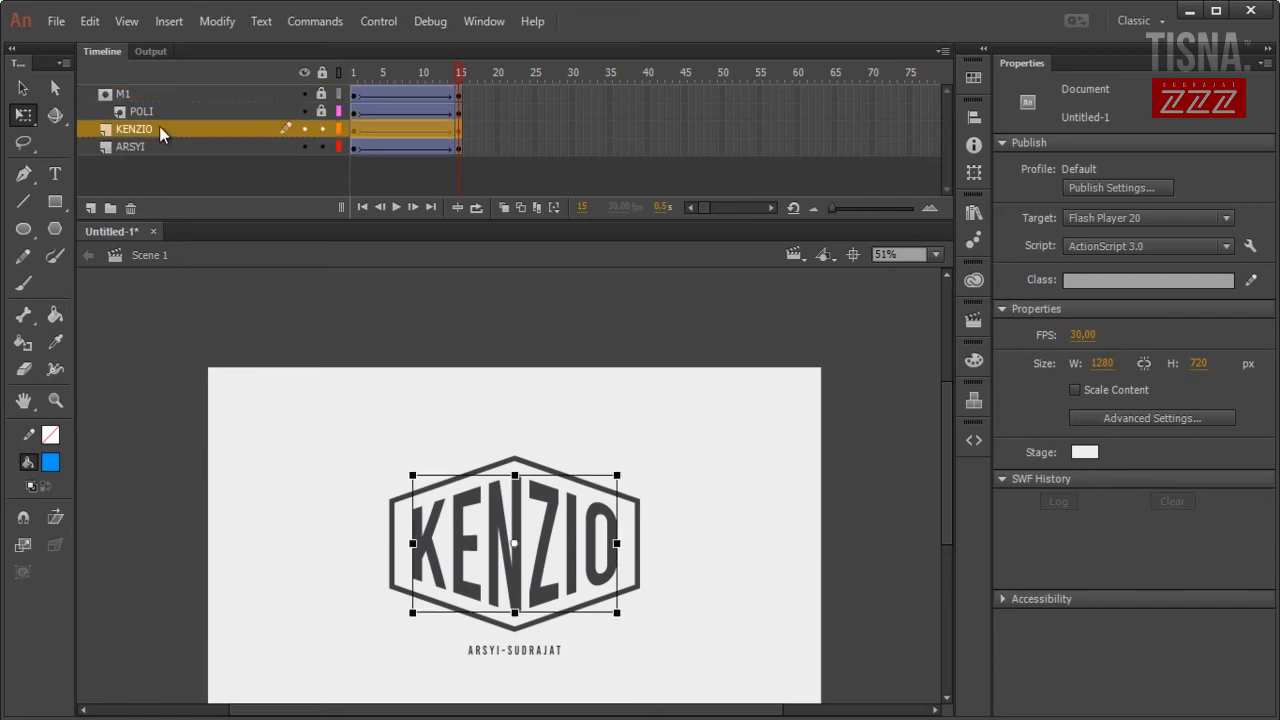
{"action": "left_click", "coordinate": [88, 206]}
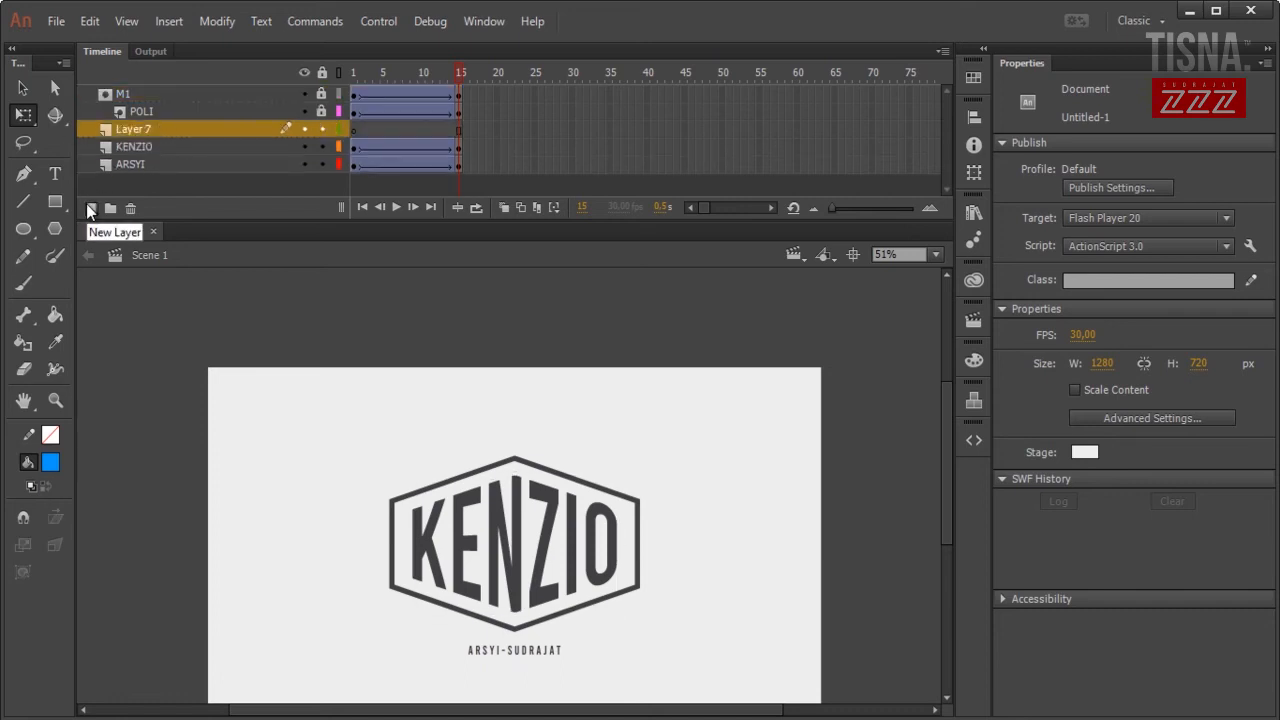
{"action": "double_click", "coordinate": [147, 128]}
{"action": "type", "text": "M2"}
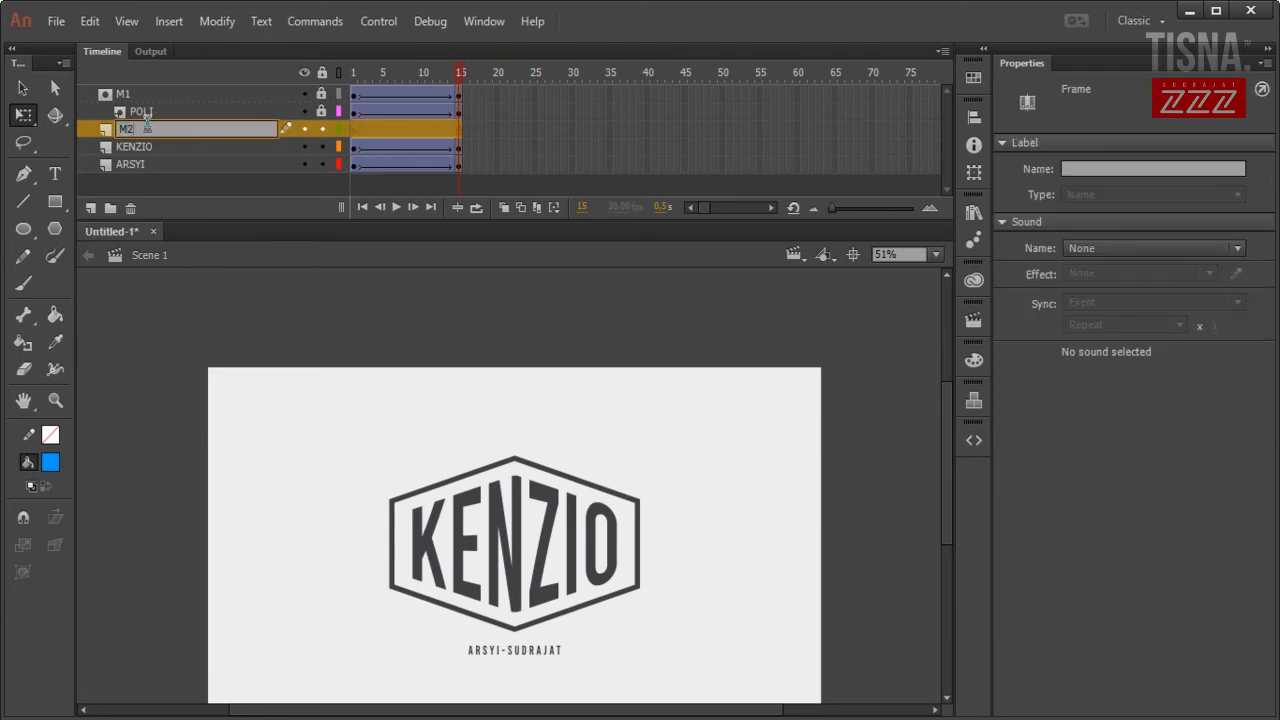
{"action": "left_click", "coordinate": [229, 308]}
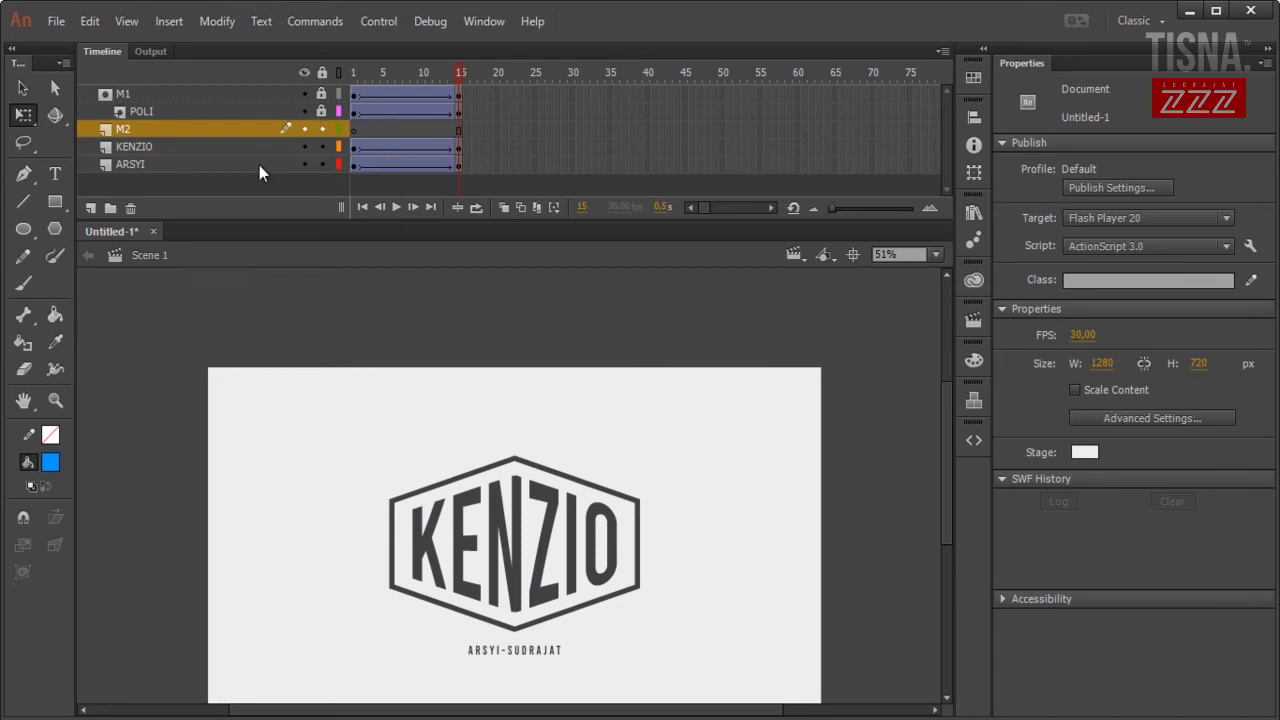
Unlock M1, copy its blue rectangle at frame 1, and relock the mask layer.
{"action": "left_click", "coordinate": [354, 94]}
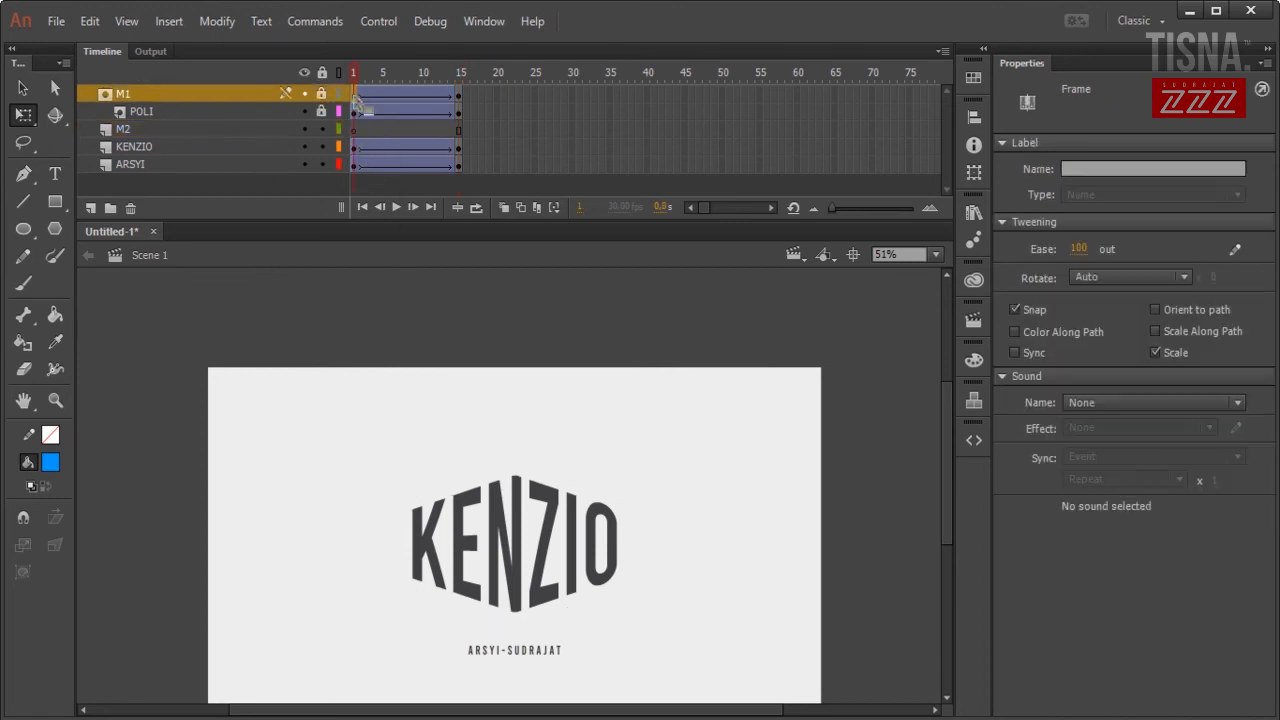
{"action": "left_click", "coordinate": [460, 95]}
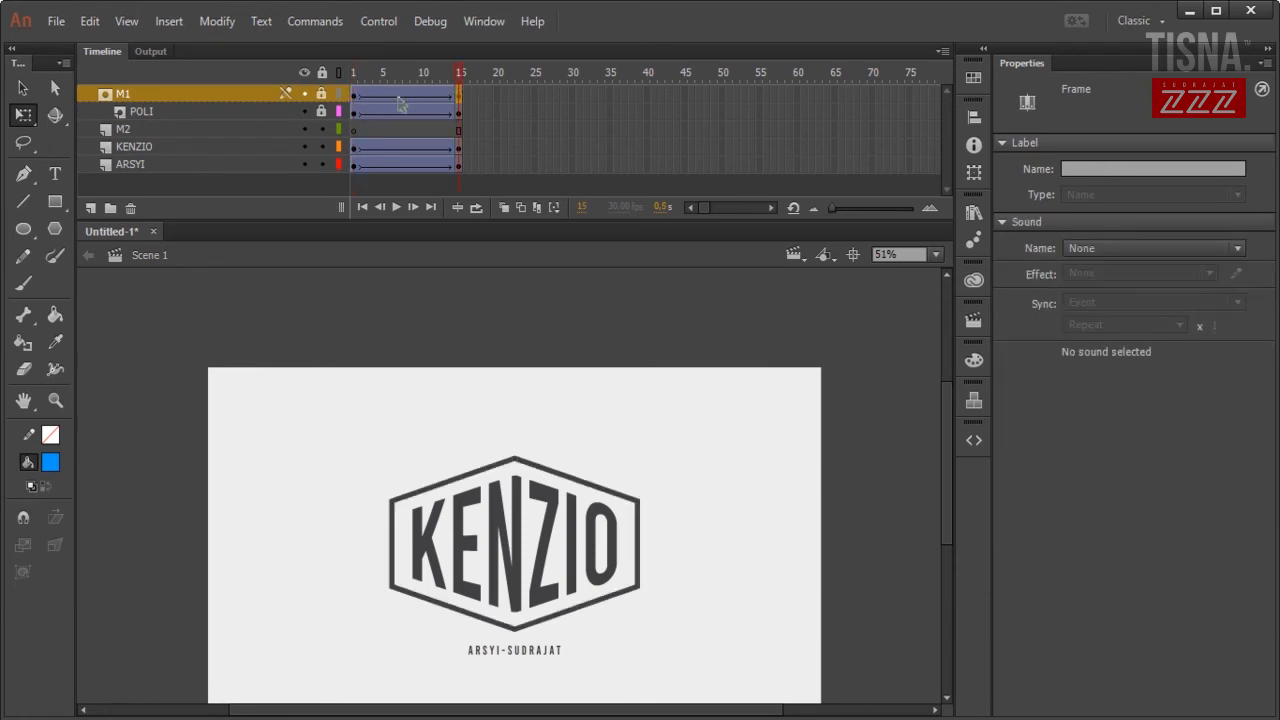
{"action": "left_click", "coordinate": [354, 94]}
{"action": "left_click", "coordinate": [321, 94]}
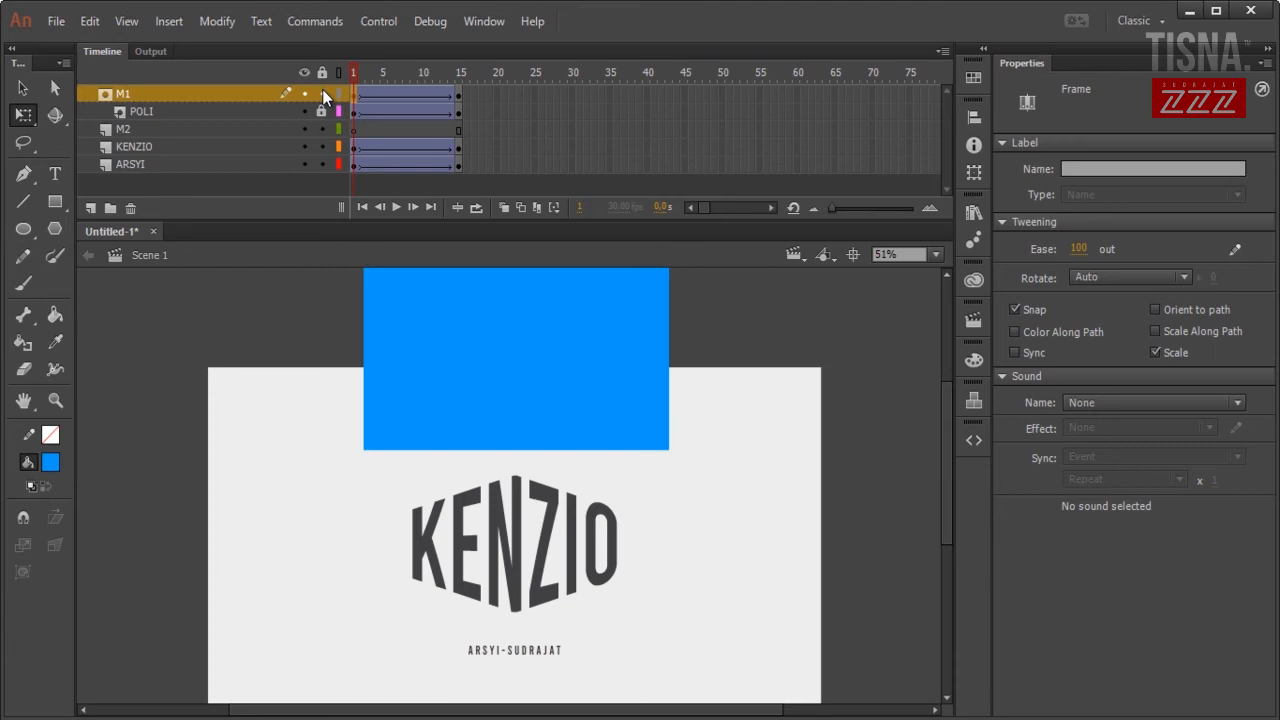
{"action": "left_click", "coordinate": [354, 94]}
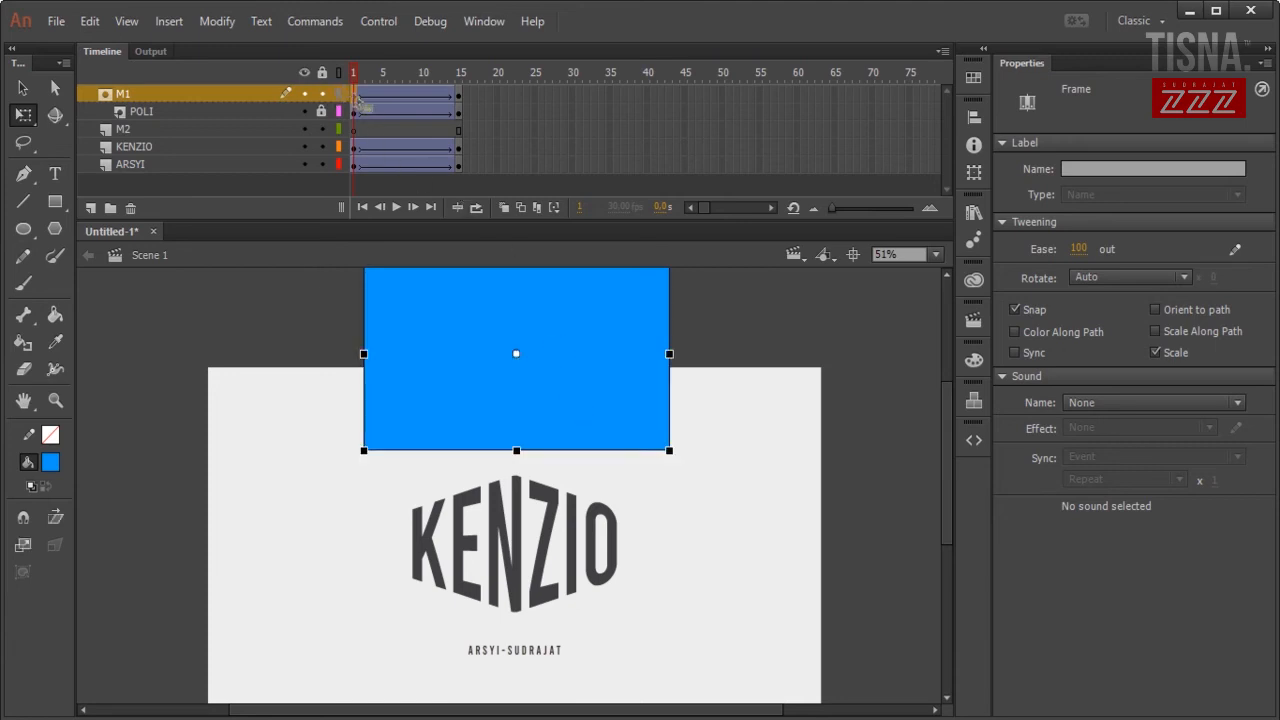
{"action": "right_click", "coordinate": [571, 408]}
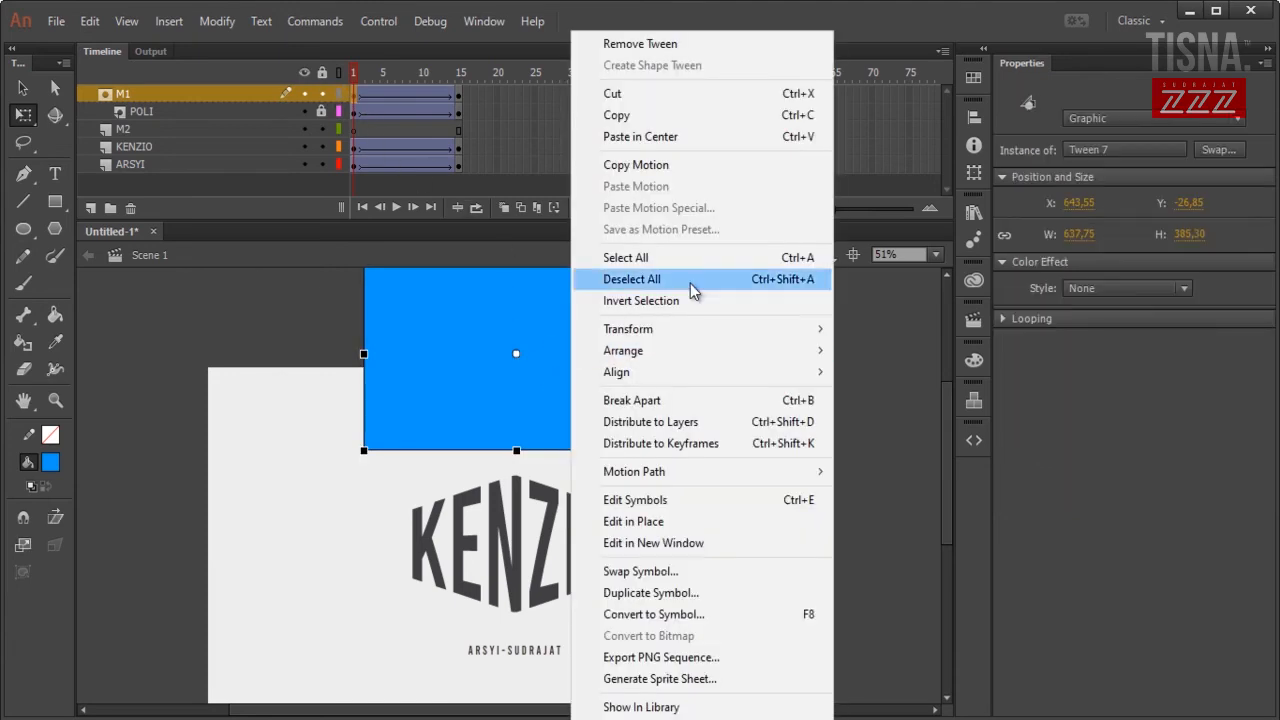
{"action": "left_click", "coordinate": [628, 116]}
{"action": "left_click", "coordinate": [321, 94]}
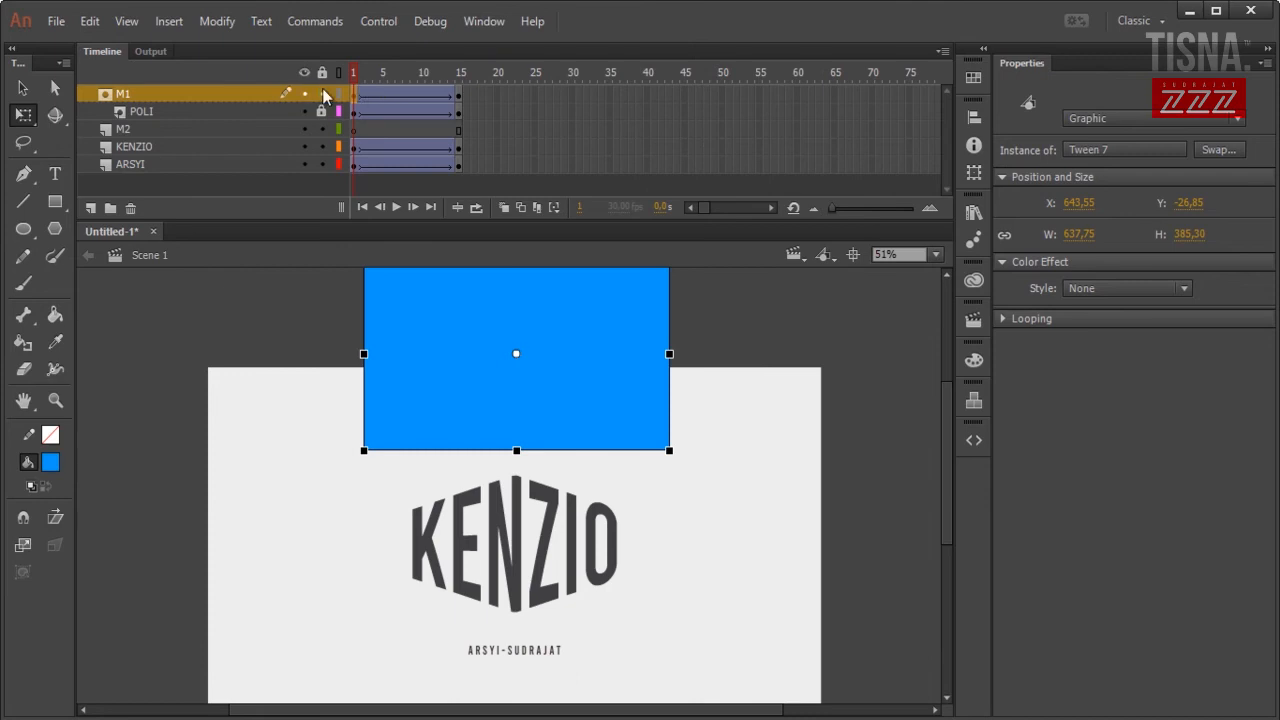
{"action": "left_click", "coordinate": [355, 130]}
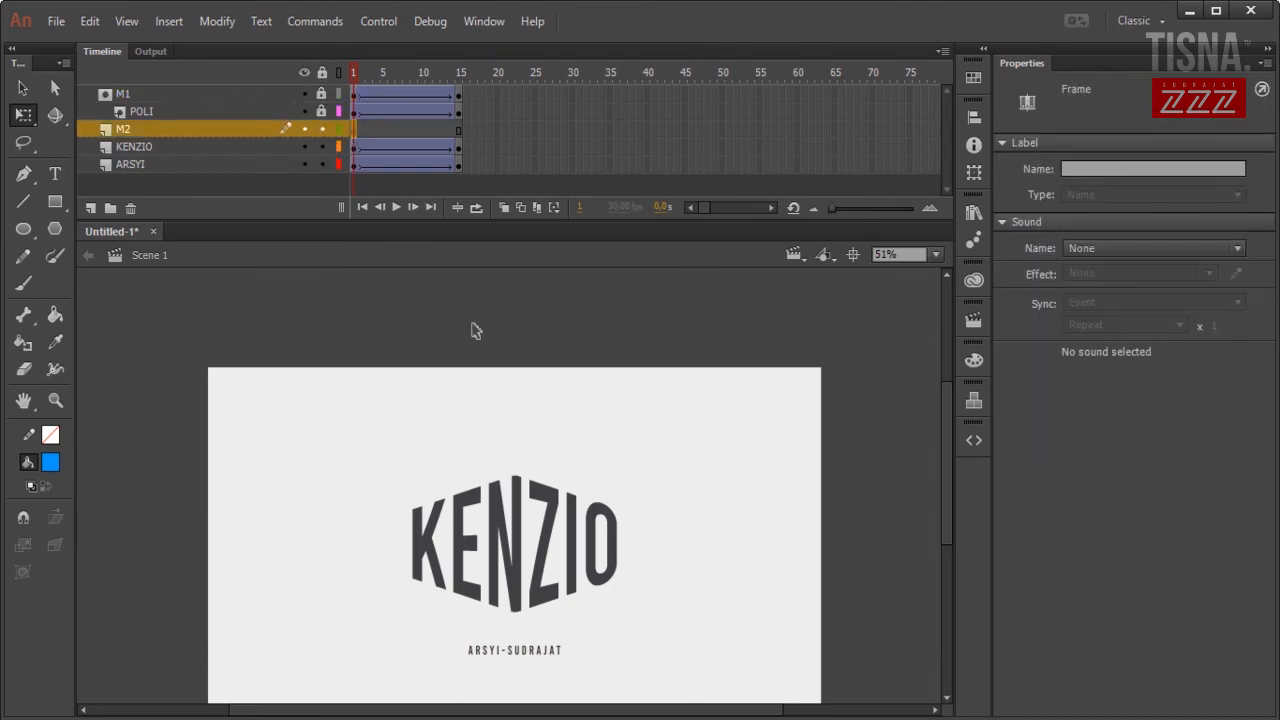
Paste the rectangle in place on M2 and add a frame-15 keyframe with it nudged down.
{"action": "right_click", "coordinate": [447, 342]}
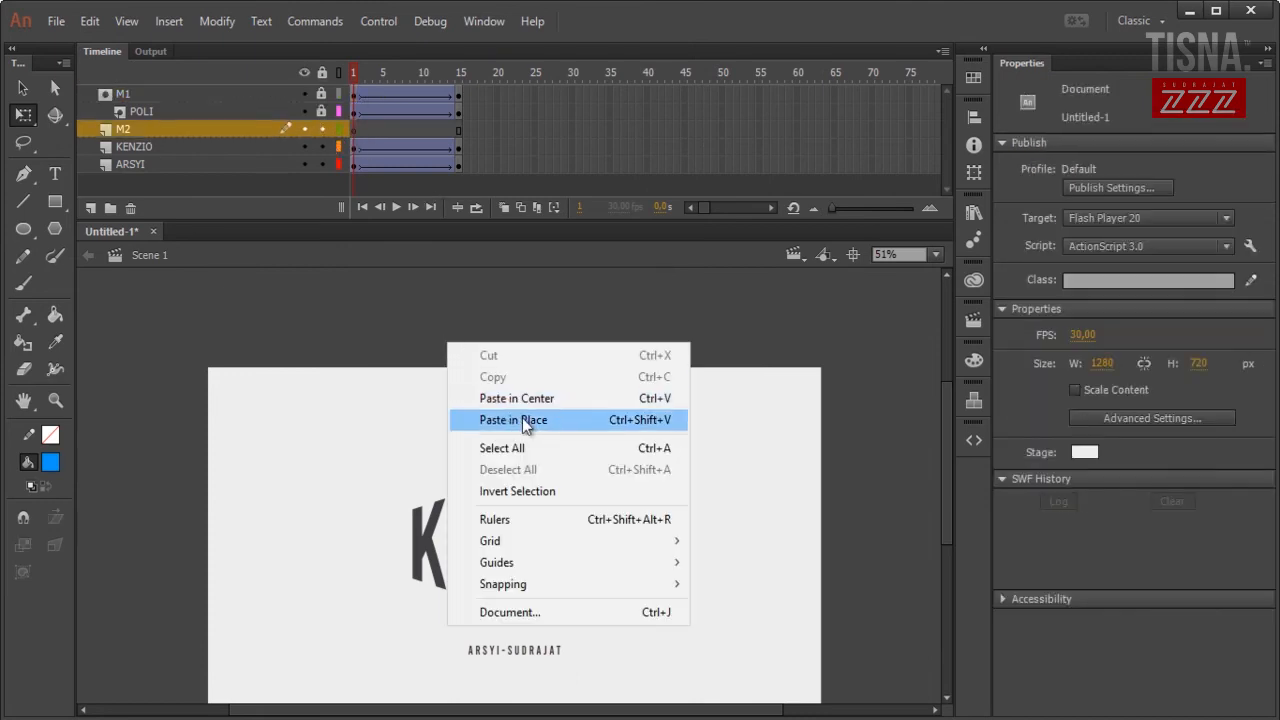
{"action": "left_click", "coordinate": [525, 420]}
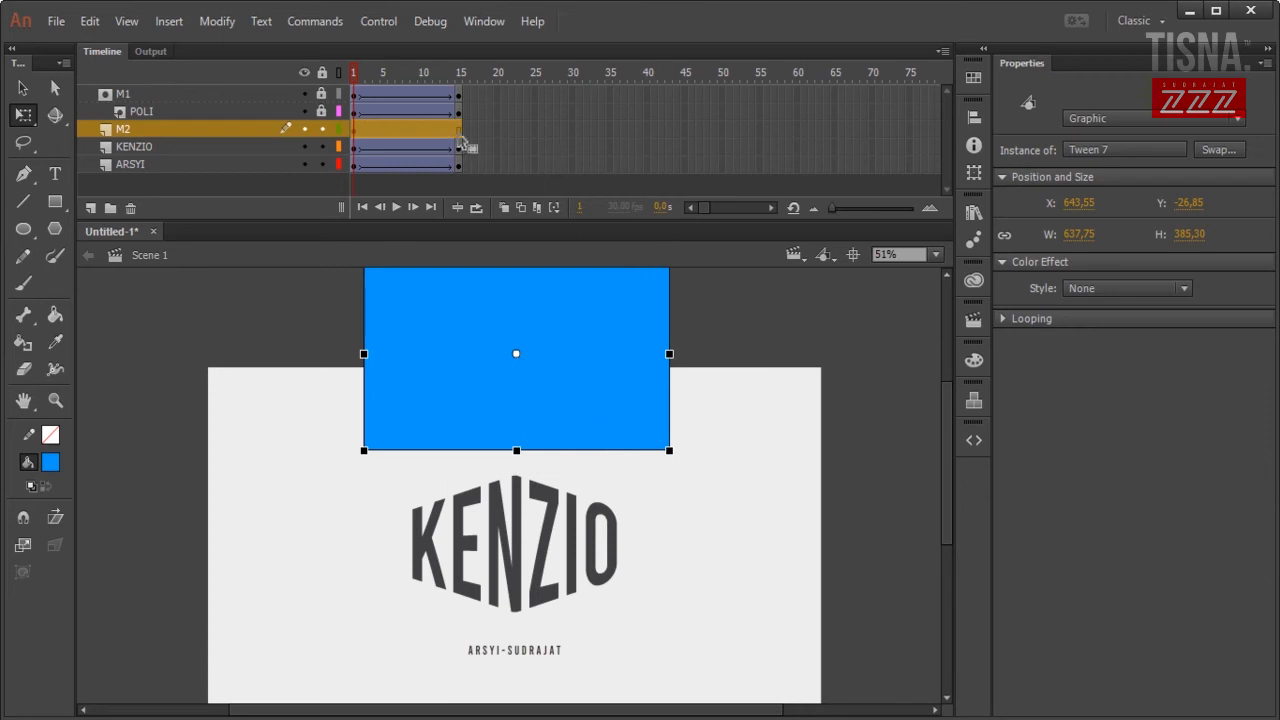
{"action": "left_click", "coordinate": [460, 131]}
{"action": "right_click", "coordinate": [459, 133]}
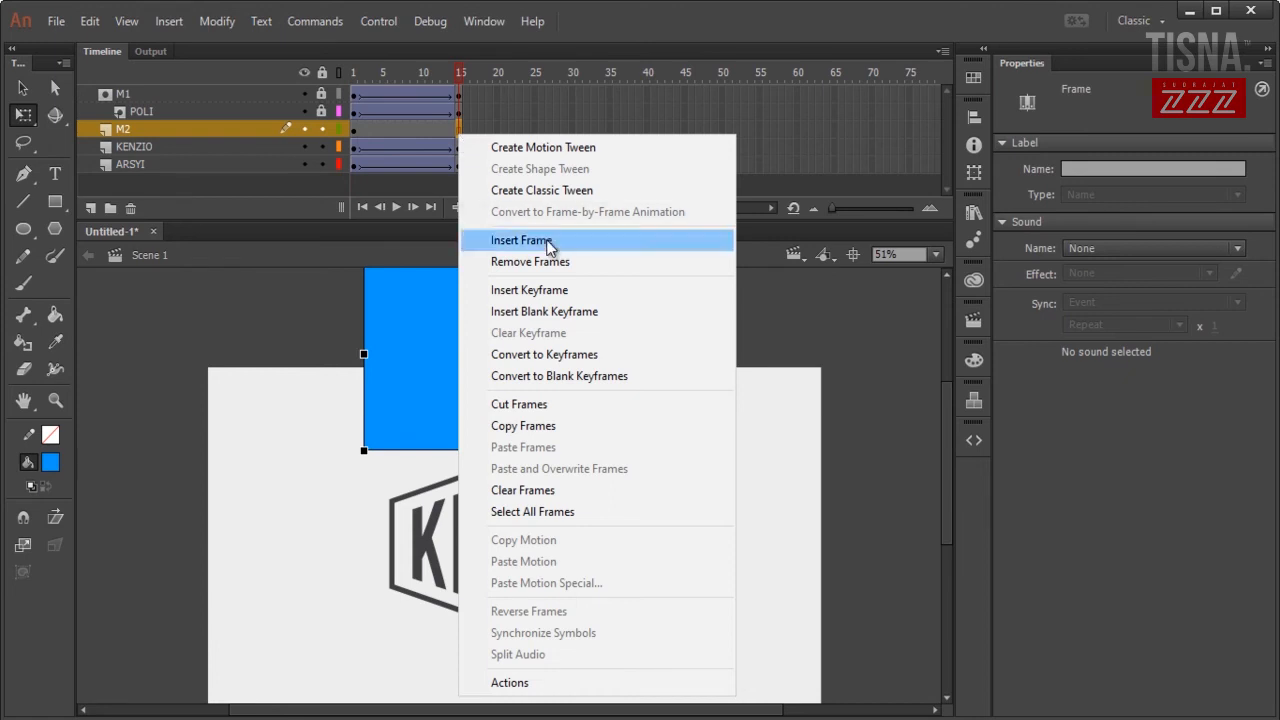
{"action": "left_click", "coordinate": [567, 292]}
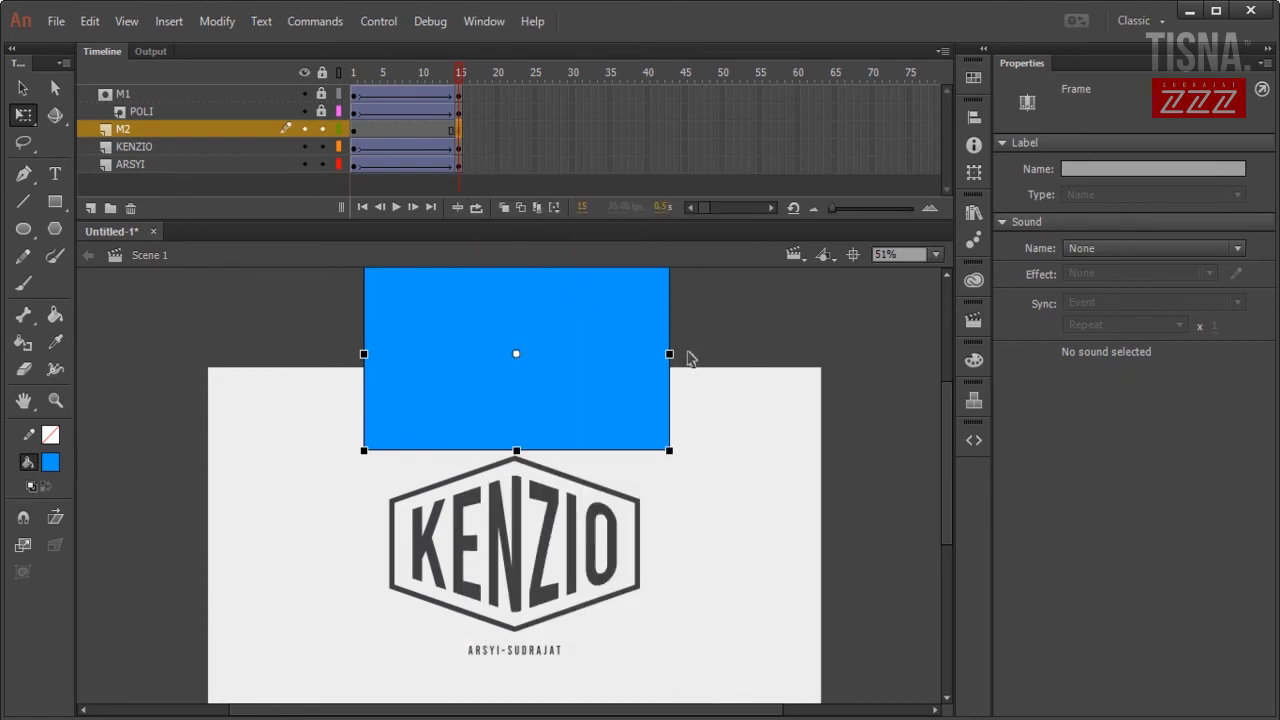
{"action": "key", "text": "shift+Down"}
{"action": "key", "text": "shift+Down"}
{"action": "key", "text": "shift+Down"}
{"action": "key", "text": "shift+Down"}
{"action": "key", "text": "shift+Down"}
{"action": "key", "text": "shift+Down"}
{"action": "key", "text": "shift+Down"}
{"action": "key", "text": "shift+Down"}
{"action": "key", "text": "shift+Down"}
{"action": "key", "text": "shift+Down"}
{"action": "key", "text": "shift+Down"}
{"action": "key", "text": "shift+Down"}
{"action": "key", "text": "shift+Down"}
{"action": "key", "text": "shift+Down"}
{"action": "key", "text": "shift+Down"}
{"action": "key", "text": "shift+Down"}
{"action": "key", "text": "shift+Down"}
{"action": "key", "text": "shift+Down"}
{"action": "key", "text": "shift+Down"}
{"action": "key", "text": "shift+Down"}
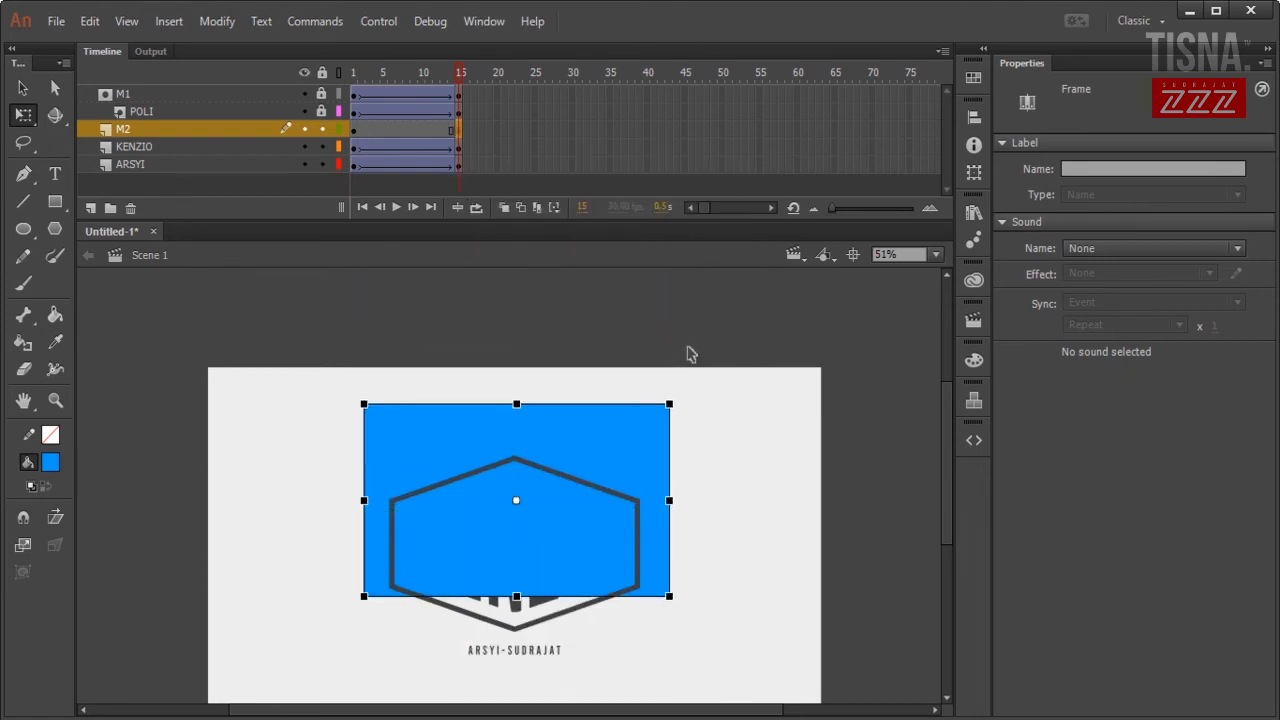
{"action": "key", "text": "shift+Down"}
{"action": "key", "text": "shift+Down"}
{"action": "key", "text": "shift+Down"}
{"action": "key", "text": "shift+Down"}
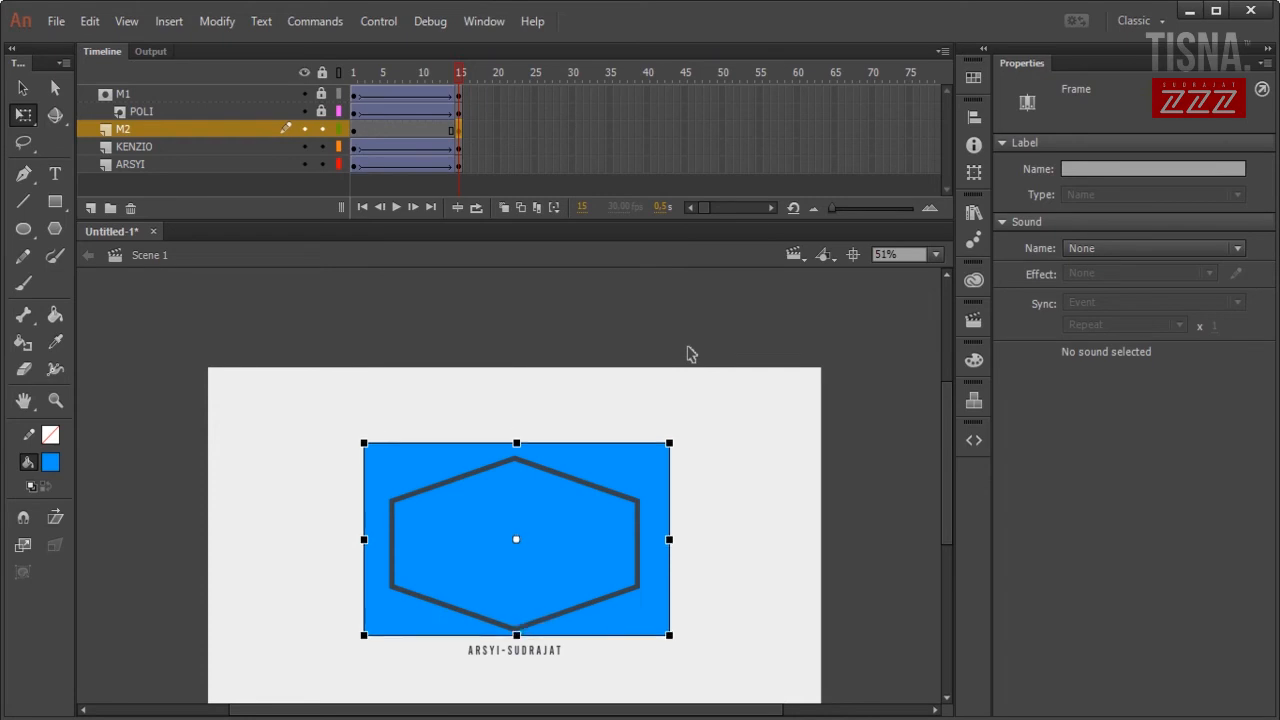
Create a classic tween on M2 across frames 1–15 eased 100 out.
{"action": "left_click", "coordinate": [355, 136]}
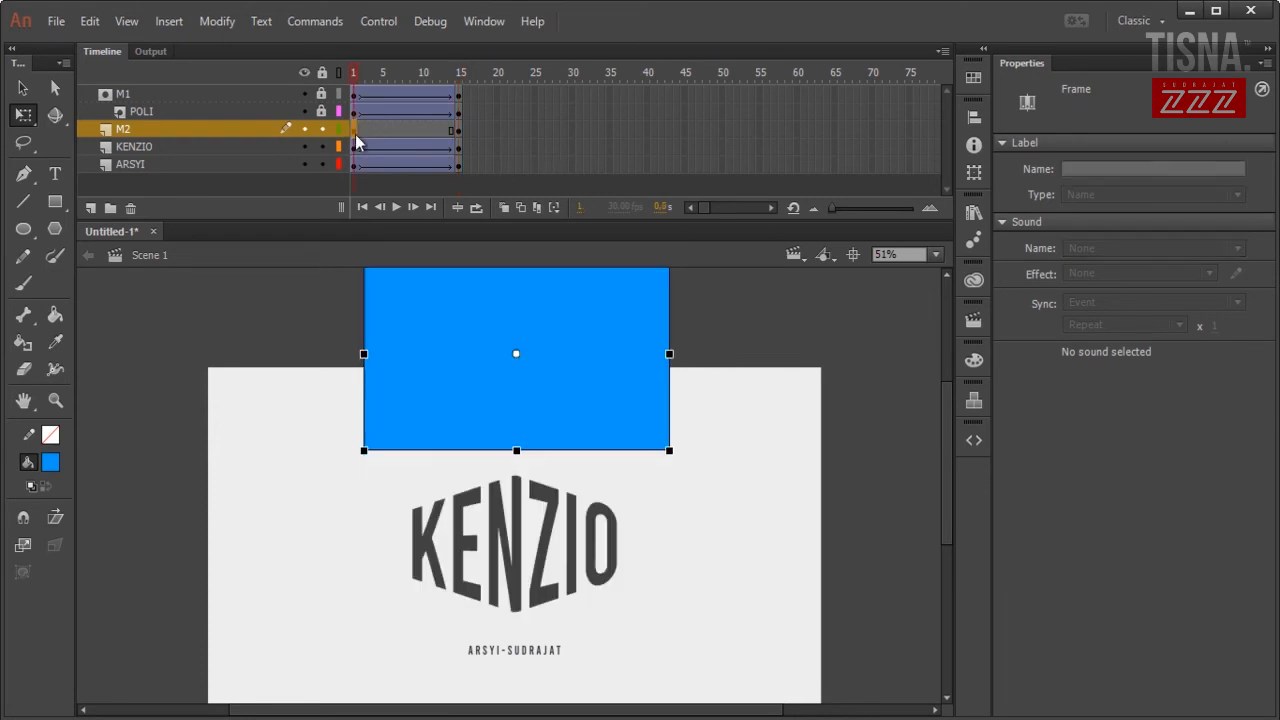
{"action": "right_click", "coordinate": [392, 129]}
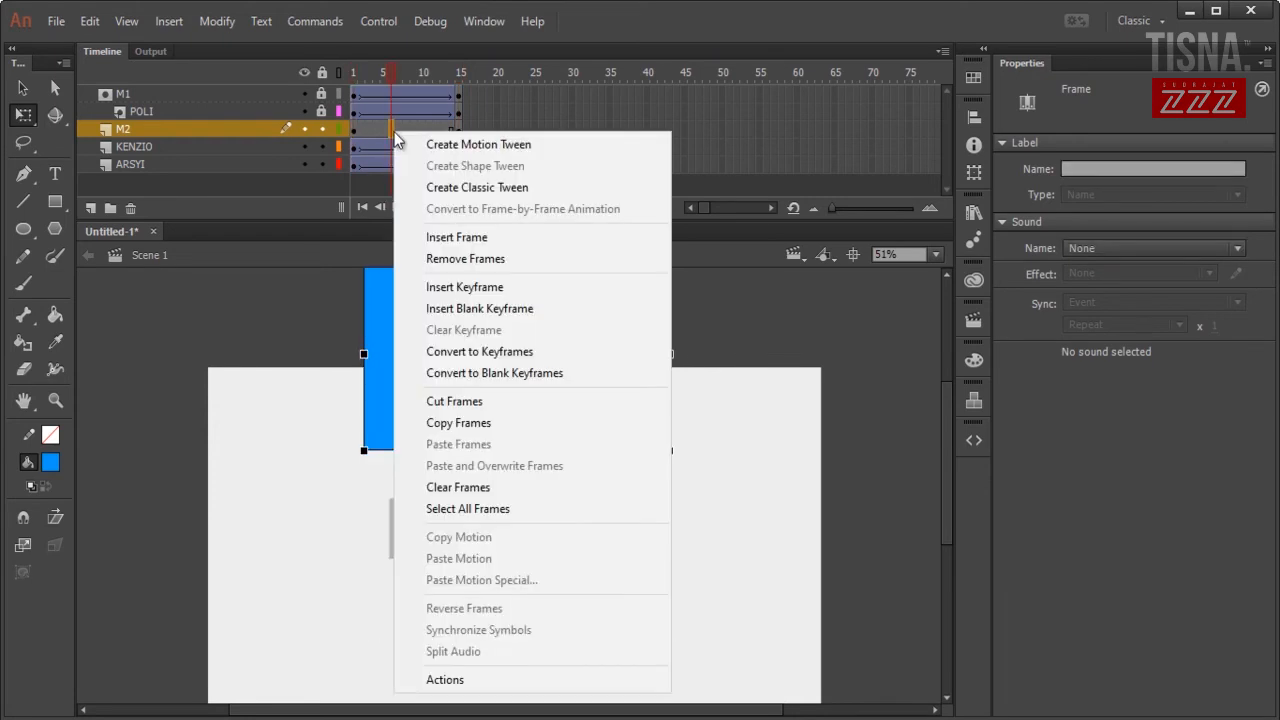
{"action": "left_click", "coordinate": [496, 187]}
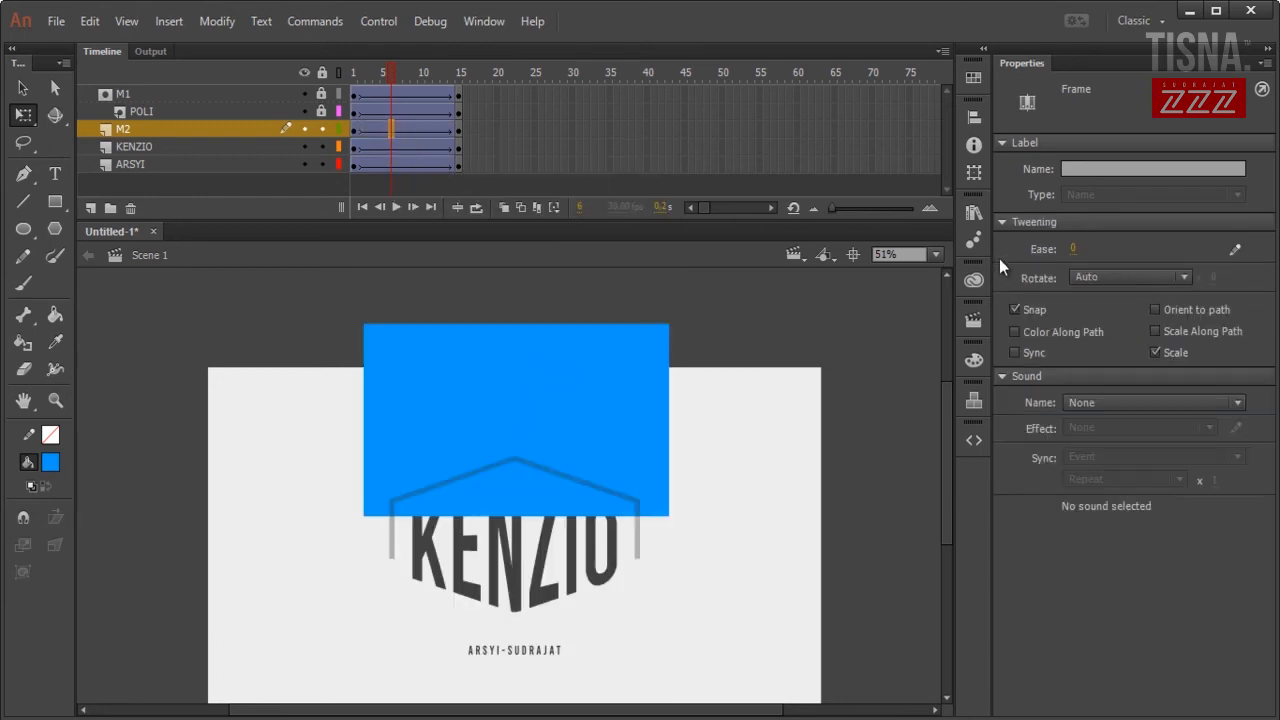
{"action": "left_click_drag", "start_coordinate": [1069, 248], "coordinate": [1195, 250]}
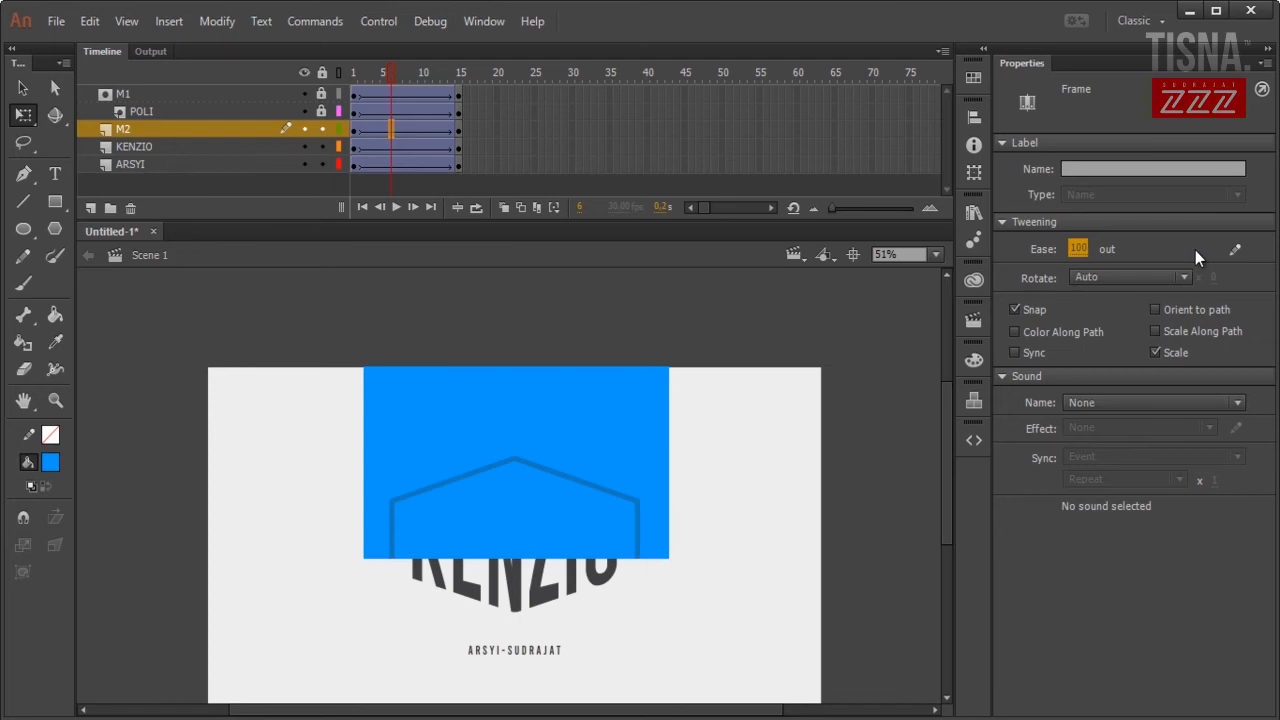
{"action": "left_click", "coordinate": [355, 131]}
Move M2's frame-1 rectangle below the KENZIO text and preview it rising over the logo.
{"action": "scroll", "coordinate": [664, 368], "scroll_direction": "down", "scroll_amount": 3}
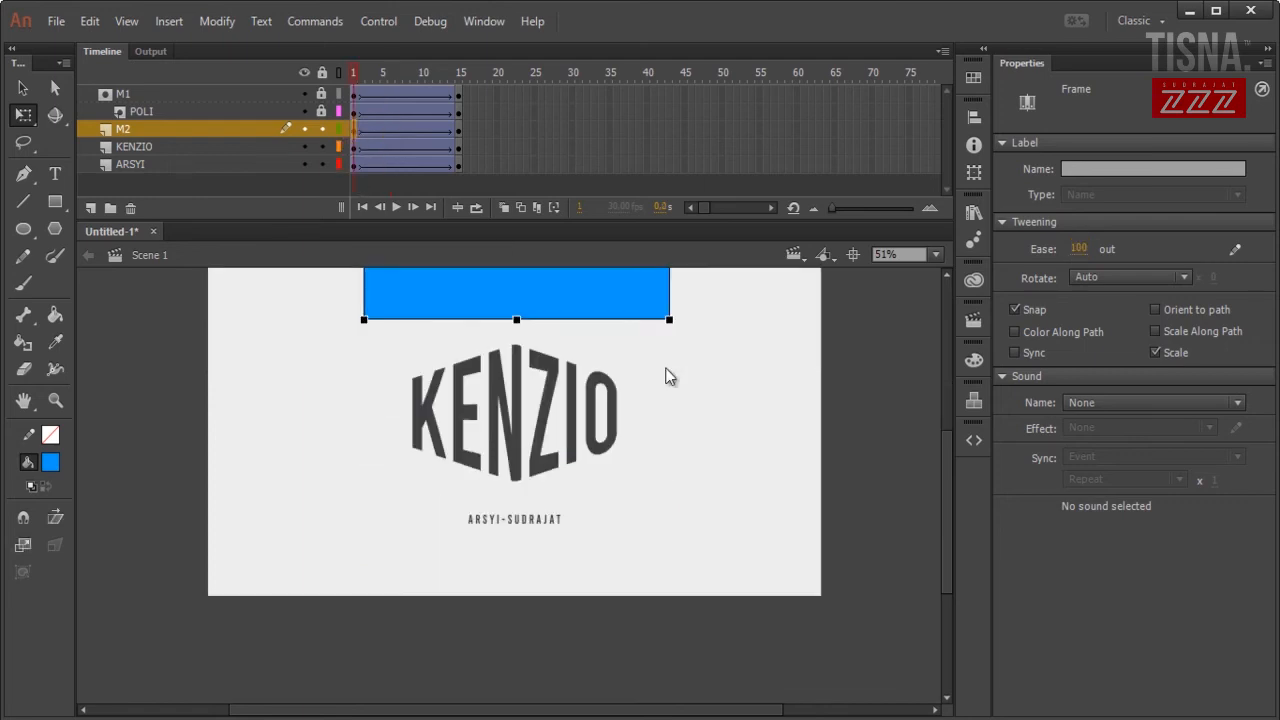
{"action": "scroll", "coordinate": [668, 374], "scroll_direction": "up", "scroll_amount": 3}
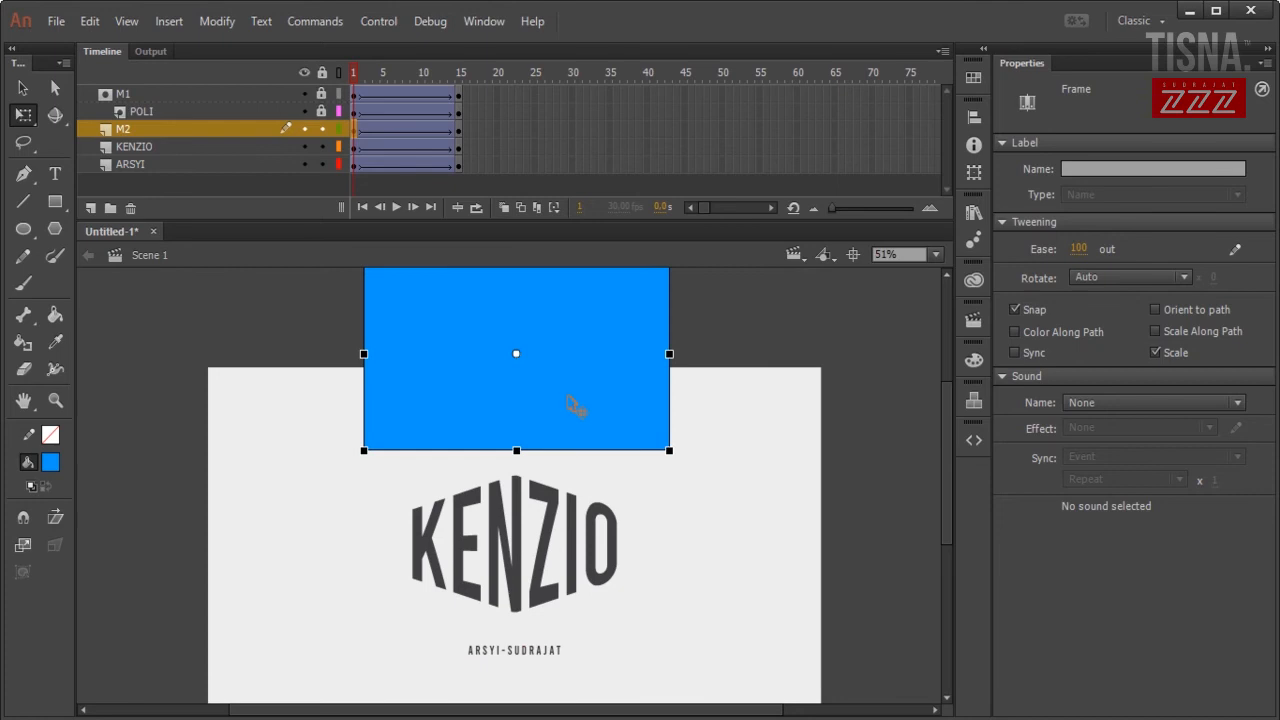
{"action": "left_click_drag", "start_coordinate": [567, 398], "coordinate": [564, 642]}
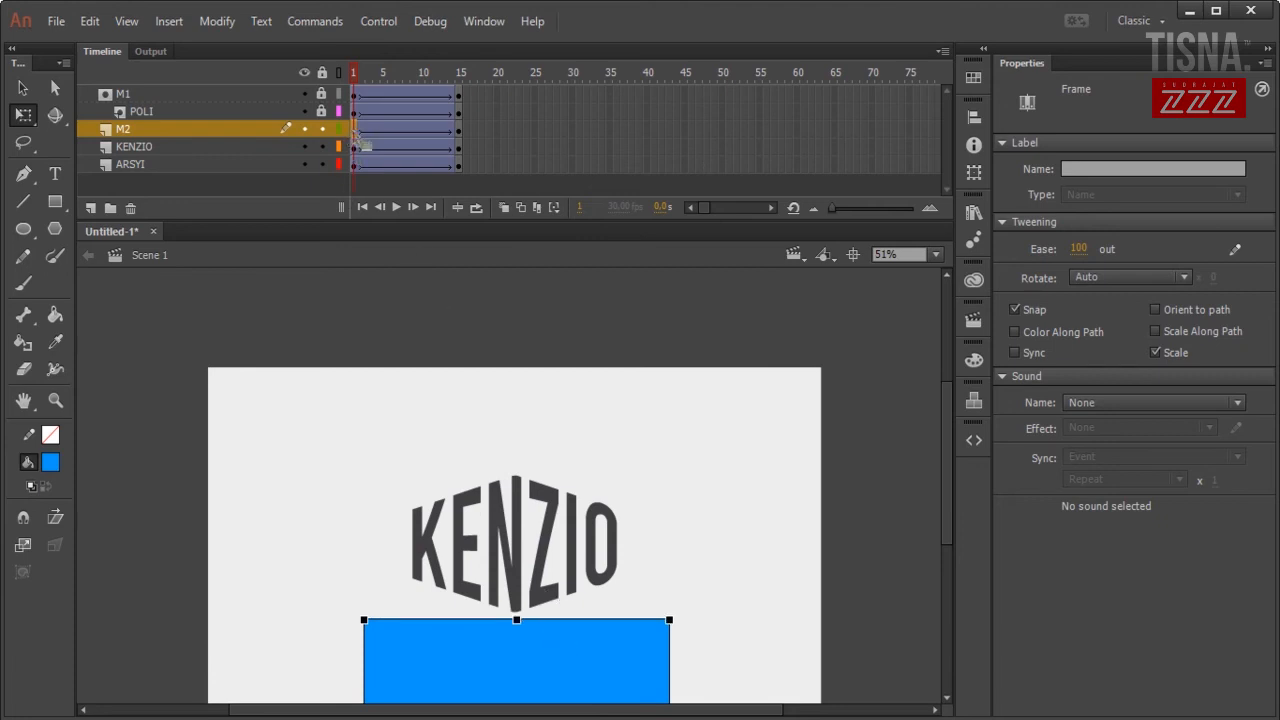
{"action": "scroll", "coordinate": [551, 605], "scroll_direction": "down", "scroll_amount": 3}
{"action": "scroll", "coordinate": [578, 580], "scroll_direction": "up", "scroll_amount": 3}
{"action": "scroll", "coordinate": [578, 580], "scroll_direction": "down", "scroll_amount": 3}
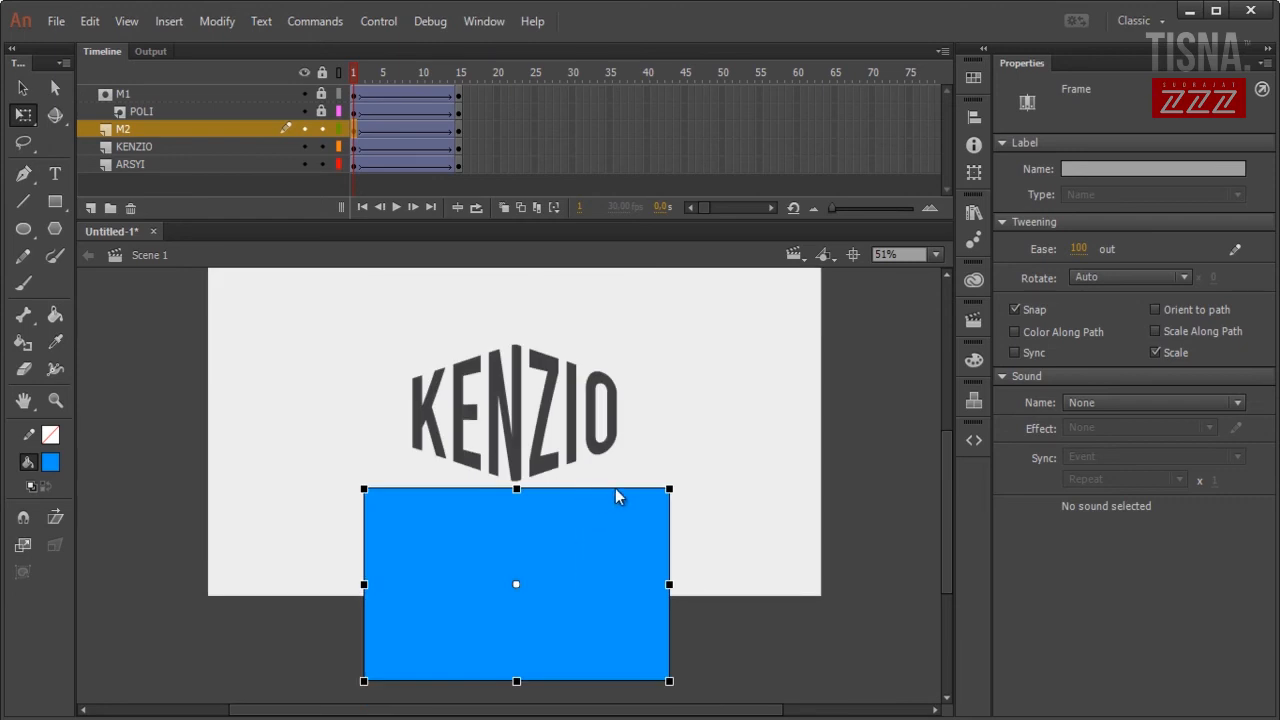
{"action": "left_click", "coordinate": [677, 466]}
{"action": "key", "text": "Return"}
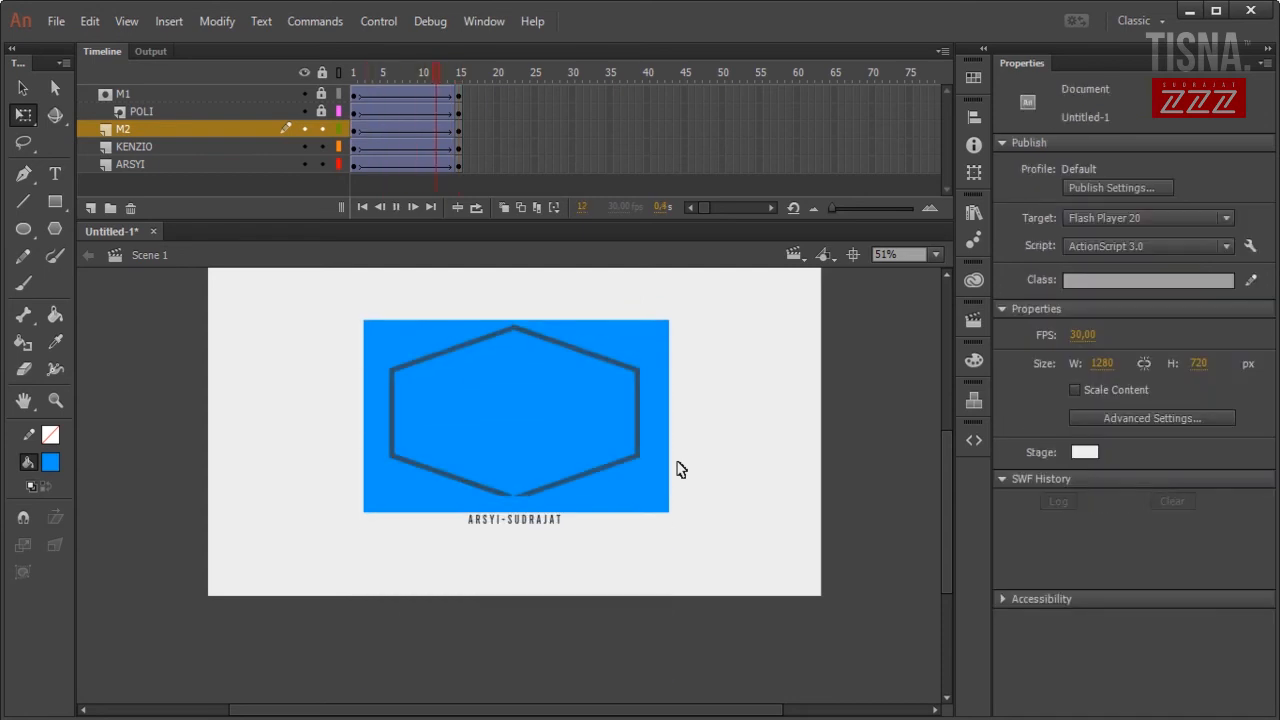
{"action": "left_click", "coordinate": [357, 147]}
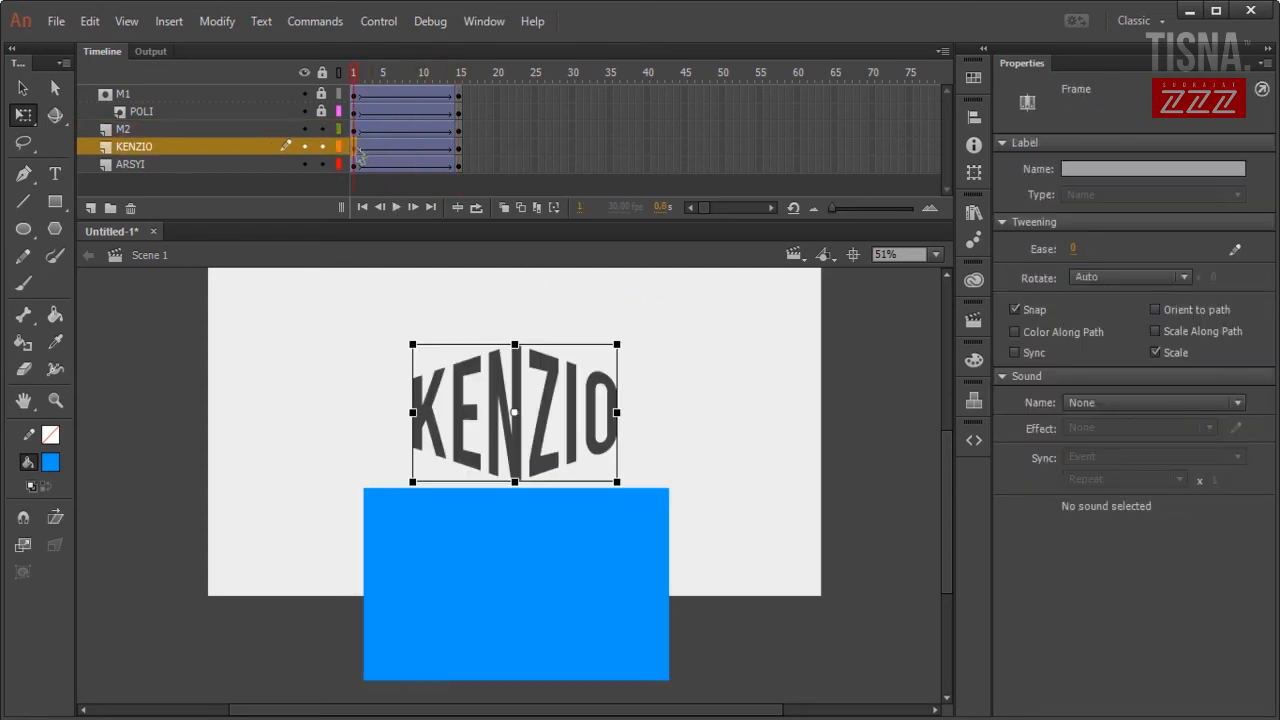
Set the KENZIO instance to 0% Alpha at frame 1 and preview the fade-in.
{"action": "left_click", "coordinate": [598, 402]}
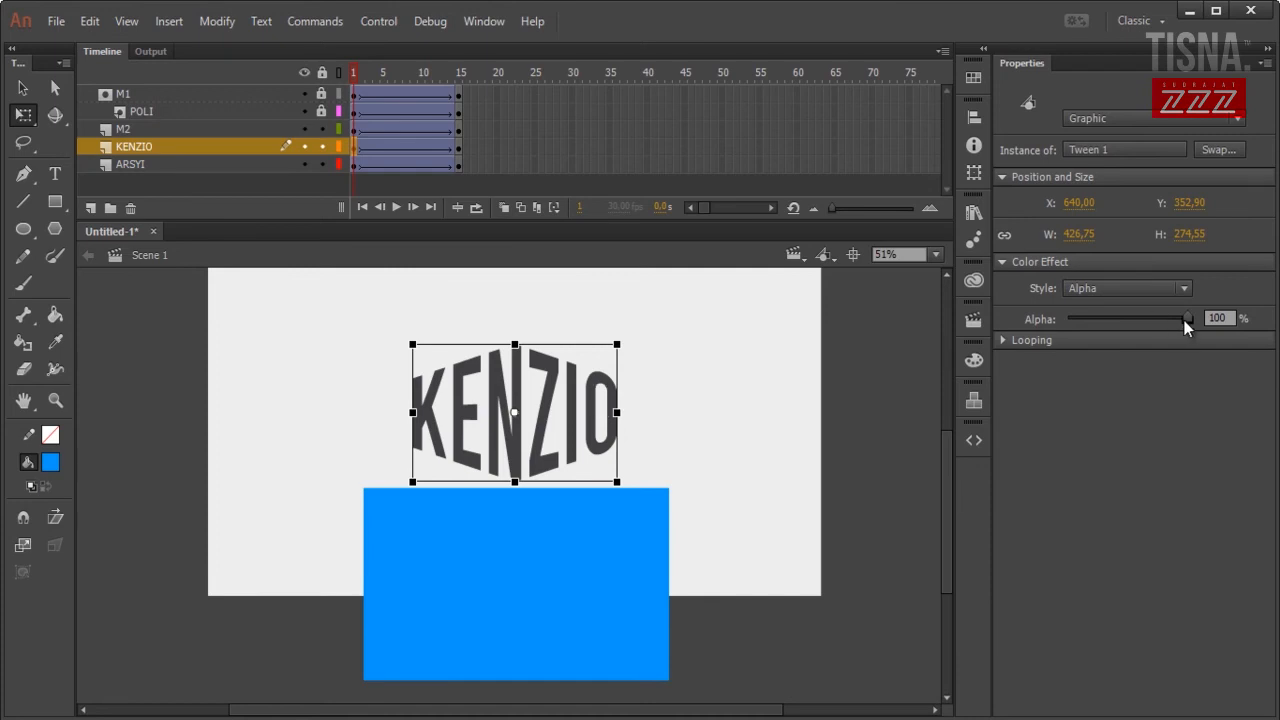
{"action": "left_click_drag", "start_coordinate": [1090, 324], "coordinate": [1045, 324]}
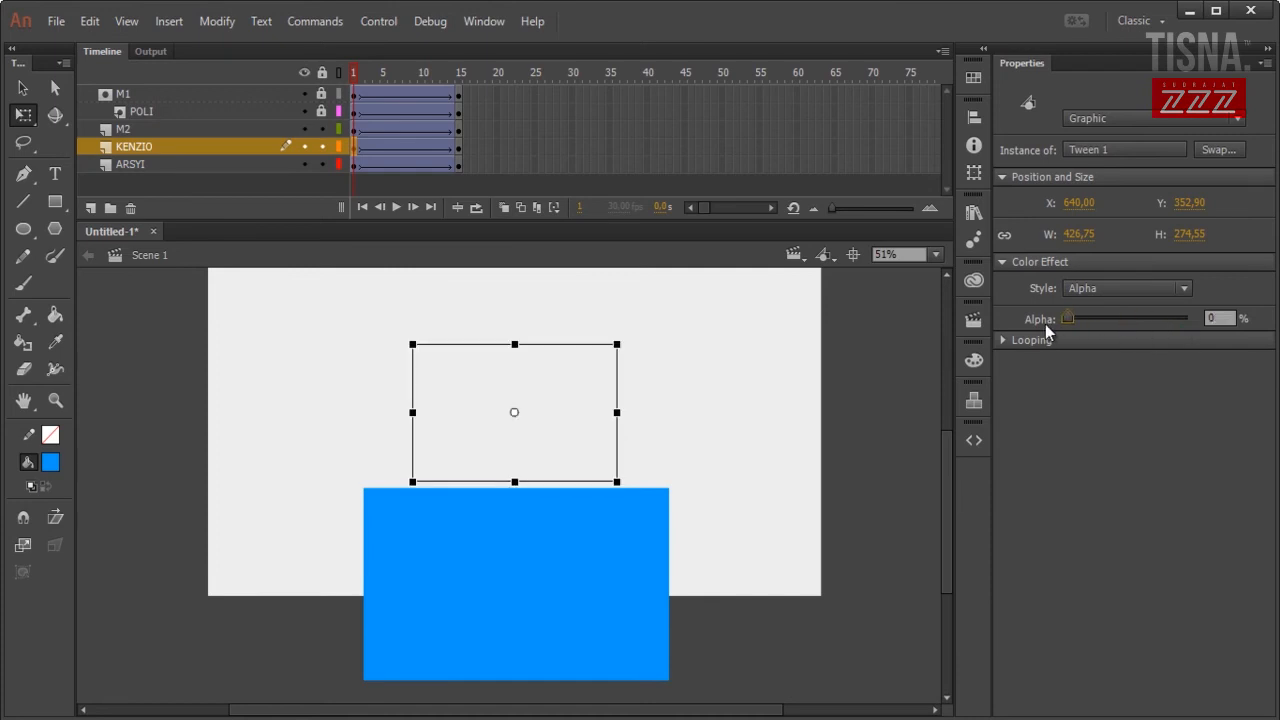
{"action": "key", "text": "Return"}
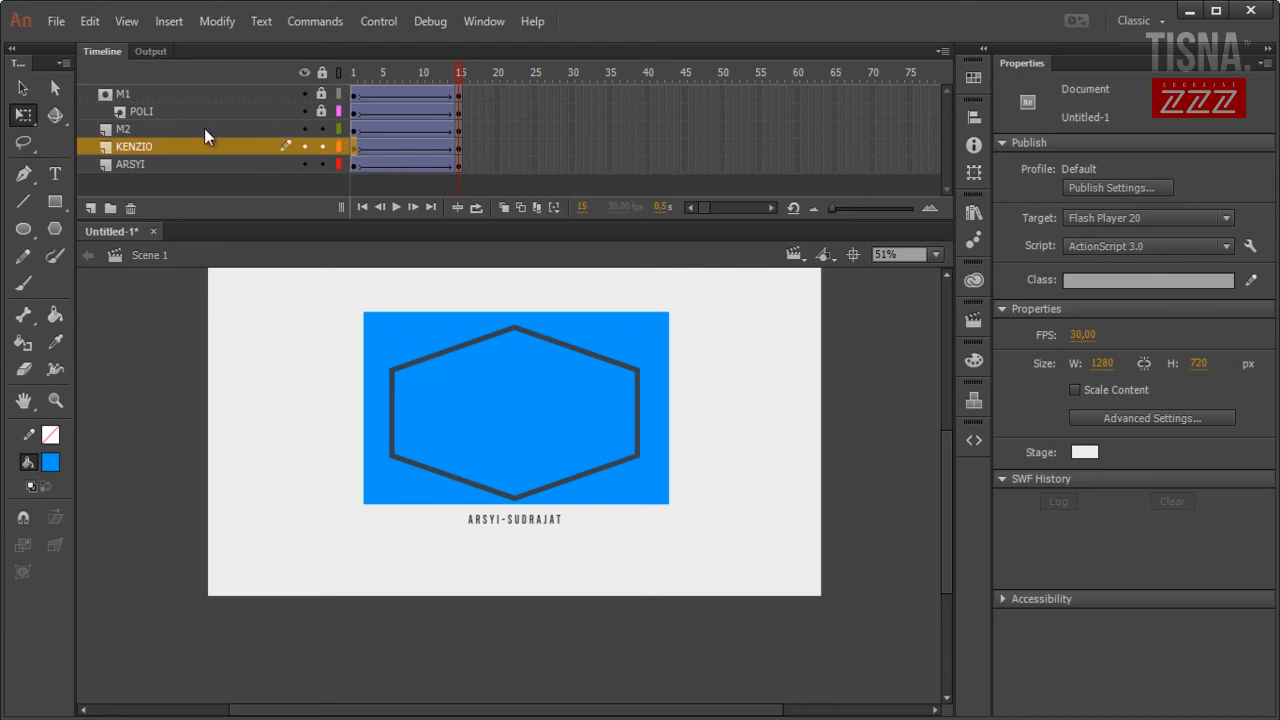
{"action": "left_click", "coordinate": [204, 128]}
Convert layer M2 into a mask over KENZIO and preview the wordmark reveal.
{"action": "right_click", "coordinate": [223, 130]}
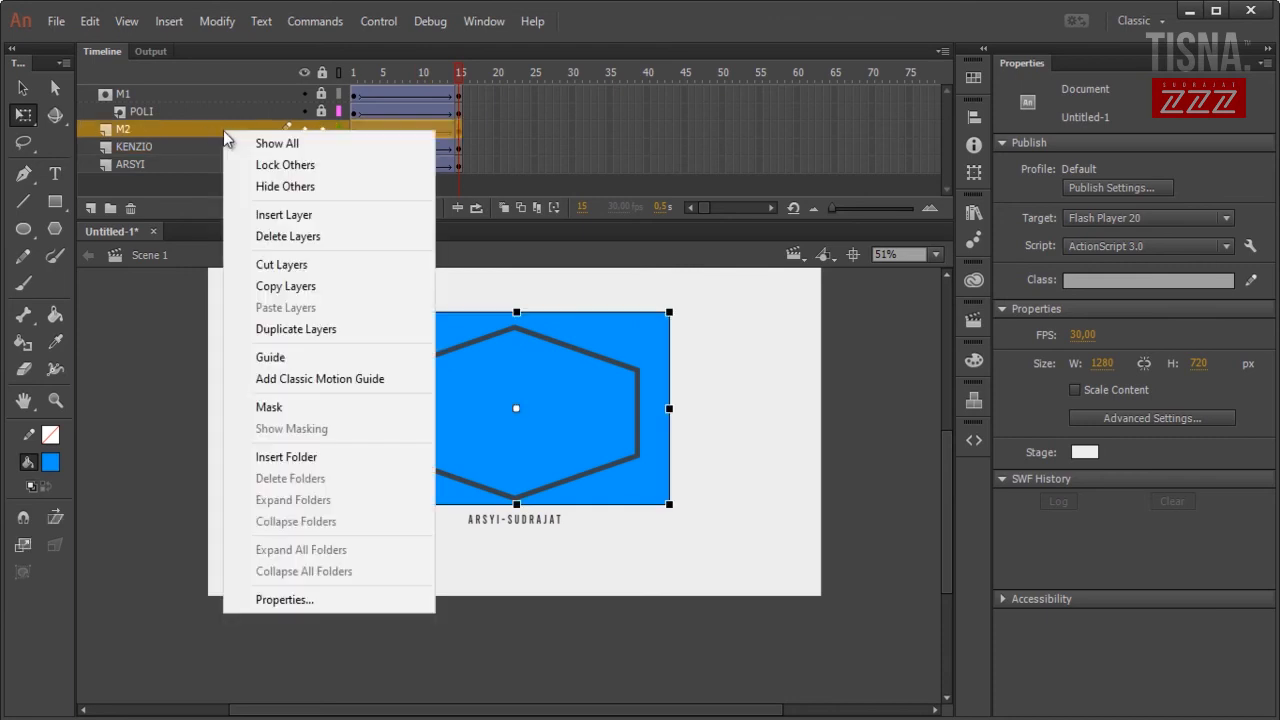
{"action": "left_click", "coordinate": [303, 407]}
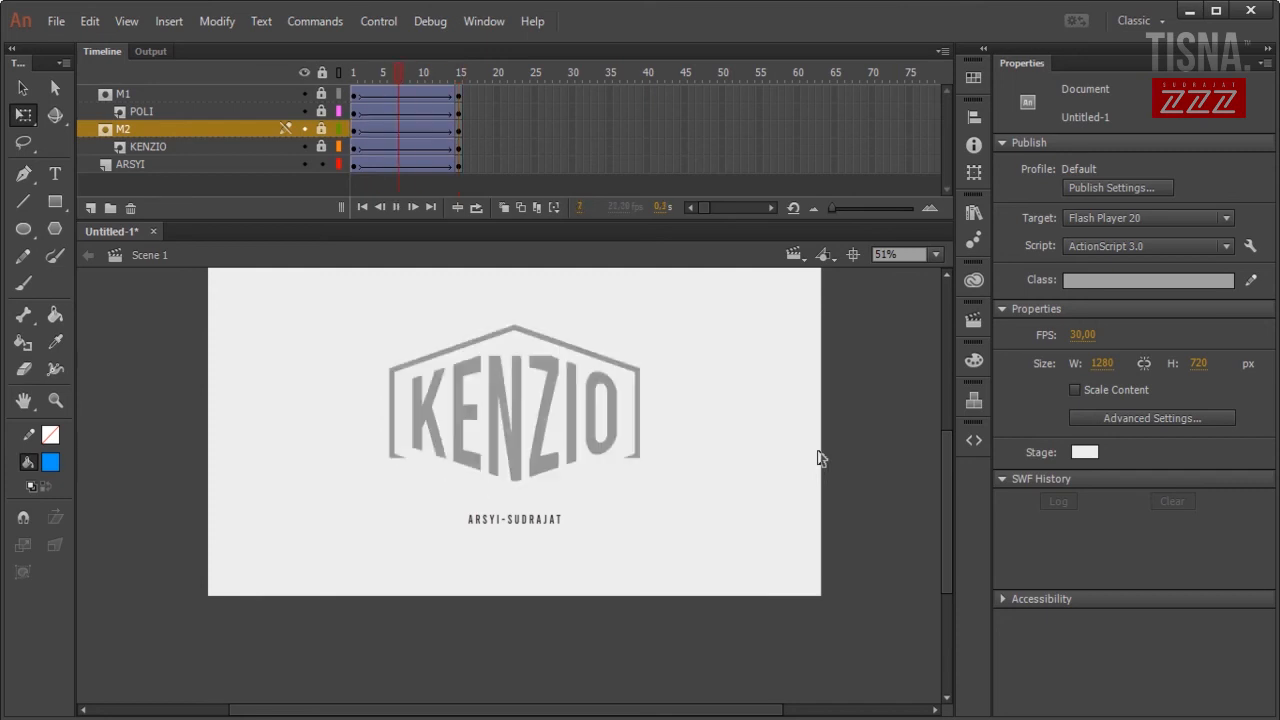
{"action": "key", "text": "Return"}
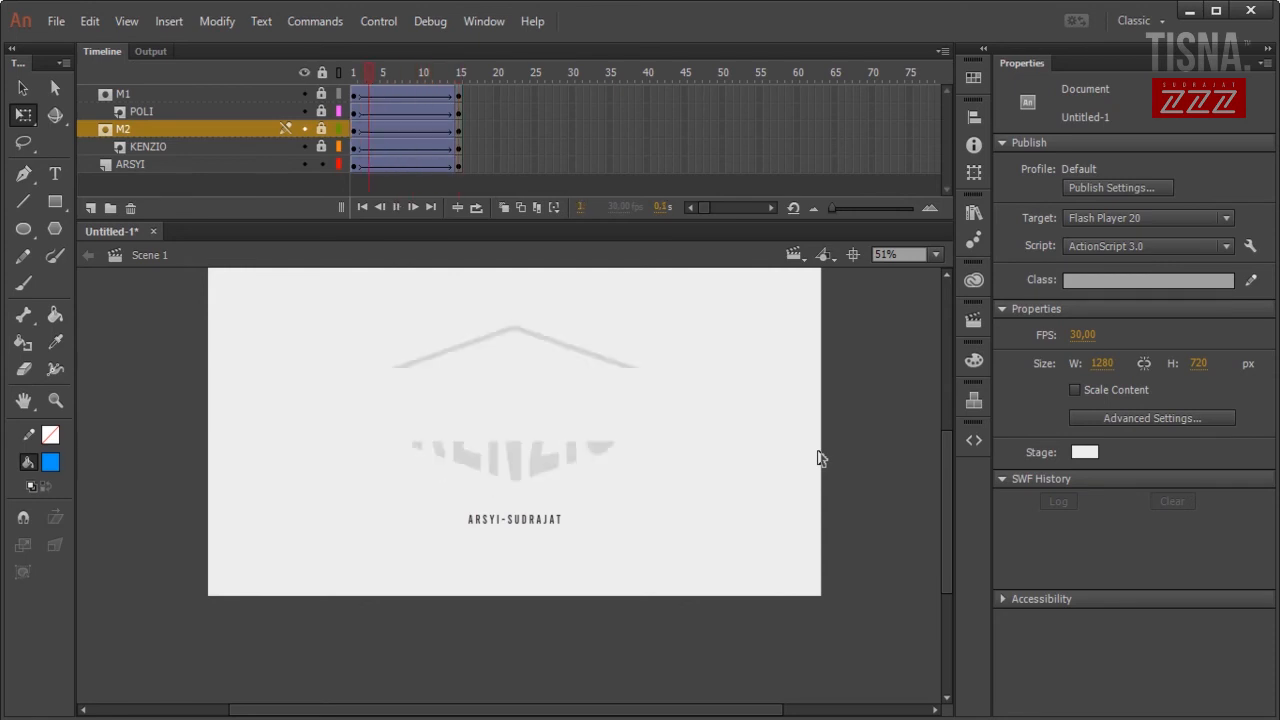
{"action": "left_click", "coordinate": [520, 528]}
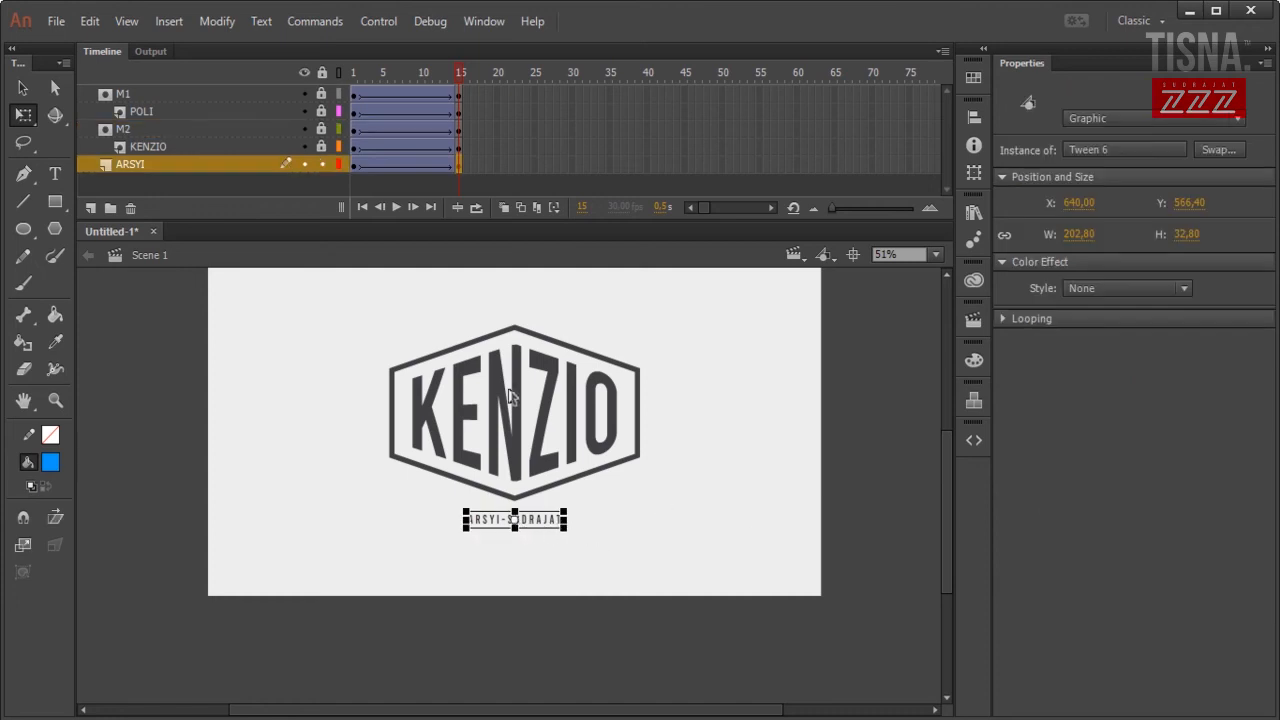
Add a new layer named M3 above the ARSYI layer.
{"action": "left_click", "coordinate": [89, 208]}
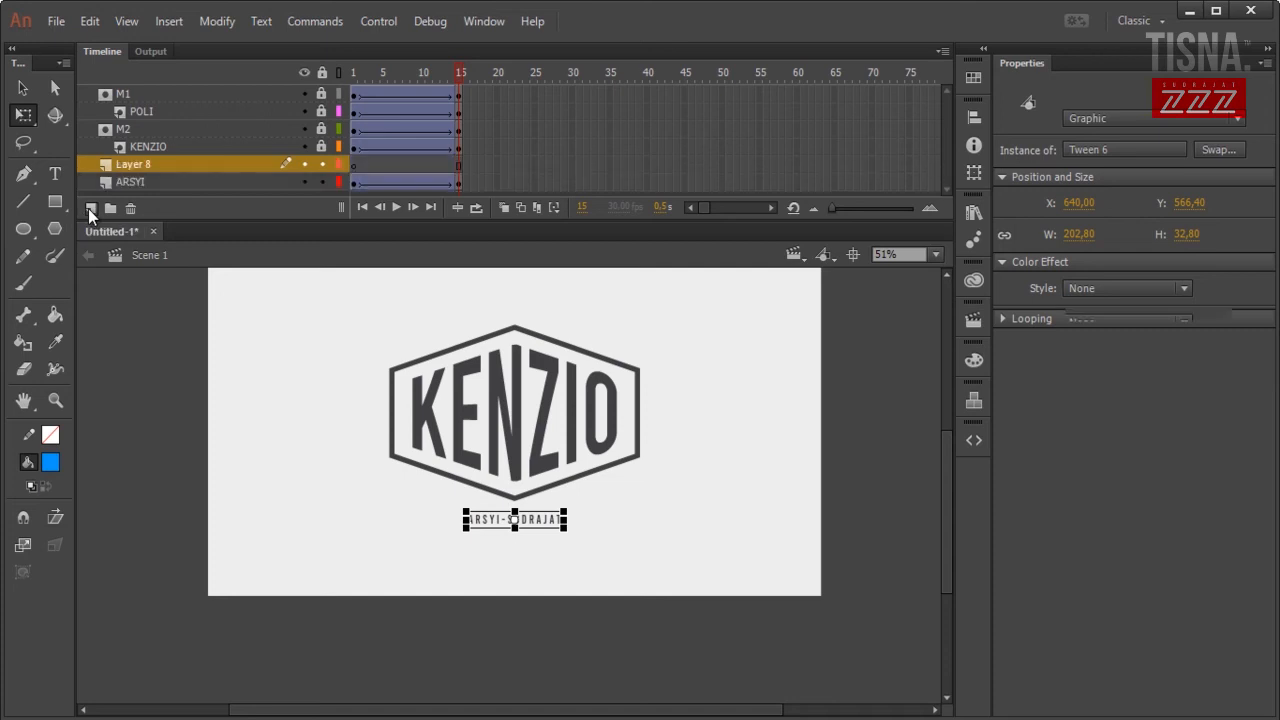
{"action": "double_click", "coordinate": [130, 166]}
{"action": "type", "text": "M3"}
{"action": "left_click", "coordinate": [134, 332]}
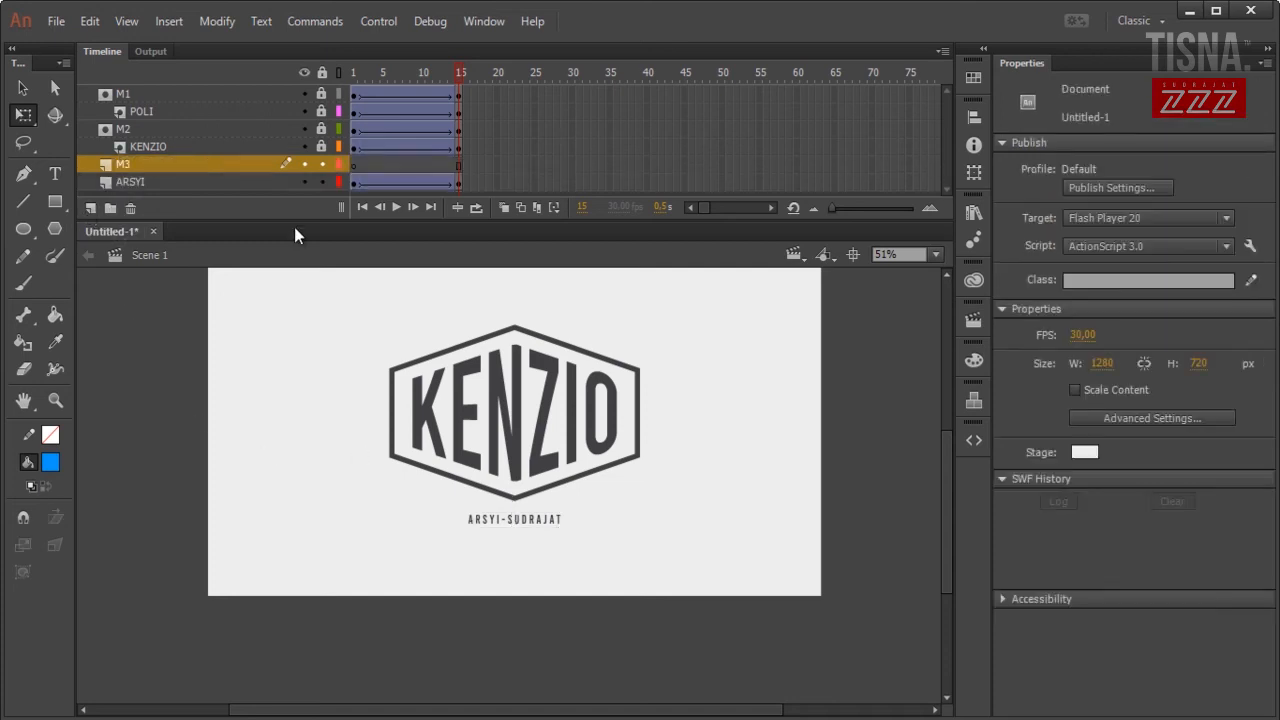
{"action": "left_click", "coordinate": [55, 202]}
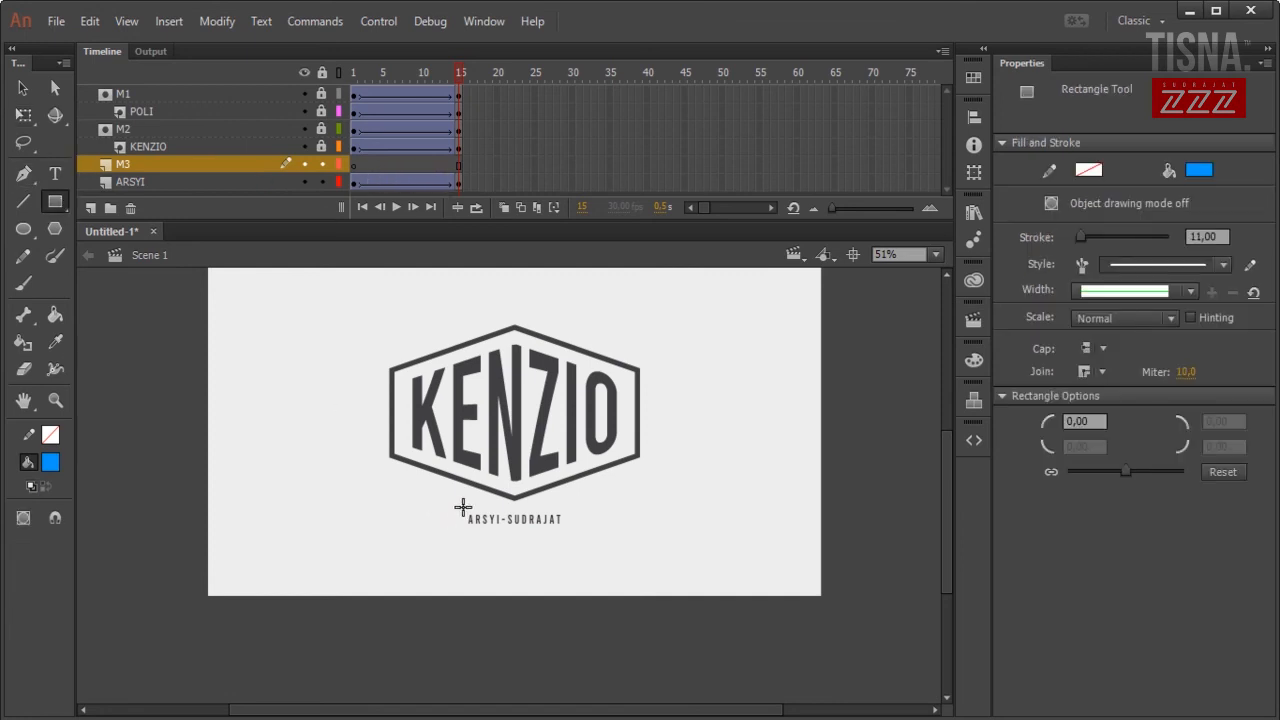
{"action": "left_click_drag", "start_coordinate": [457, 509], "coordinate": [570, 528]}
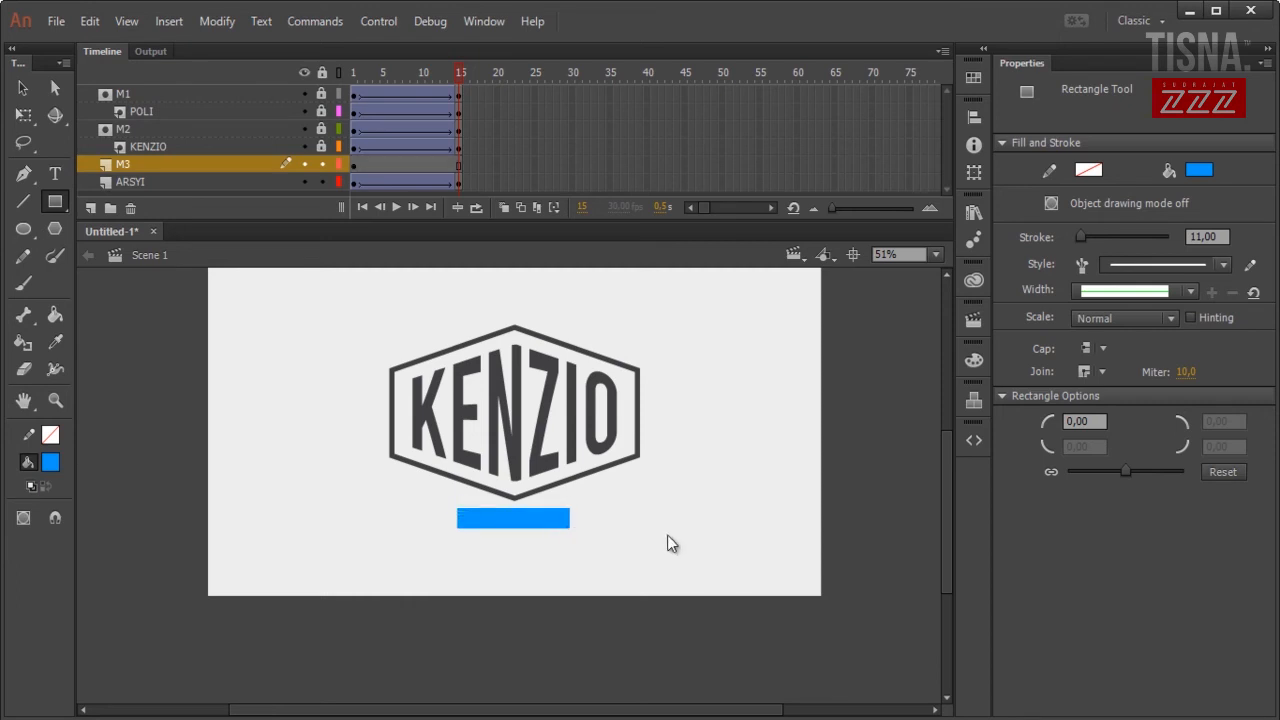
{"action": "left_click", "coordinate": [460, 172]}
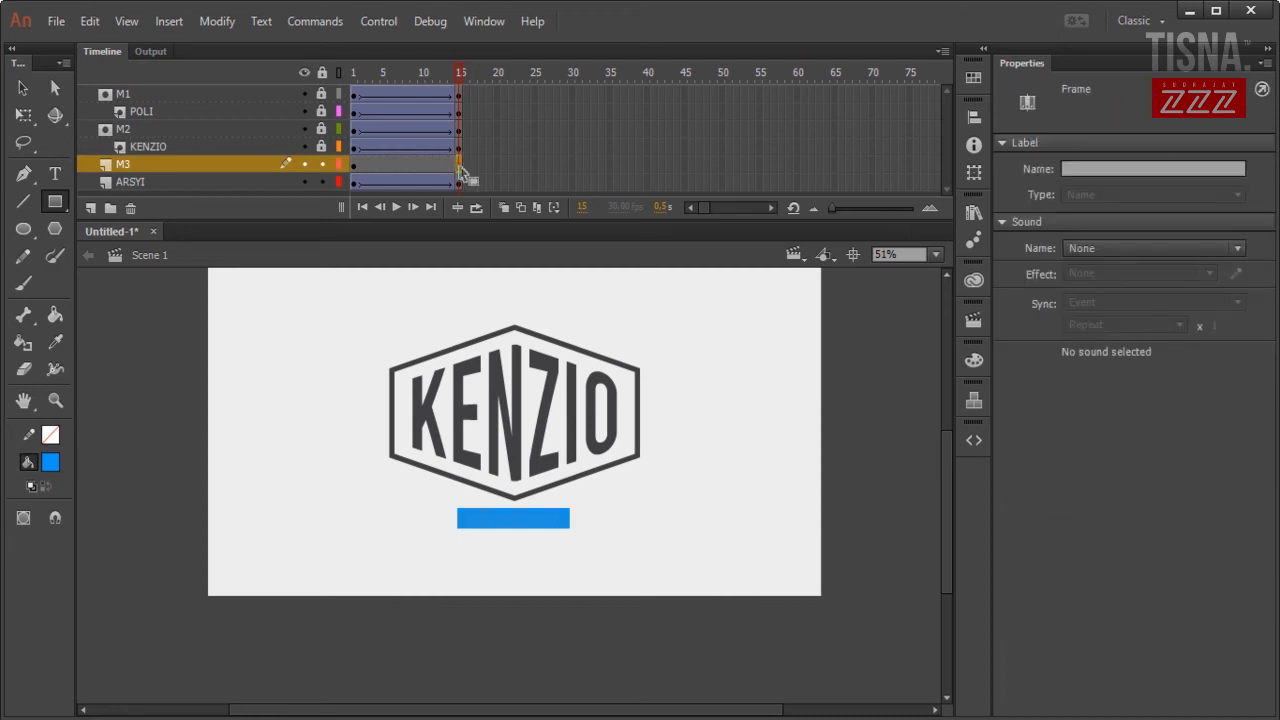
{"action": "left_click", "coordinate": [24, 89]}
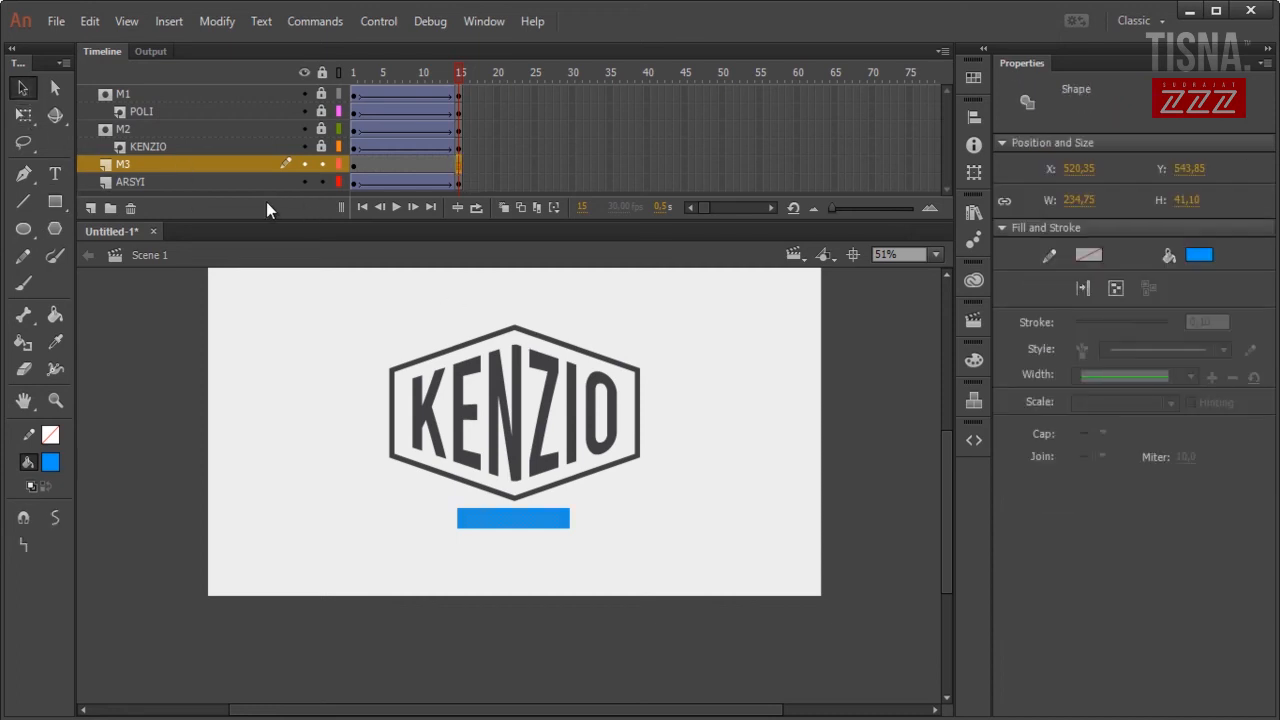
{"action": "left_click", "coordinate": [196, 182]}
{"action": "left_click_drag", "start_coordinate": [408, 193], "coordinate": [356, 190]}
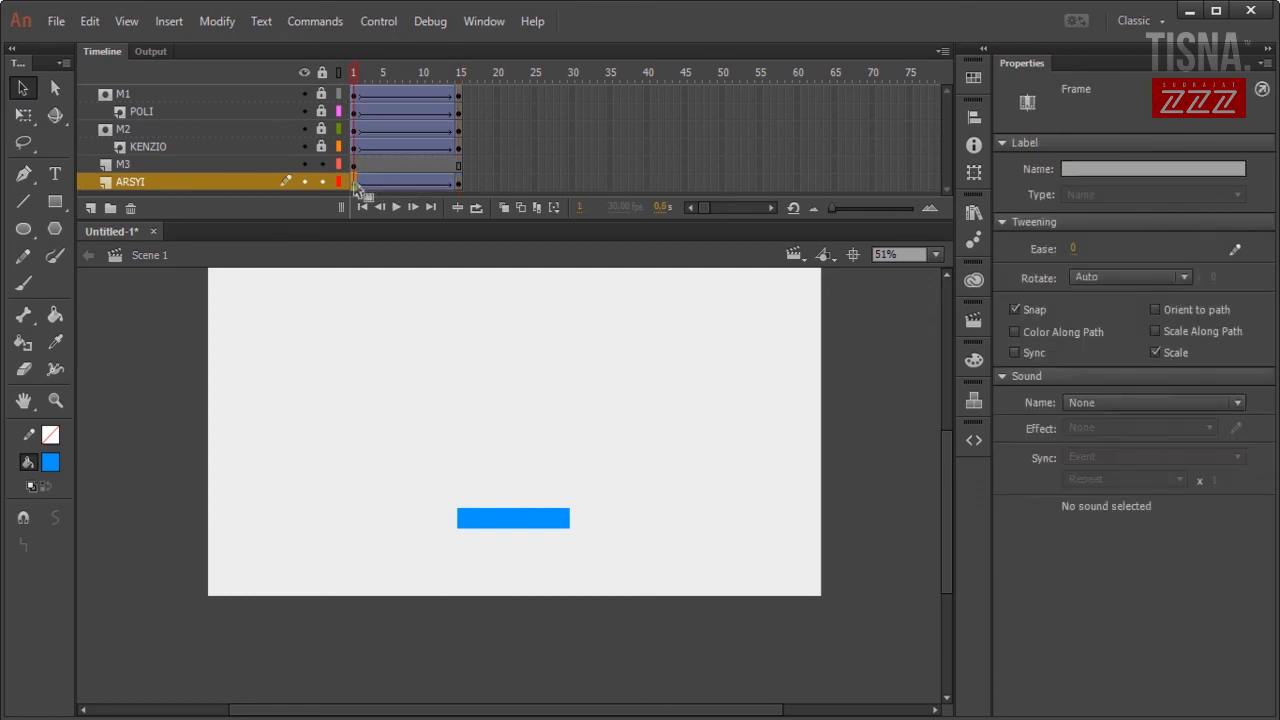
Make M3's blue rectangle taller over the subtitle, then hide layer M3.
{"action": "left_click", "coordinate": [458, 189]}
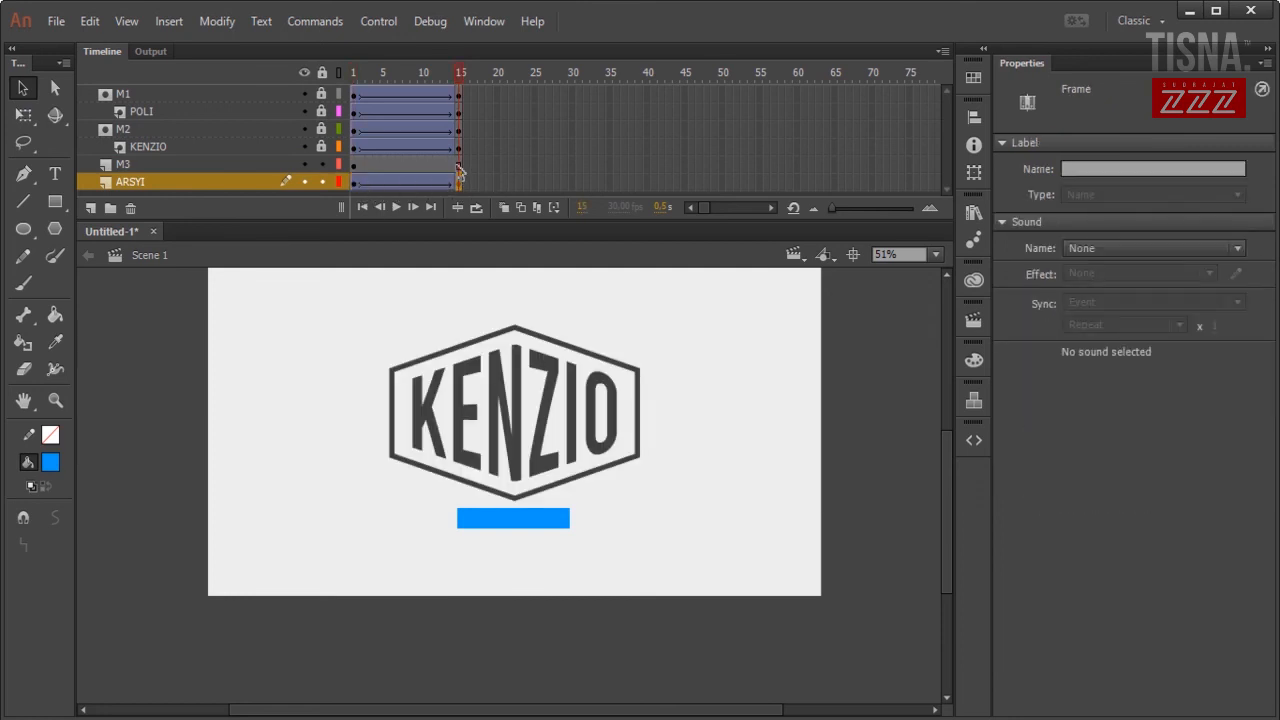
{"action": "left_click", "coordinate": [459, 168]}
{"action": "left_click_drag", "start_coordinate": [460, 172], "coordinate": [441, 170]}
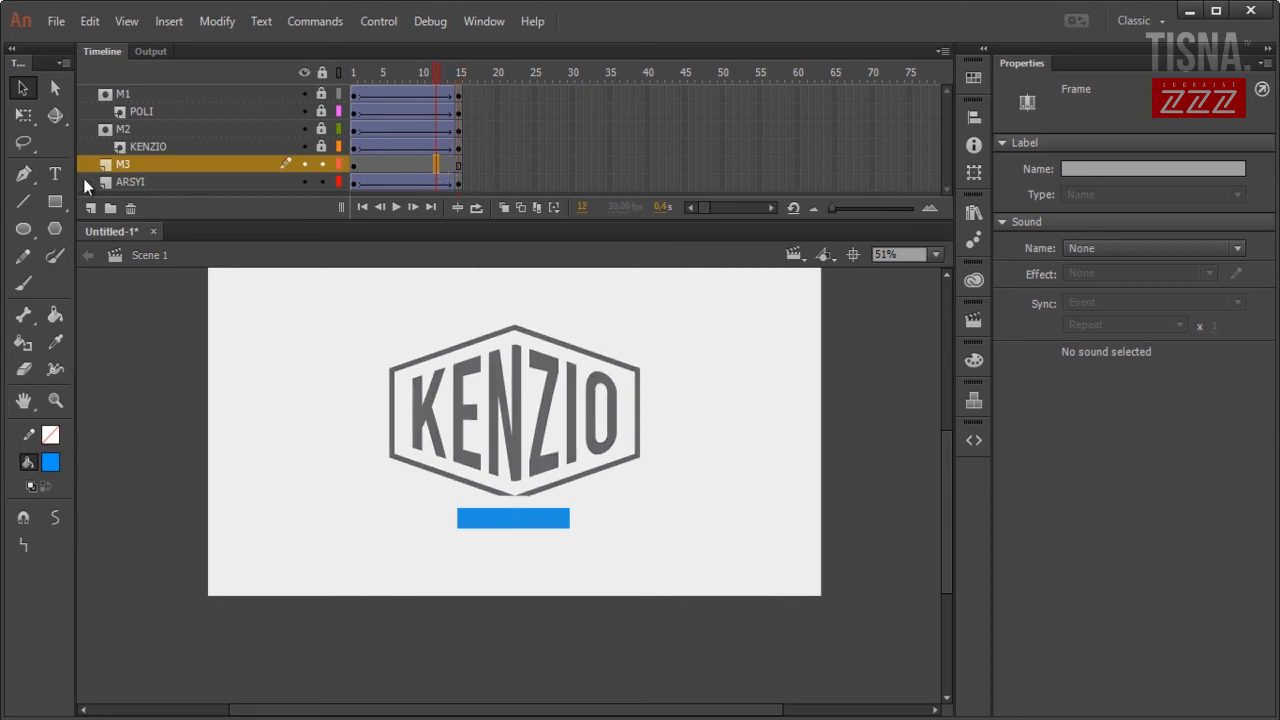
{"action": "left_click", "coordinate": [29, 118]}
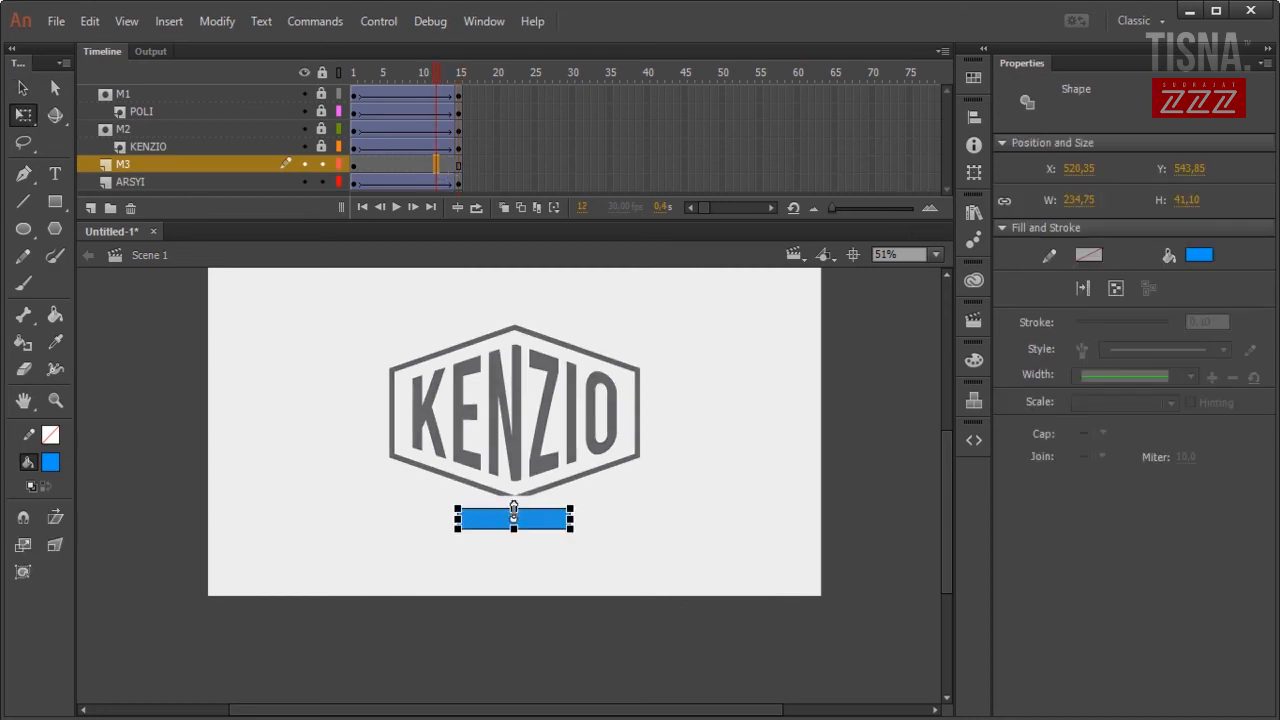
{"action": "left_click_drag", "start_coordinate": [517, 502], "coordinate": [514, 502]}
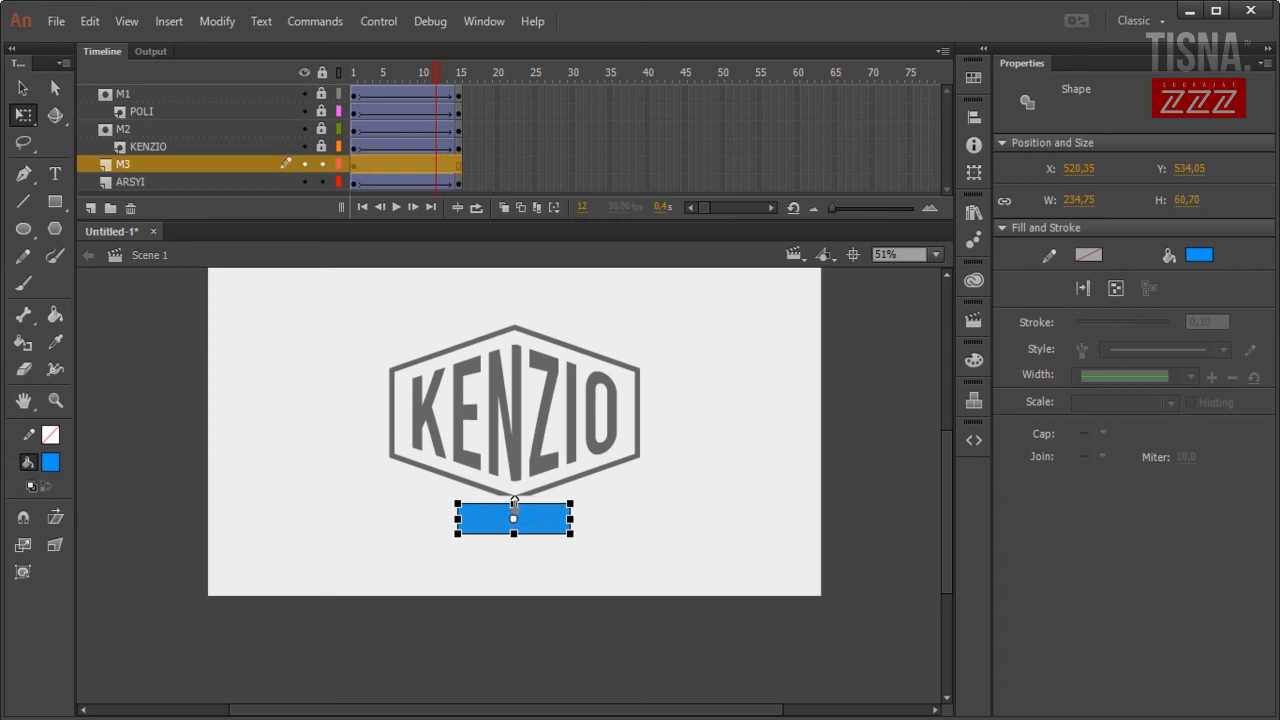
{"action": "left_click", "coordinate": [354, 182]}
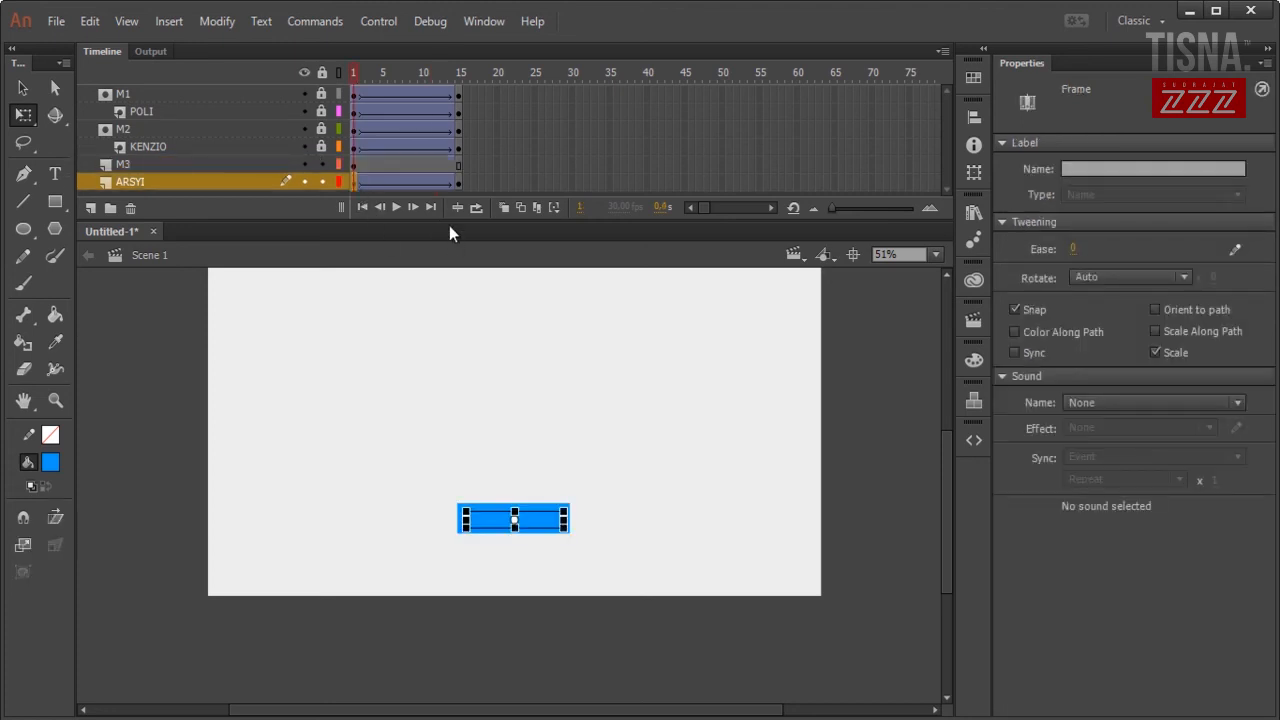
{"action": "left_click", "coordinate": [305, 164]}
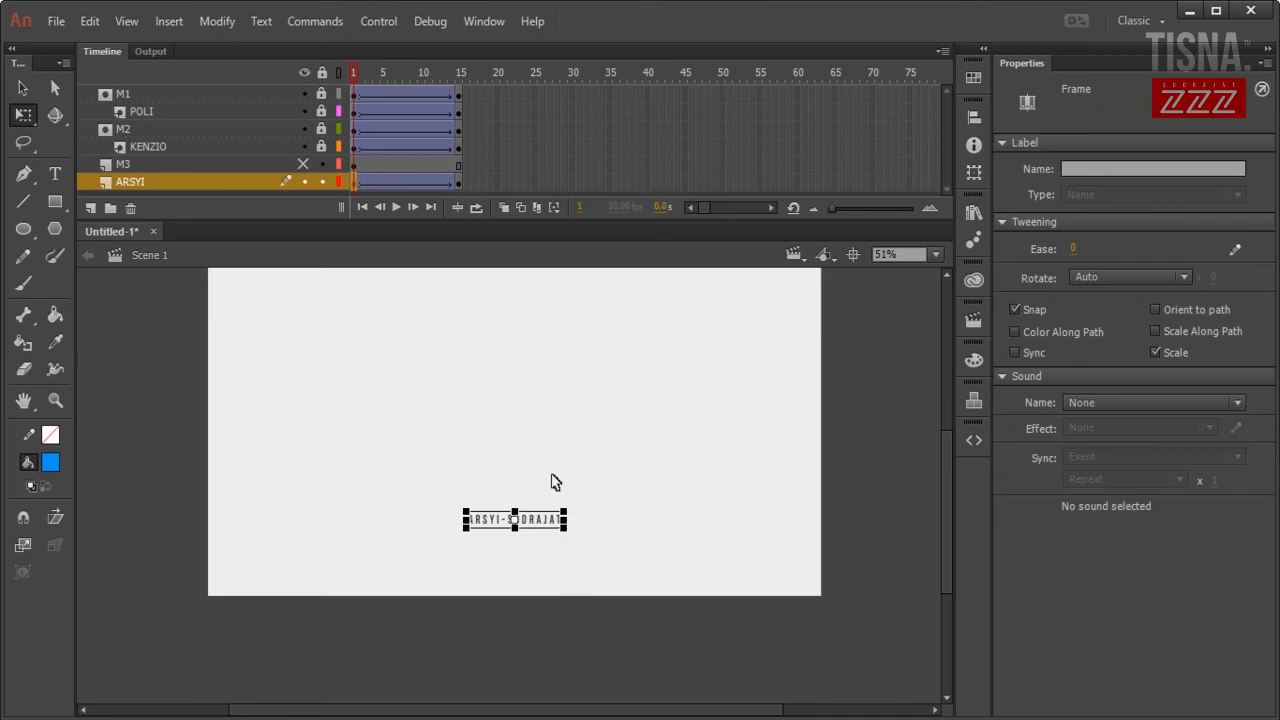
Add a subtitle keyframe at frame 11 and lower the frame-1 subtitle so it slides up.
{"action": "left_click", "coordinate": [459, 183]}
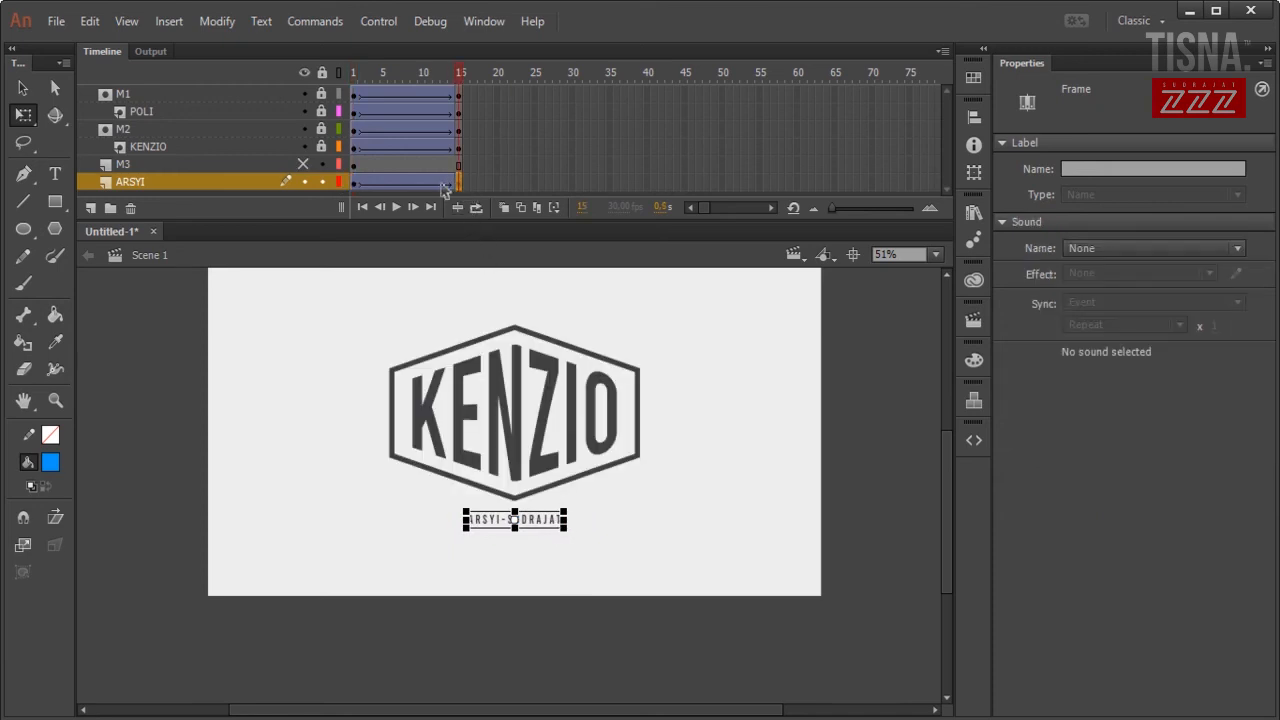
{"action": "left_click", "coordinate": [435, 183]}
{"action": "right_click", "coordinate": [426, 183]}
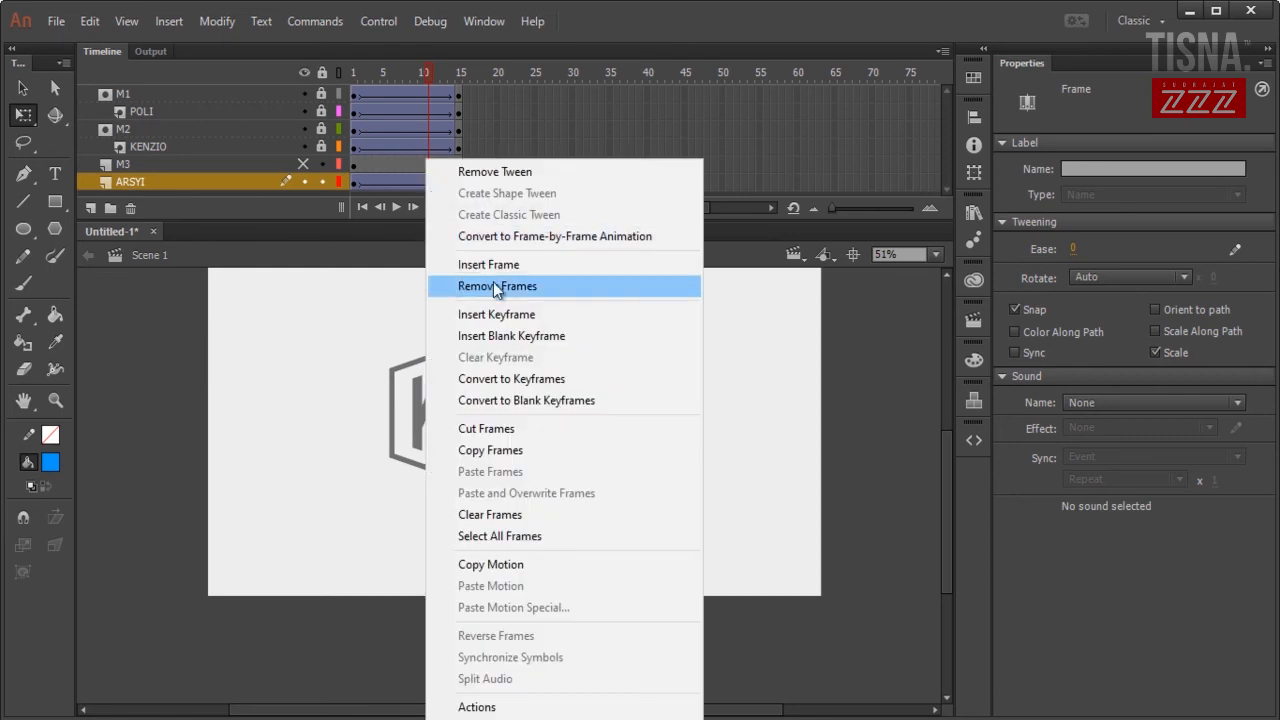
{"action": "left_click", "coordinate": [495, 335]}
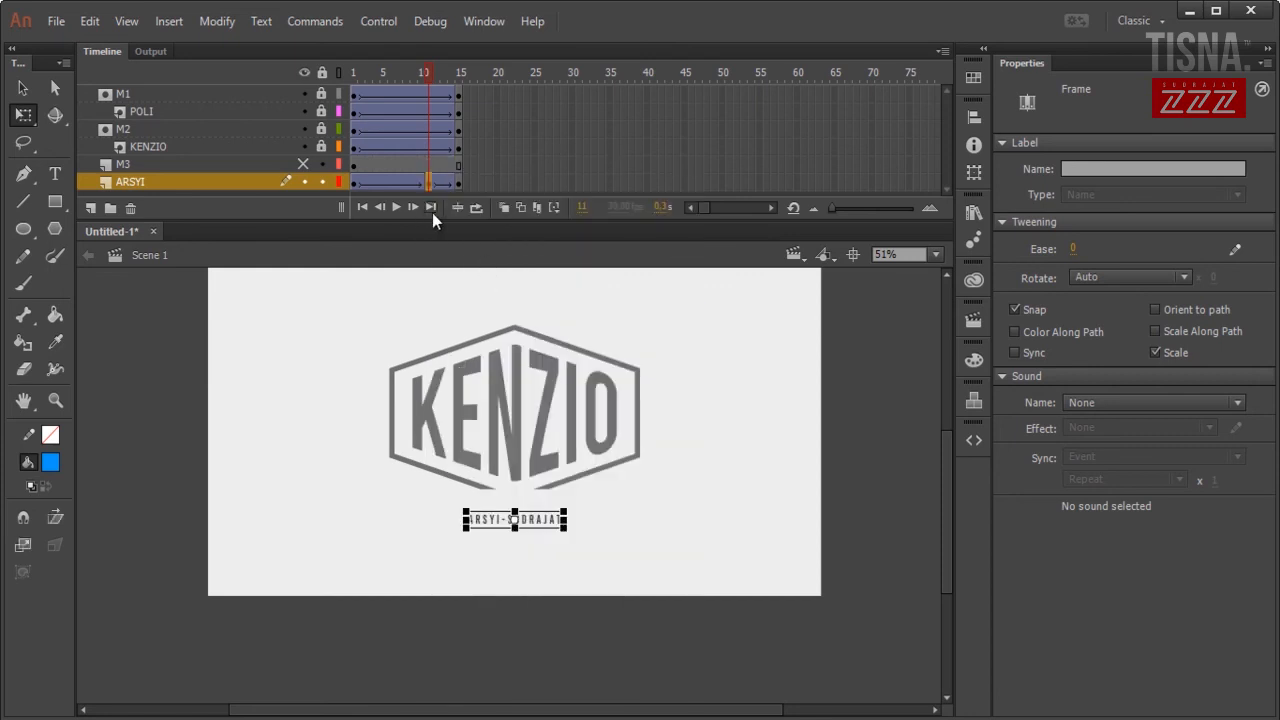
{"action": "key", "text": "Up"}
{"action": "key", "text": "Up"}
{"action": "key", "text": "Up"}
{"action": "key", "text": "Up"}
{"action": "key", "text": "Up"}
{"action": "key", "text": "Up"}
{"action": "key", "text": "Up"}
{"action": "key", "text": "Up"}
{"action": "key", "text": "Up"}
{"action": "key", "text": "Up"}
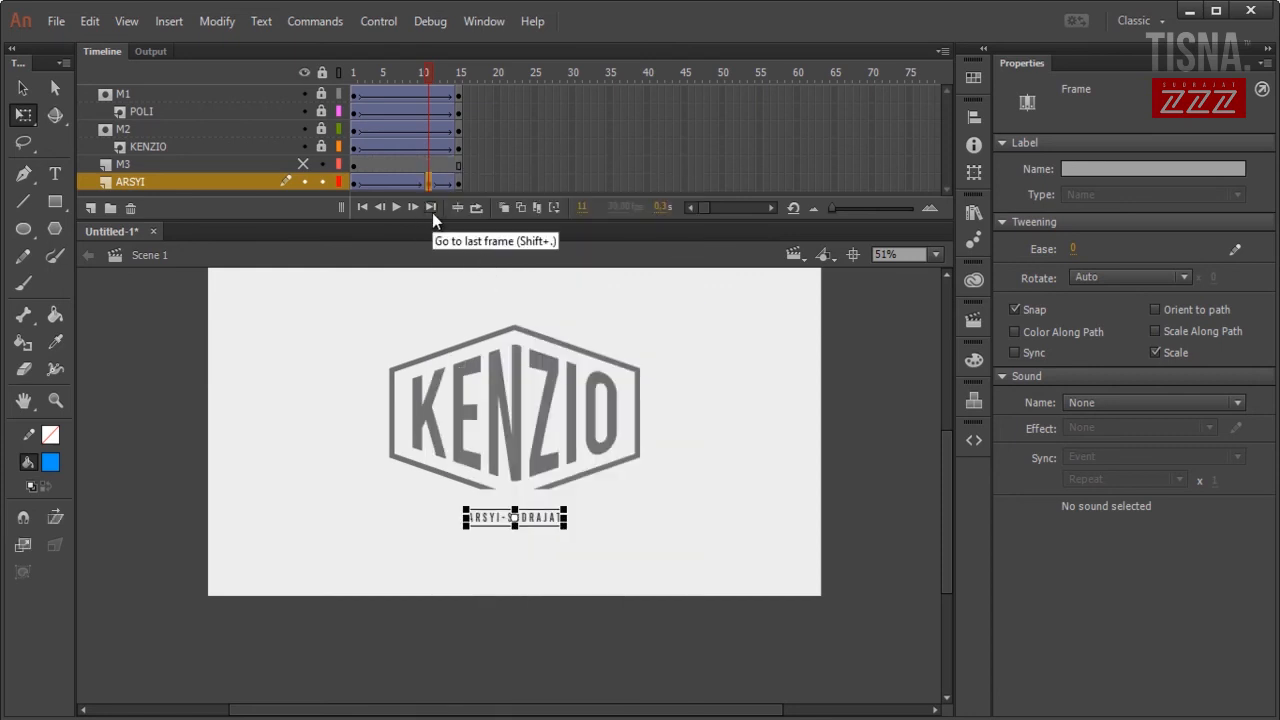
{"action": "left_click", "coordinate": [355, 184]}
{"action": "key", "text": "shift+Down"}
{"action": "key", "text": "shift+Down"}
{"action": "key", "text": "shift+Down"}
{"action": "key", "text": "shift+Down"}
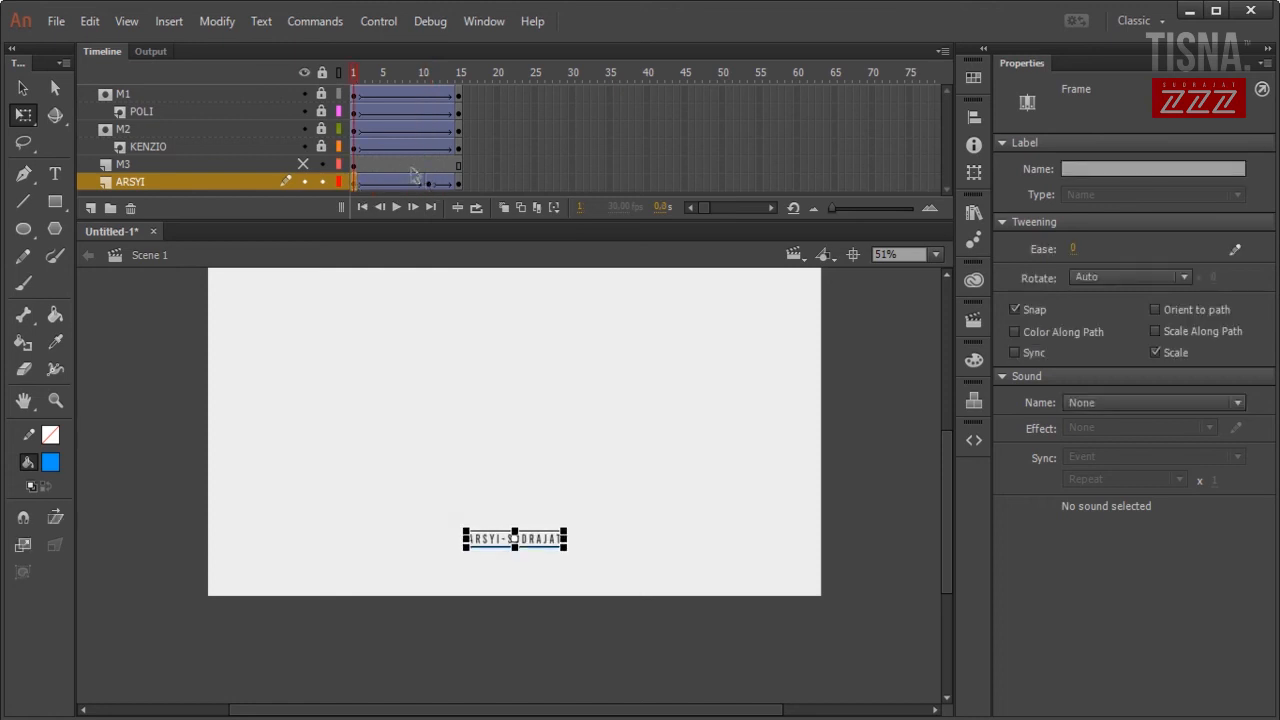
{"action": "key", "text": "Return"}
{"action": "key", "text": "Return"}
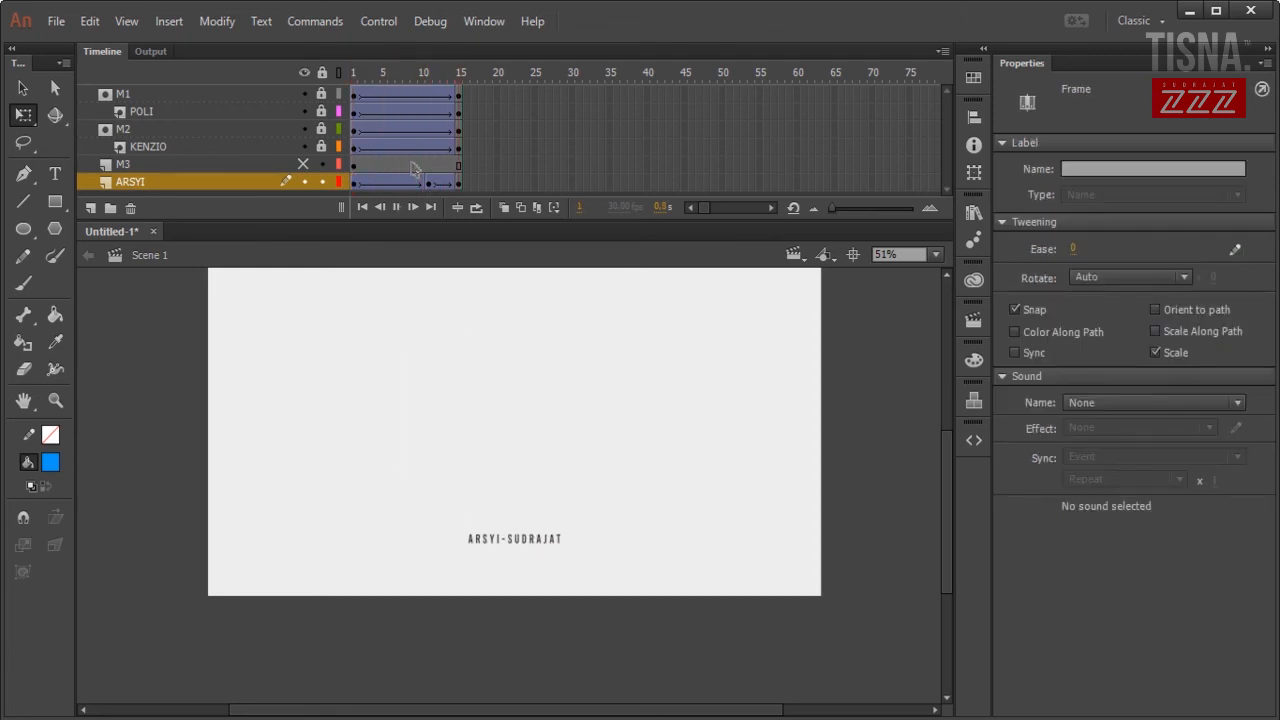
Set the subtitle tween's ease to 100 out and preview it.
{"action": "left_click", "coordinate": [427, 186]}
{"action": "left_click_drag", "start_coordinate": [425, 186], "coordinate": [413, 185]}
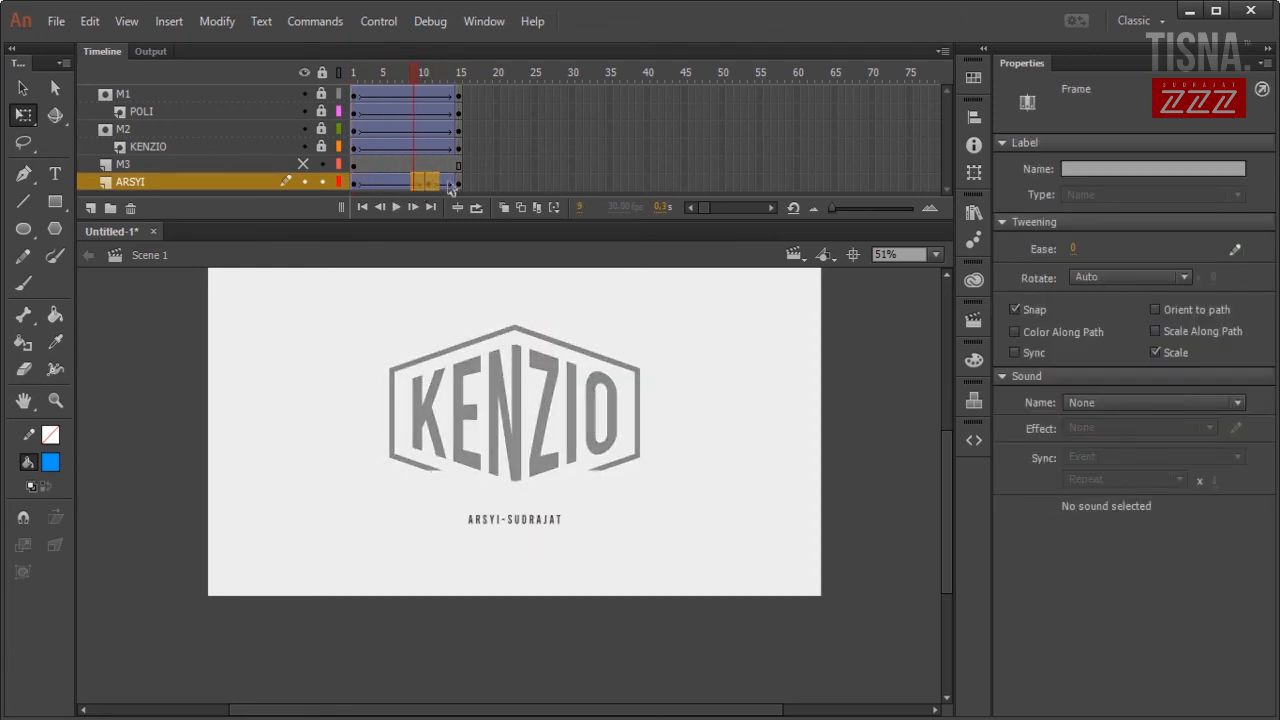
{"action": "left_click_drag", "start_coordinate": [1072, 250], "coordinate": [1190, 247]}
{"action": "left_click", "coordinate": [869, 315]}
{"action": "key", "text": "Return"}
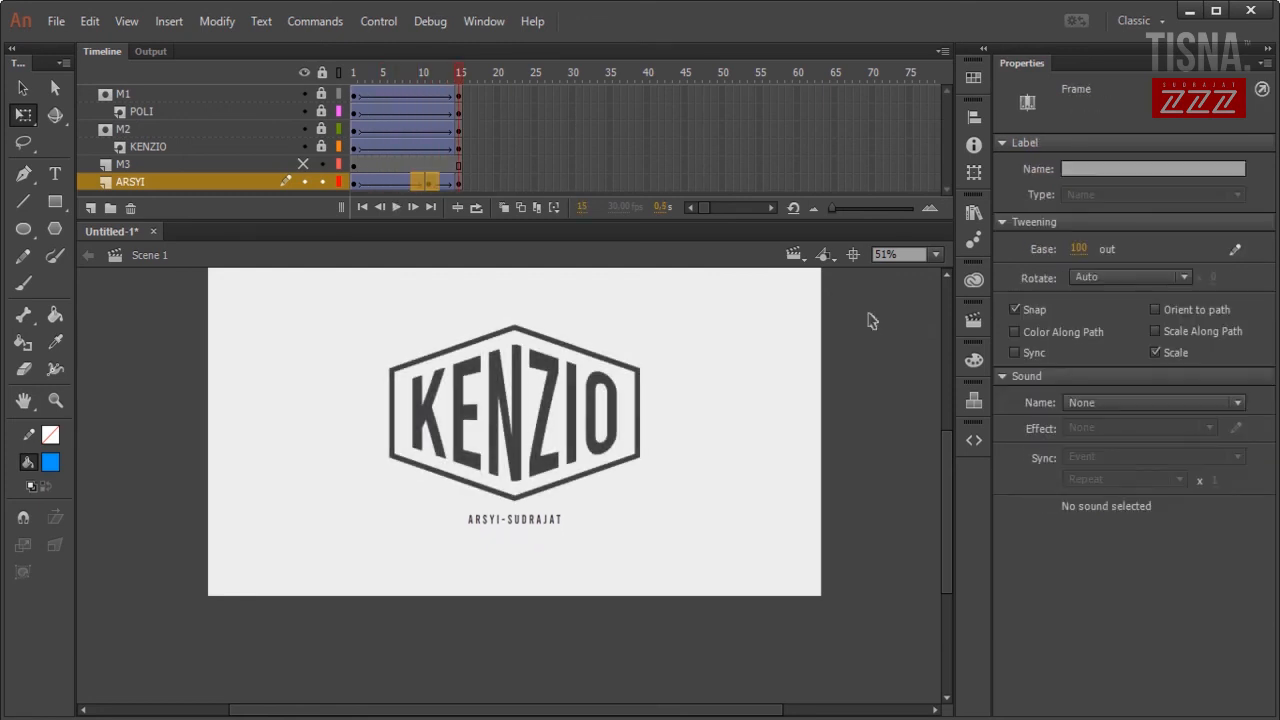
Move the subtitle keyframe earlier to frame 10 and check frames 7–13 for timing.
{"action": "left_click", "coordinate": [428, 181]}
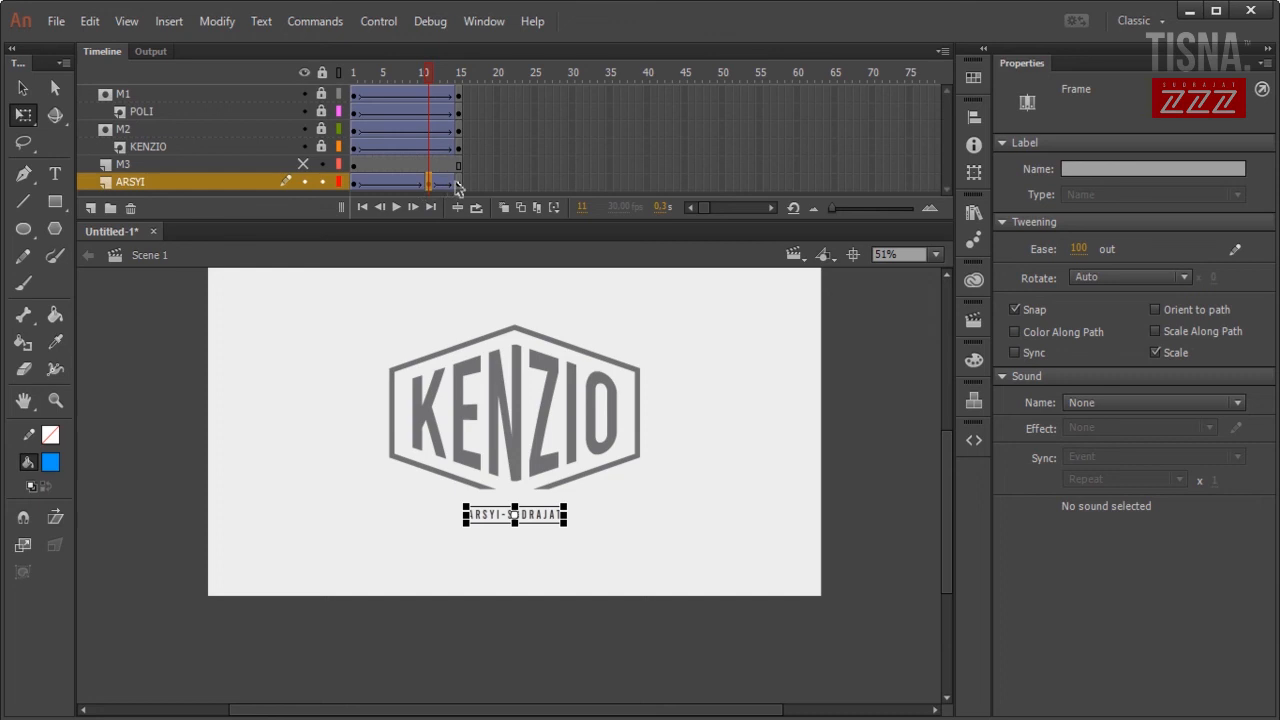
{"action": "left_click", "coordinate": [421, 181]}
{"action": "key", "text": "Return"}
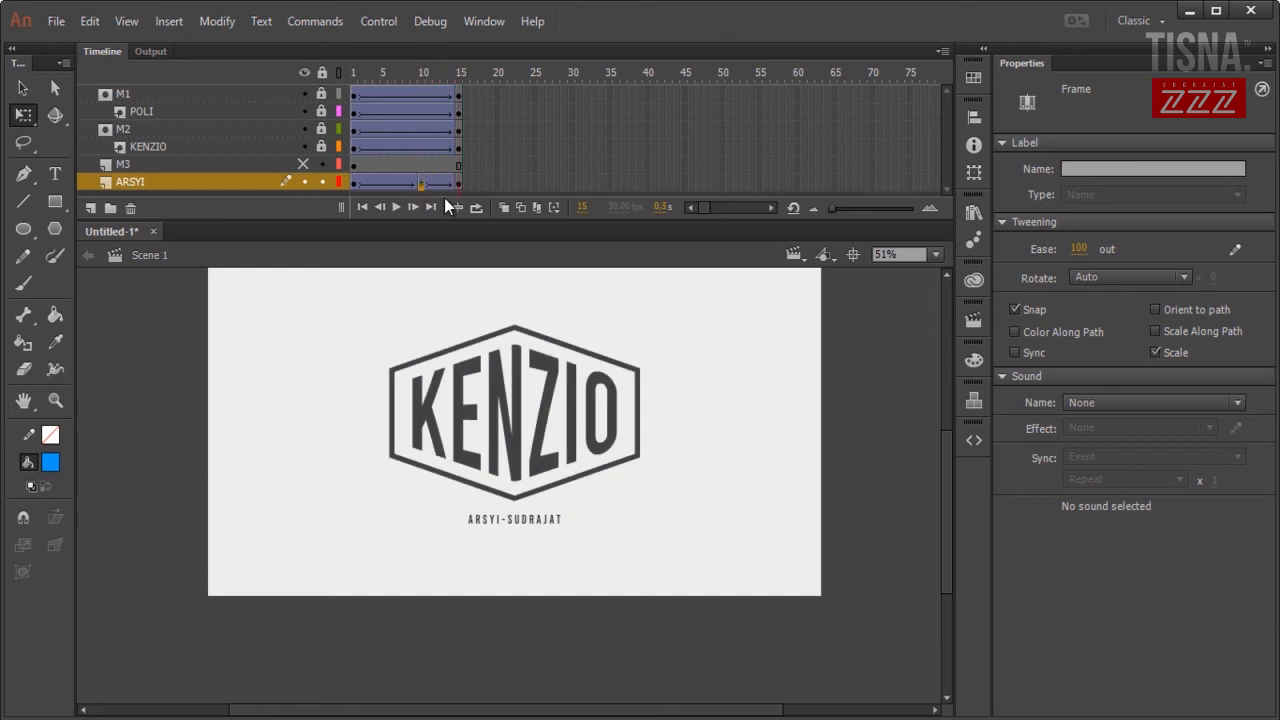
{"action": "left_click", "coordinate": [406, 182]}
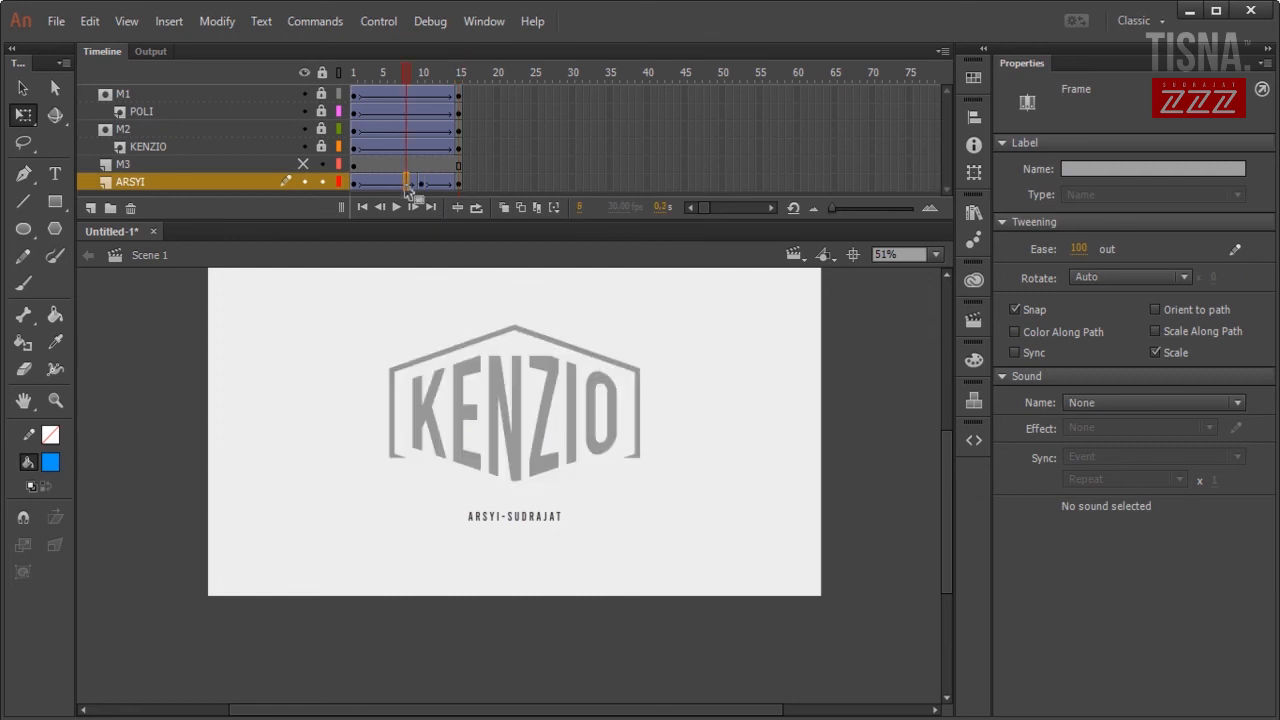
{"action": "left_click", "coordinate": [444, 183]}
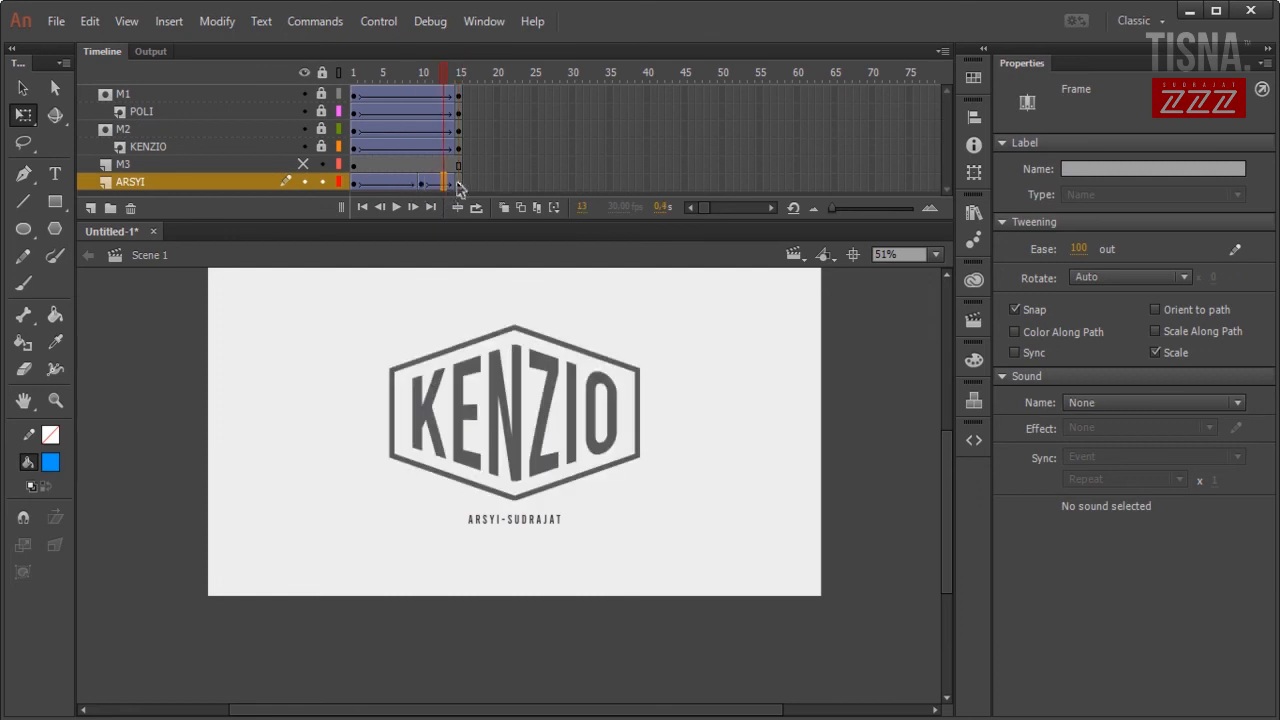
{"action": "left_click", "coordinate": [458, 183]}
{"action": "left_click", "coordinate": [442, 183]}
{"action": "left_click", "coordinate": [403, 183]}
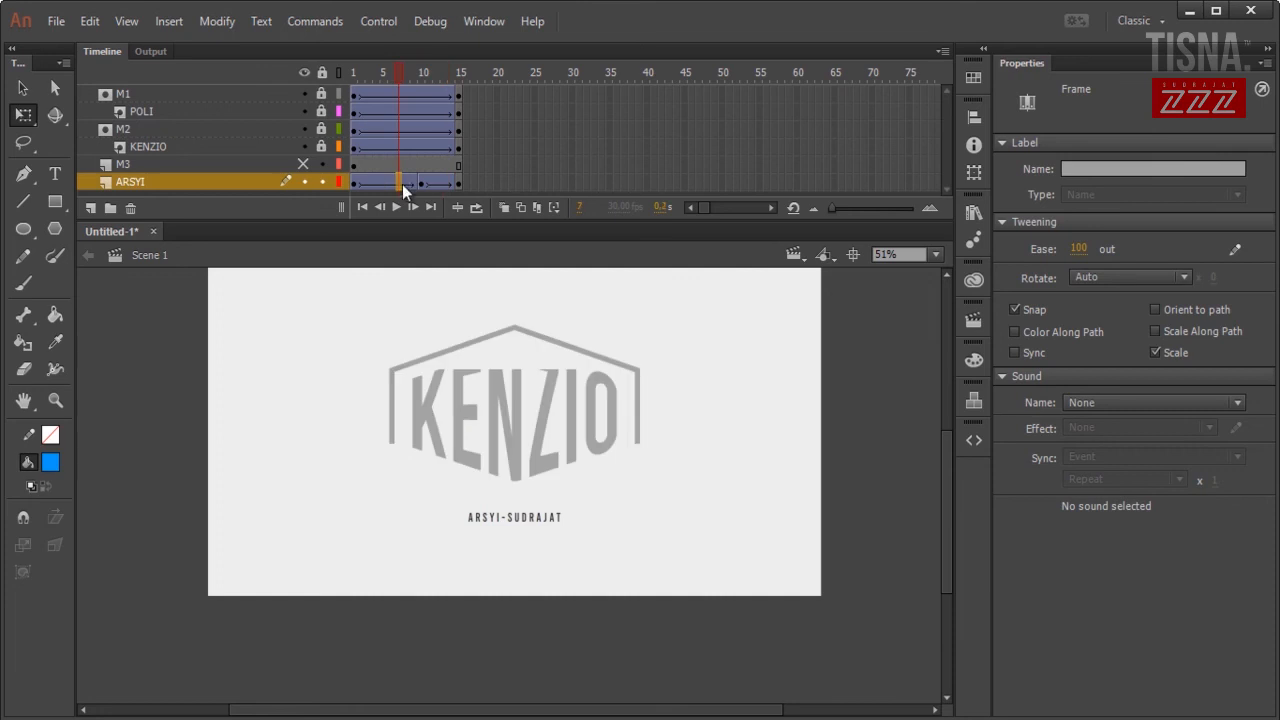
{"action": "key", "text": "Return"}
{"action": "key", "text": "Return"}
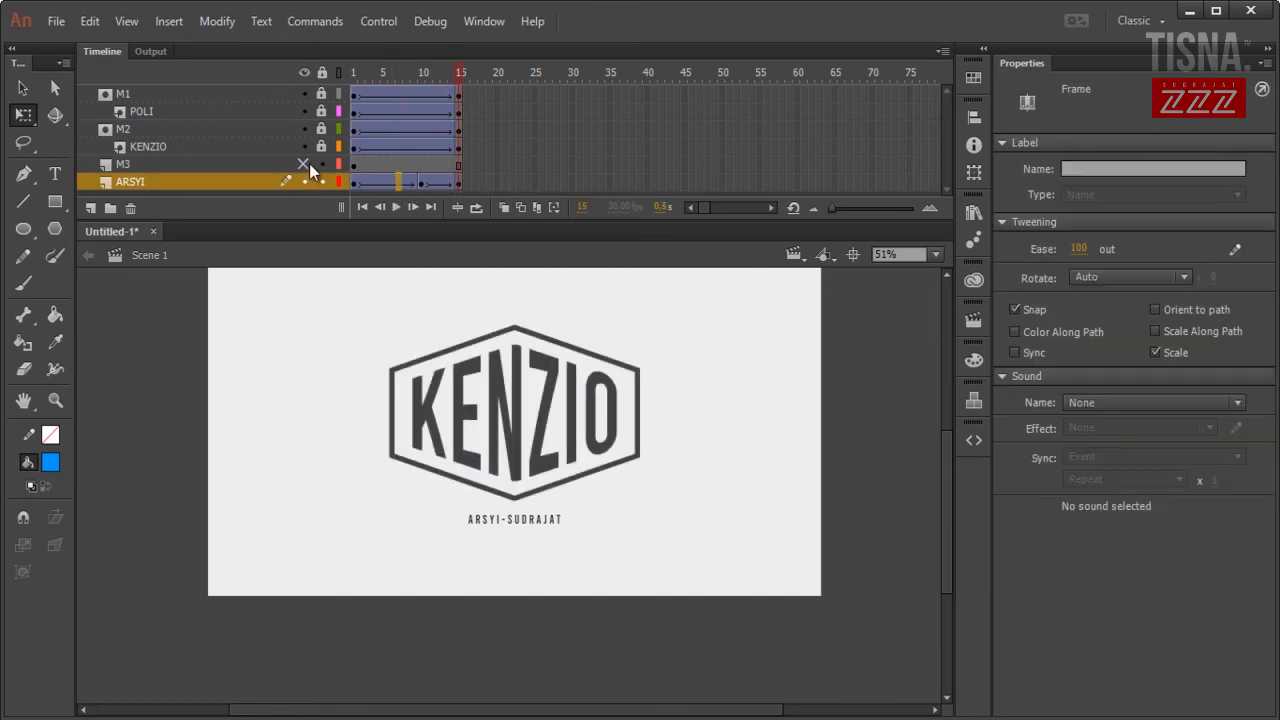
Unhide M3, make it a mask over the ARSYI subtitle, and preview the reveal.
{"action": "left_click", "coordinate": [303, 163]}
{"action": "left_click", "coordinate": [202, 167]}
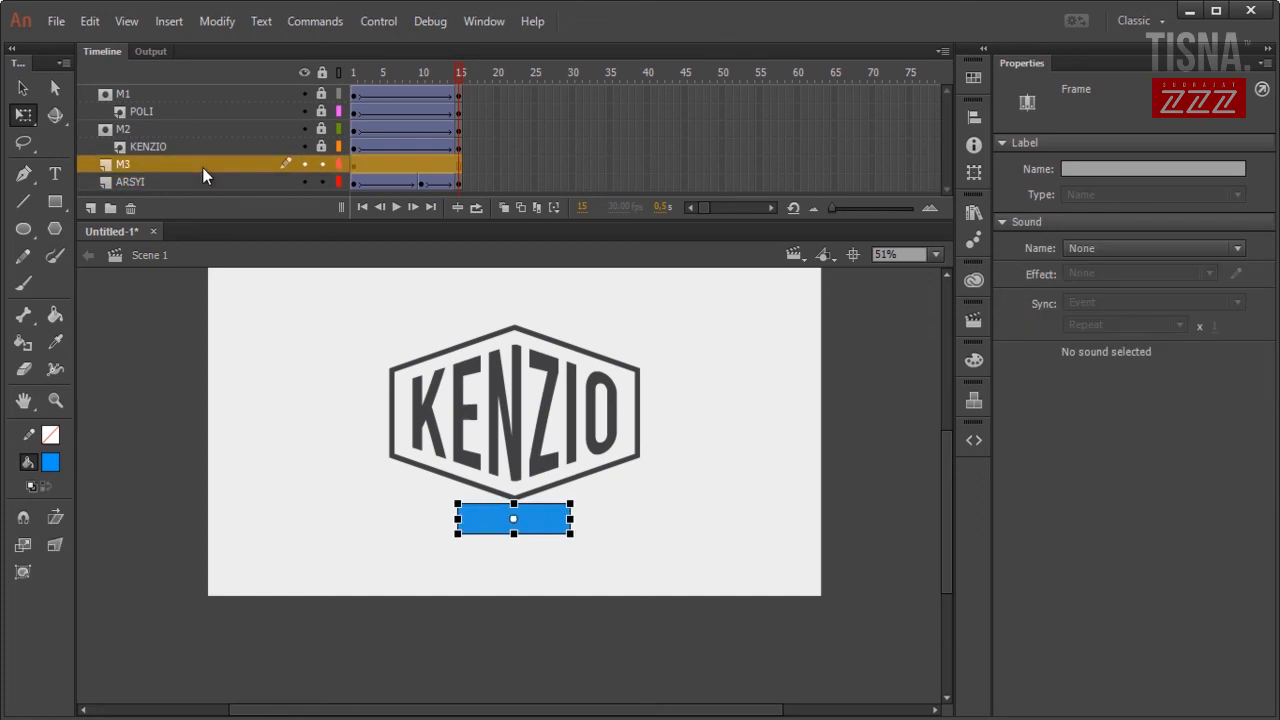
{"action": "right_click", "coordinate": [202, 167]}
{"action": "left_click", "coordinate": [298, 446]}
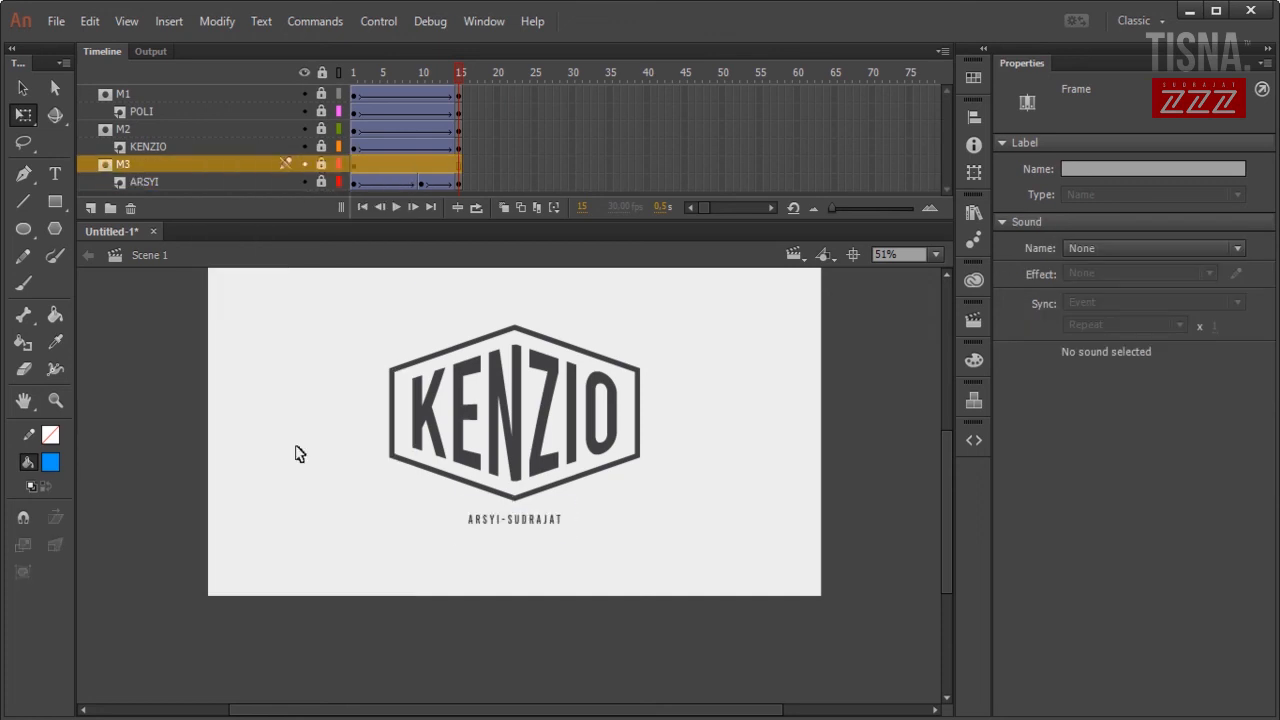
{"action": "key", "text": "Return"}
{"action": "key", "text": "Return"}
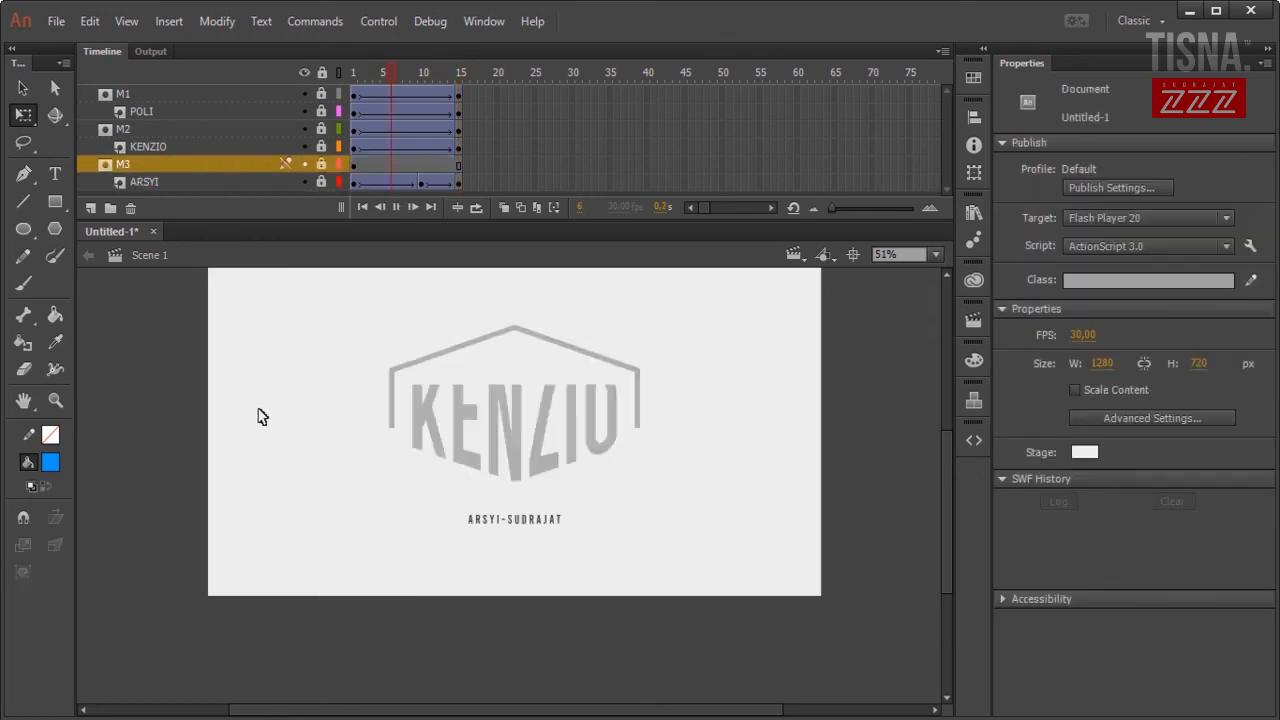
{"action": "key", "text": "Return"}
{"action": "key", "text": "Return"}
{"action": "key", "text": "Return"}
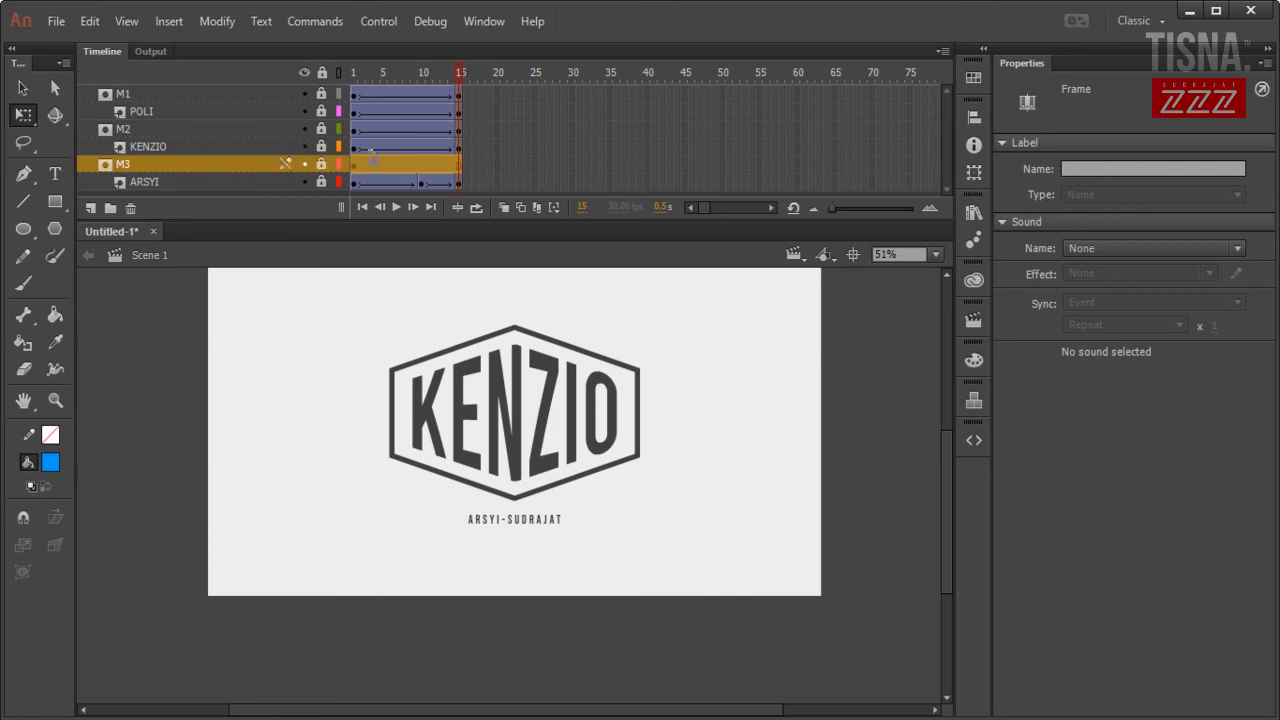
Shift the M2 and KENZIO frames later on the timeline and replay the stagger.
{"action": "left_click", "coordinate": [192, 130]}
{"action": "left_click_drag", "start_coordinate": [459, 151], "coordinate": [508, 139]}
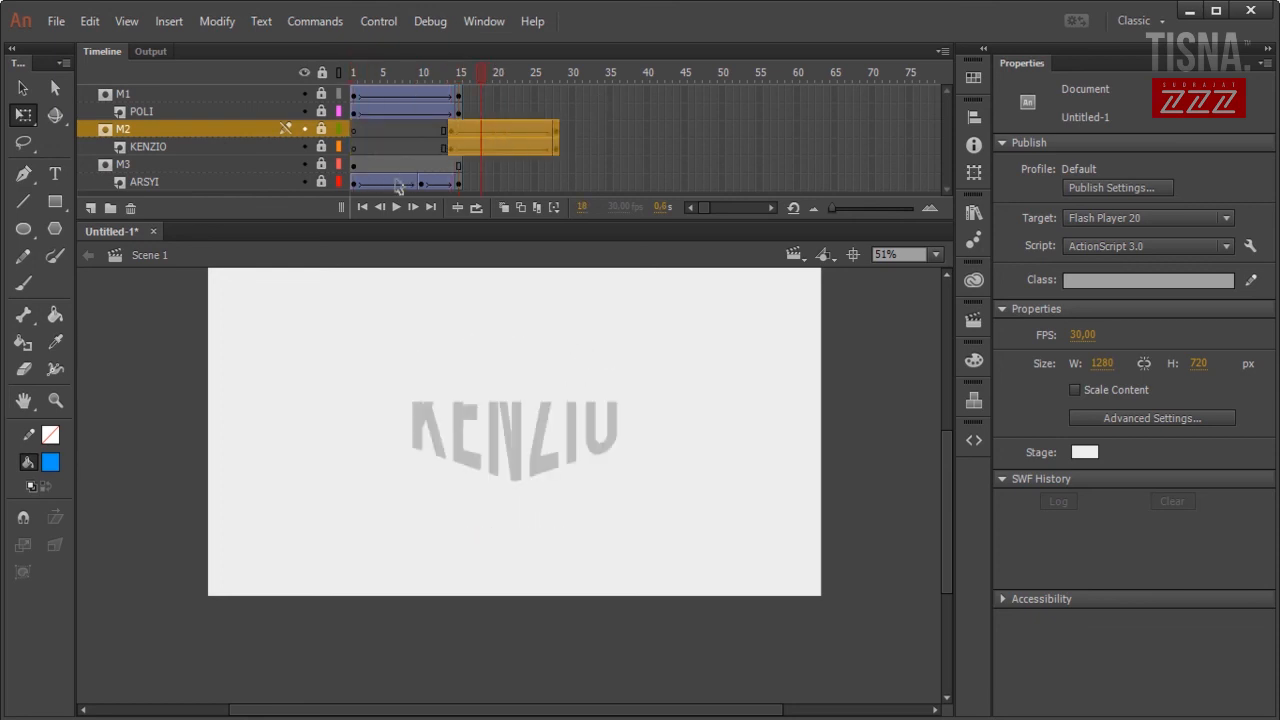
{"action": "left_click_drag", "start_coordinate": [418, 74], "coordinate": [323, 73]}
{"action": "key", "text": "Return"}
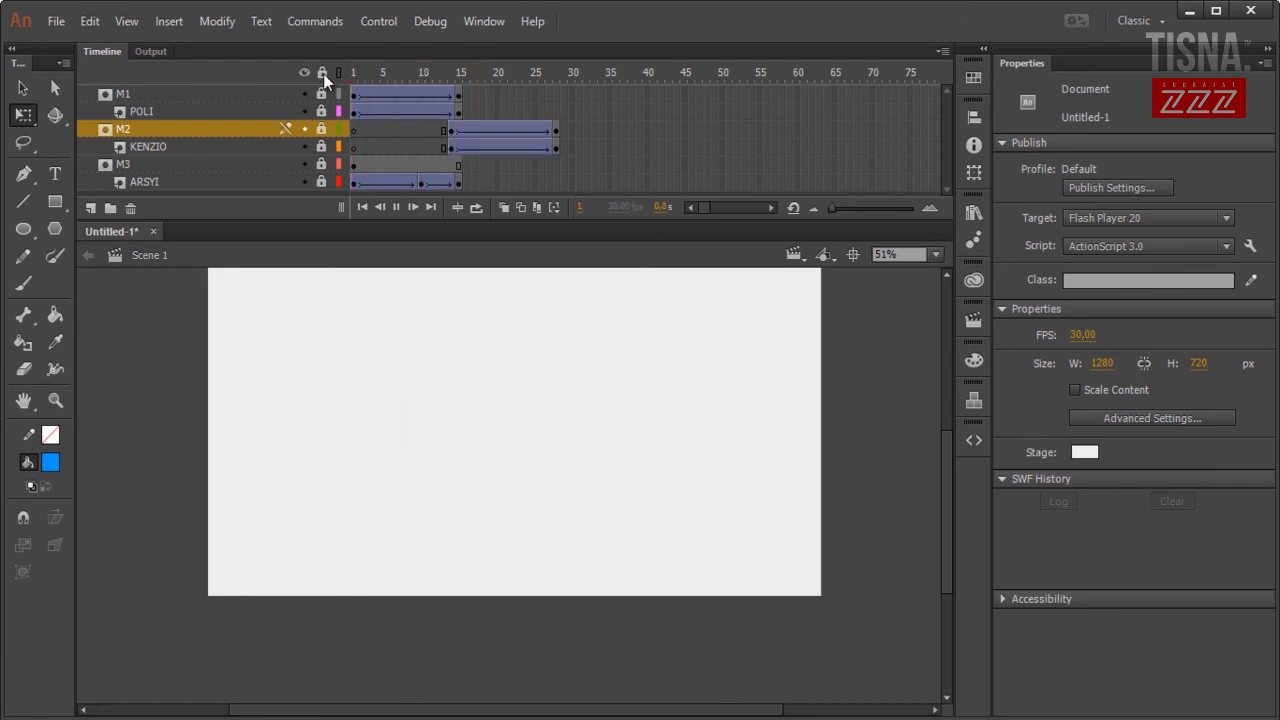
{"action": "key", "text": "Return"}
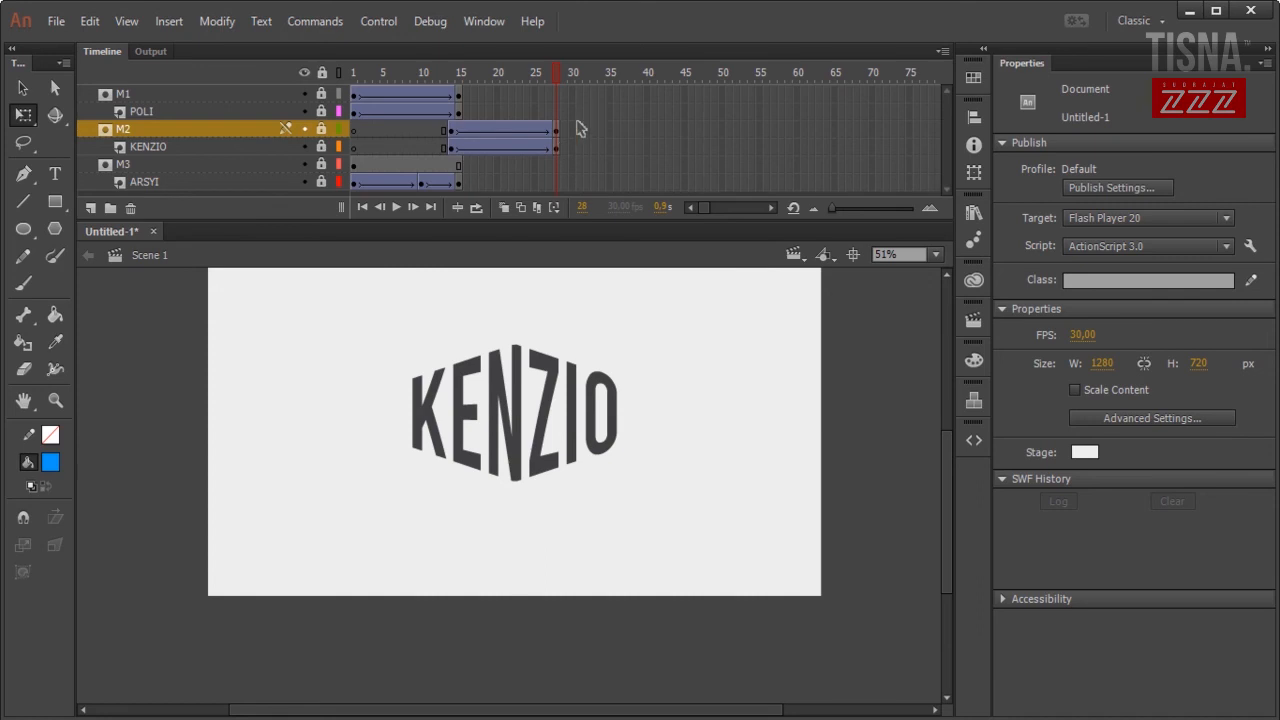
Extend the M1 and POLI hexagon layers to frame 28.
{"action": "left_click_drag", "start_coordinate": [558, 112], "coordinate": [557, 95]}
{"action": "right_click", "coordinate": [557, 95]}
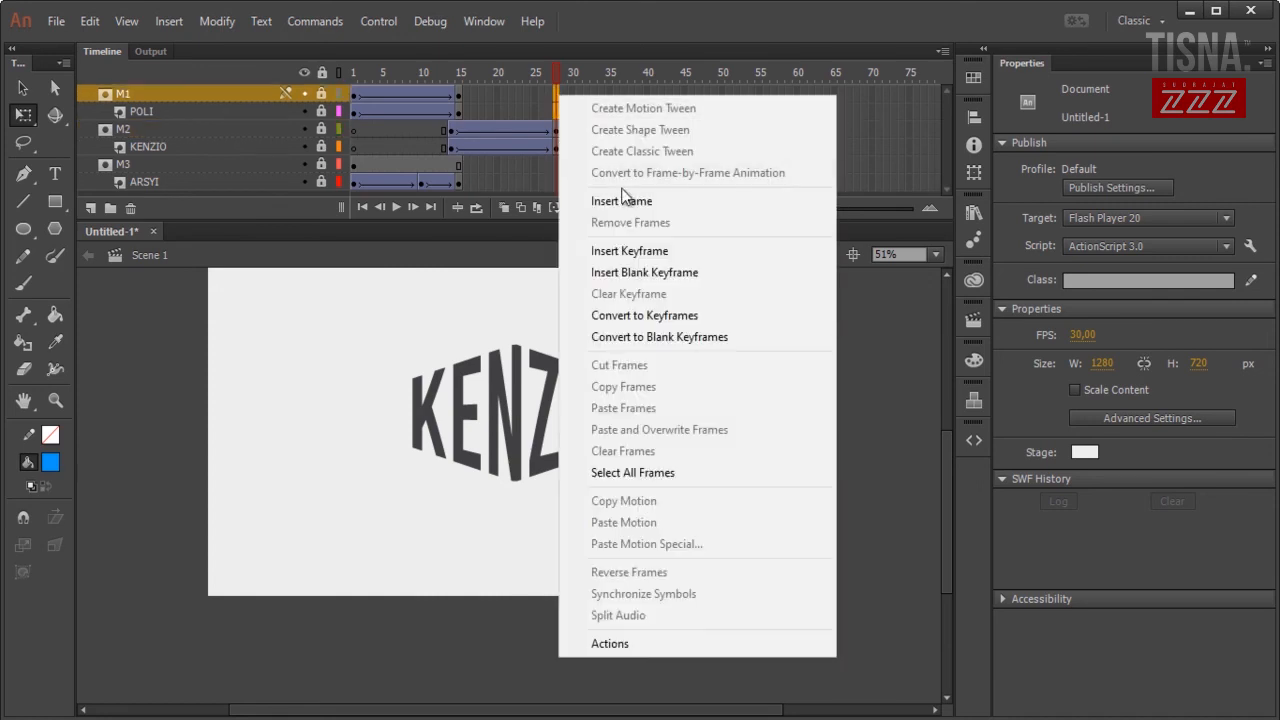
{"action": "left_click", "coordinate": [621, 194]}
{"action": "key", "text": "Return"}
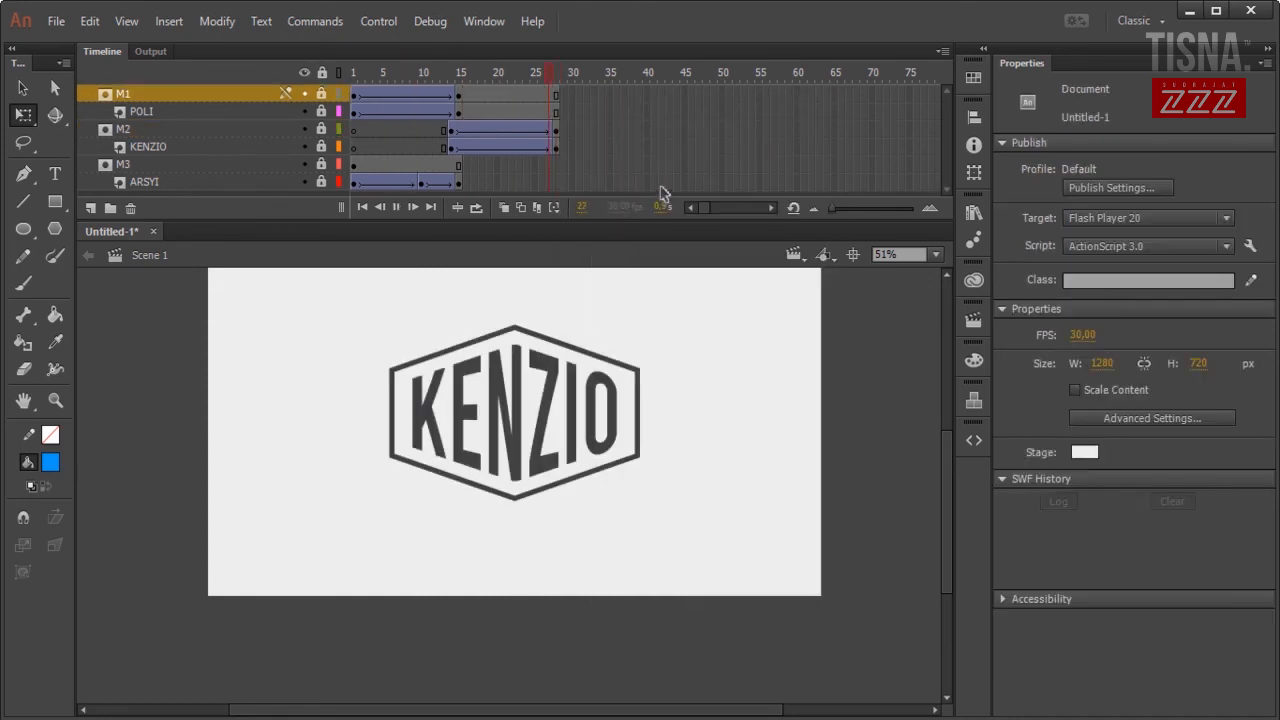
Nudge the KENZIO reveal slightly earlier and delay the ARSYI reveal to about frame 20.
{"action": "left_click_drag", "start_coordinate": [455, 133], "coordinate": [490, 137]}
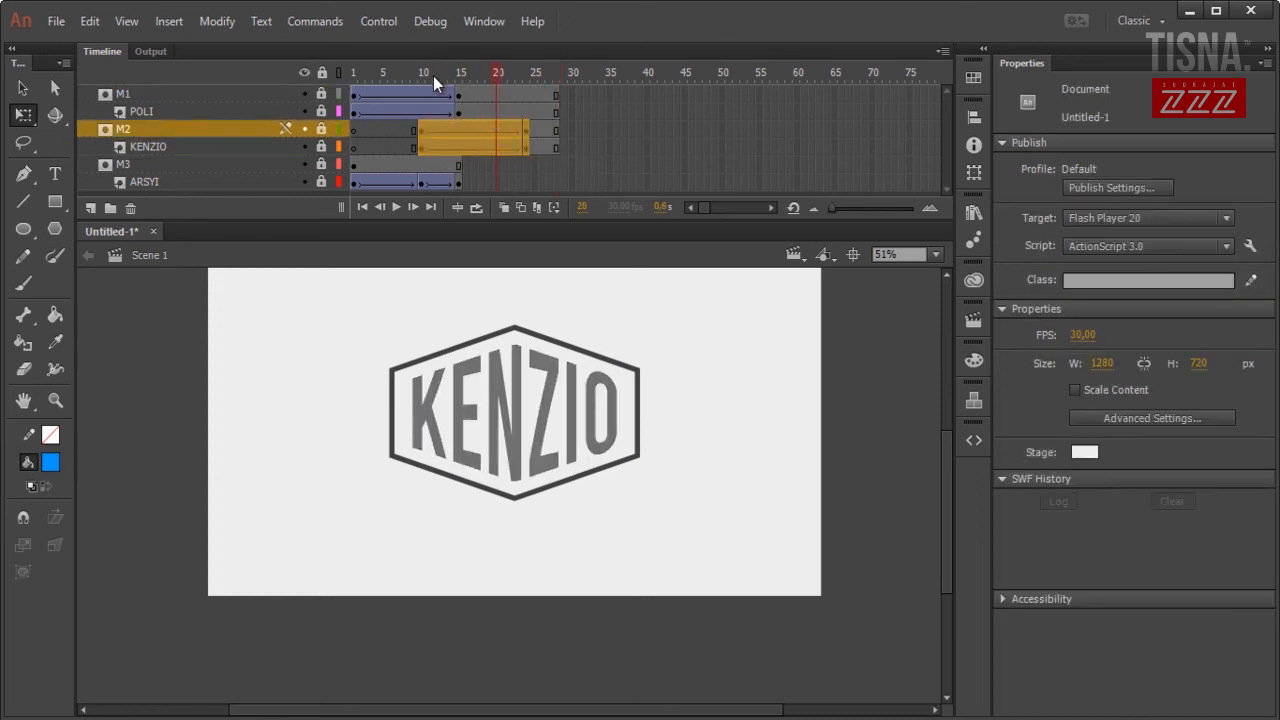
{"action": "key", "text": "Return"}
{"action": "key", "text": "Return"}
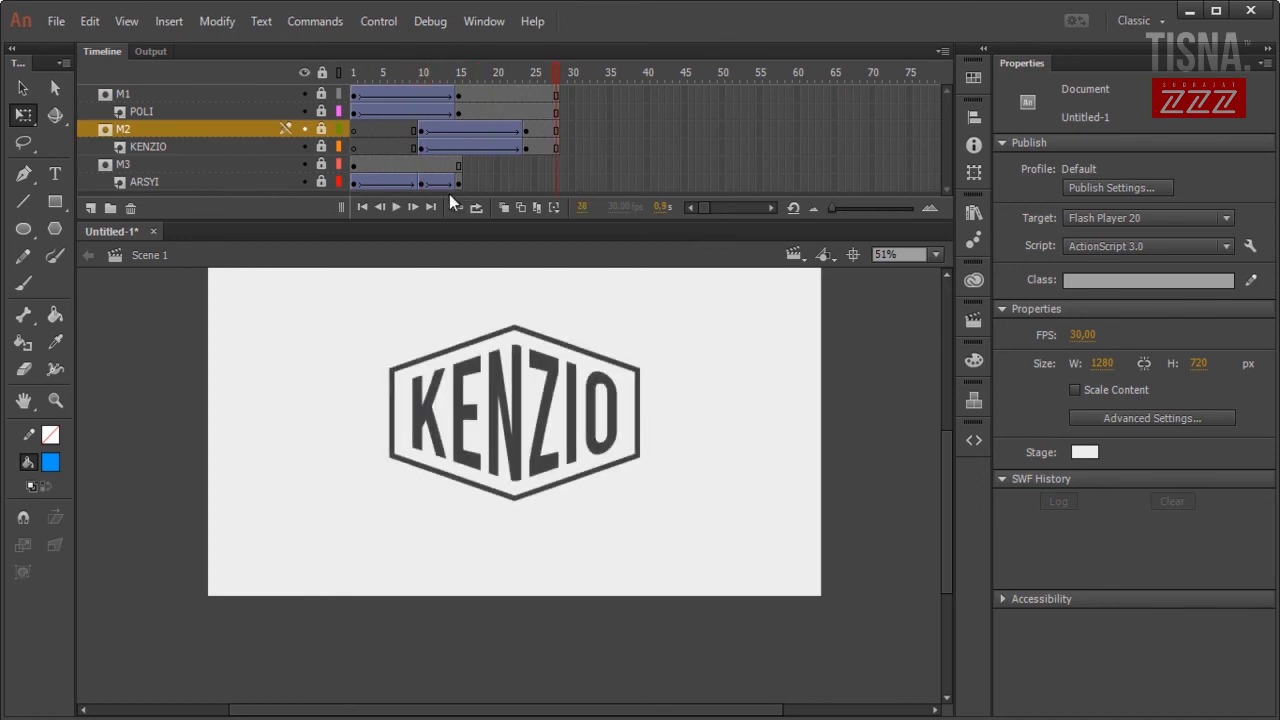
{"action": "left_click_drag", "start_coordinate": [460, 185], "coordinate": [355, 168]}
{"action": "left_click_drag", "start_coordinate": [360, 170], "coordinate": [512, 176]}
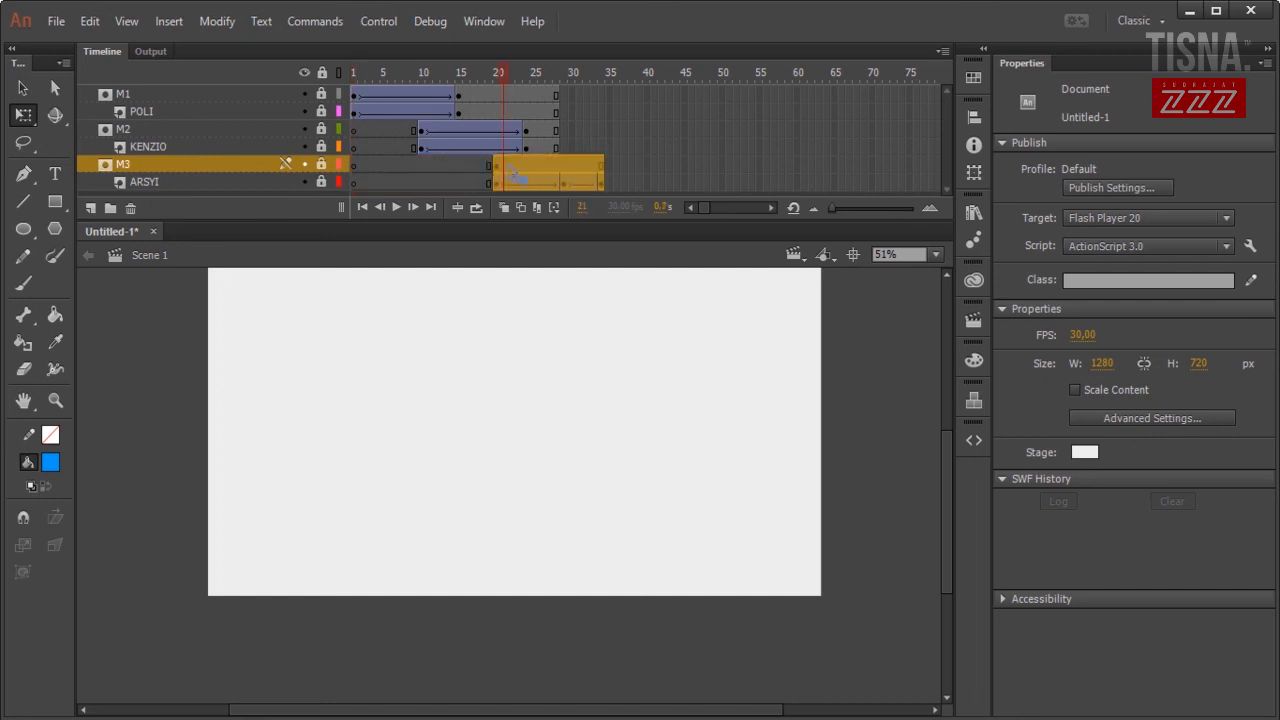
Insert frames twice on the M3 and ARSYI layers to extend them to about frame 43.
{"action": "key", "text": "Return"}
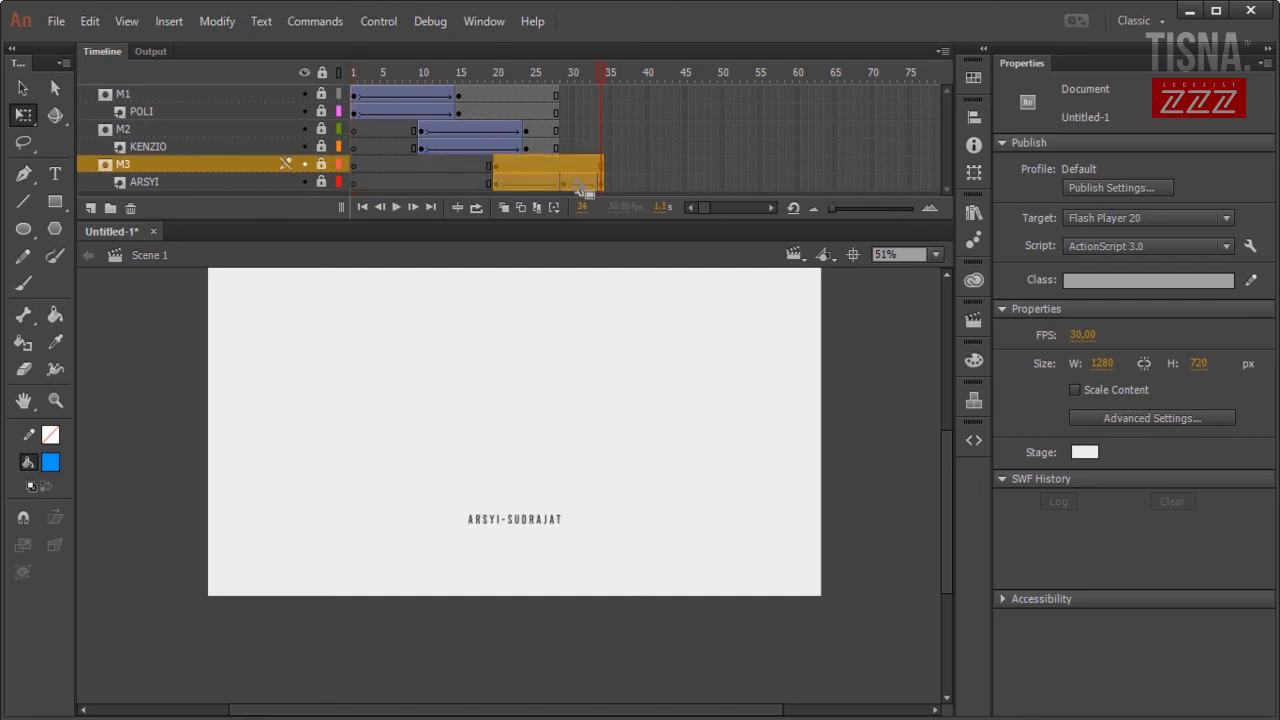
{"action": "left_click", "coordinate": [572, 184]}
{"action": "left_click_drag", "start_coordinate": [560, 172], "coordinate": [530, 179]}
{"action": "right_click", "coordinate": [555, 179]}
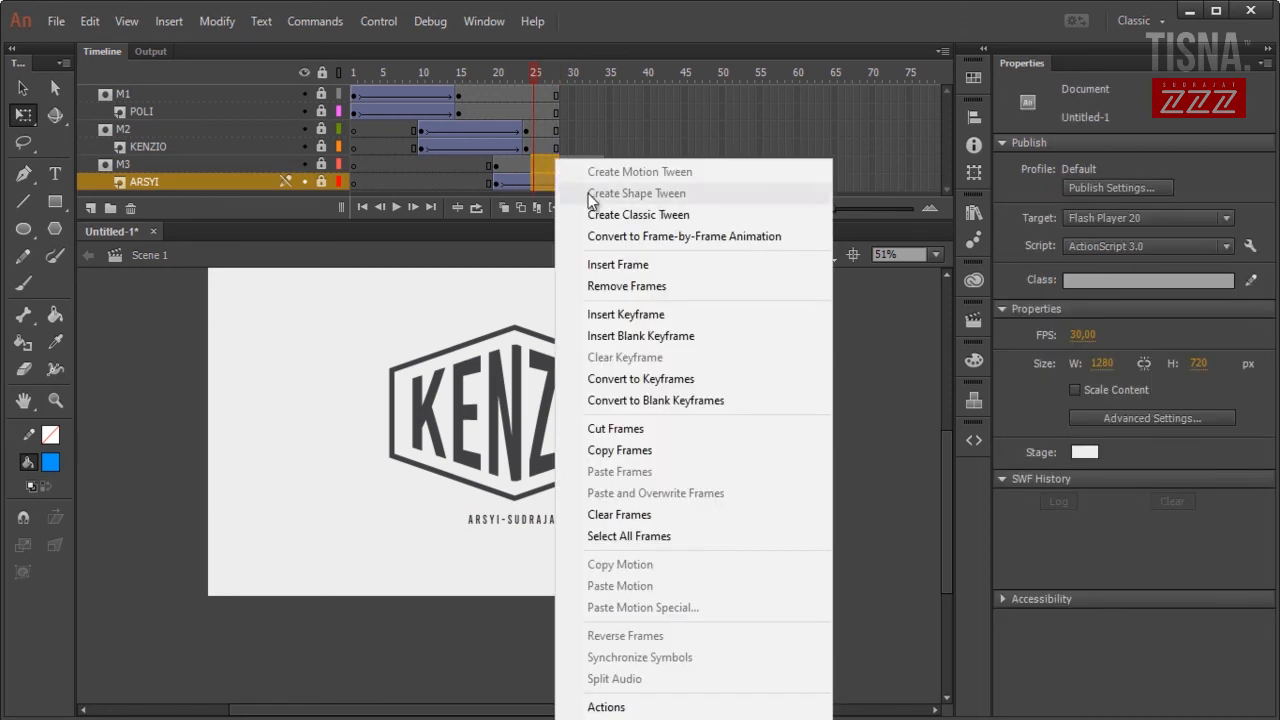
{"action": "left_click", "coordinate": [626, 263]}
{"action": "left_click_drag", "start_coordinate": [600, 170], "coordinate": [616, 185]}
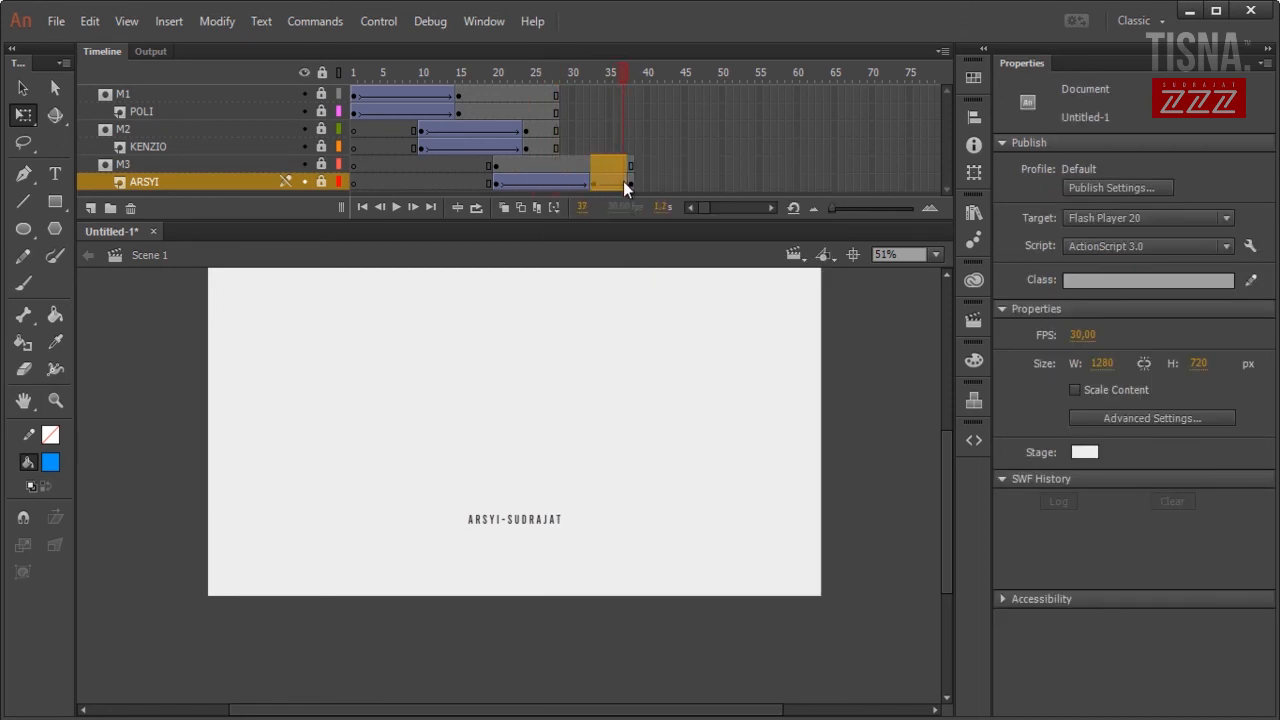
{"action": "right_click", "coordinate": [623, 181]}
{"action": "left_click", "coordinate": [658, 263]}
{"action": "key", "text": "Return"}
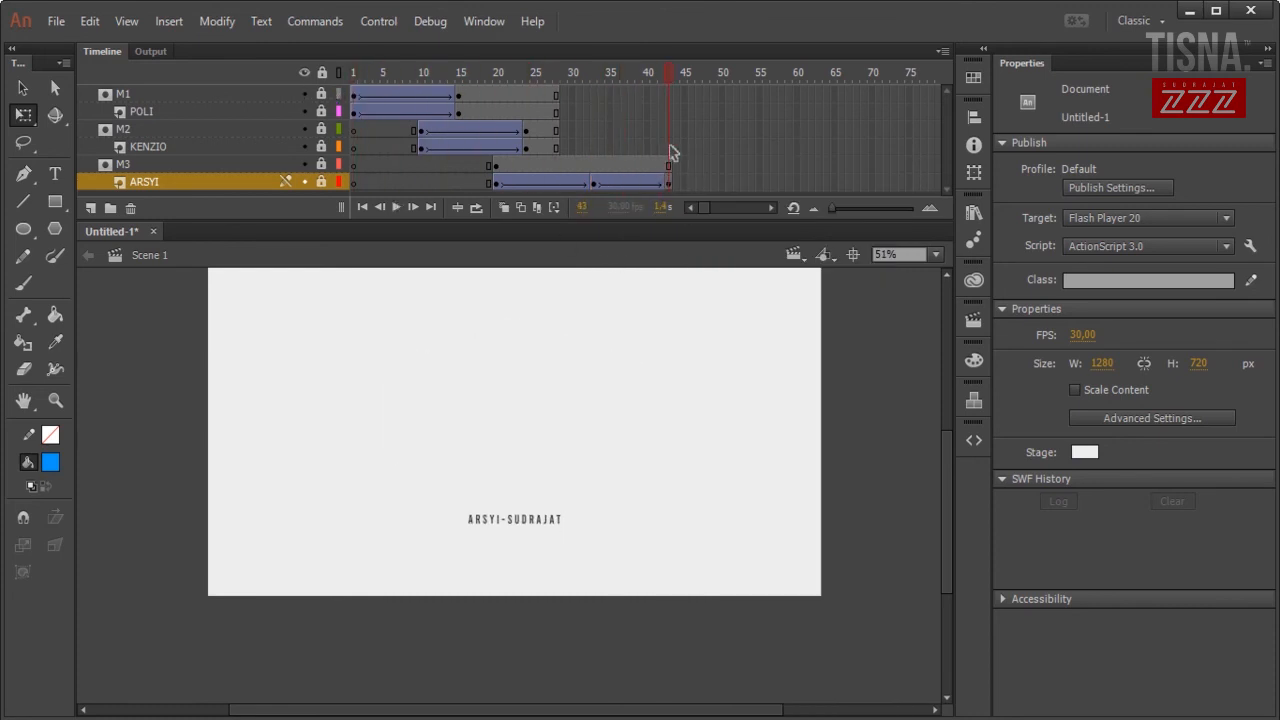
Insert frames at 43 on the M1, POLI, M2 and KENZIO layers and replay the full animation.
{"action": "left_click_drag", "start_coordinate": [669, 114], "coordinate": [668, 93]}
{"action": "right_click", "coordinate": [668, 93]}
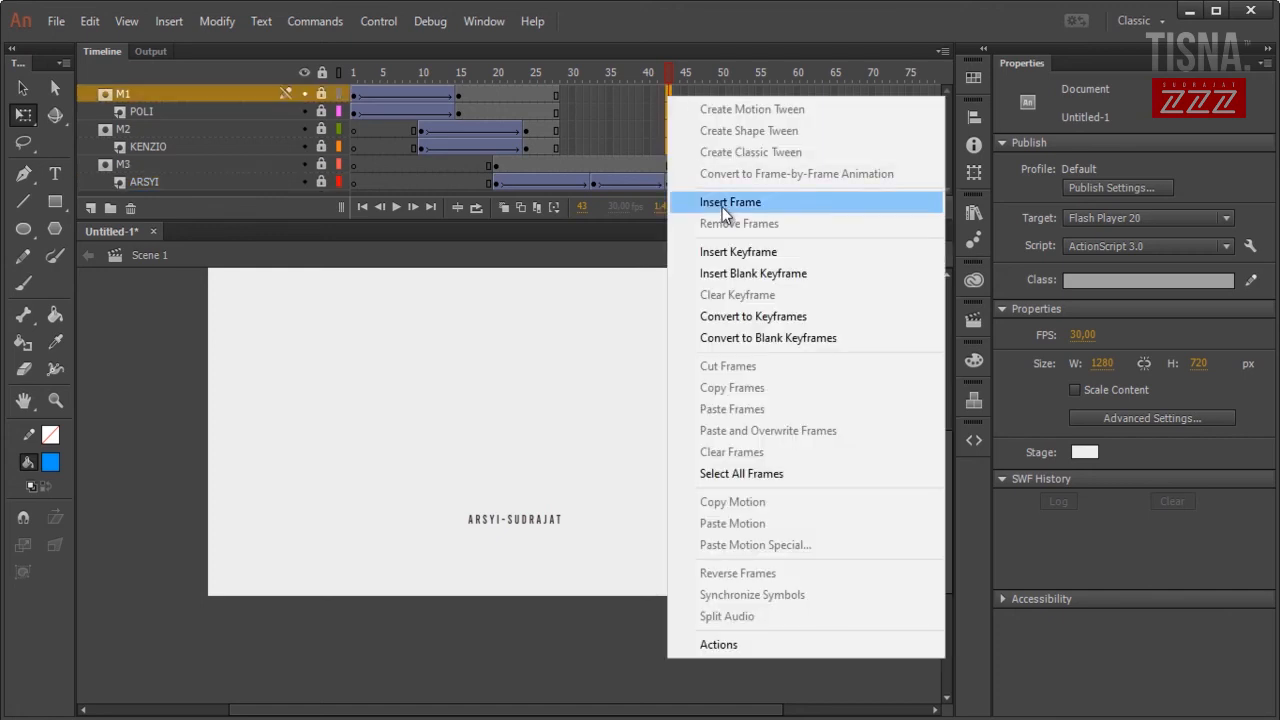
{"action": "left_click", "coordinate": [722, 205]}
{"action": "key", "text": "Return"}
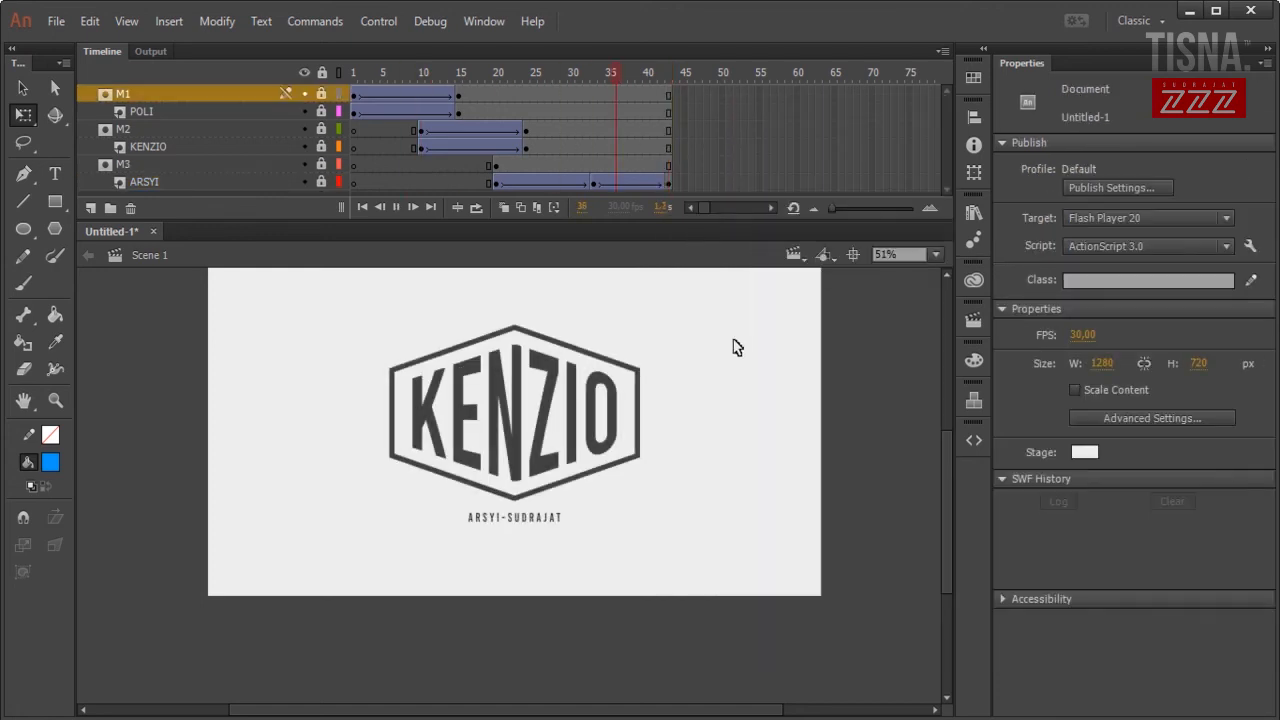
{"action": "key", "text": "Return"}
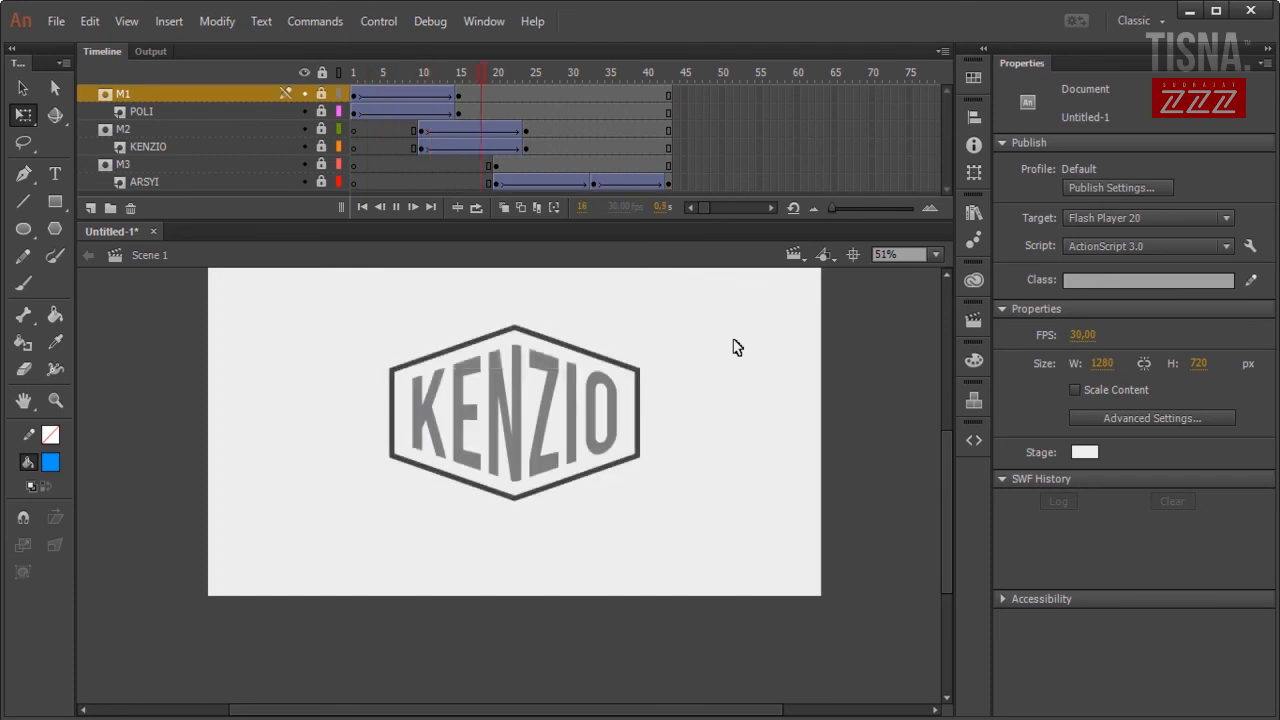
{"action": "key", "text": "Return"}
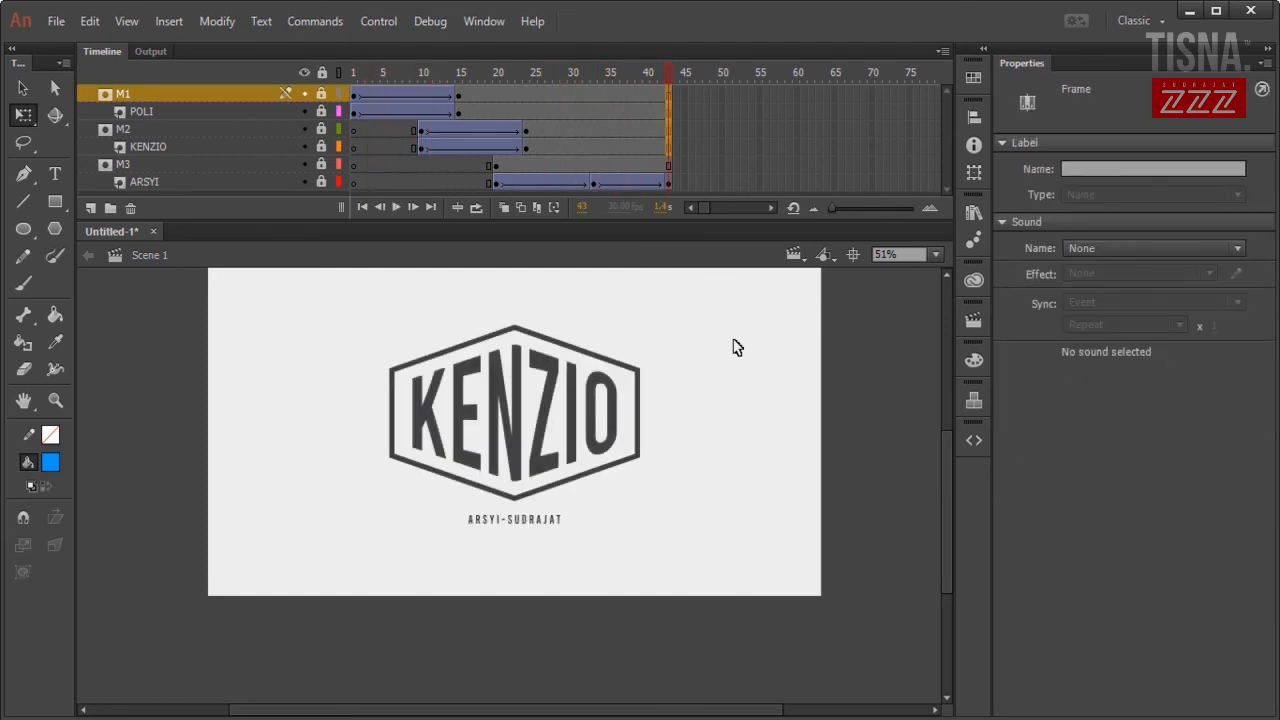
{"action": "key", "text": "Return"}
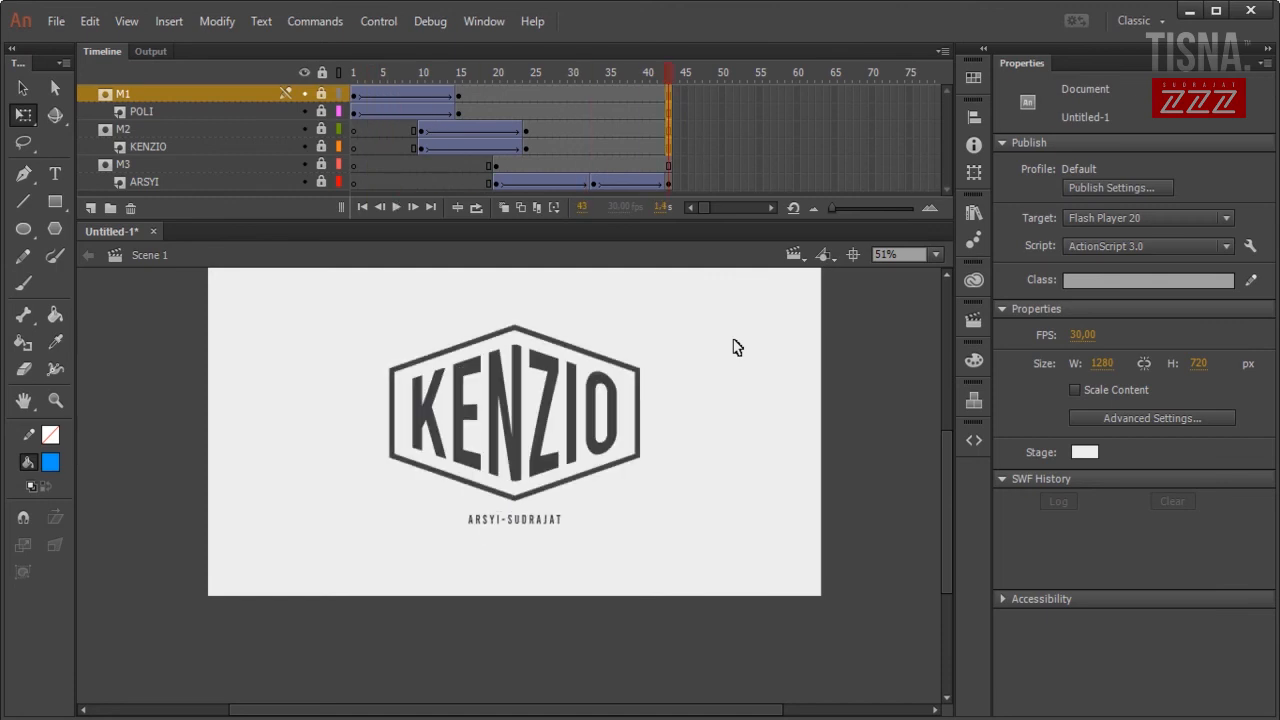
{"action": "key", "text": "Return"}
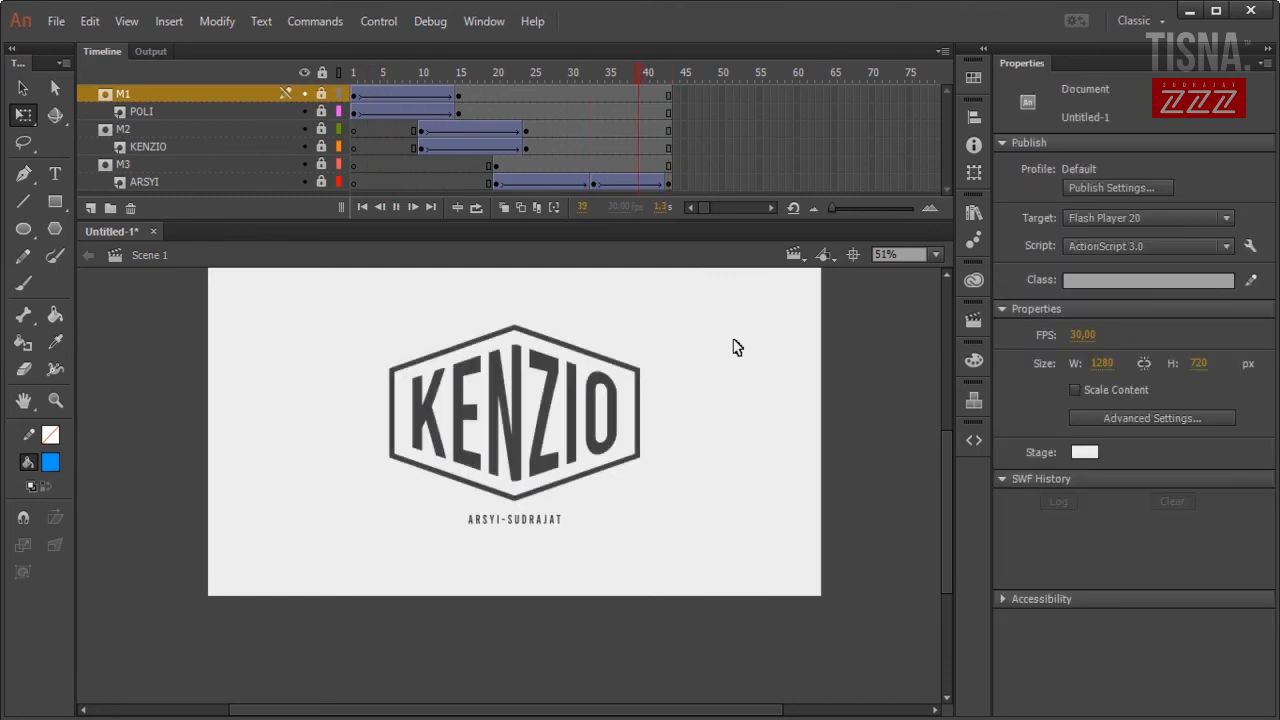
{"action": "key", "text": "Return"}
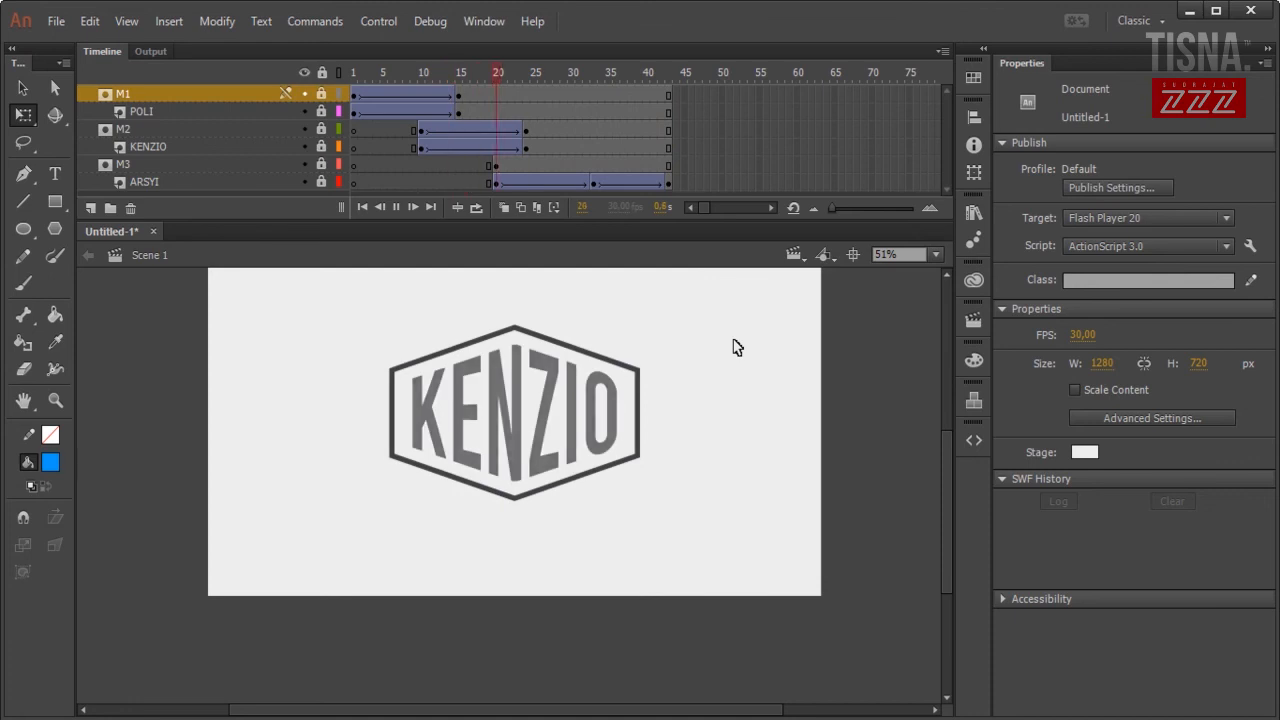
{"action": "key", "text": "Return"}
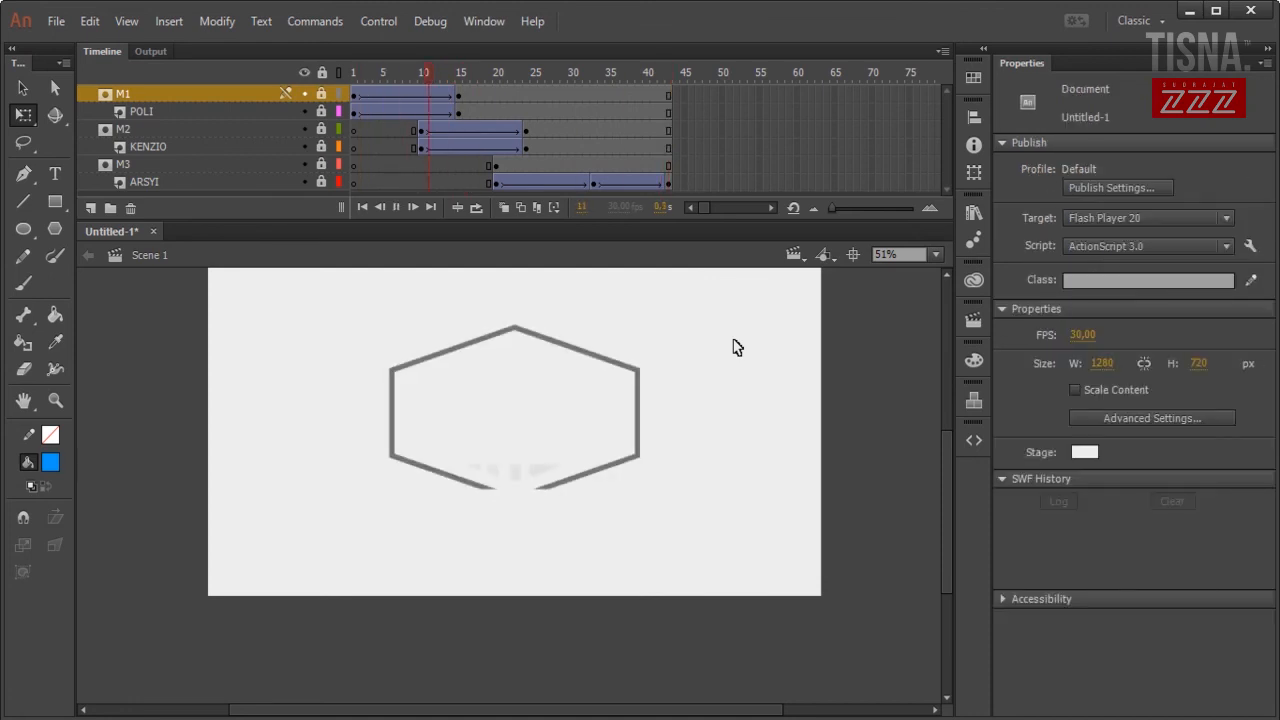
{"action": "key", "text": "Return"}
{"action": "key", "text": "Return"}
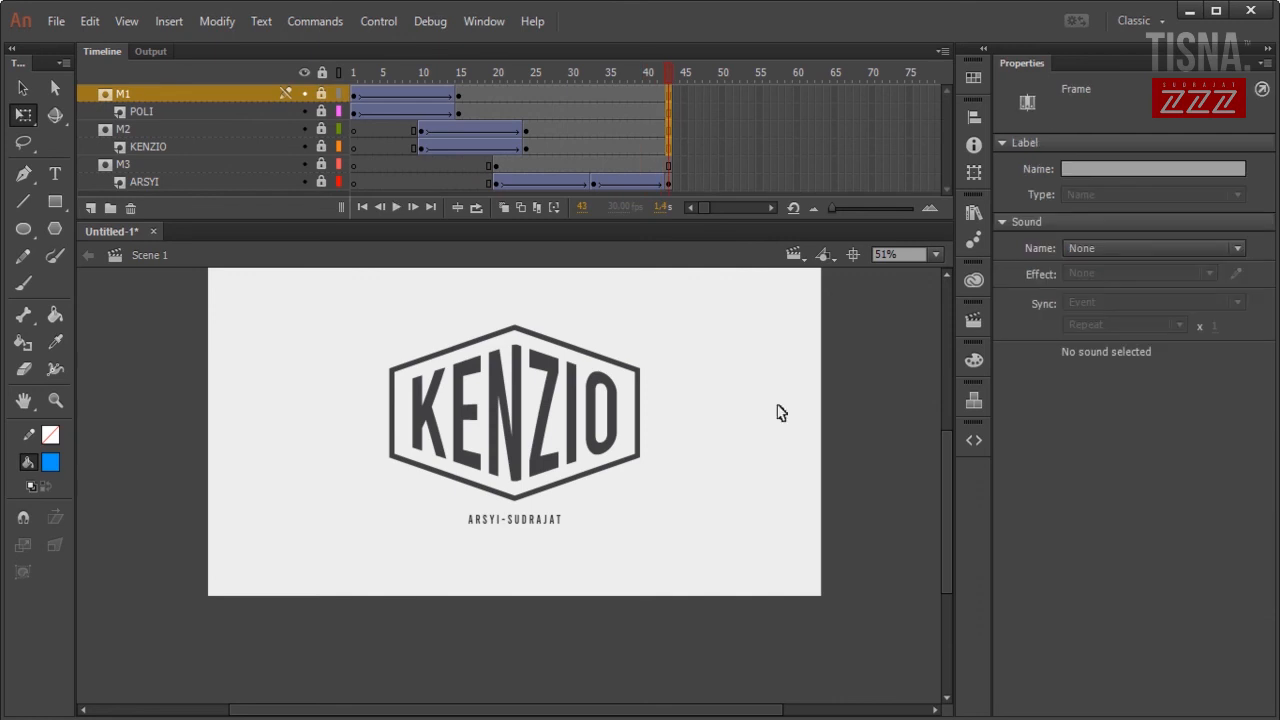
{"action": "left_click_drag", "start_coordinate": [949, 484], "coordinate": [948, 459]}
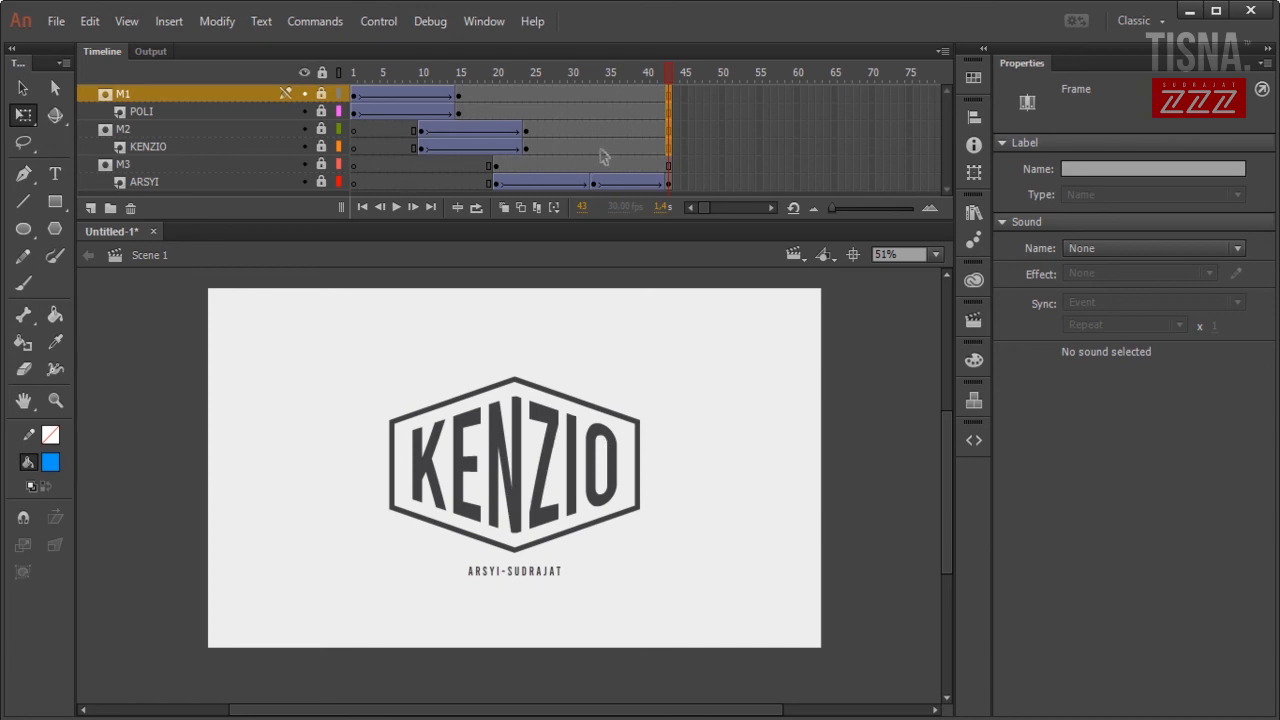
Run Test Movie from frame 1 to play the SWF, then close the test window.
{"action": "left_click", "coordinate": [355, 75]}
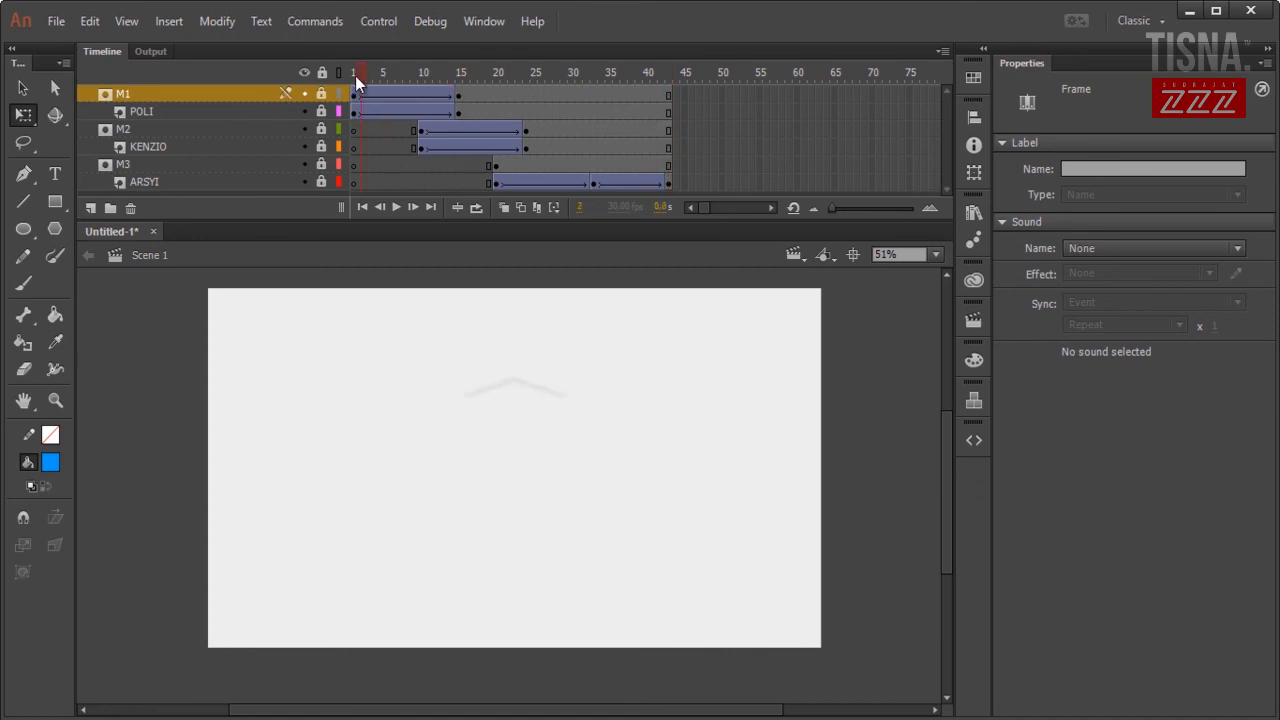
{"action": "key", "text": "ctrl+Return"}
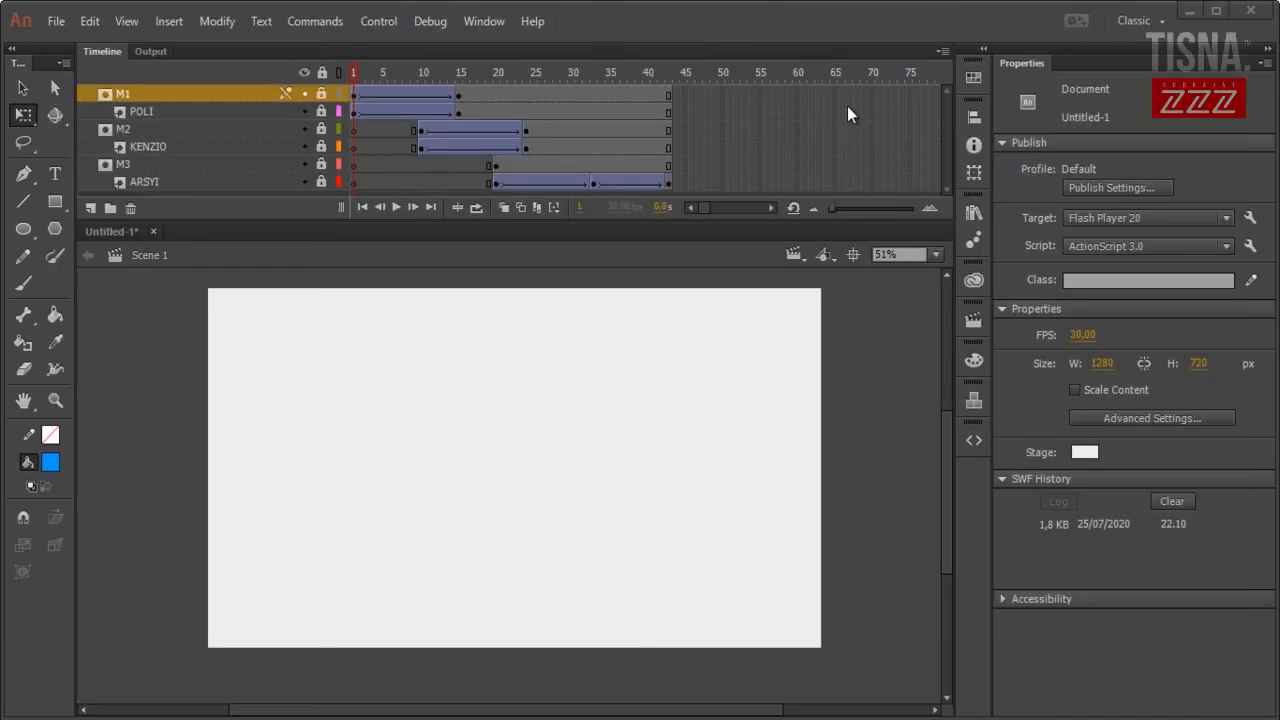
{"action": "left_click", "coordinate": [1215, 10]}
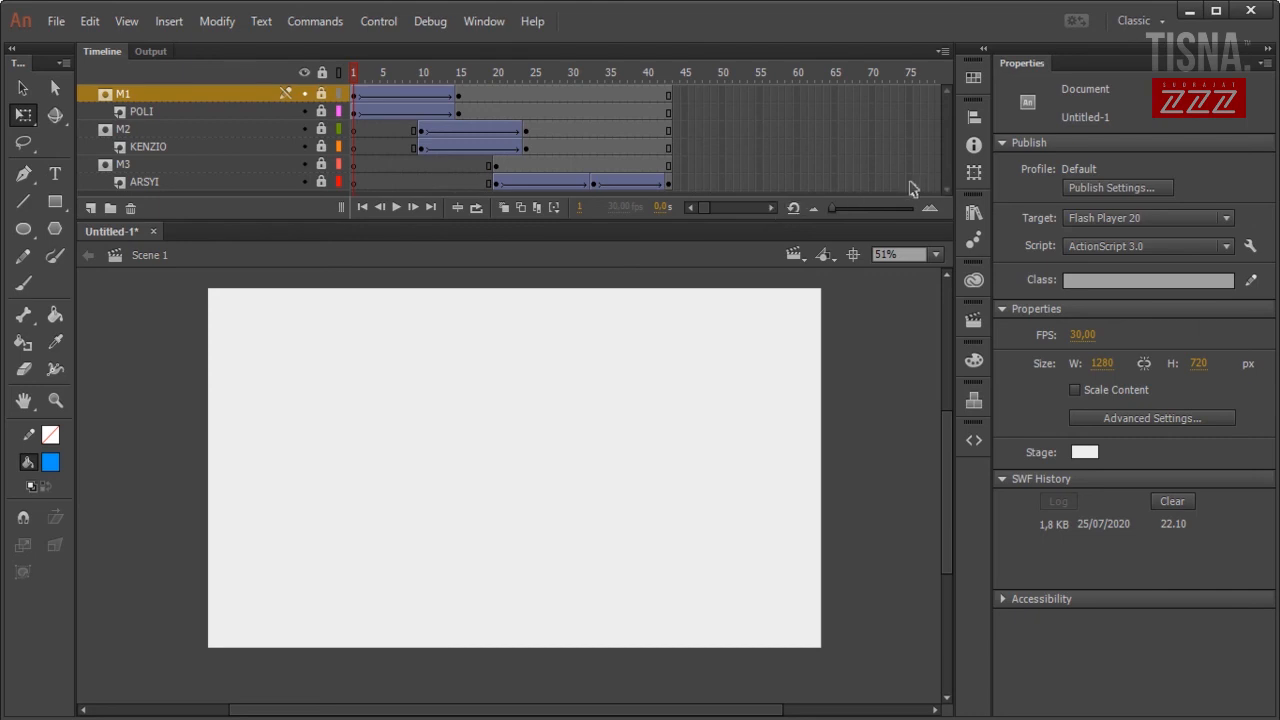
{"action": "left_click_drag", "start_coordinate": [912, 188], "coordinate": [909, 91]}
Extend every logo layer to frame 75 and export the SWF with Ctrl+Enter to test it.
{"action": "right_click", "coordinate": [909, 91]}
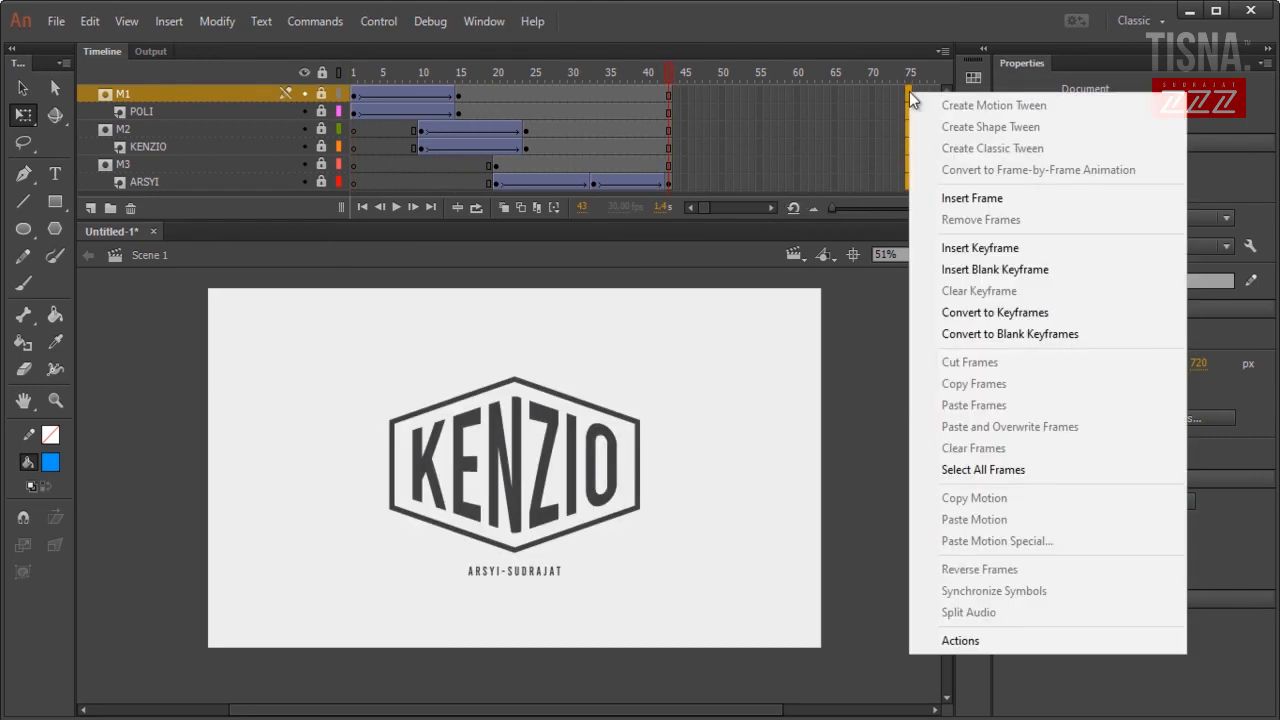
{"action": "left_click", "coordinate": [960, 198]}
{"action": "key", "text": "ctrl+Return"}
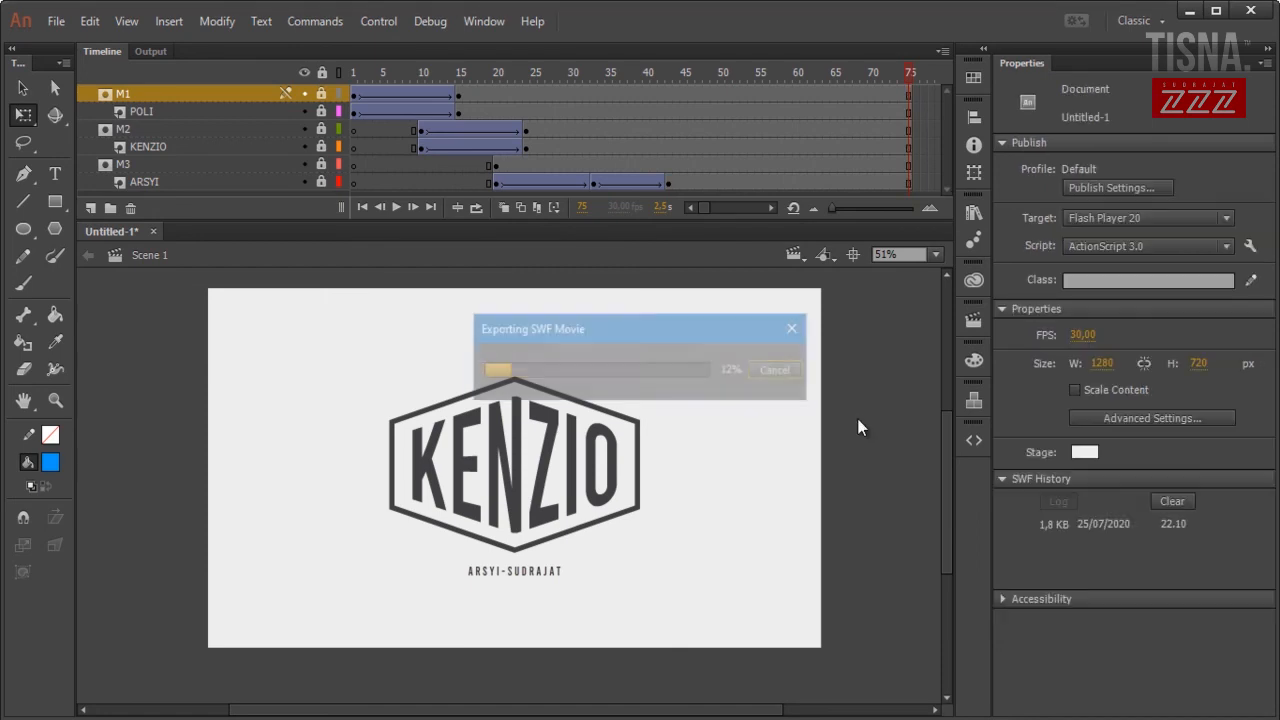